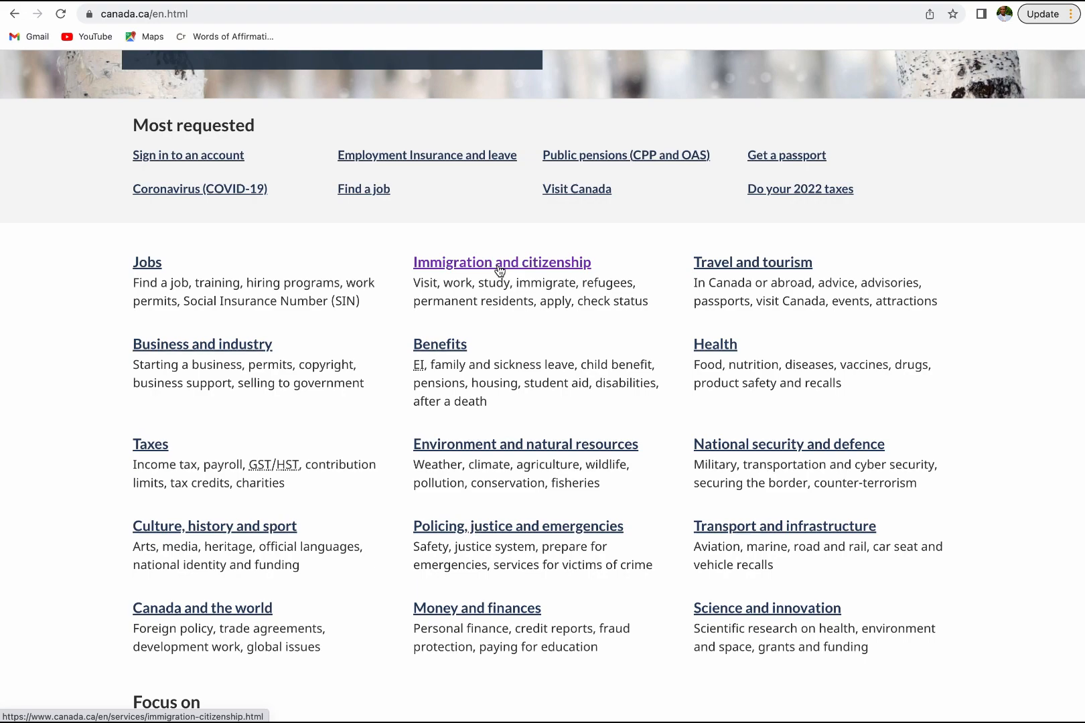
Go from Immigration and citizenship to the IRCC secure account page's GCKey and Sign-In Partner options
click(499, 270)
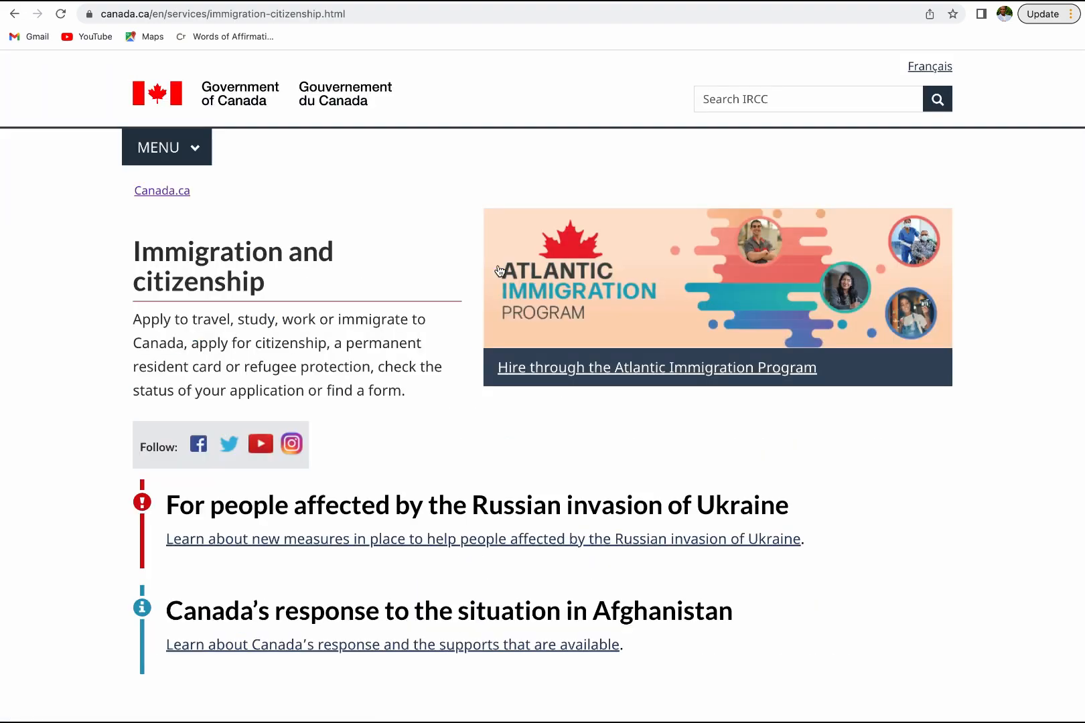
scroll(484, 277, down, 8)
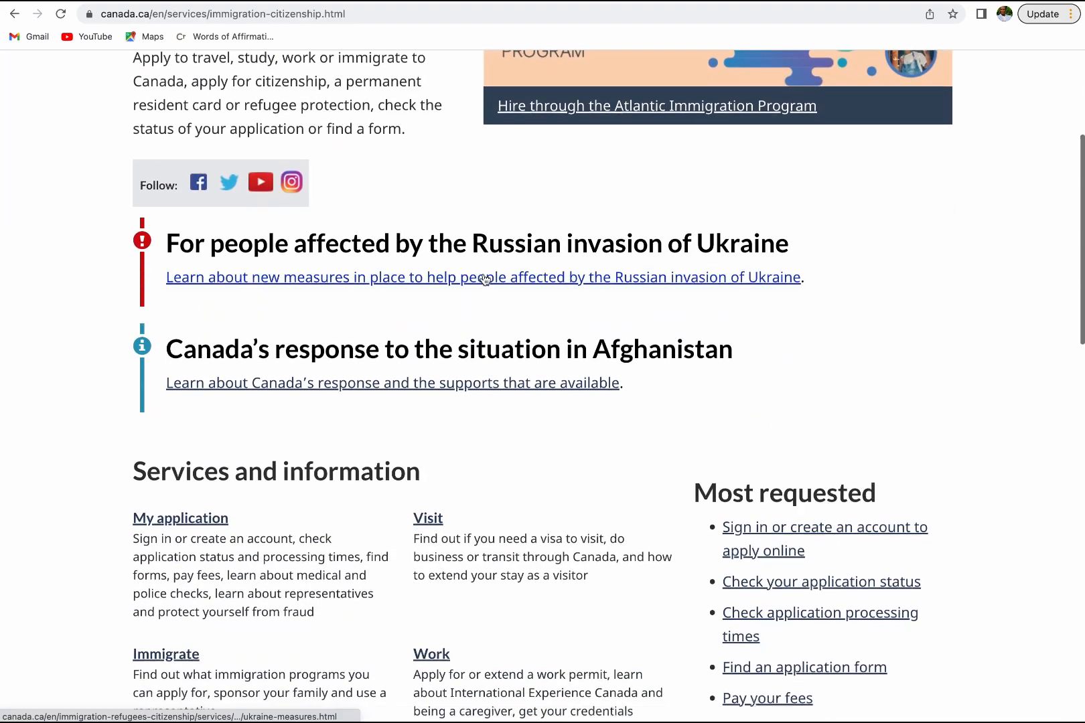
scroll(484, 277, down, 1)
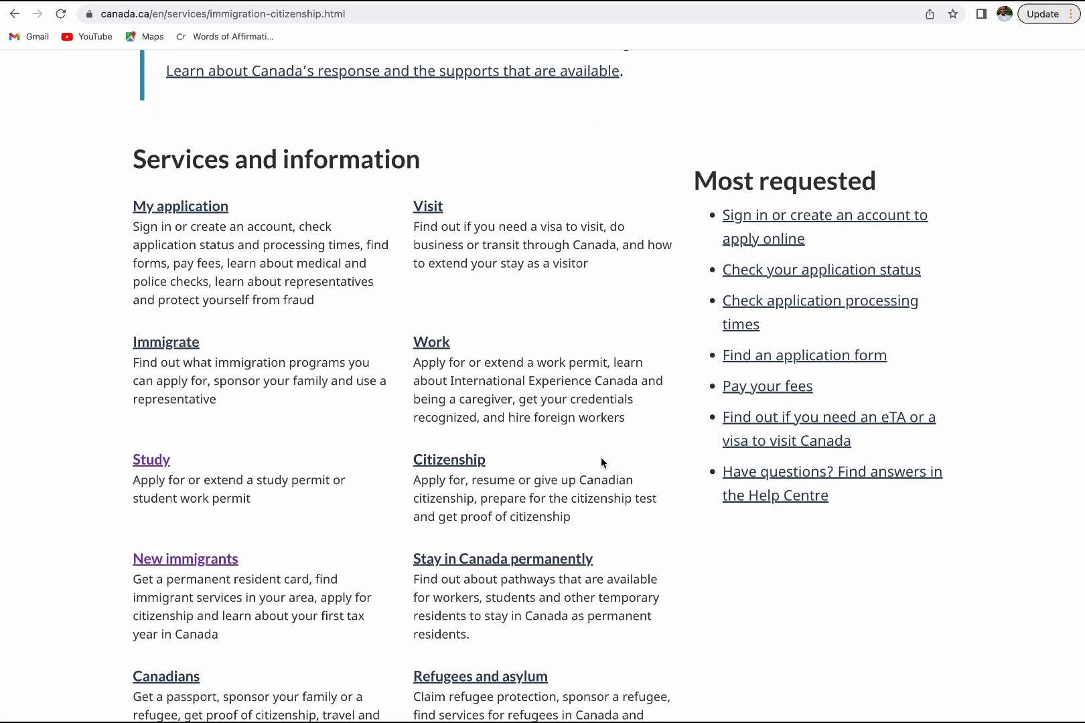
click(776, 223)
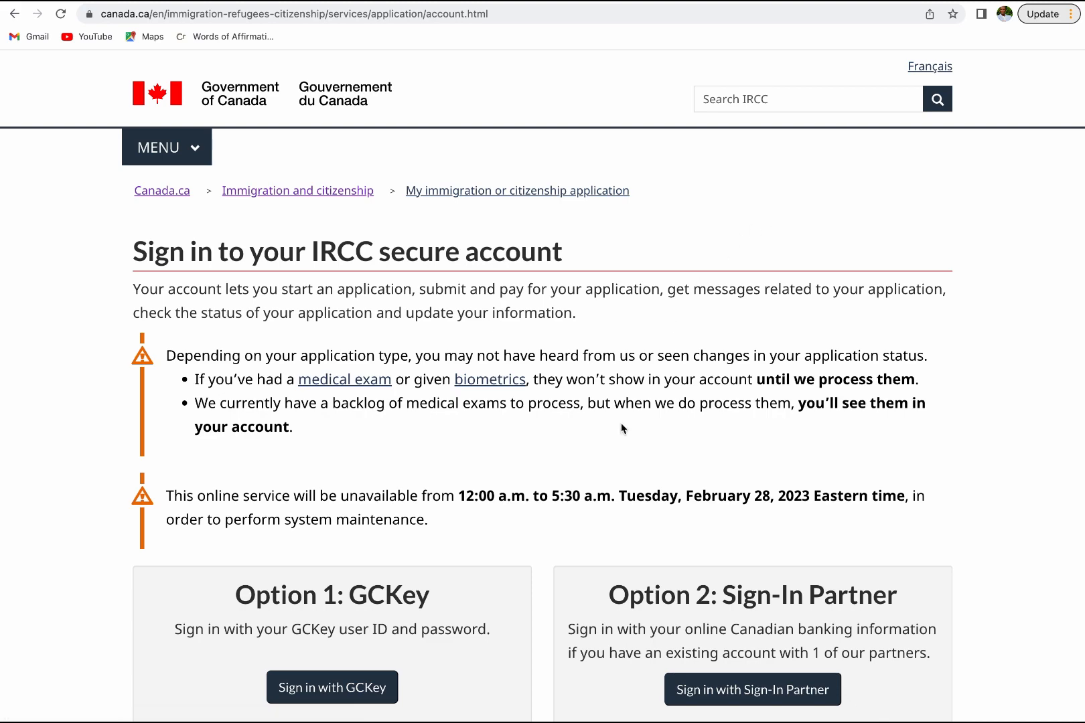
scroll(623, 423, down, 3)
scroll(620, 429, down, 5)
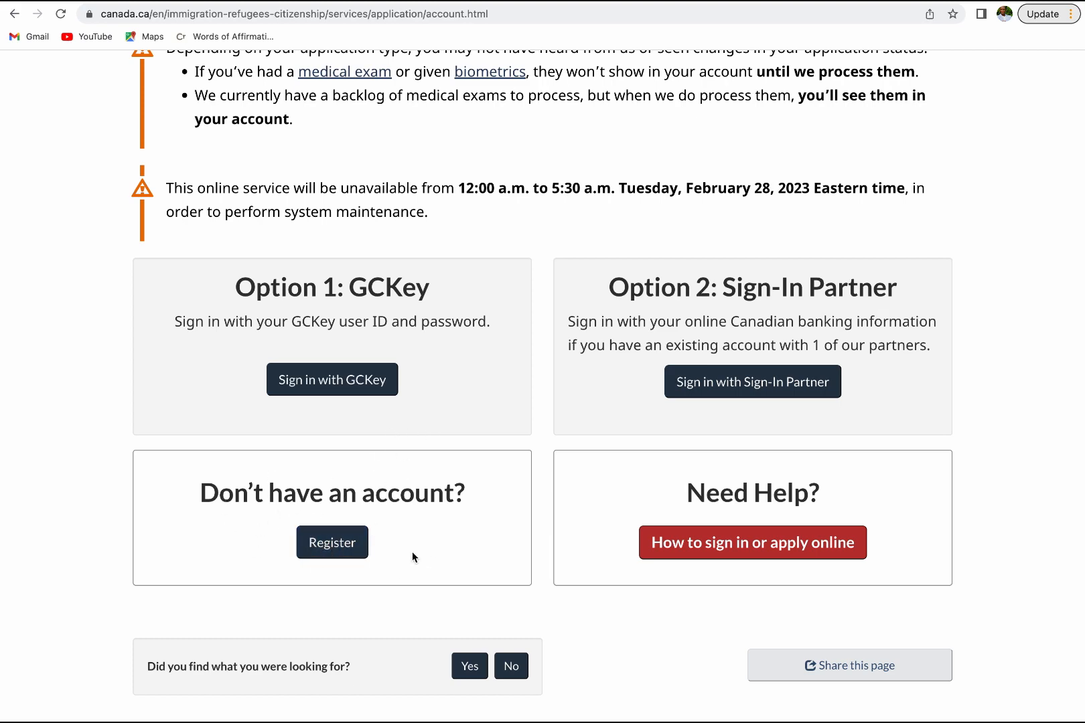
Read the account registration instructions and continue to Register with GCKey
click(347, 546)
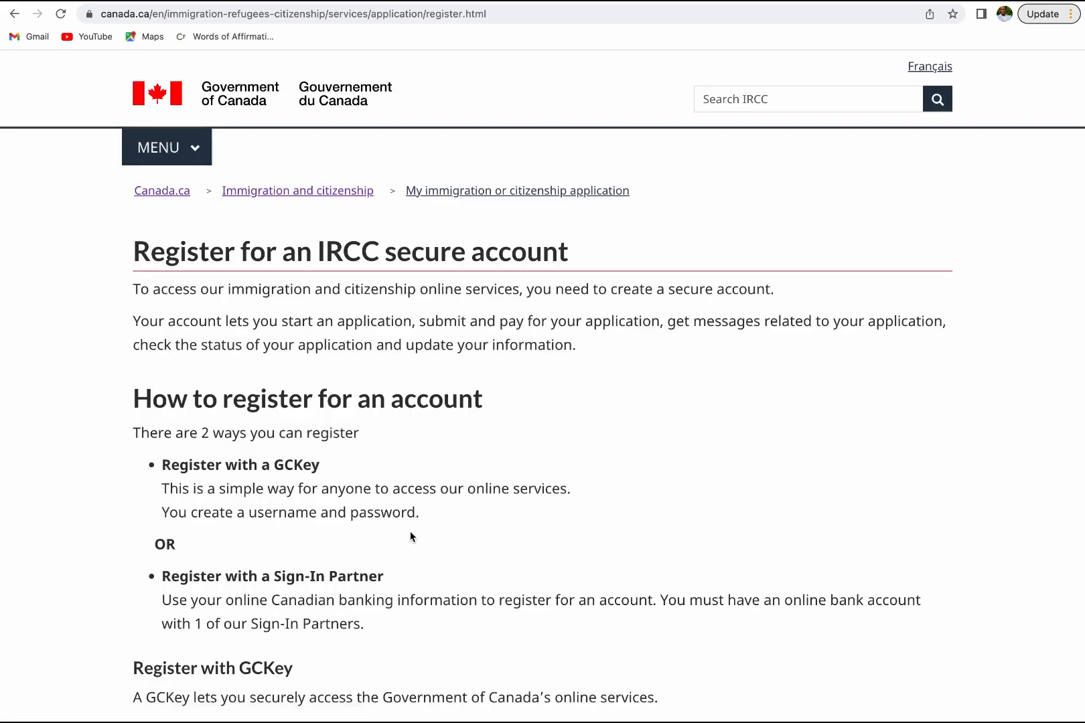
scroll(409, 536, down, 2)
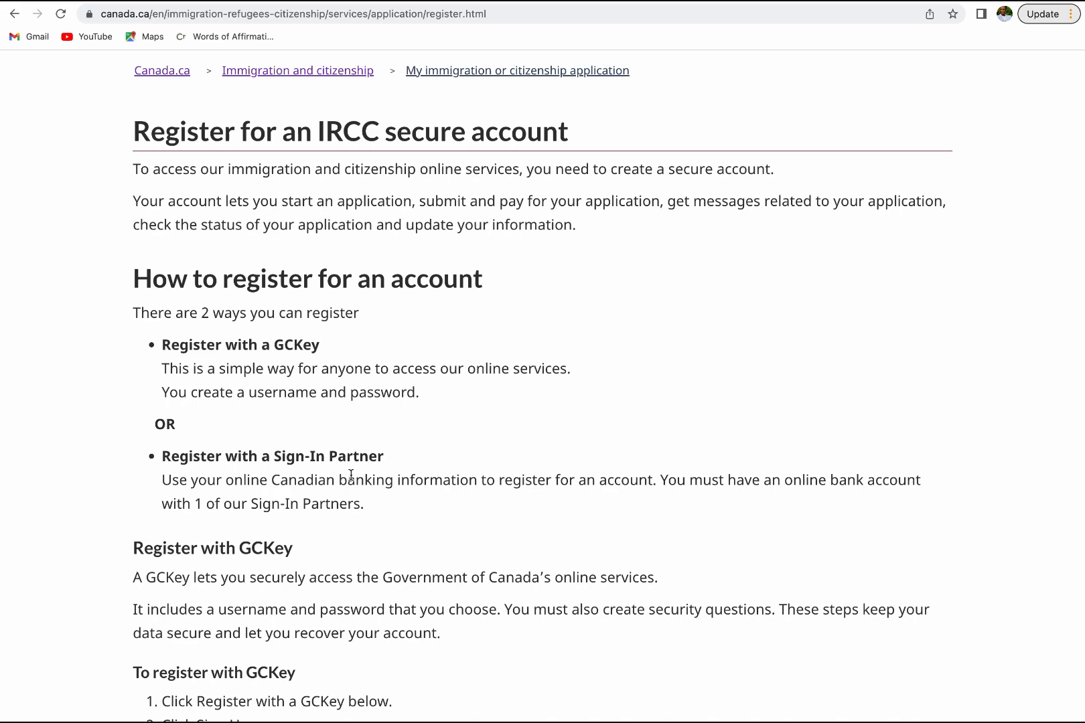
scroll(271, 472, down, 2)
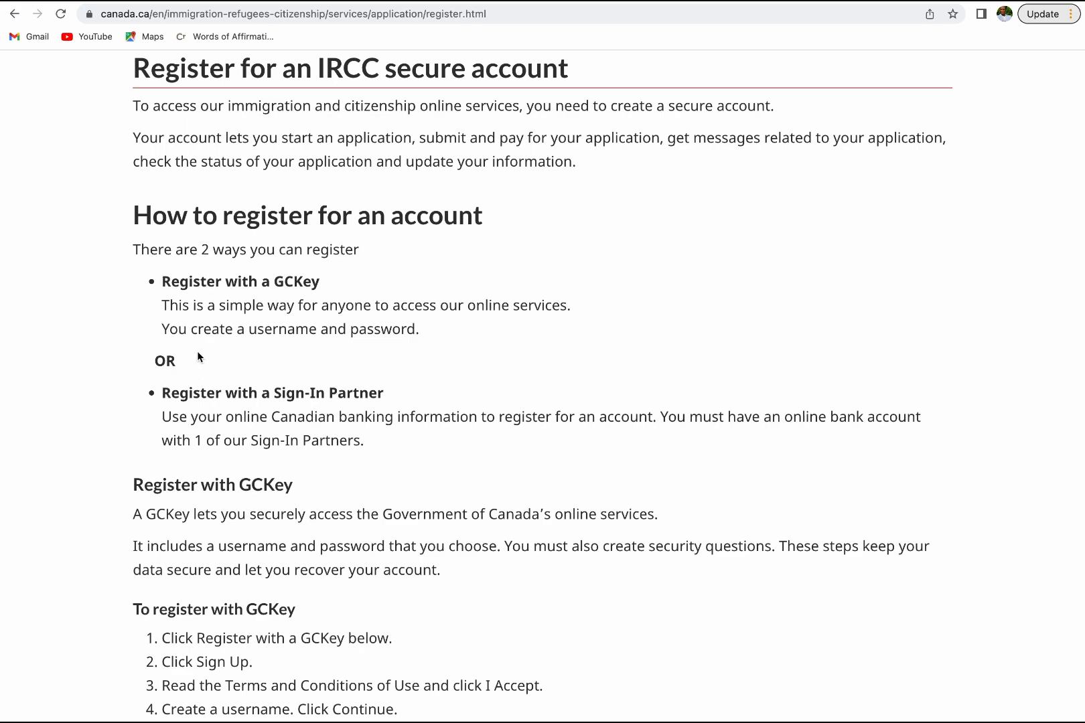
scroll(355, 447, down, 5)
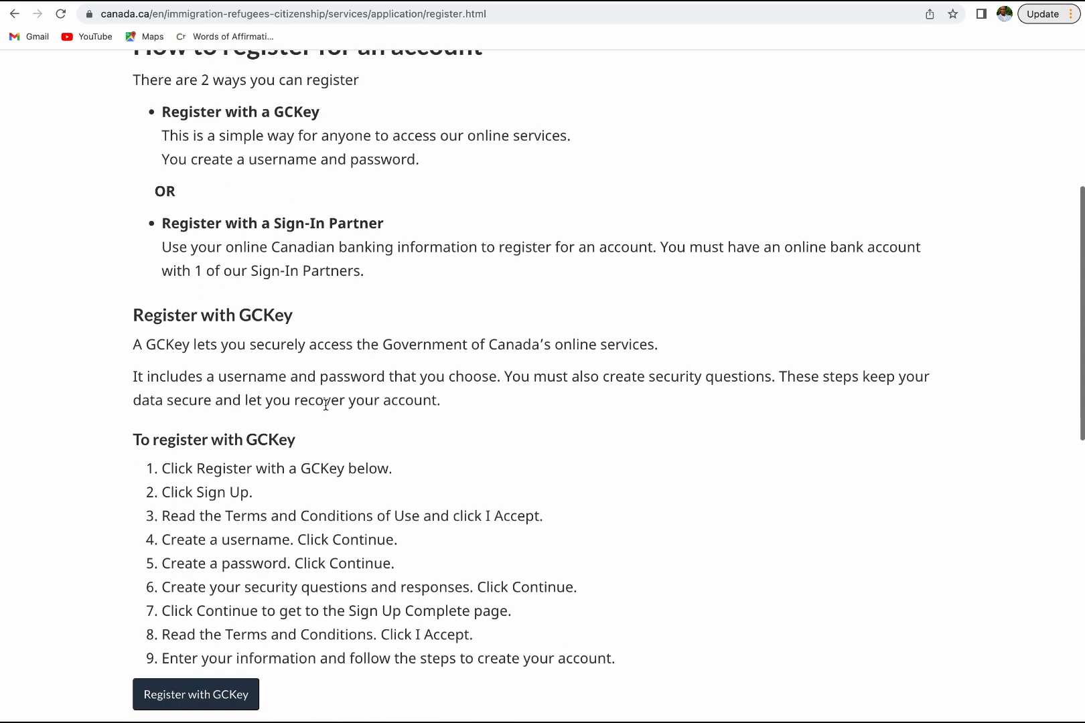
scroll(461, 605, down, 2)
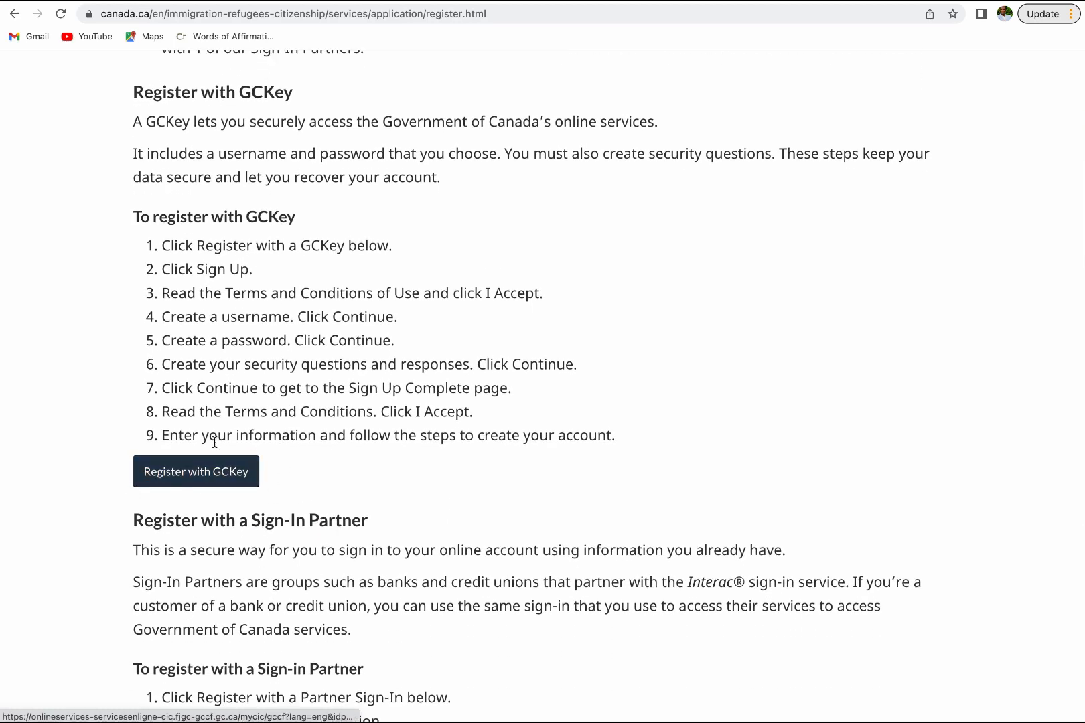
click(228, 477)
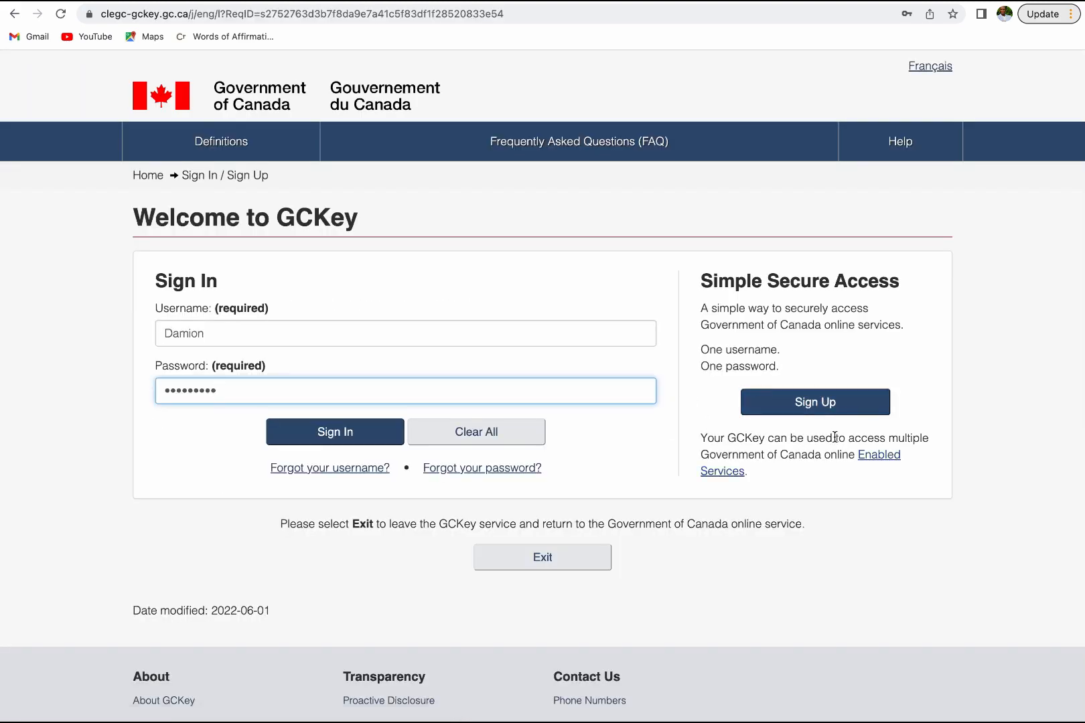
Start GCKey sign-up, accept the terms, and submit a first-choice username
click(824, 412)
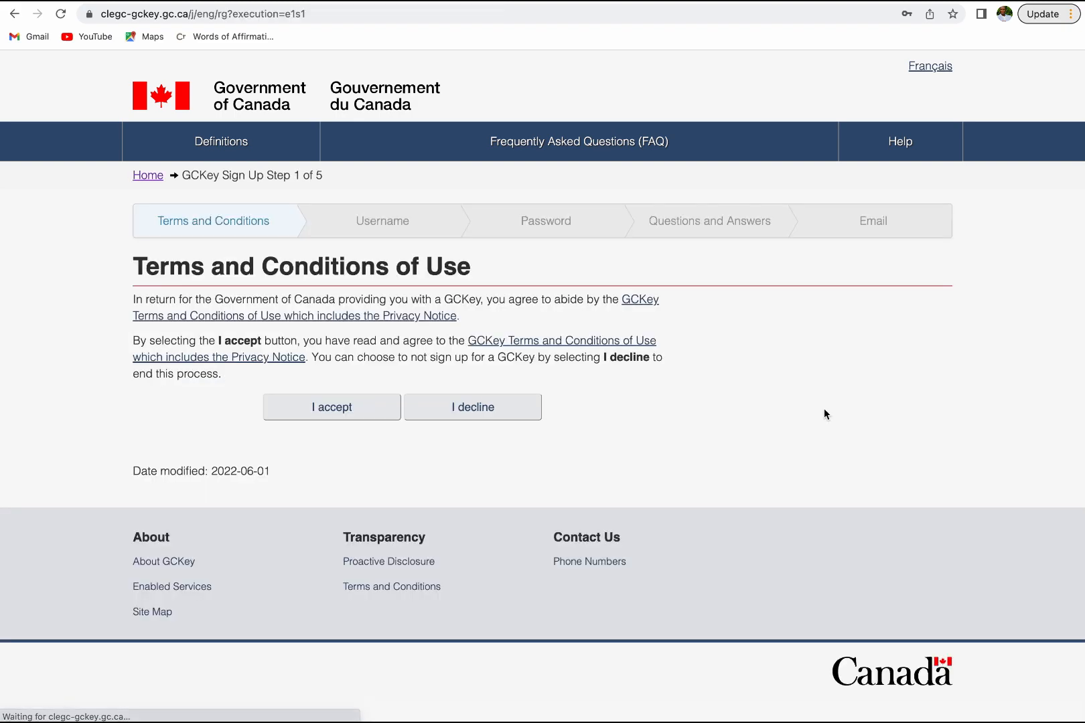
click(347, 407)
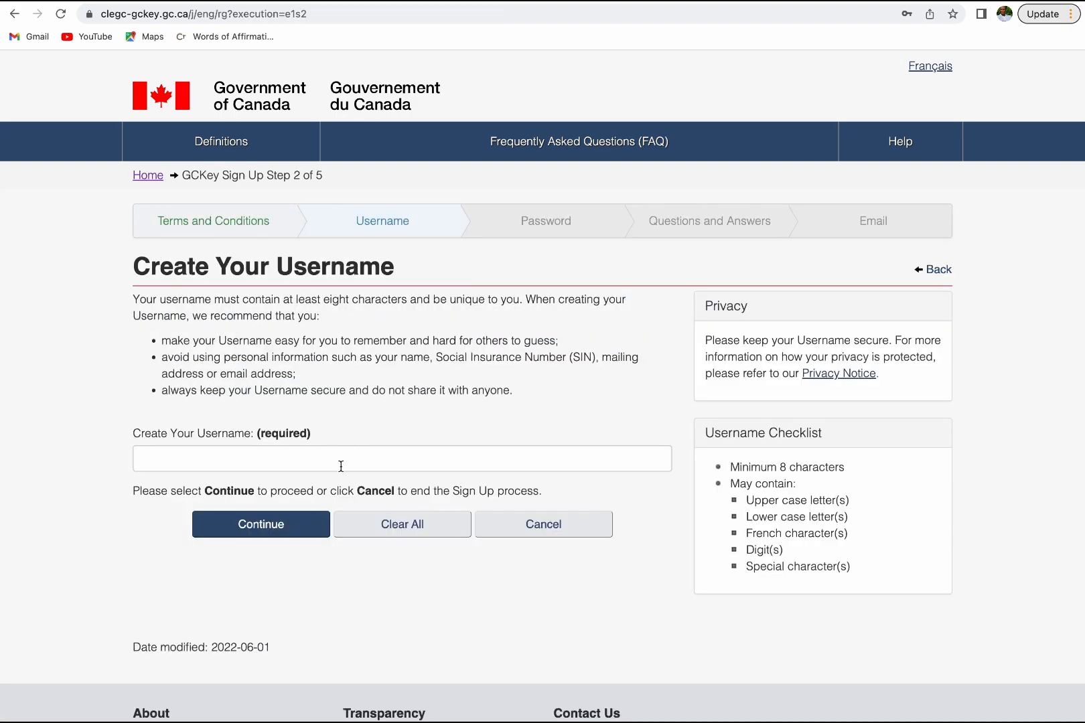
click(341, 465)
text(Damion)
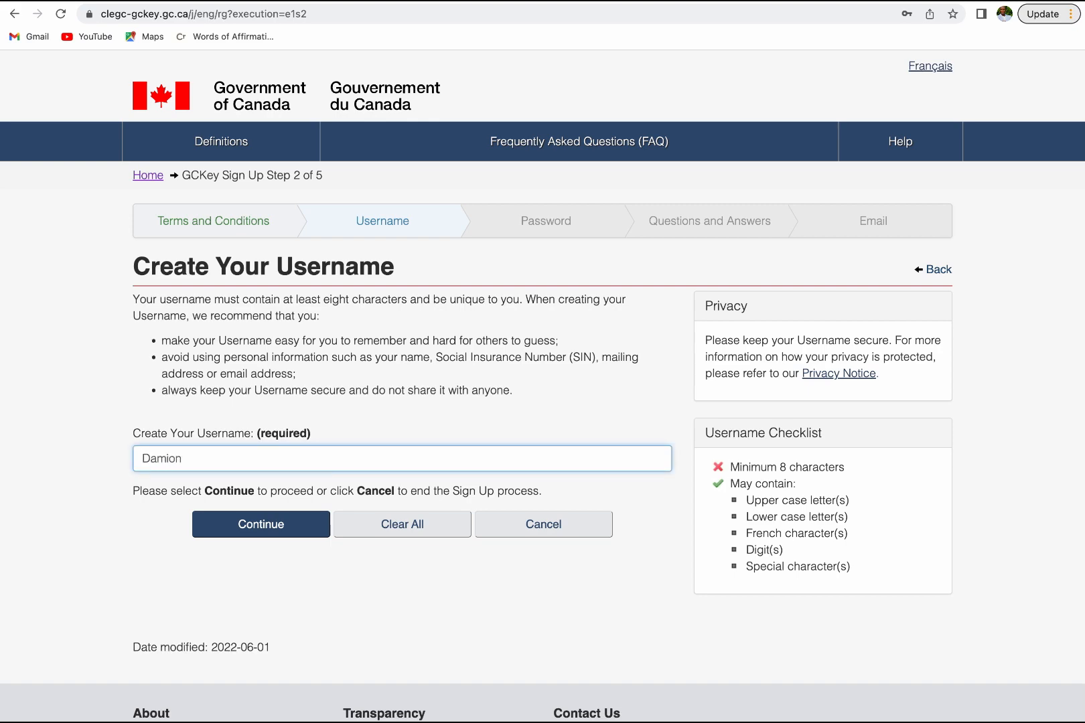
click(279, 523)
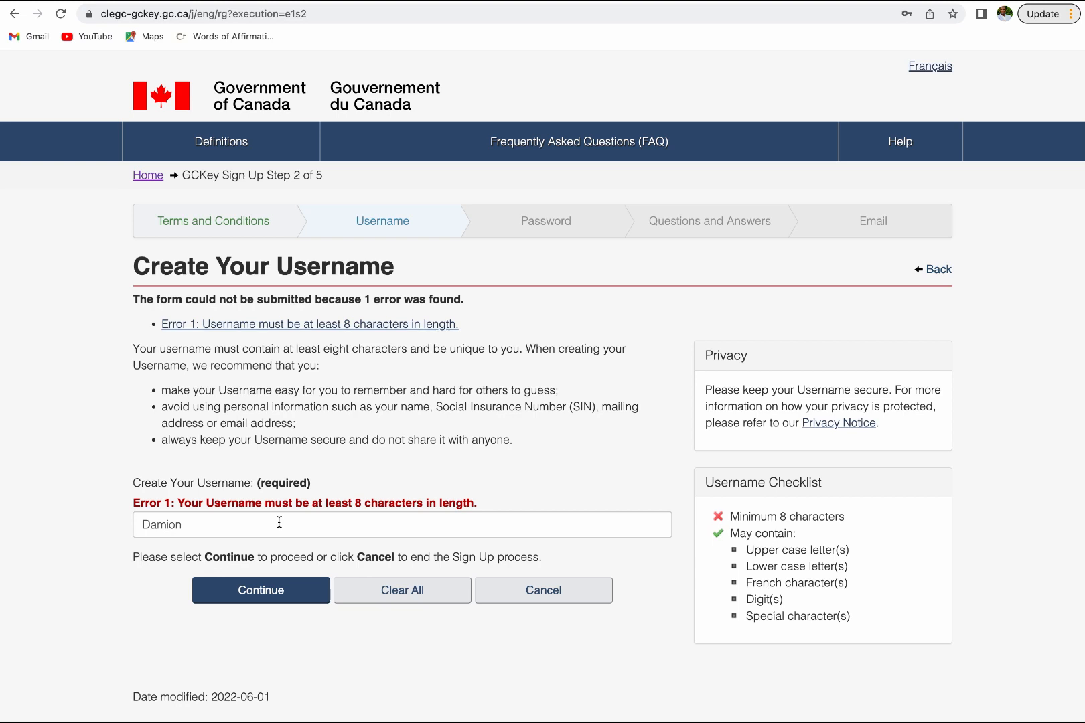
Lengthen and revise the username until GCKey accepts an available one of at least 8 characters
click(189, 525)
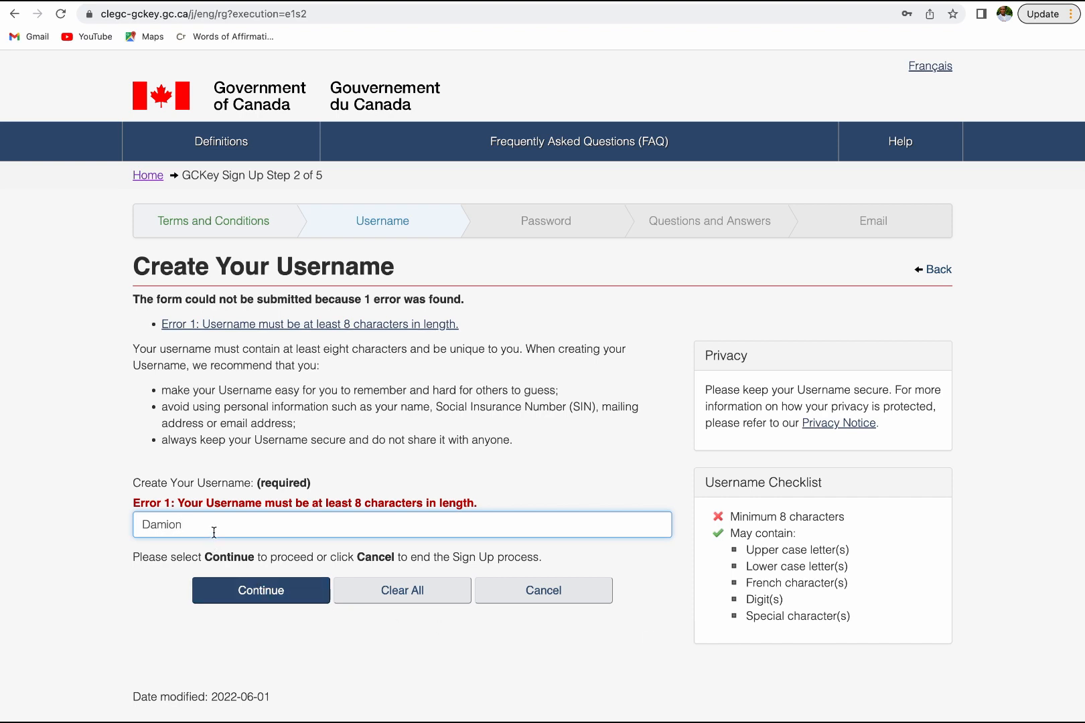
text(81)
click(236, 591)
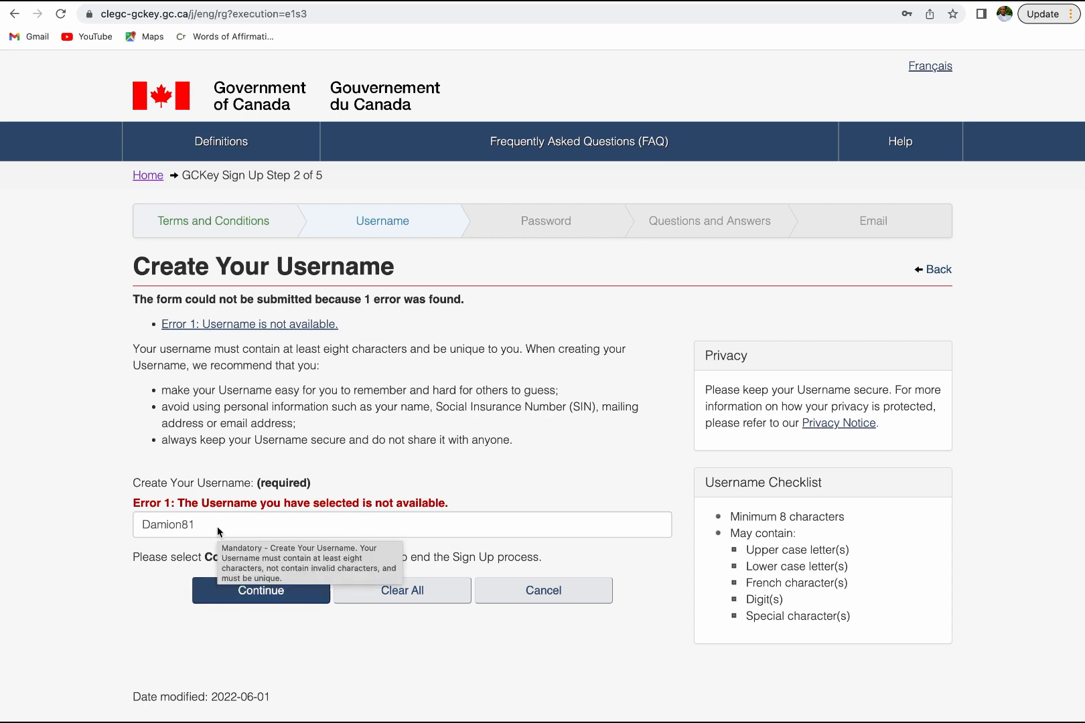
click(184, 526)
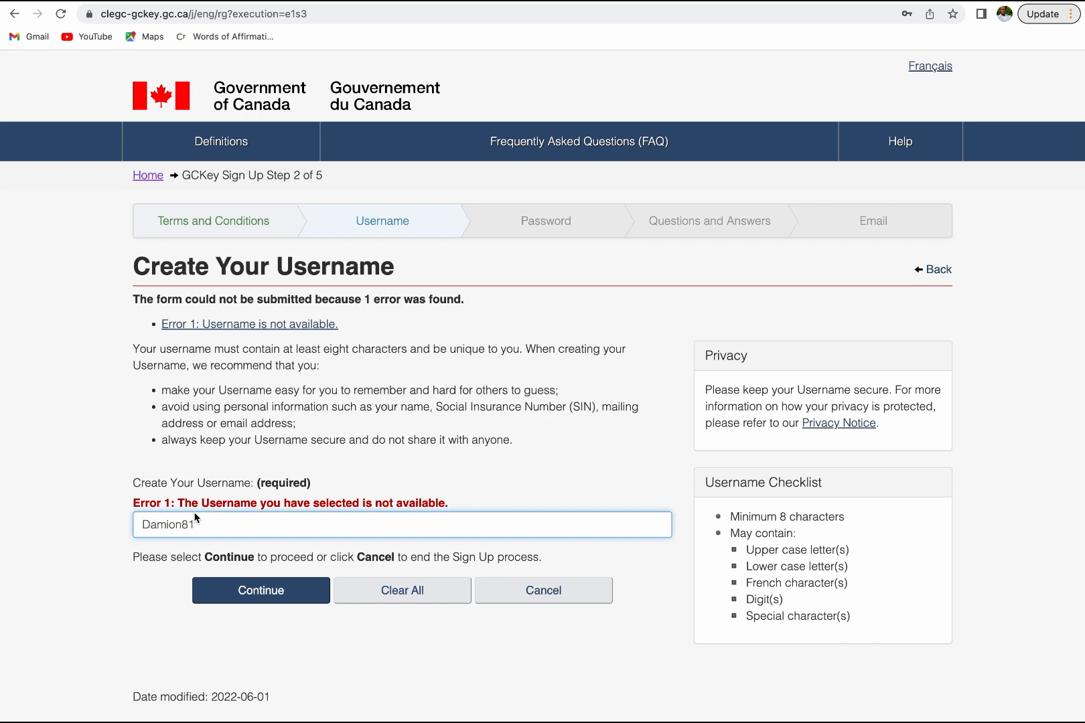
text(_)
click(244, 590)
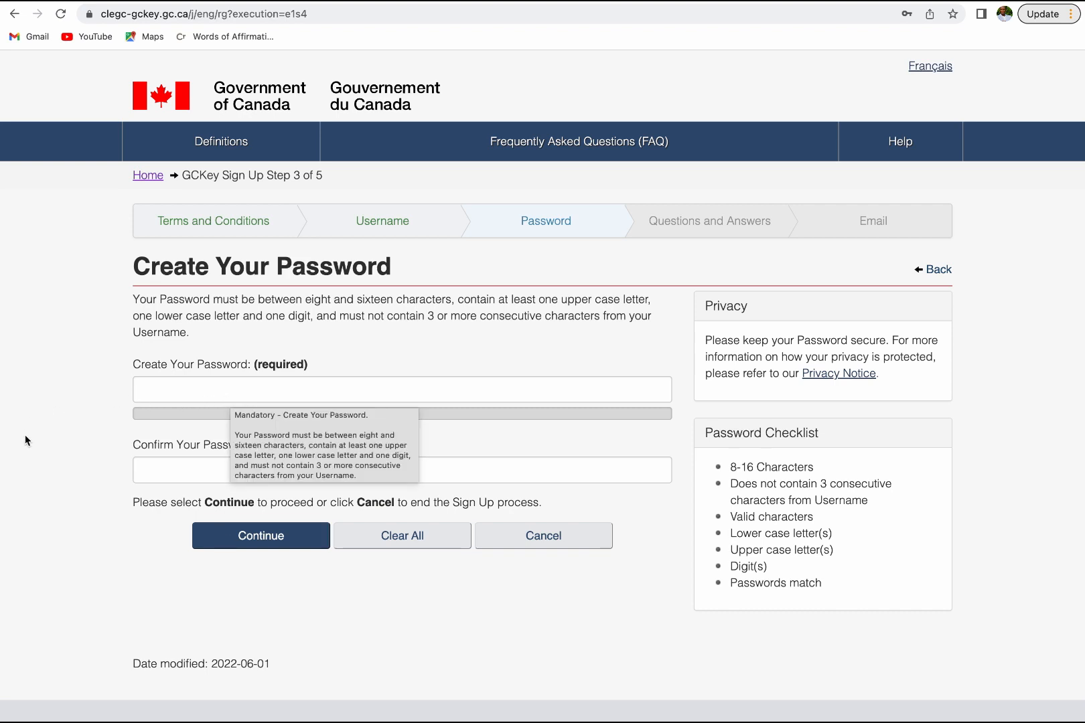
Enter the new account password and type it again to confirm it
click(206, 394)
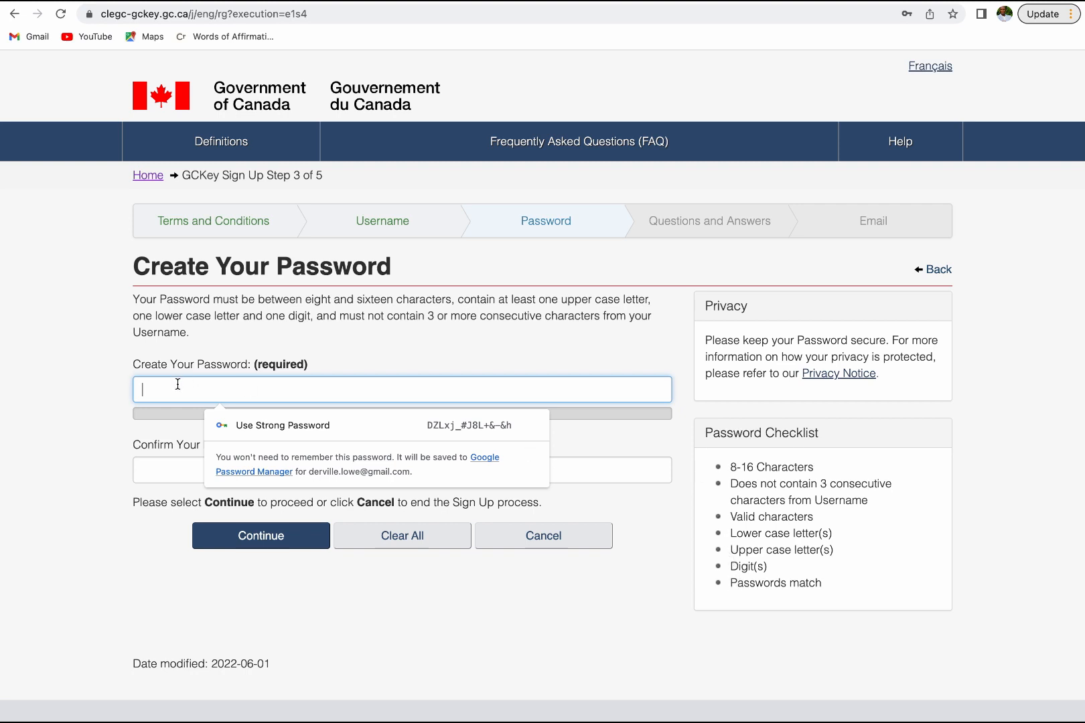
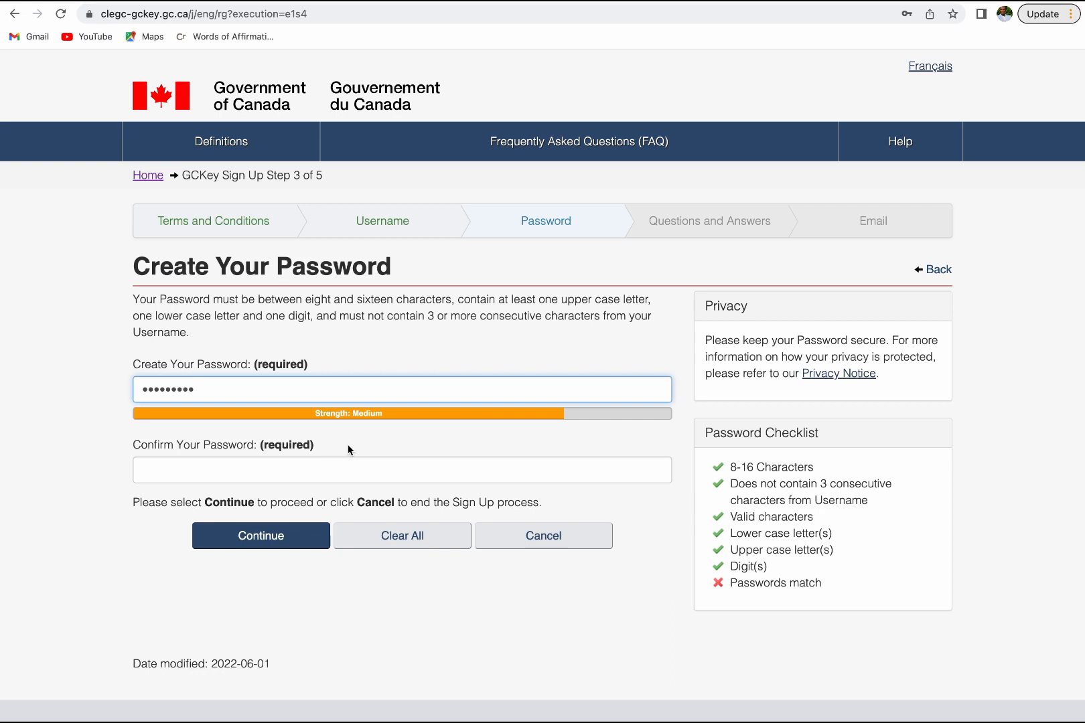
click(335, 472)
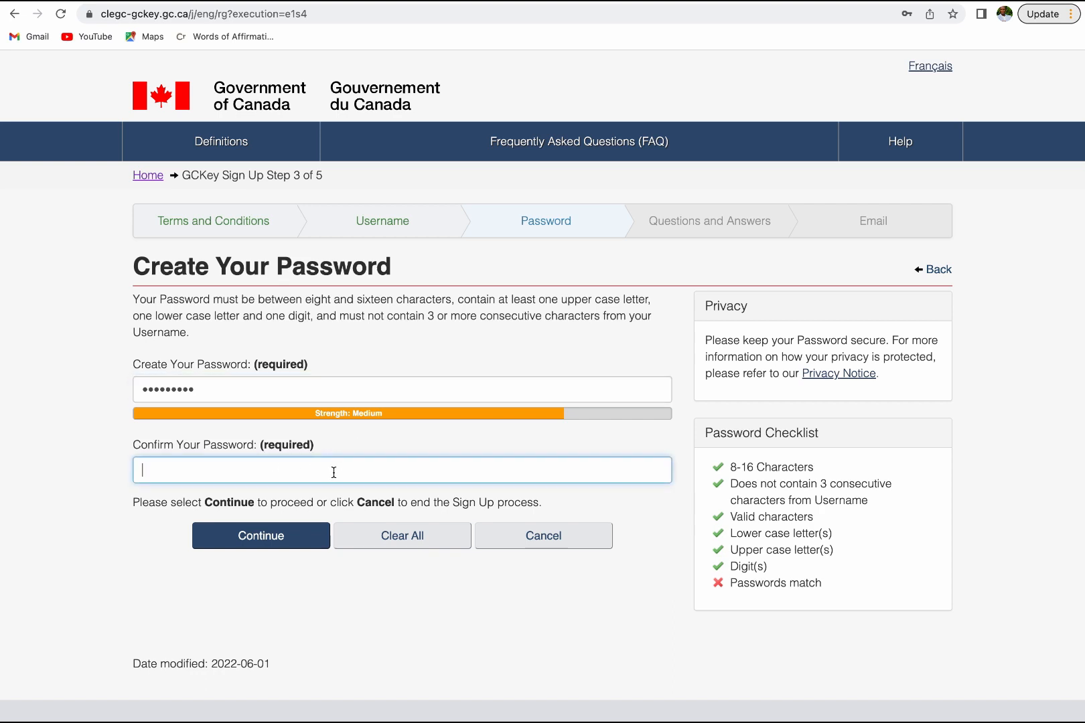
text(•••••••••)
Submit the password, decline browser saving, and answer the recovery question 'What was my first pet's name?'
click(275, 544)
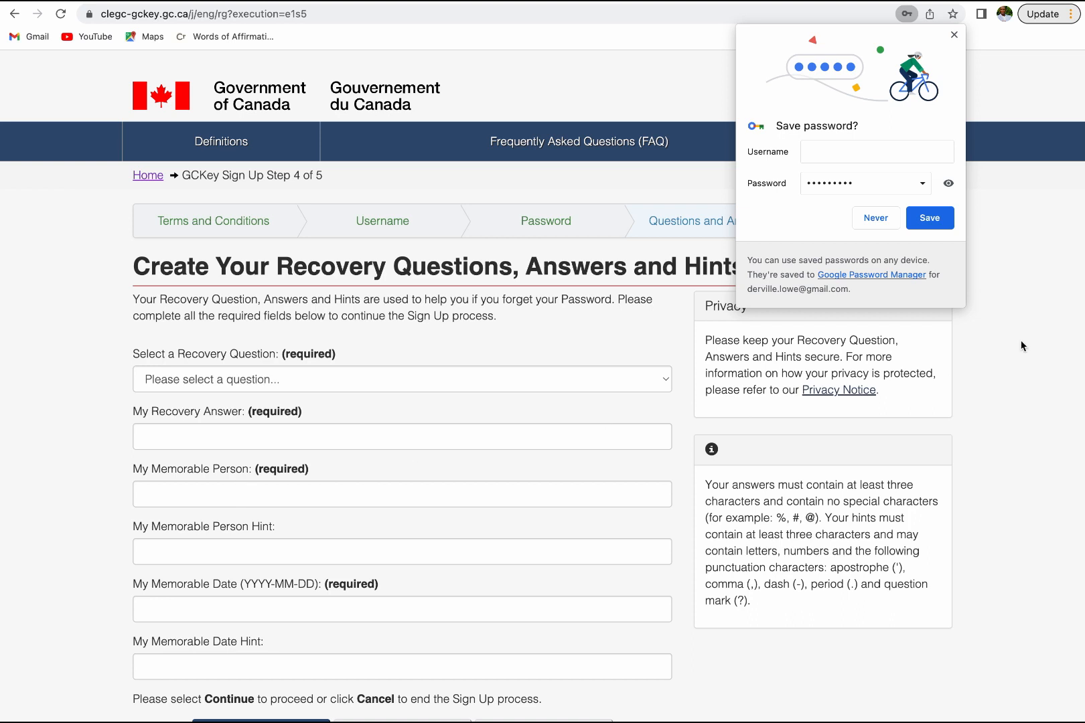
click(870, 220)
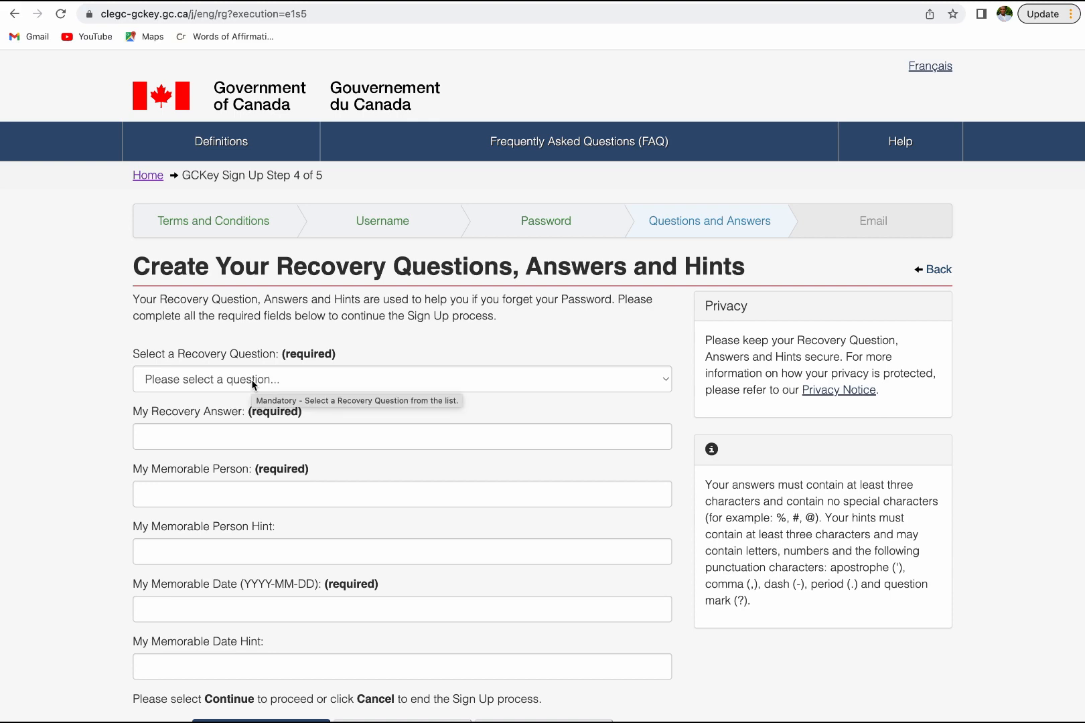
scroll(251, 379, down, 2)
click(262, 303)
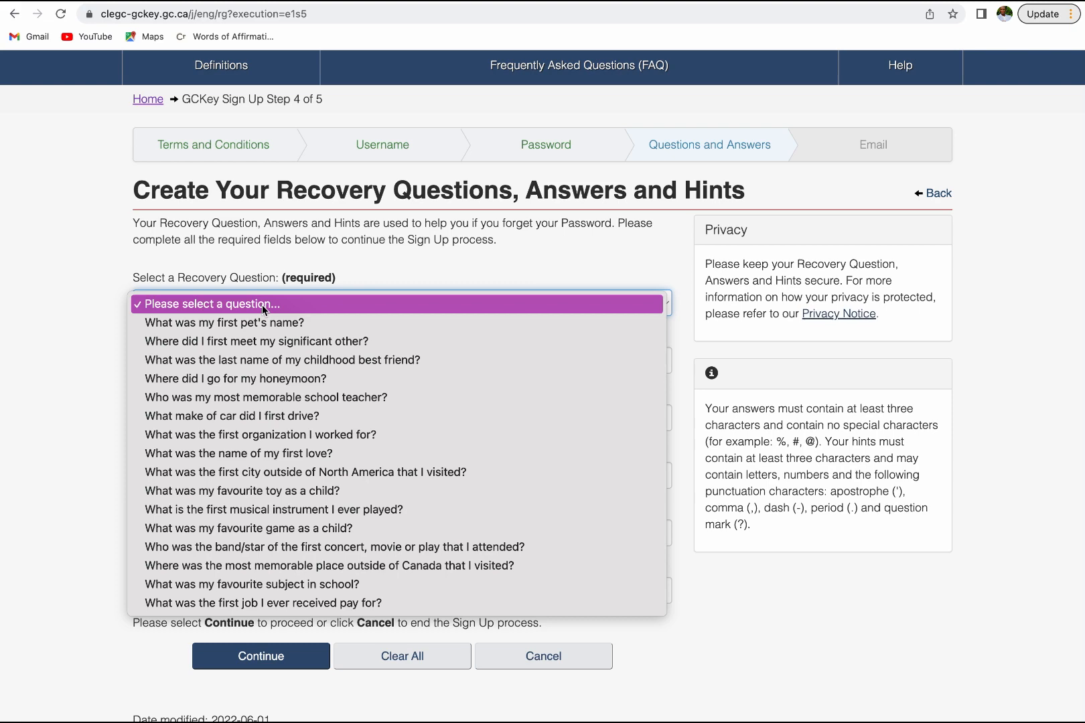
click(261, 315)
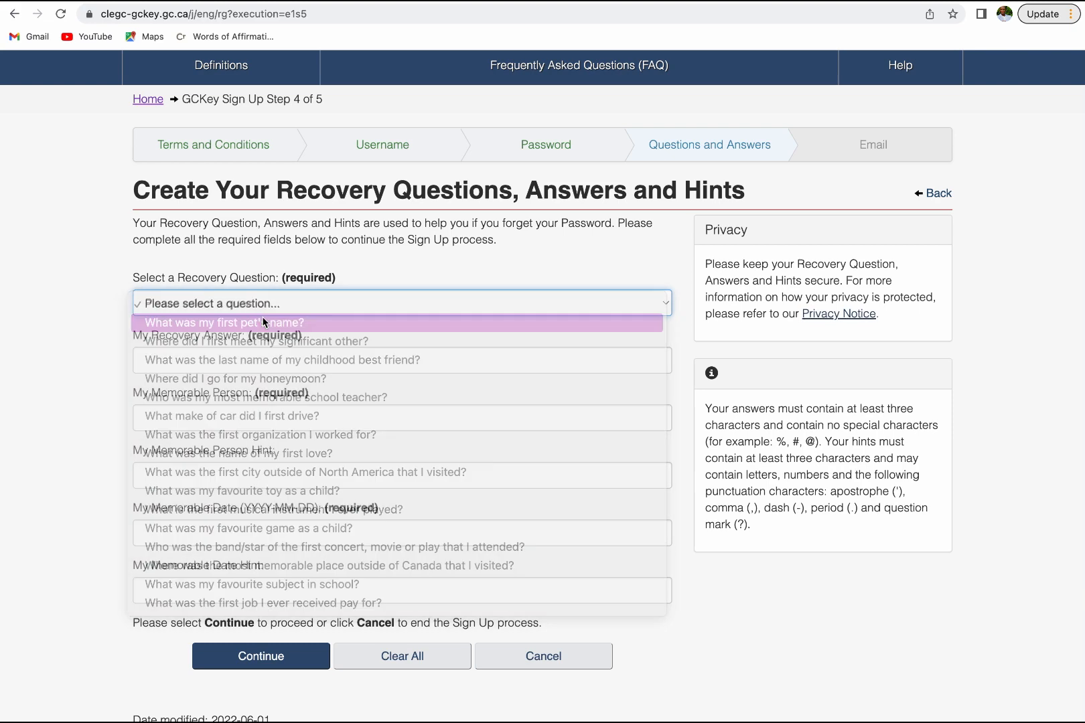
click(259, 356)
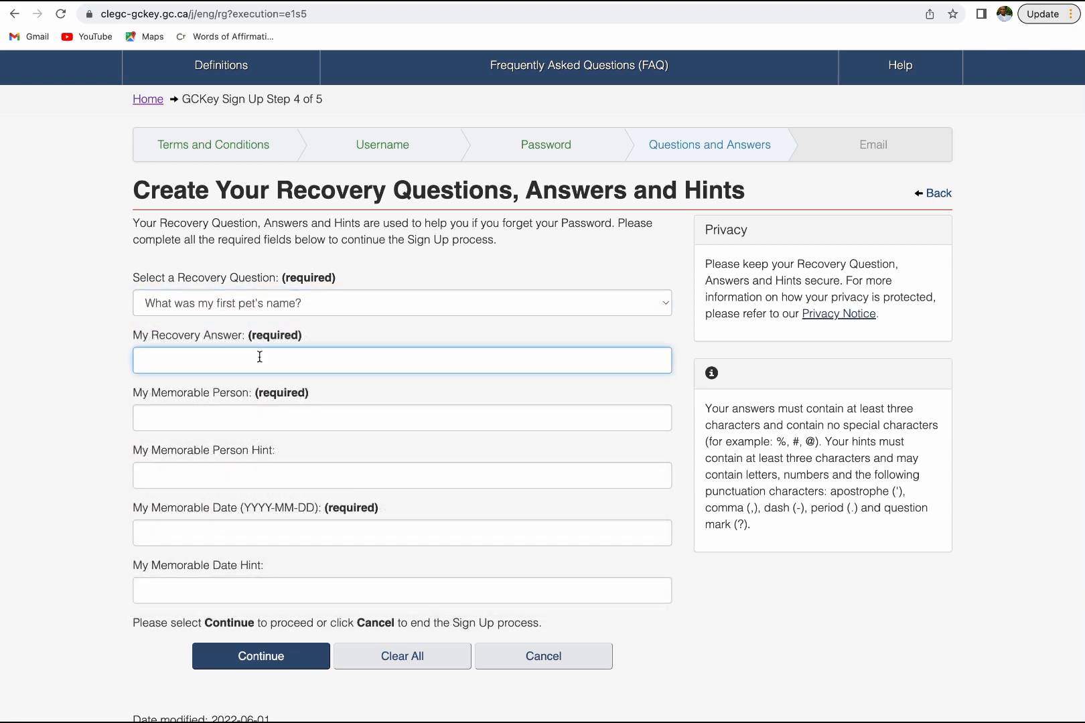
Fill in the Memorable Person and its Person Hint
click(303, 425)
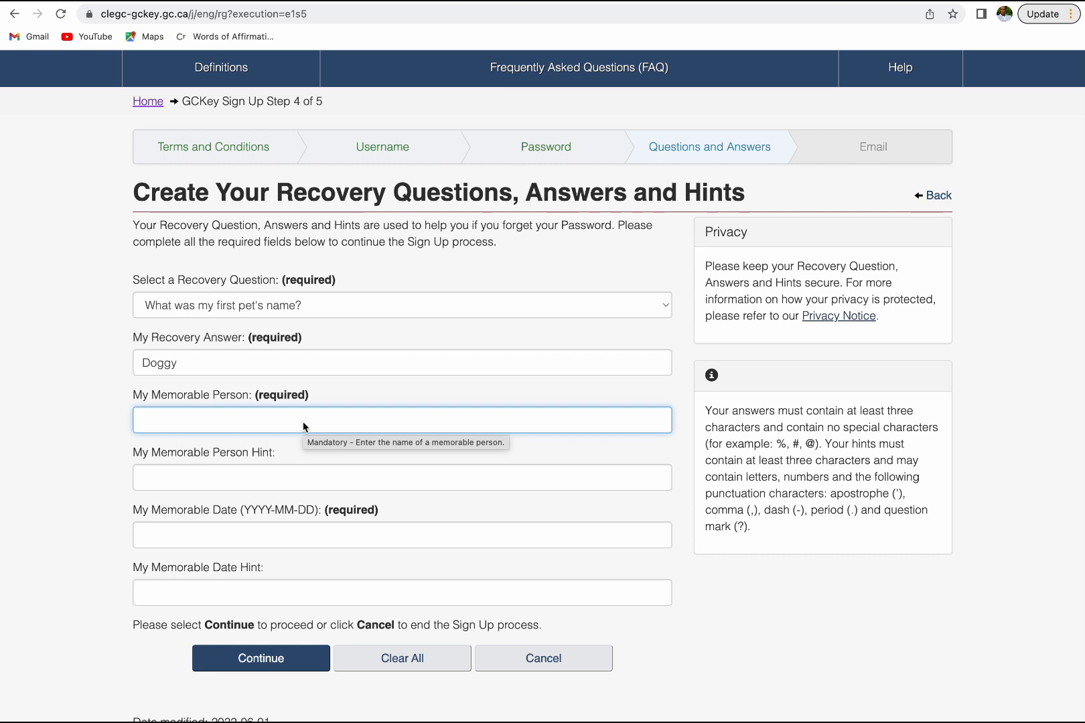
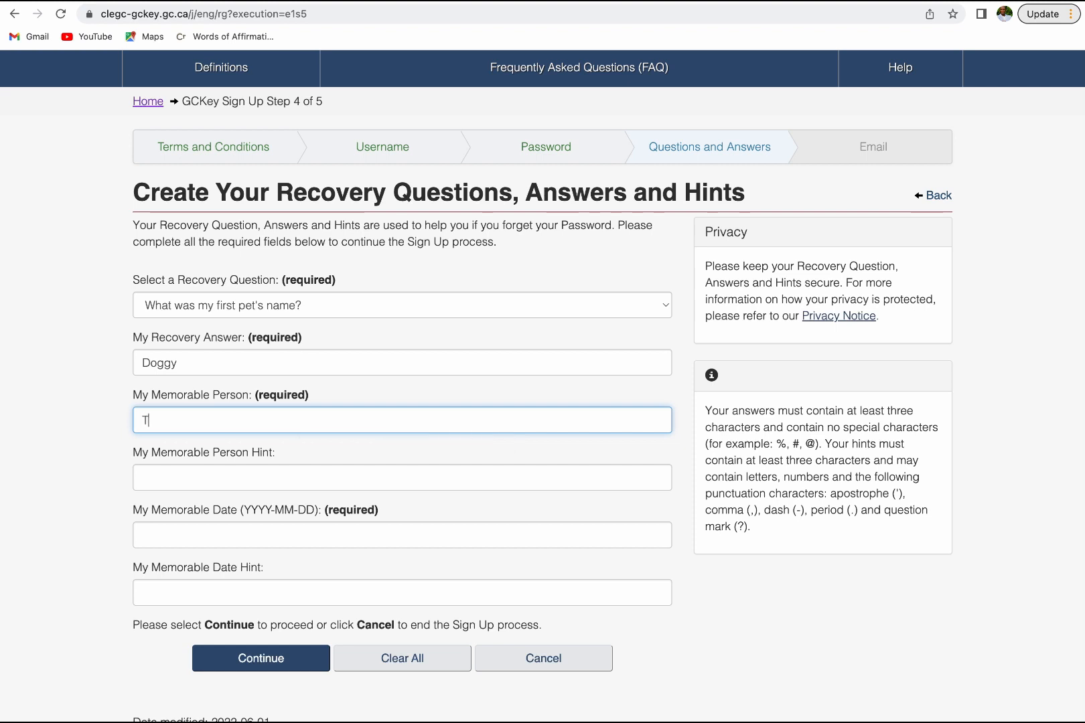
click(221, 474)
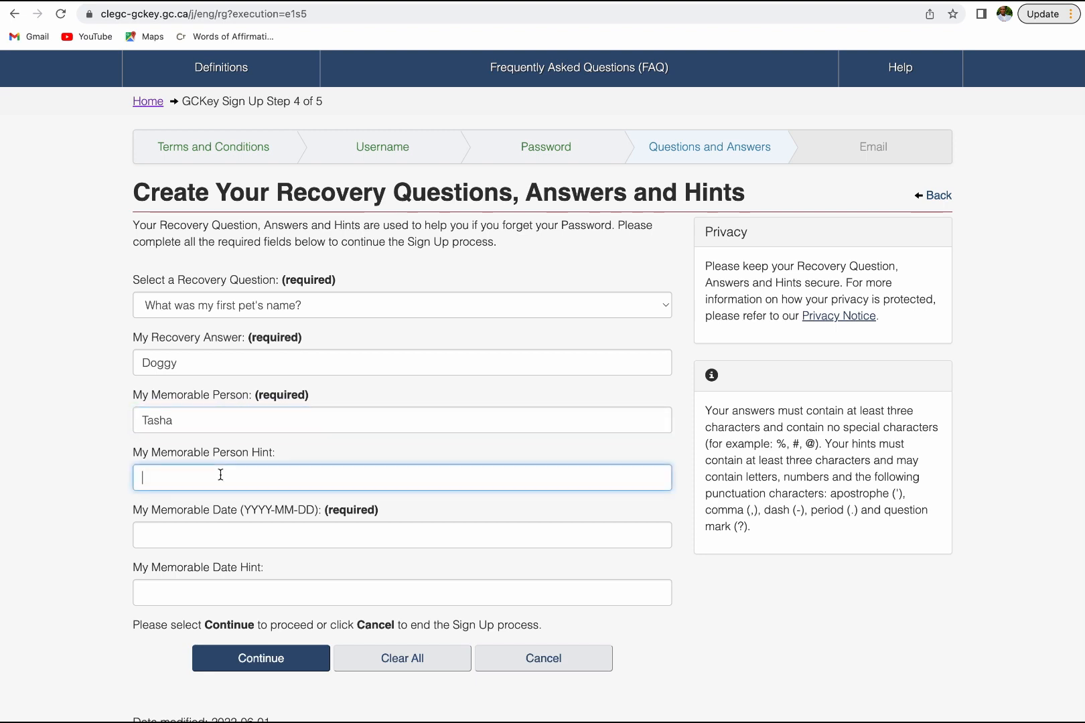
text(mine)
Enter the Memorable Date in YYYY-MM-DD format and its Date Hint
scroll(130, 495, down, 2)
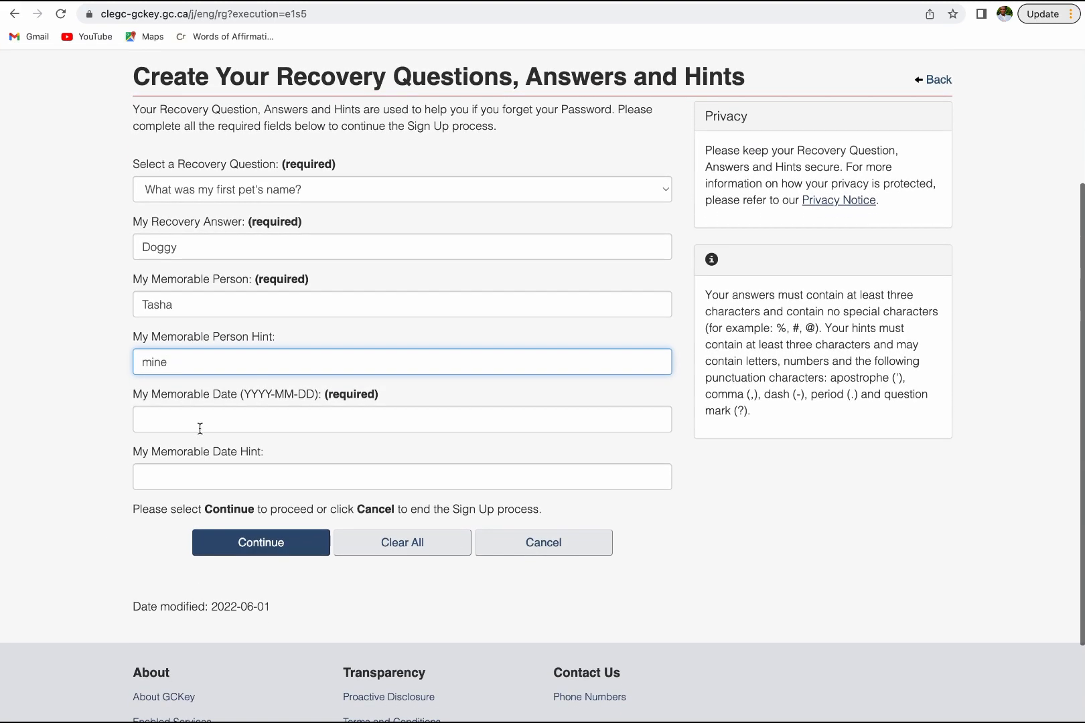
click(199, 426)
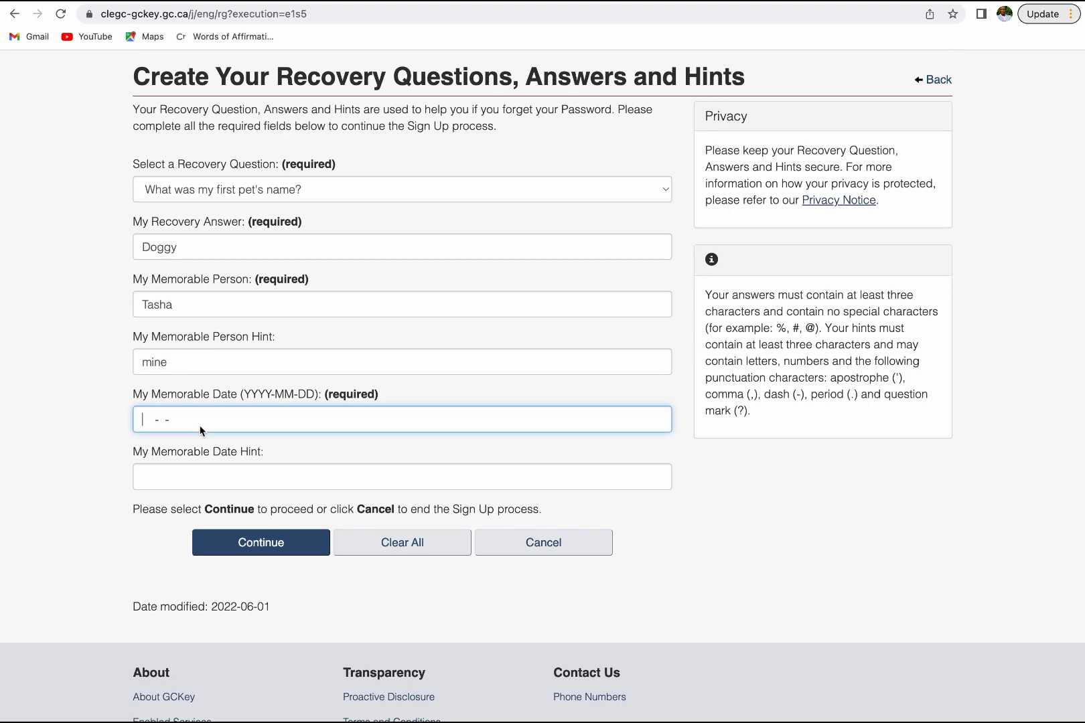
click(204, 477)
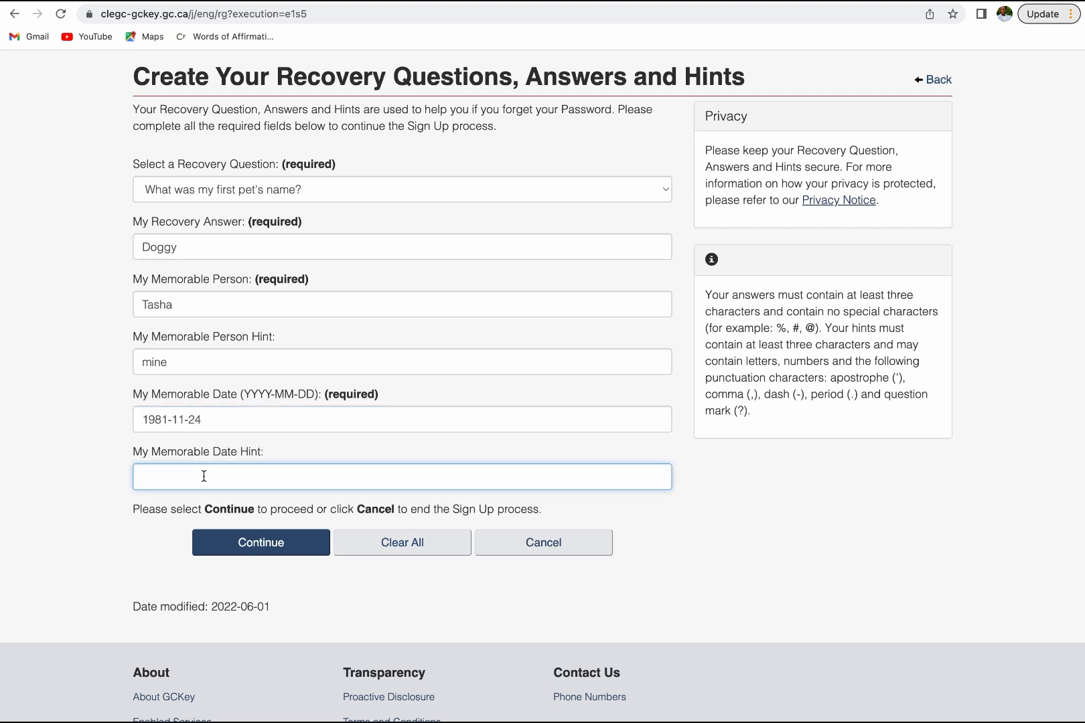
text(entry on earth)
Add the recovery e-mail address, confirm it, and complete GCKey sign-up
click(298, 543)
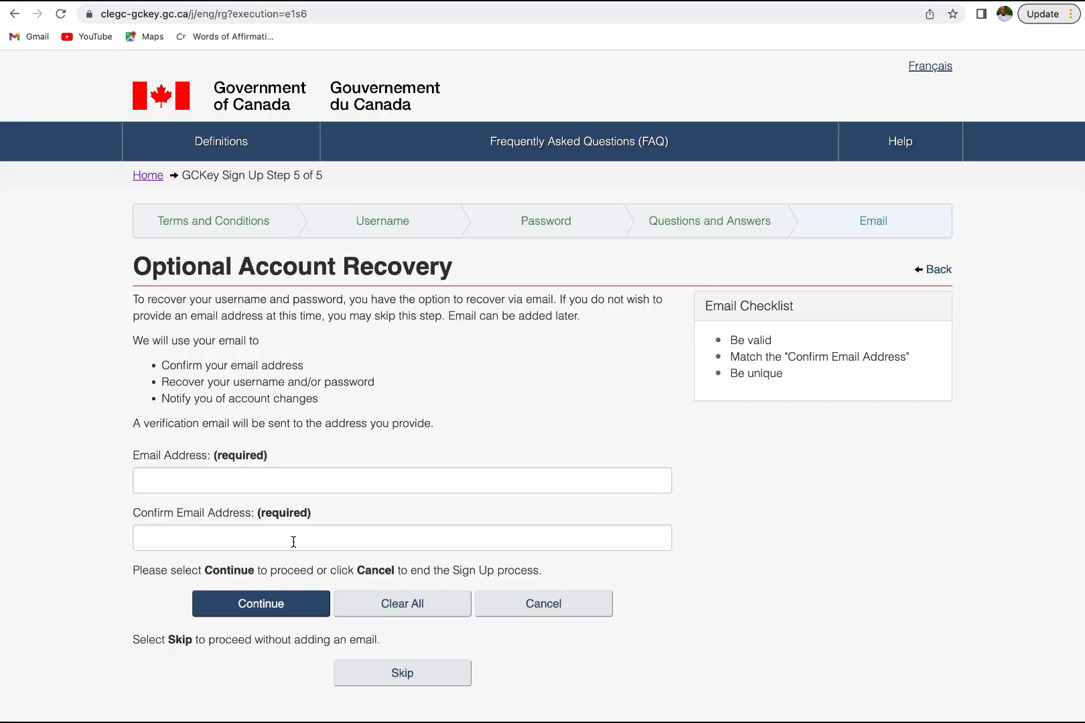
click(272, 483)
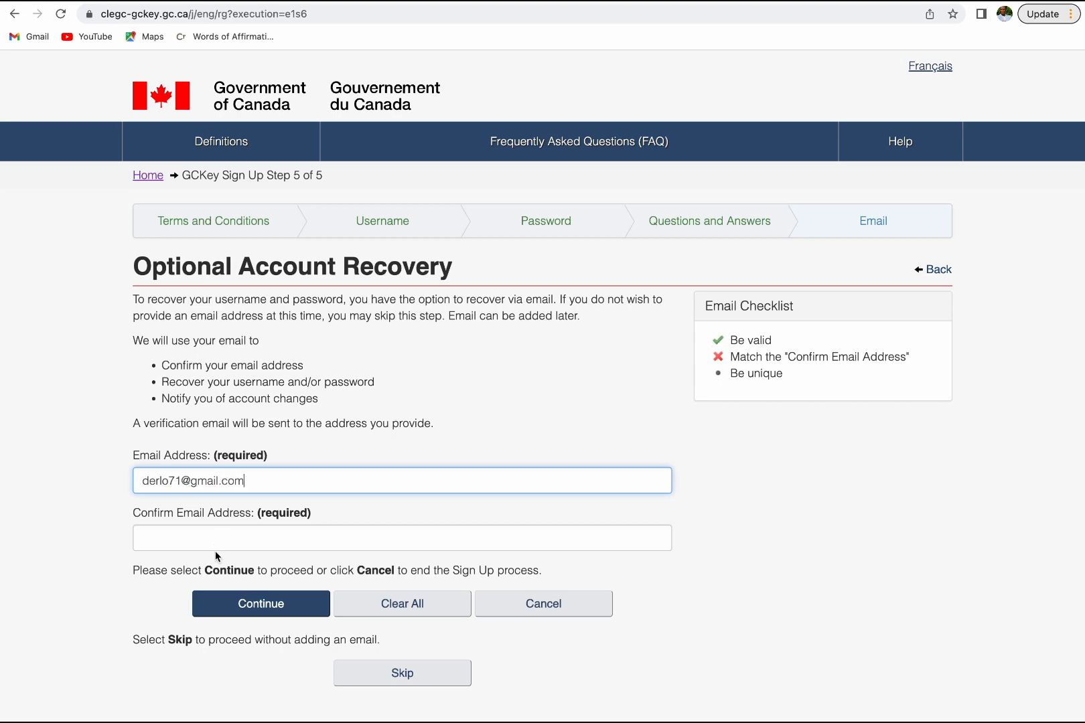
click(214, 544)
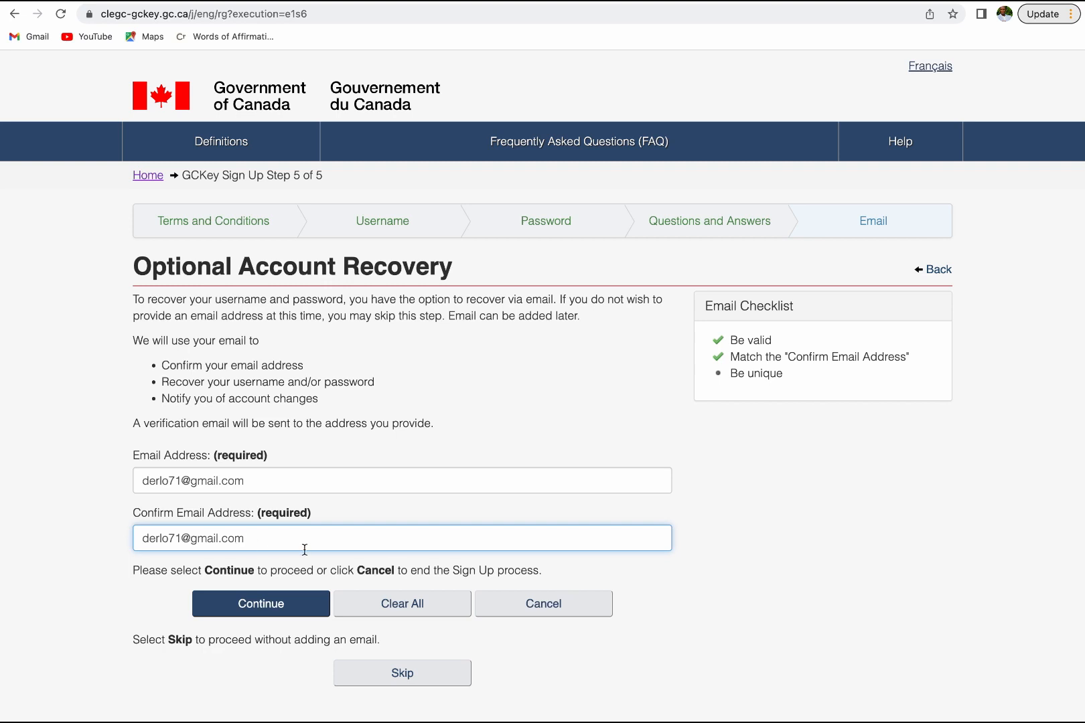
click(693, 552)
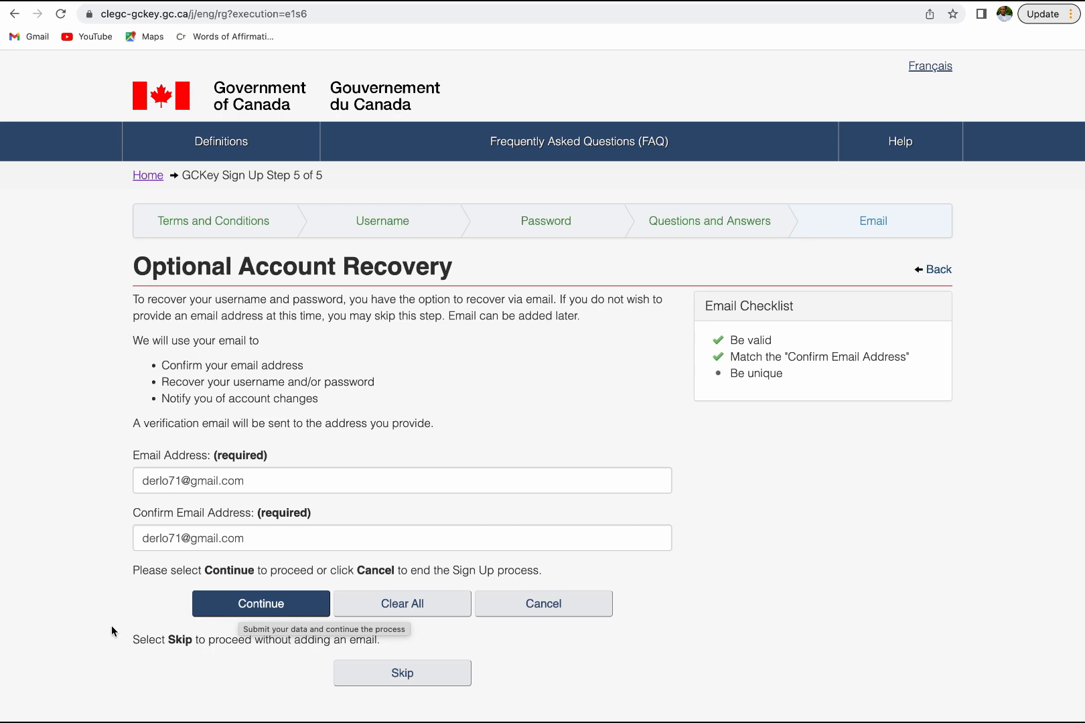
click(253, 608)
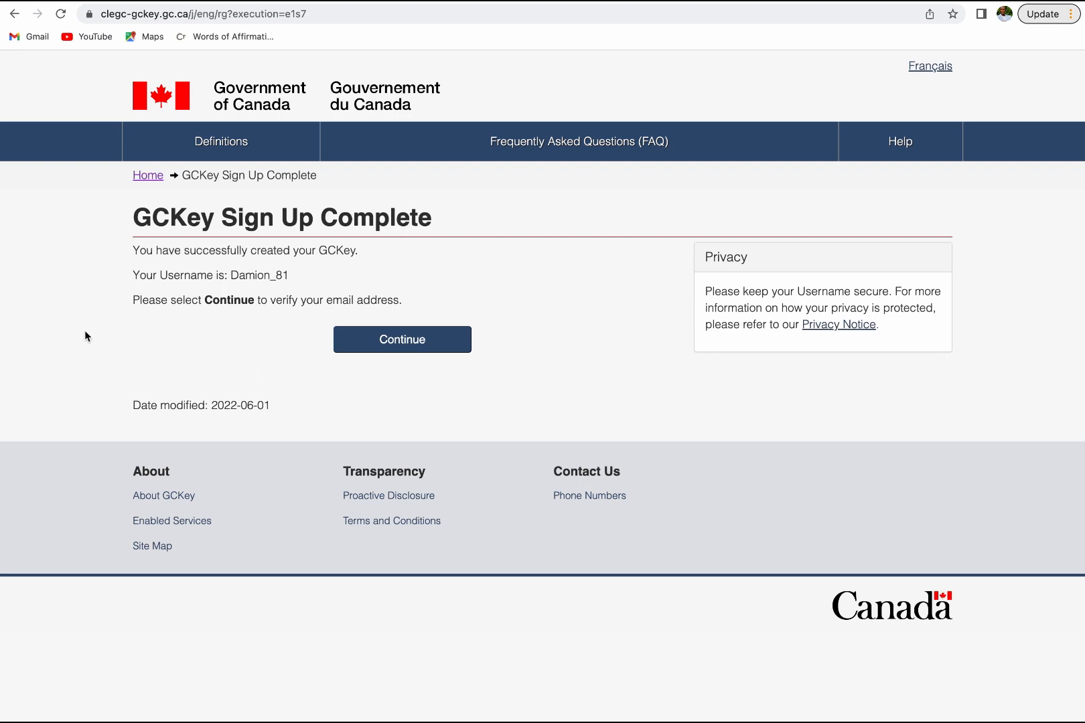
Verify the e-mail with the emailed confirmation code and return to the GCKey account home page
click(363, 339)
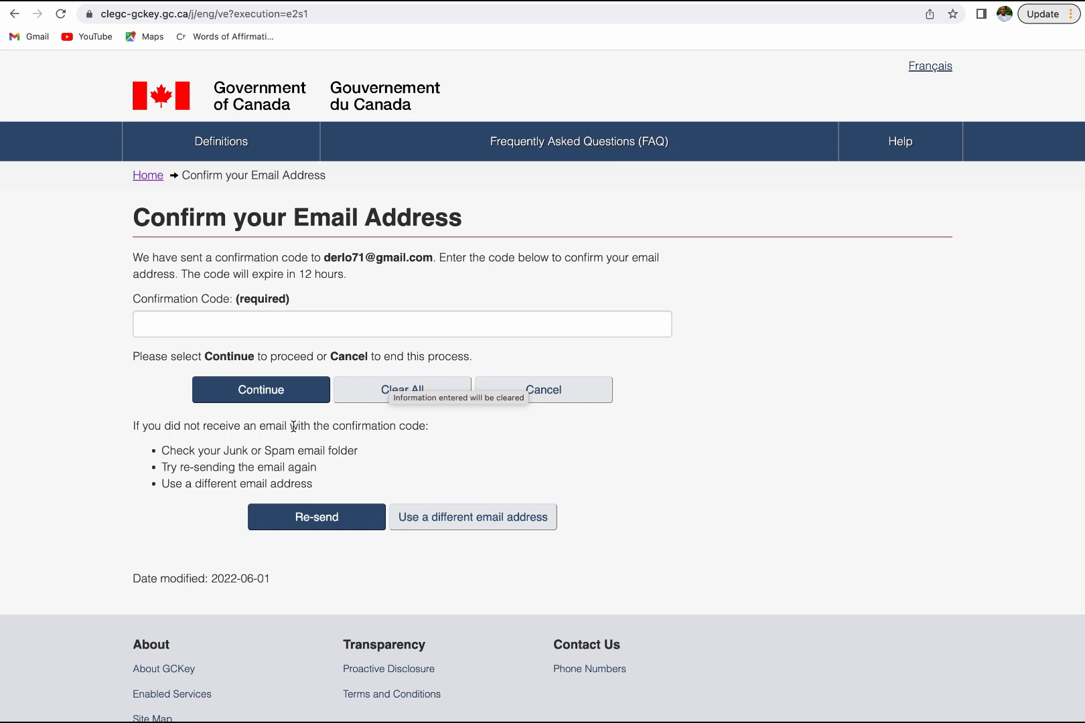
click(198, 330)
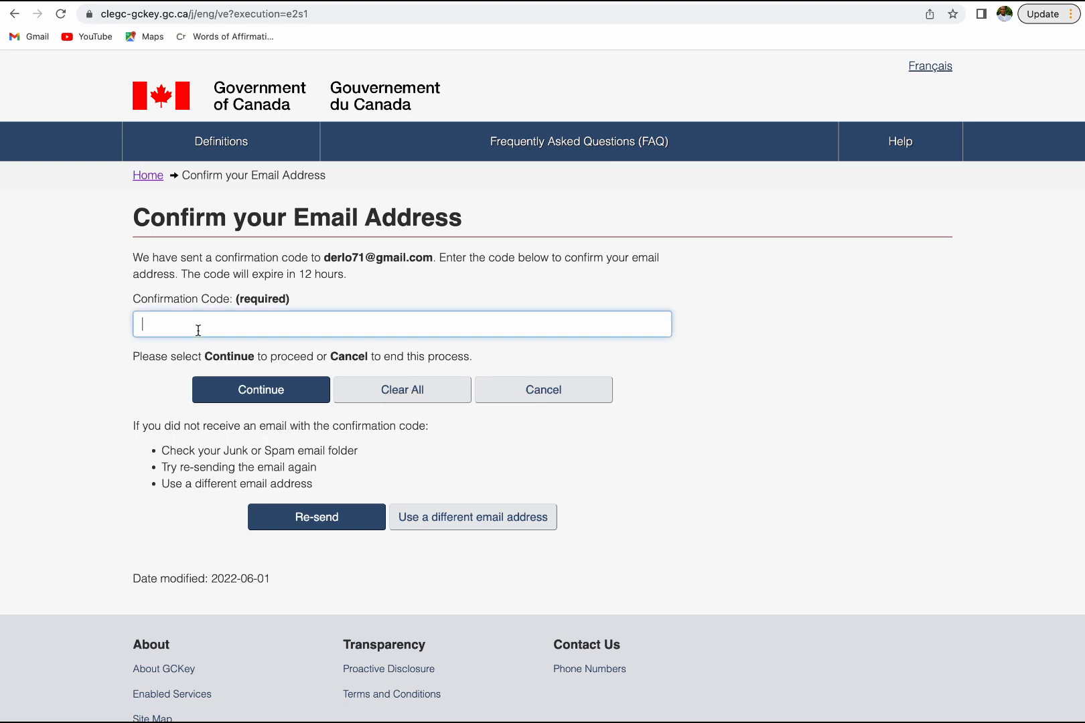
click(250, 393)
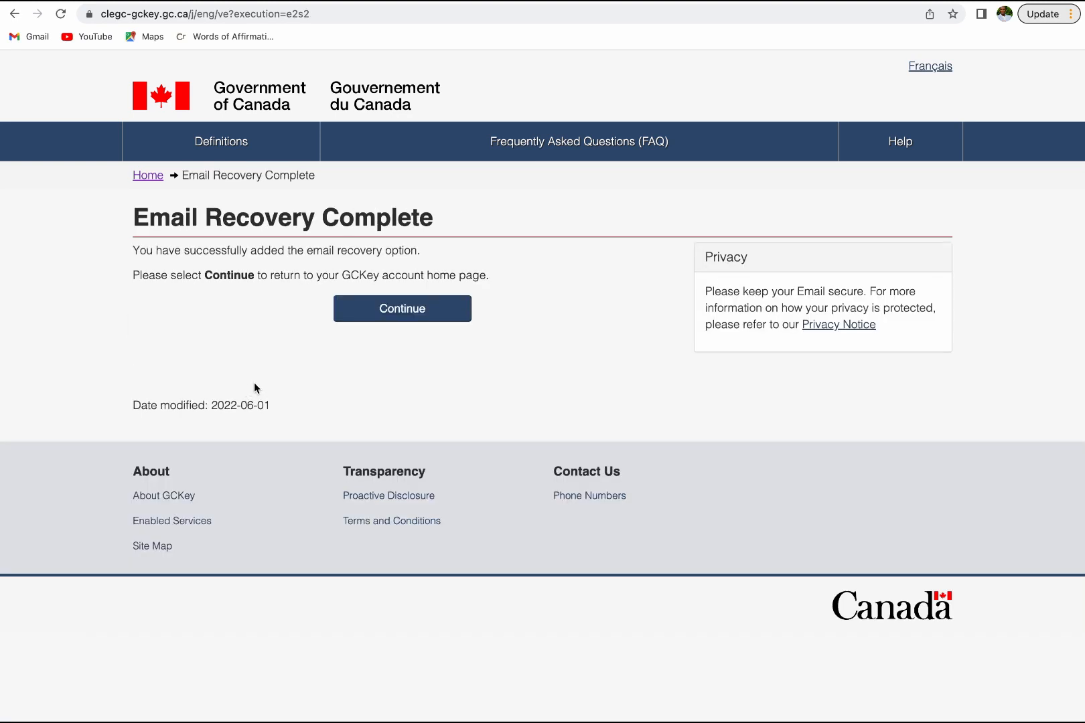
click(397, 311)
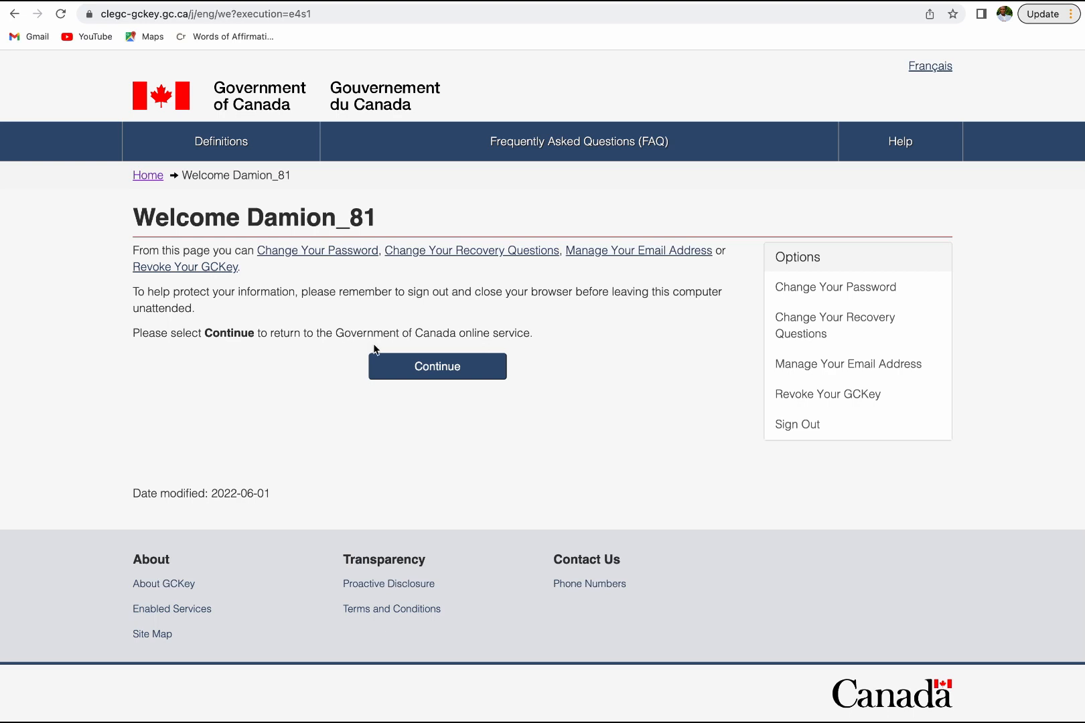
Return to the English IRCC site and sign in to the secure account with the new GCKey
click(404, 367)
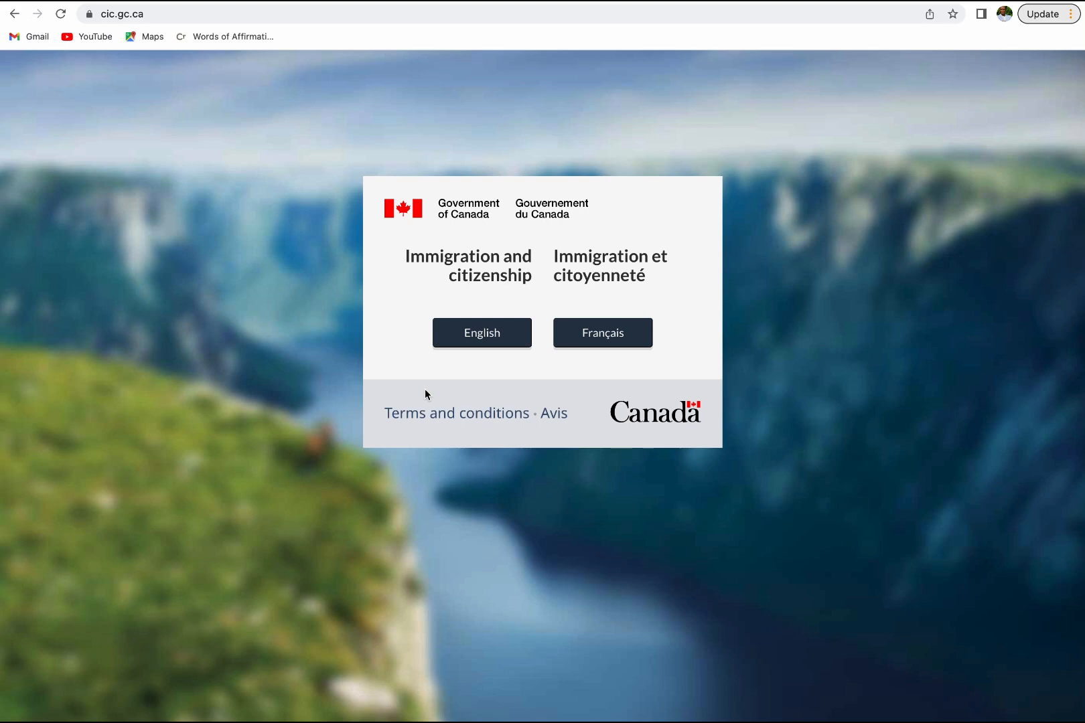
click(181, 9)
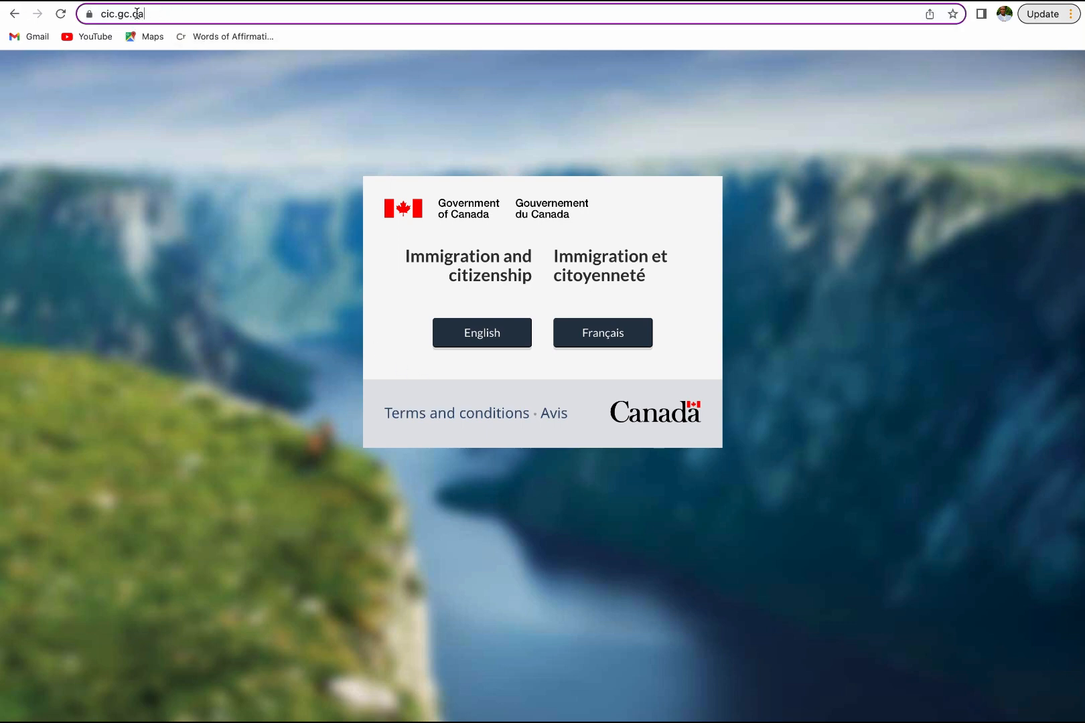
click(503, 348)
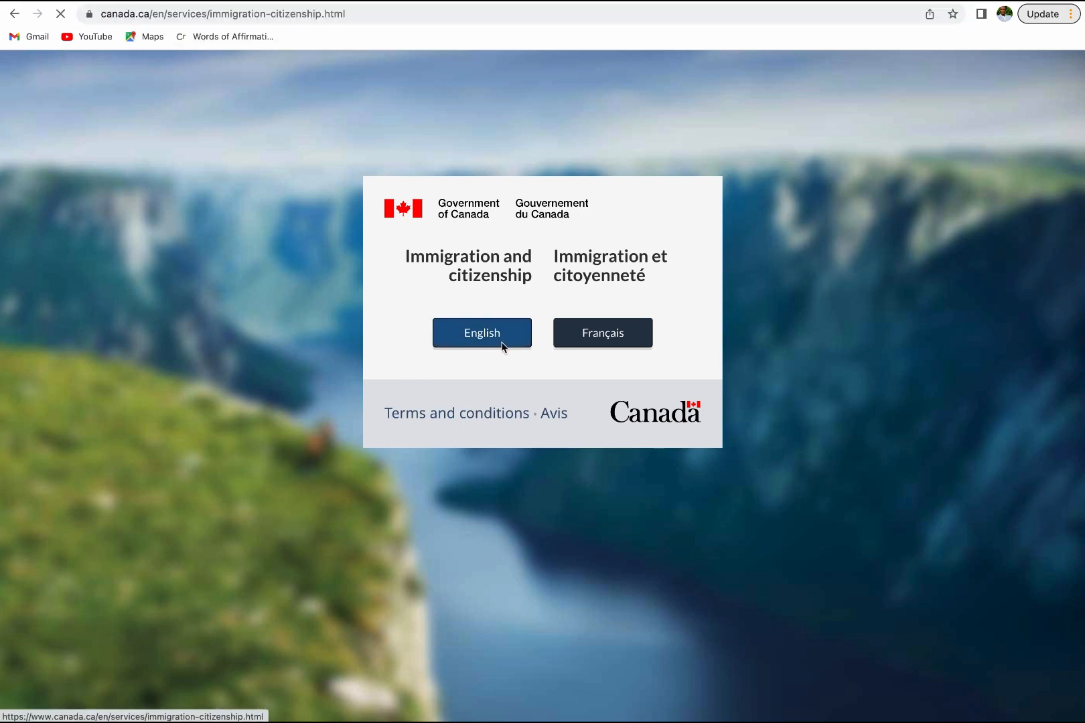
scroll(557, 479, down, 7)
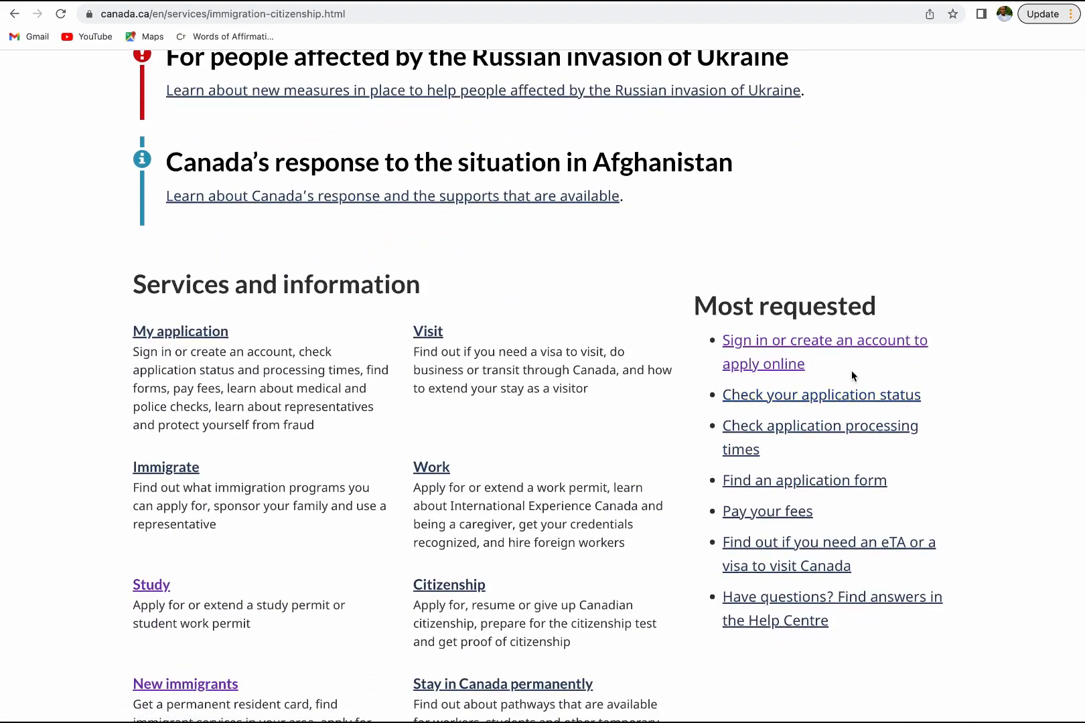
click(772, 354)
scroll(564, 456, down, 4)
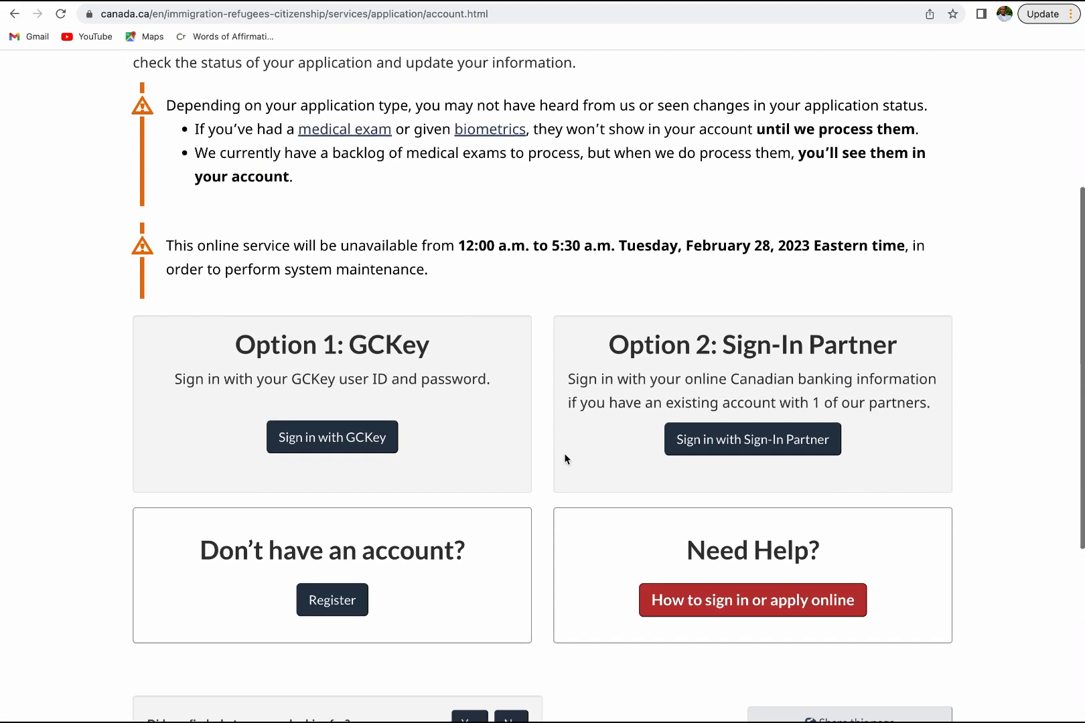
scroll(564, 458, down, 1)
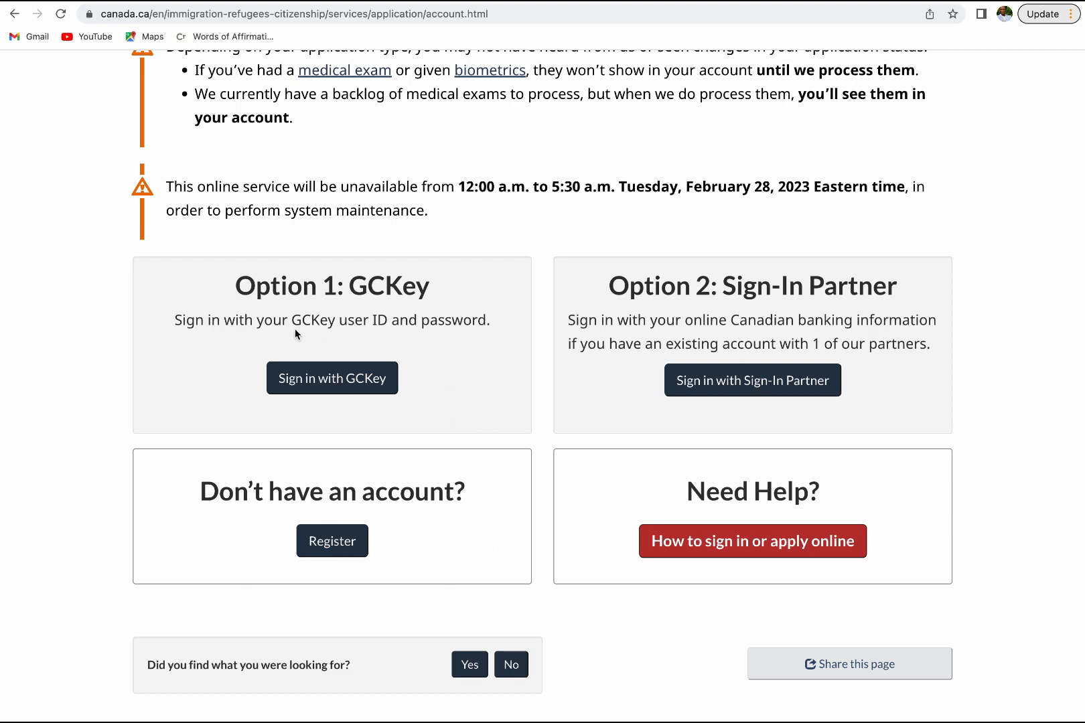
click(338, 385)
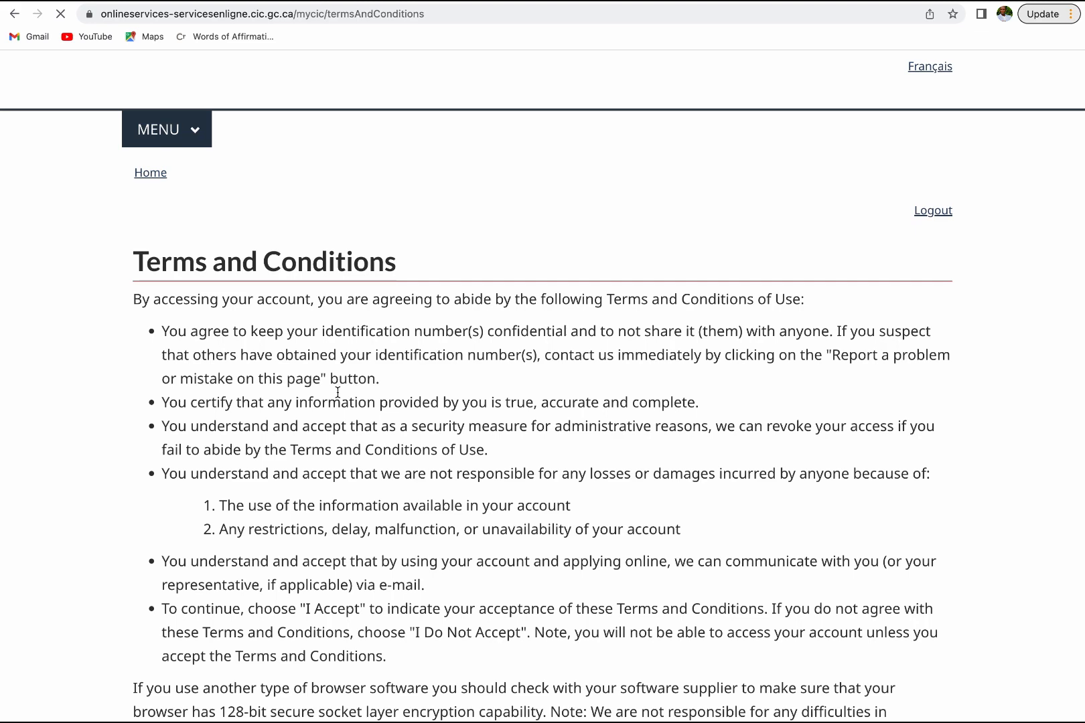
Accept the IRCC secure account Terms and Conditions
scroll(349, 412, down, 5)
scroll(349, 411, down, 3)
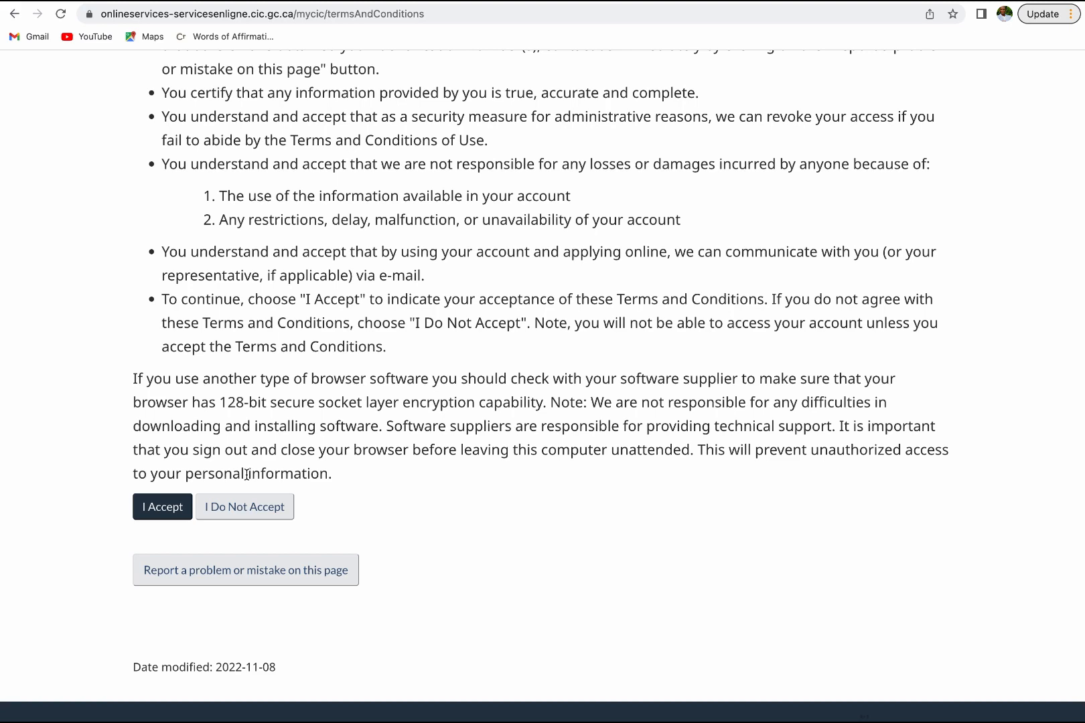
click(155, 508)
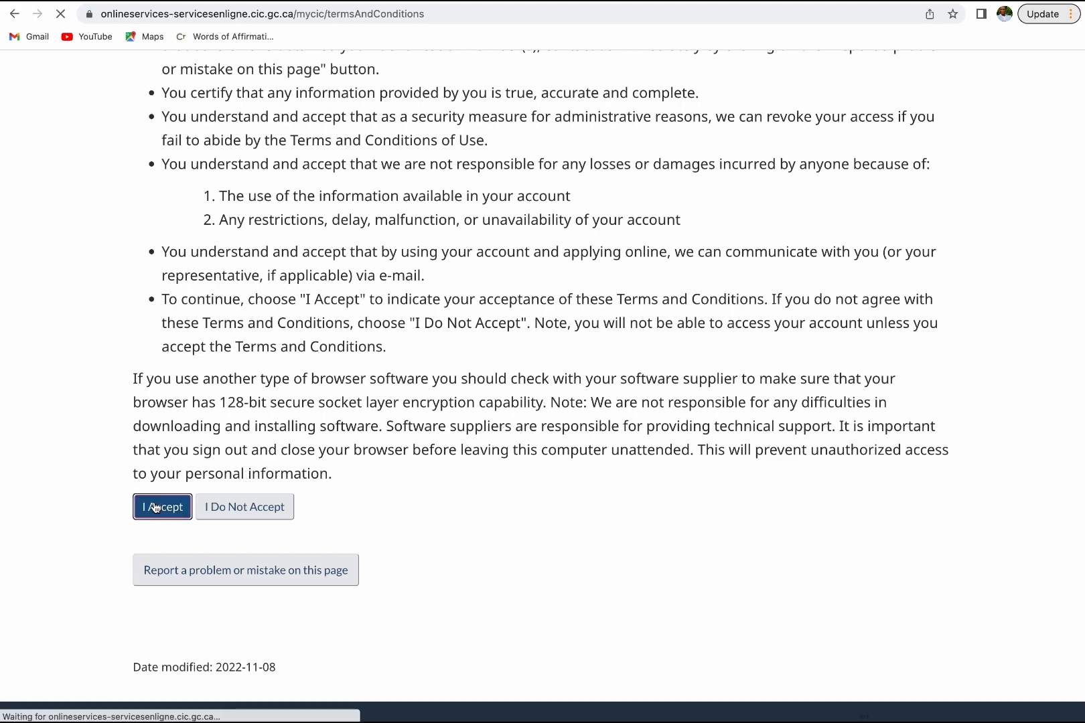
scroll(194, 486, down, 2)
scroll(193, 494, down, 1)
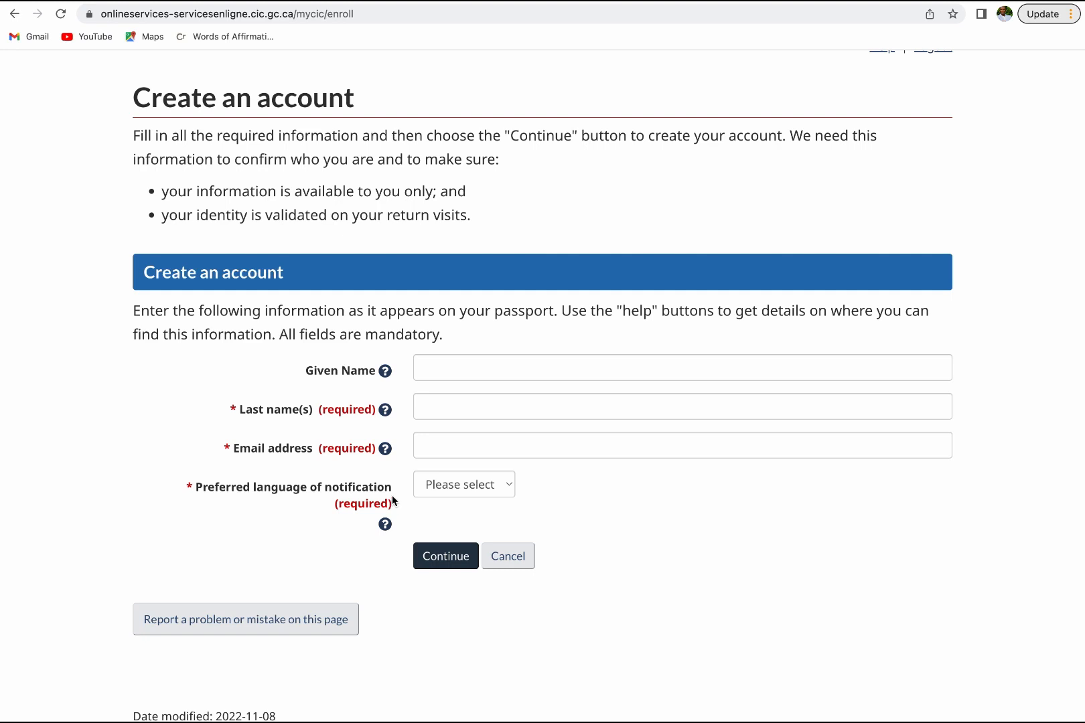
Fill in given name, last name and e-mail, choose English notifications, and submit the form
click(447, 373)
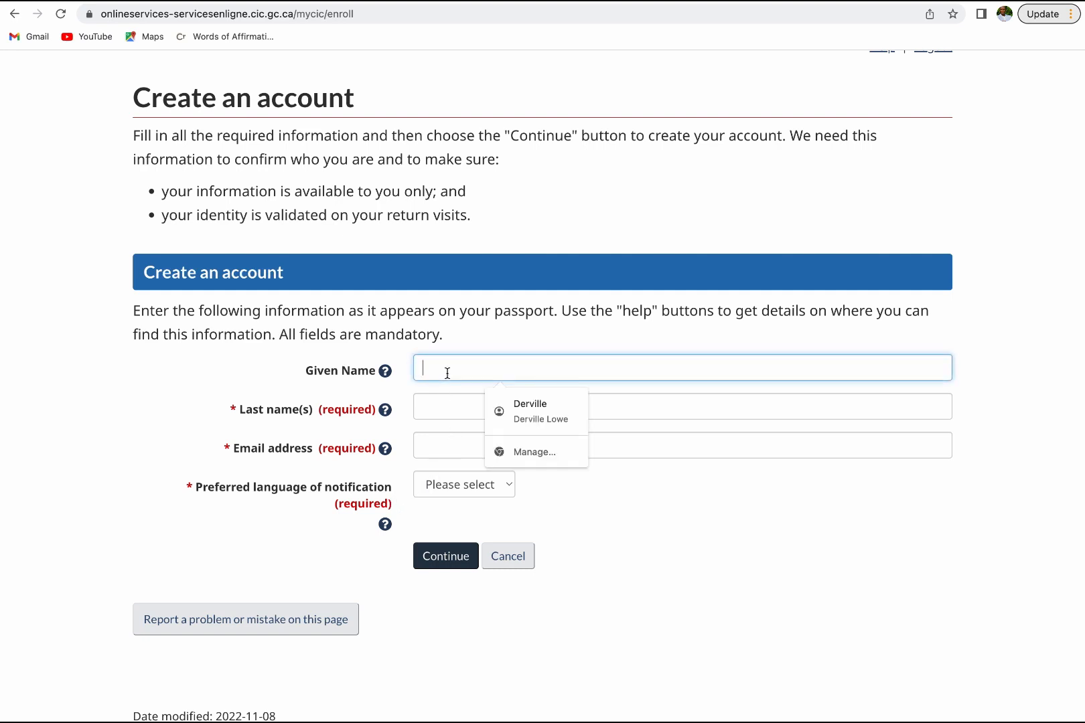
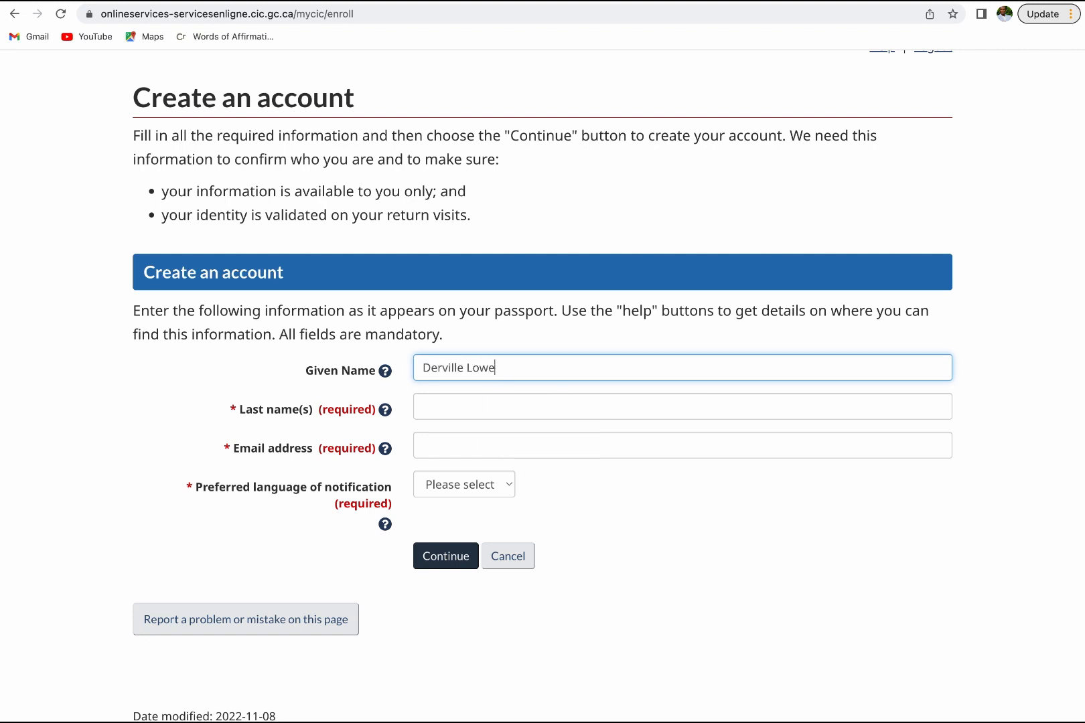
drag(467, 368, 548, 366)
key(ctrl+x)
click(423, 405)
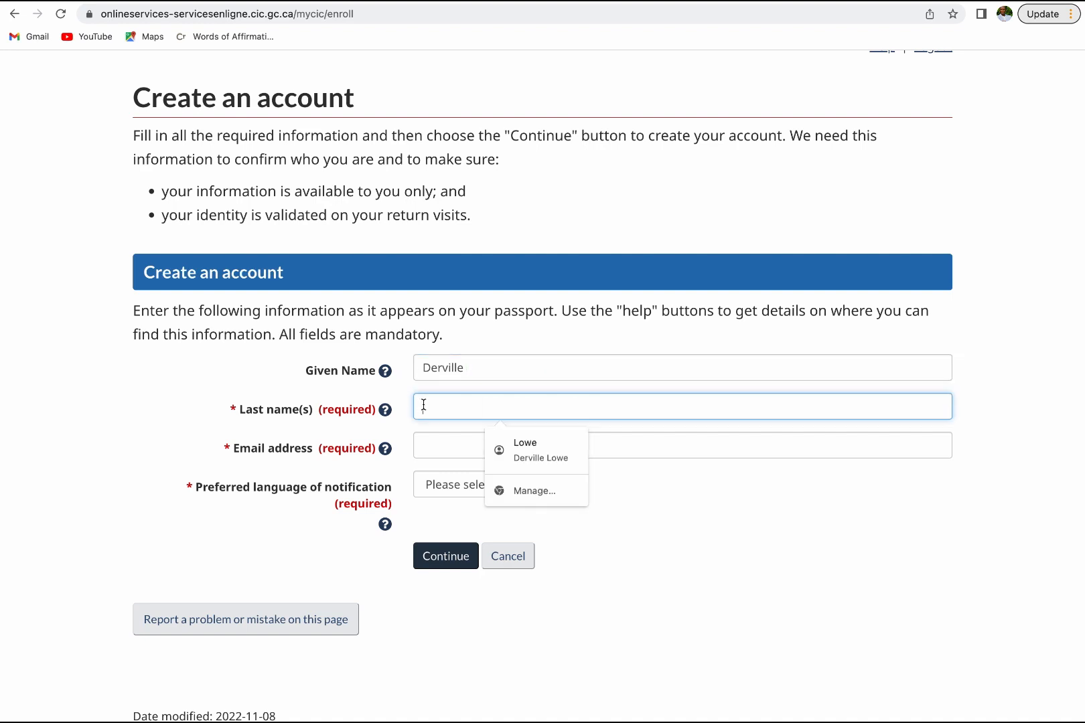
text(Lowe)
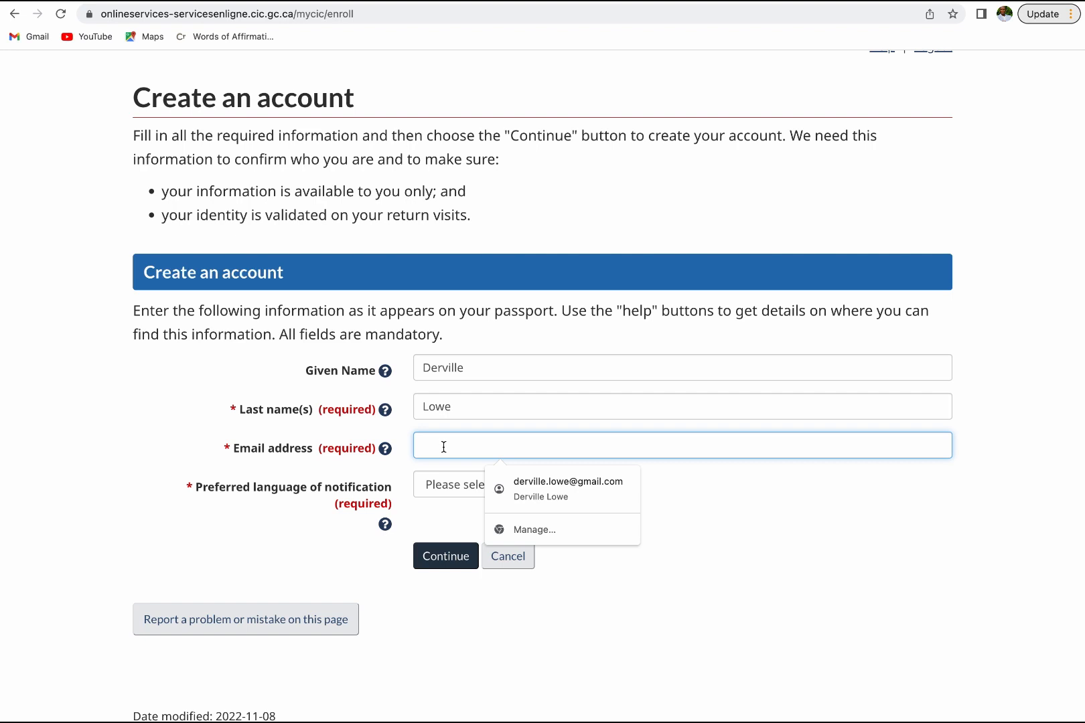
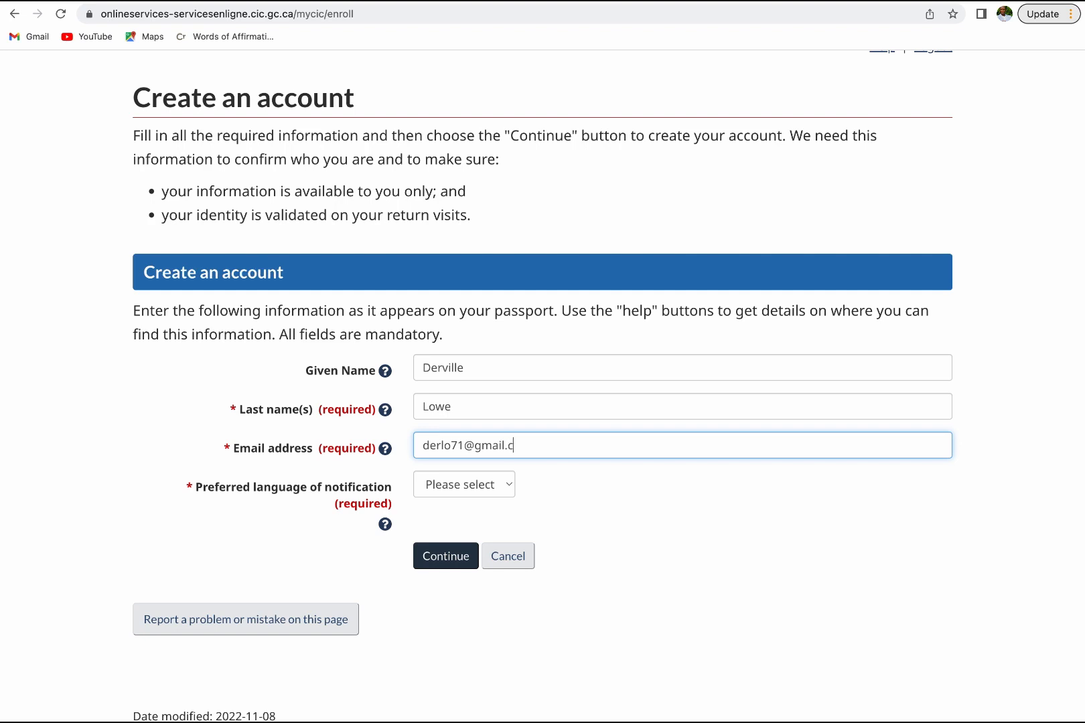
click(493, 486)
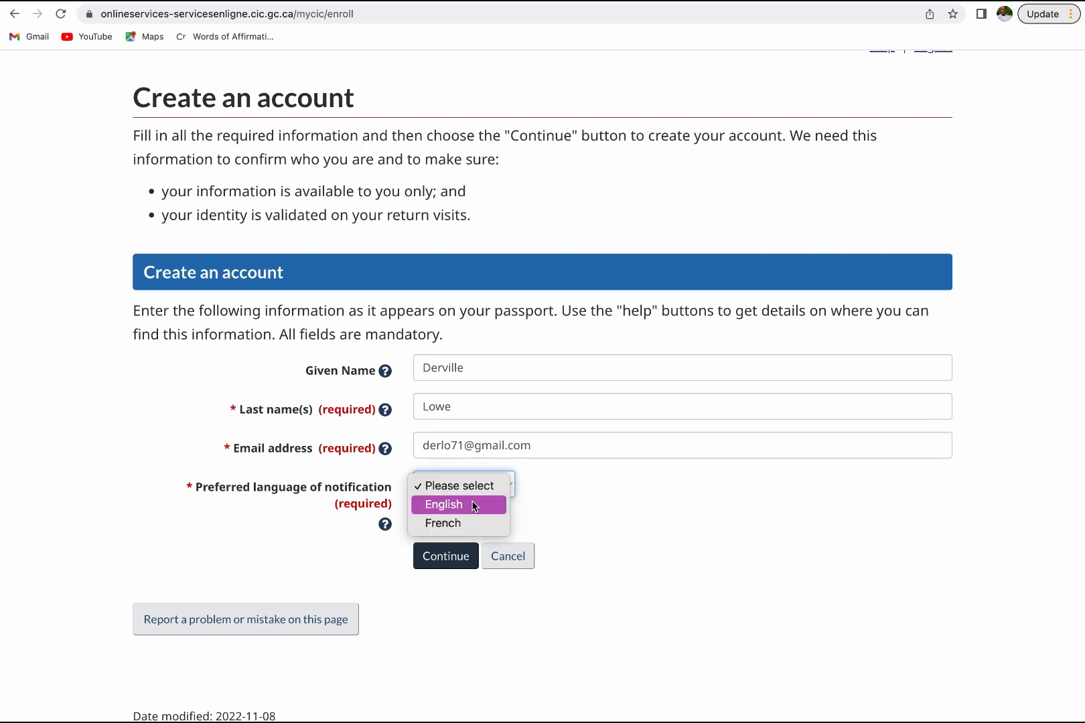
click(474, 505)
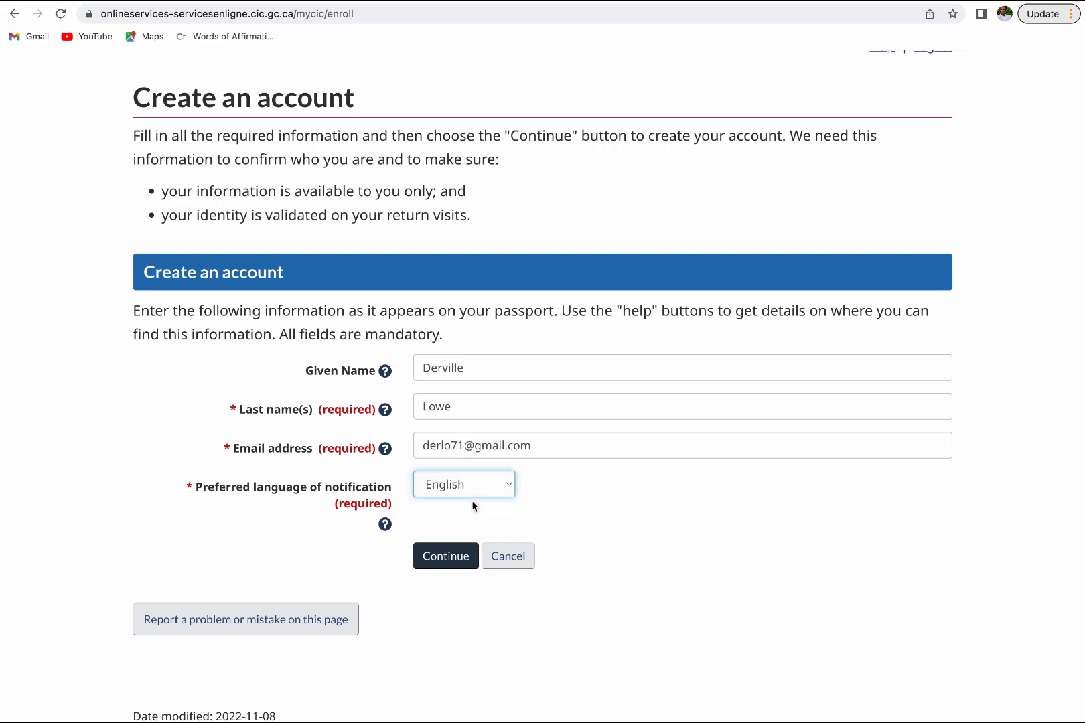
click(450, 555)
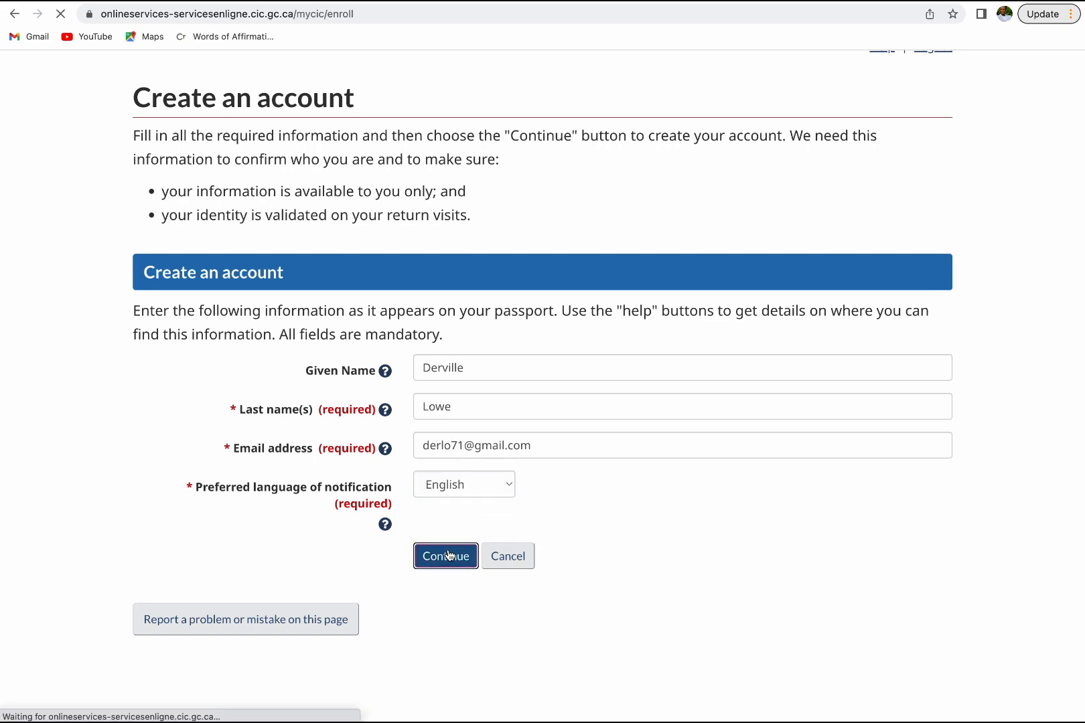
Enter security questions 'Favorite Food' and 'Favorite Place' with their answers
scroll(449, 541, down, 5)
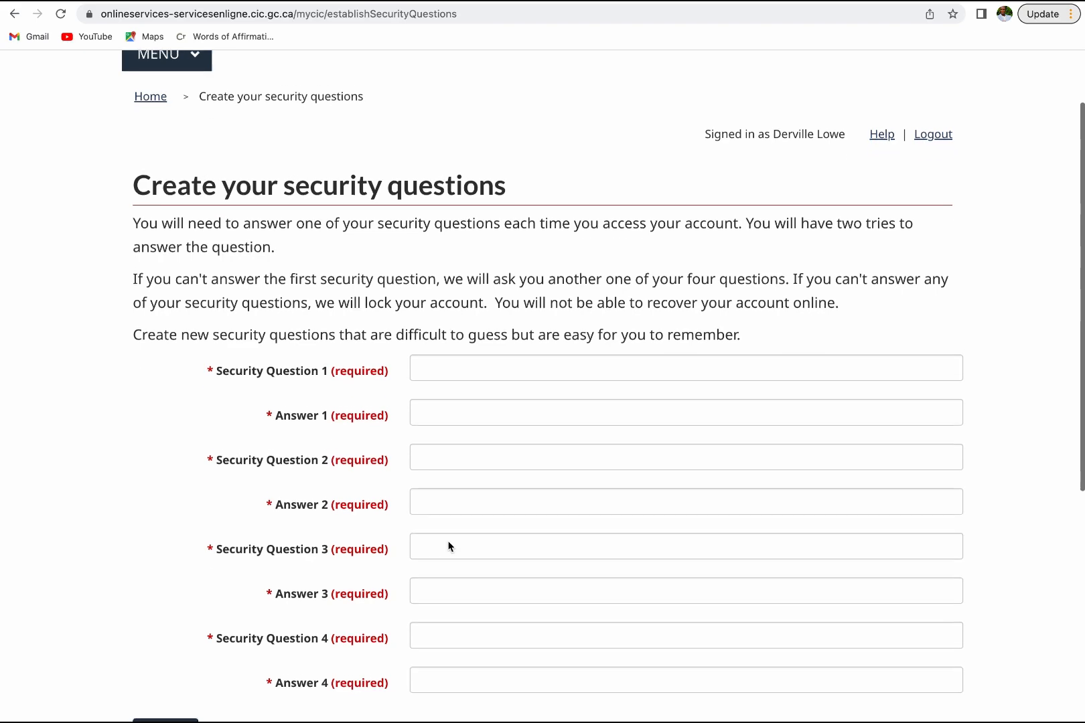
click(562, 261)
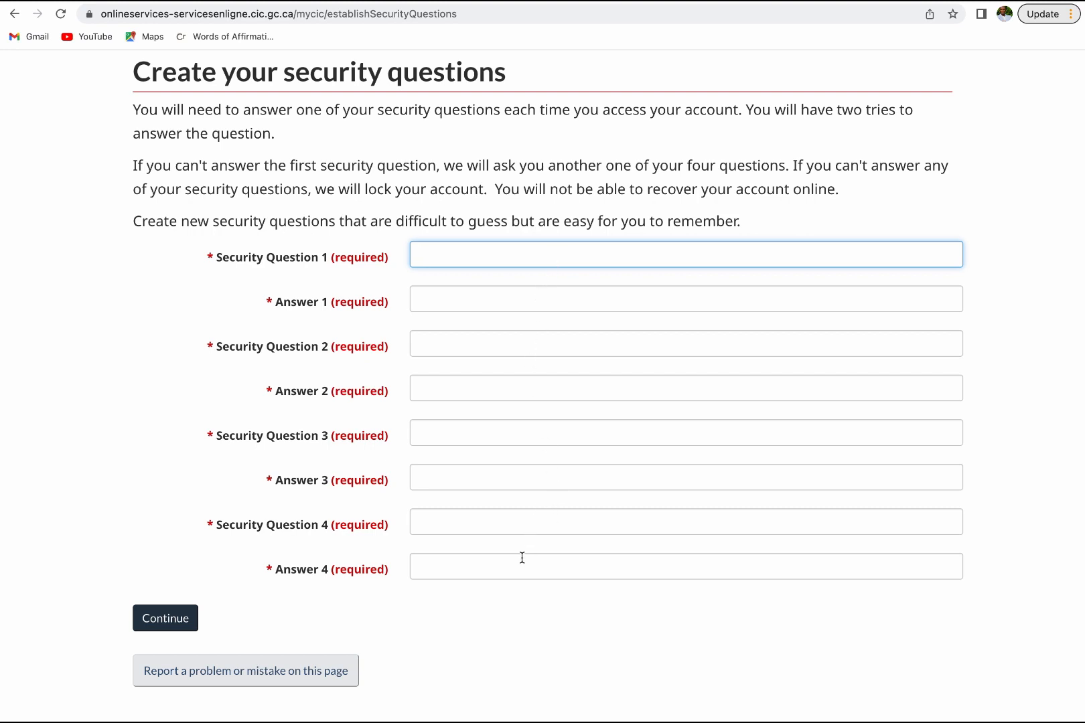
scroll(522, 558, up, 1)
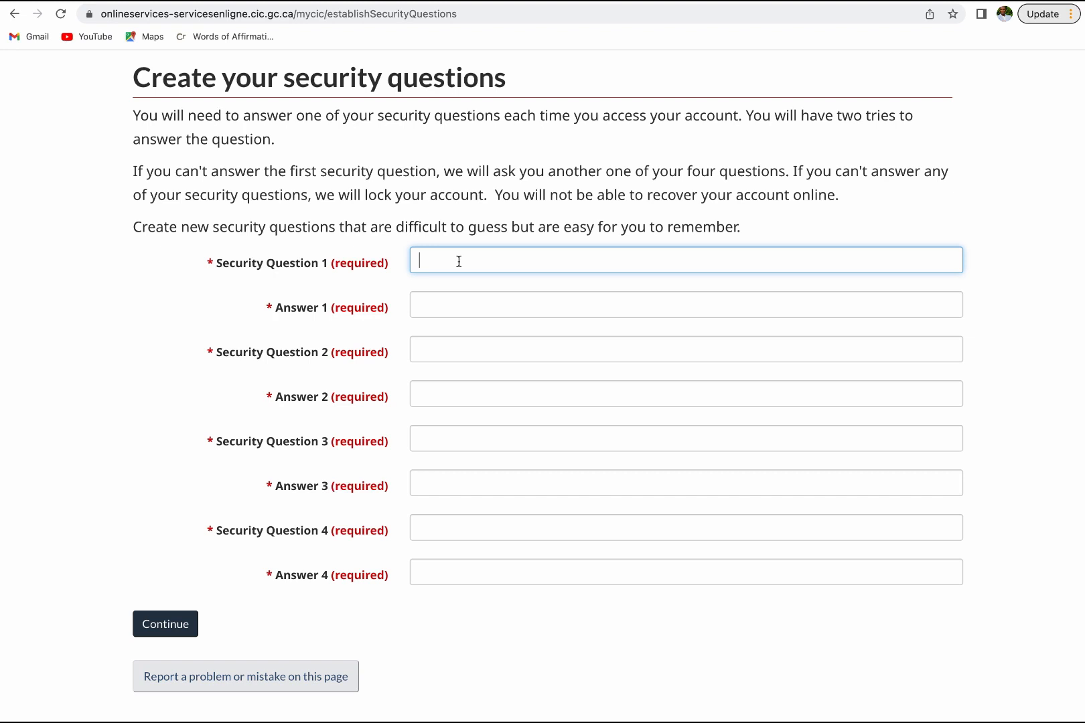
text(Fvo)
key(BackSpace)
text(avorite Food)
click(516, 311)
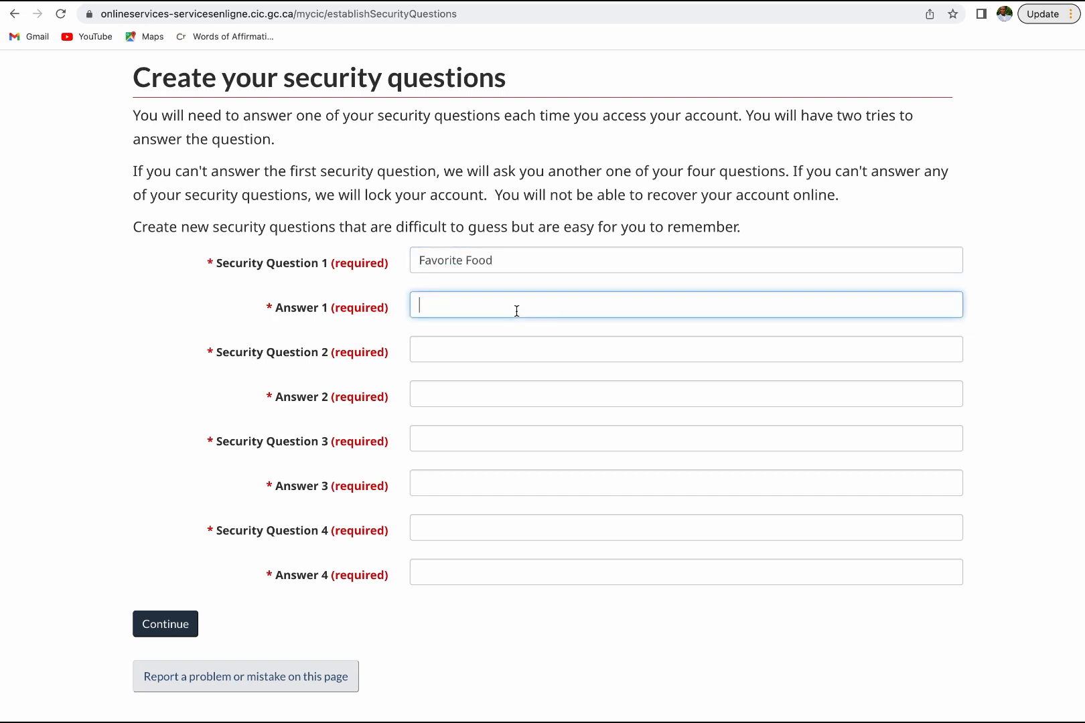
click(511, 349)
text(Favorit)
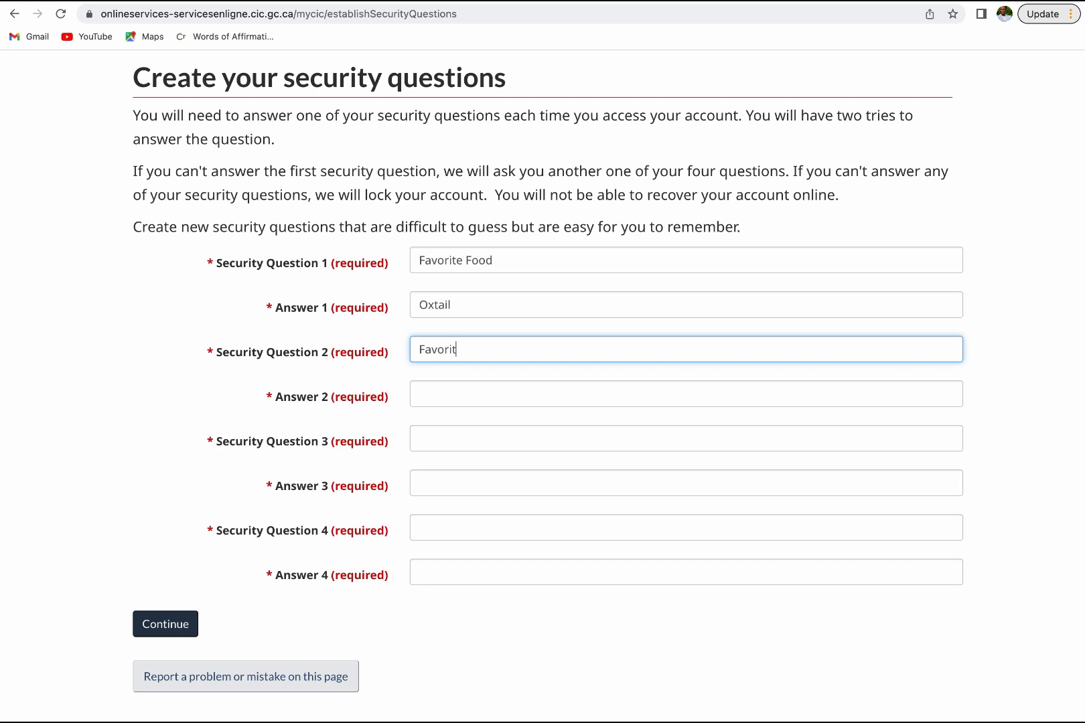
text(e Place)
click(526, 394)
Add questions 'Favorite Person' and 'Best trip' with answers, then submit all four
click(473, 446)
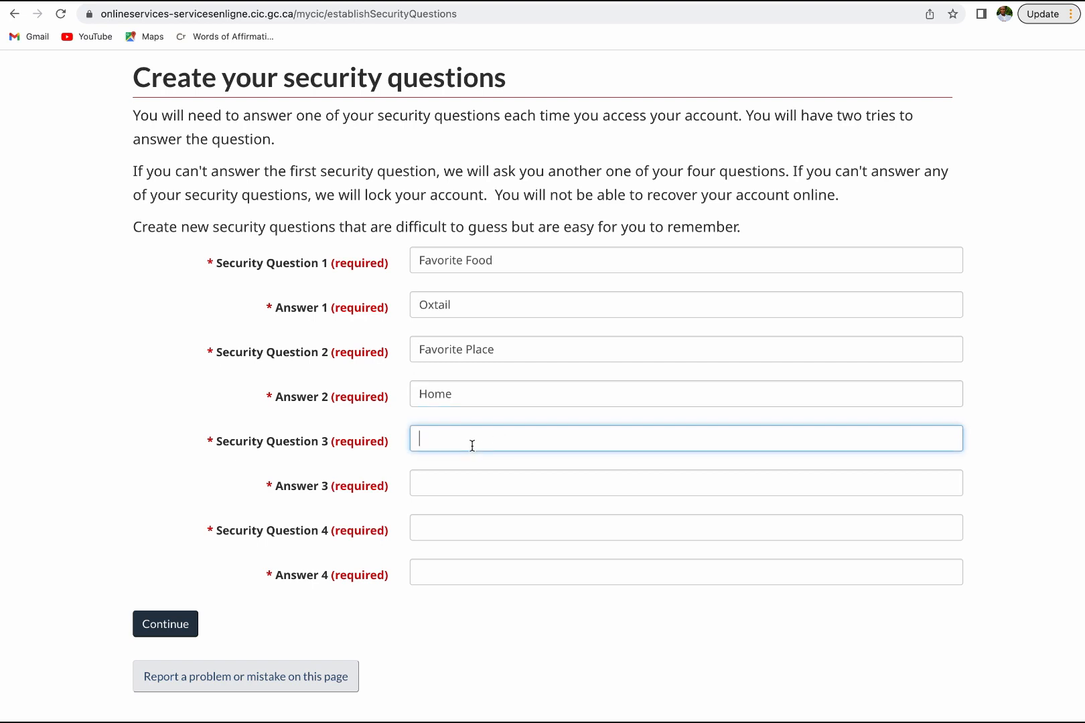
text(Favorite Person)
click(485, 486)
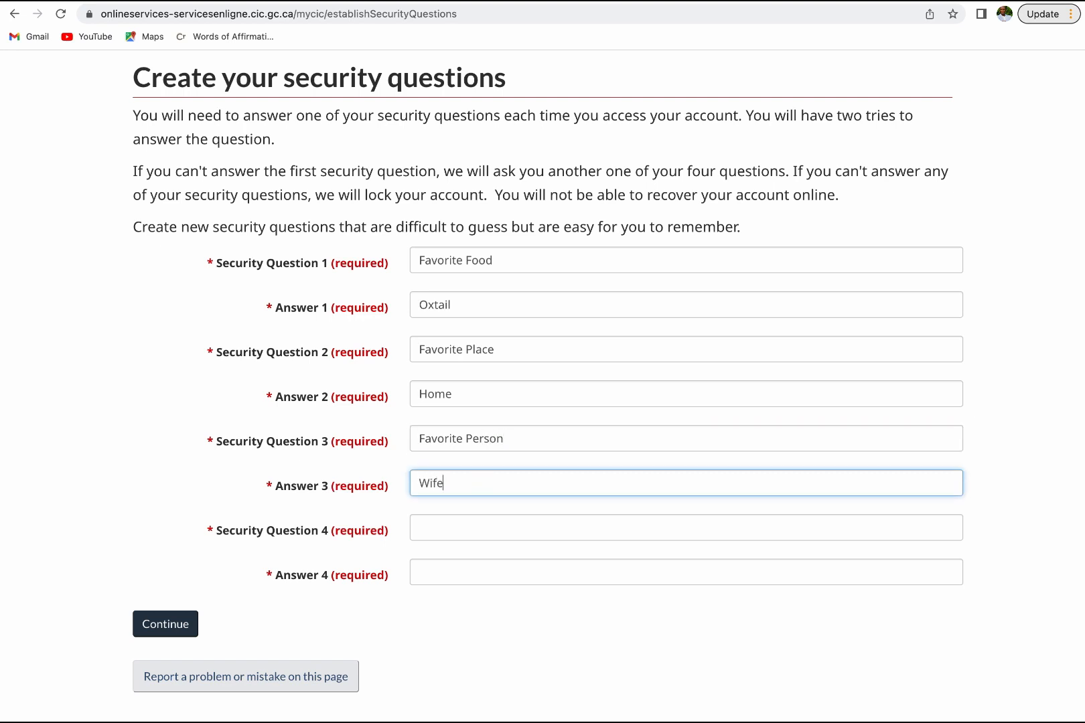
click(485, 528)
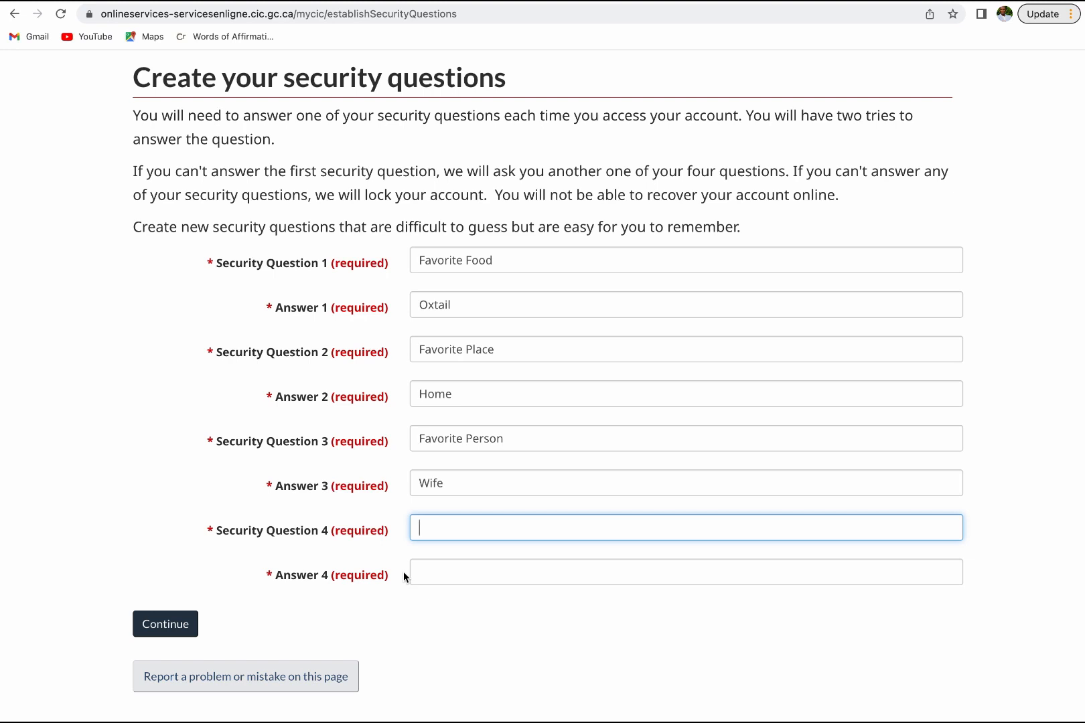
text(Best trip)
click(470, 573)
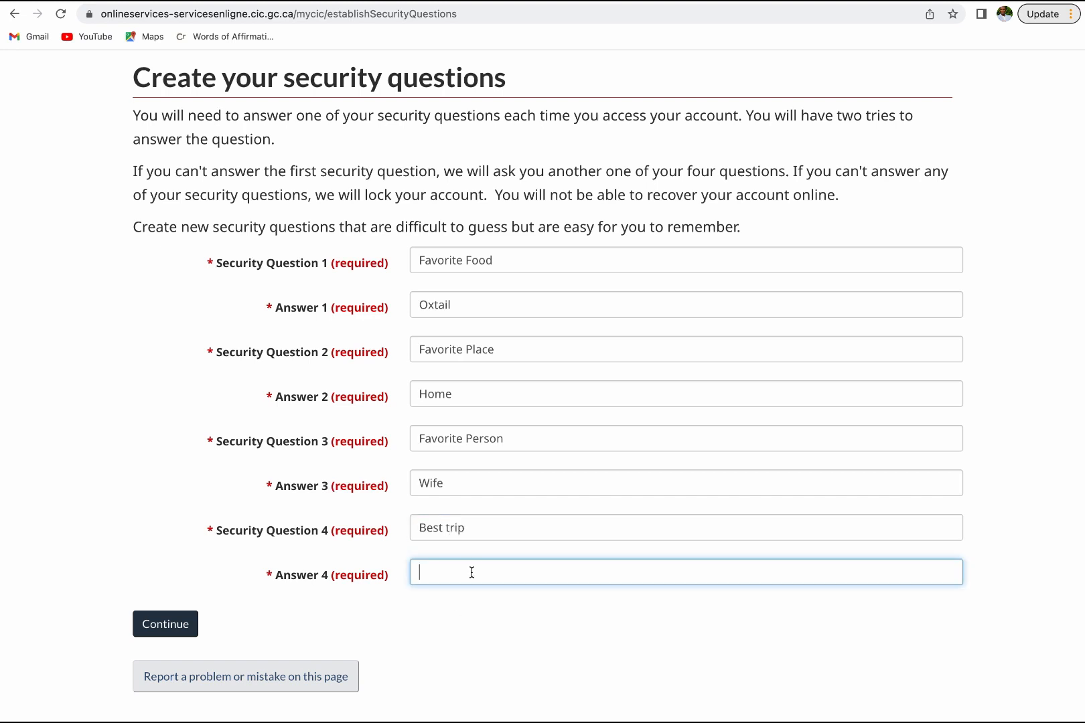
click(190, 632)
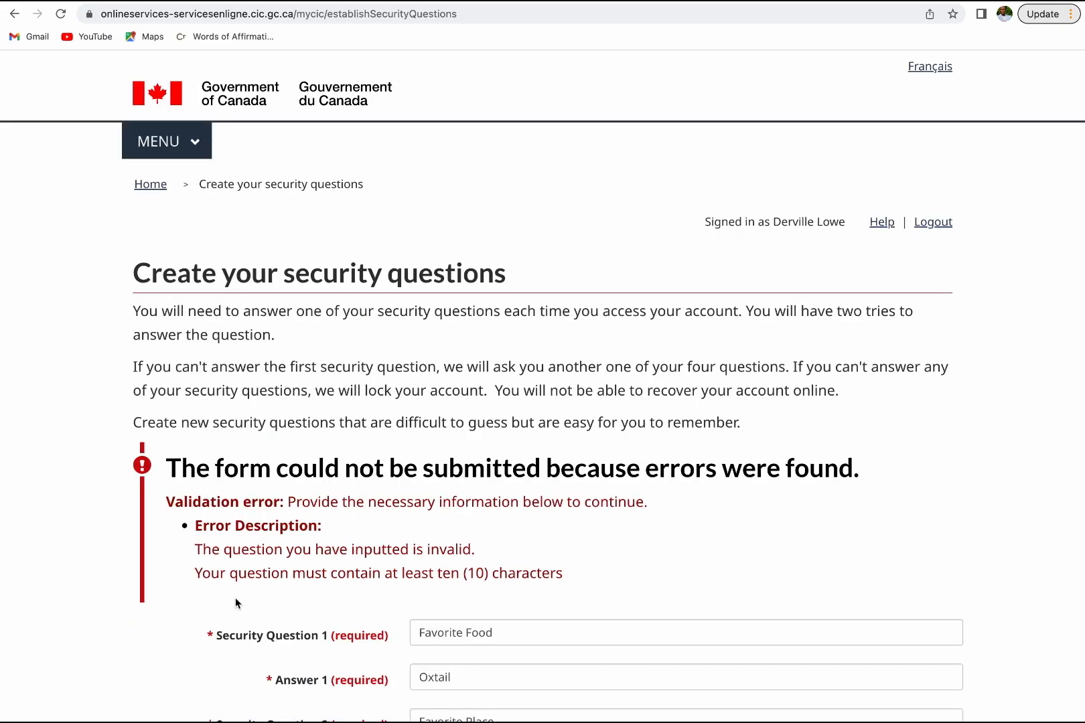
Reword question 1 to 'What is your Favorite Food?' and prefix question 2 with 'What is your'
scroll(235, 598, down, 5)
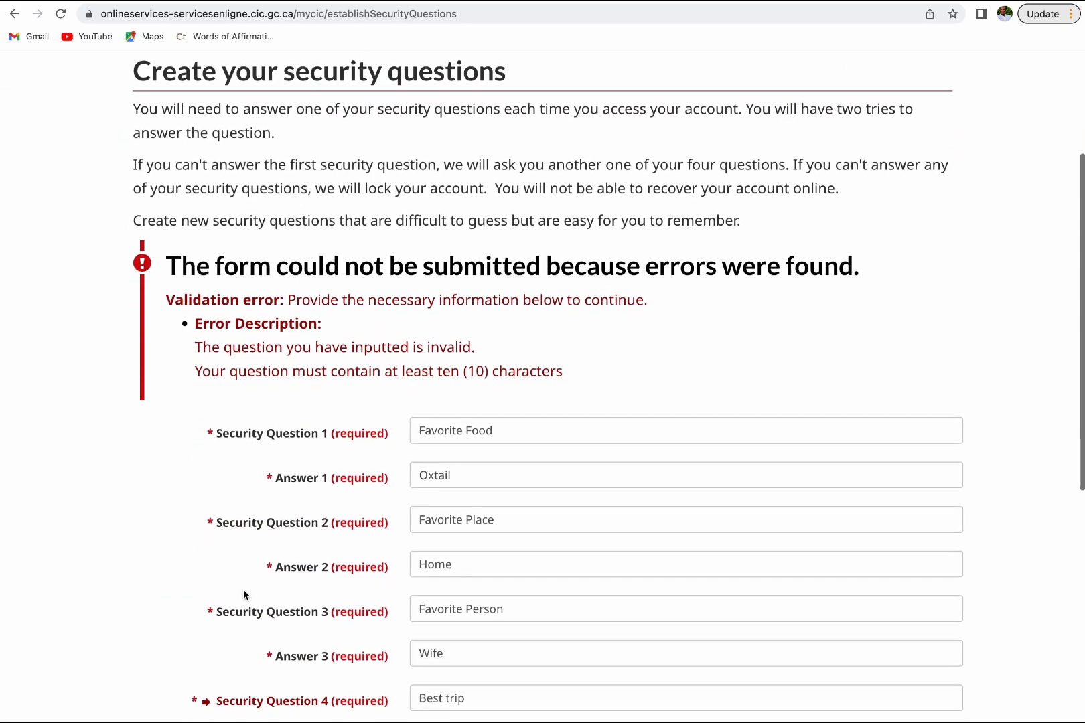
scroll(243, 595, down, 2)
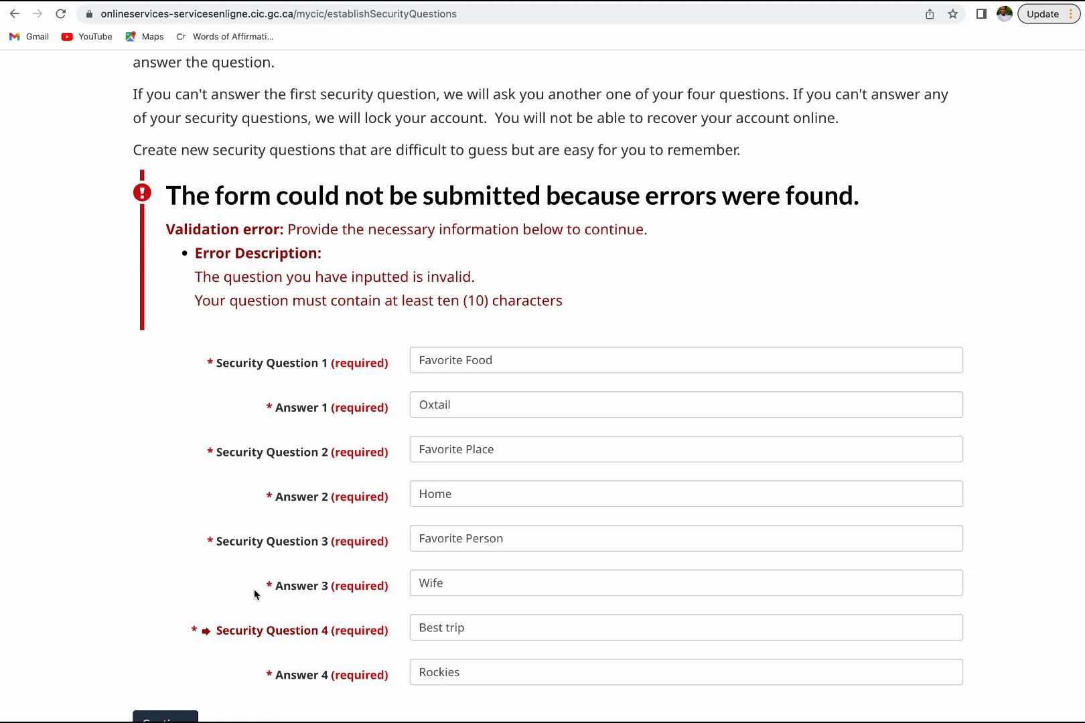
click(420, 365)
text(What. is)
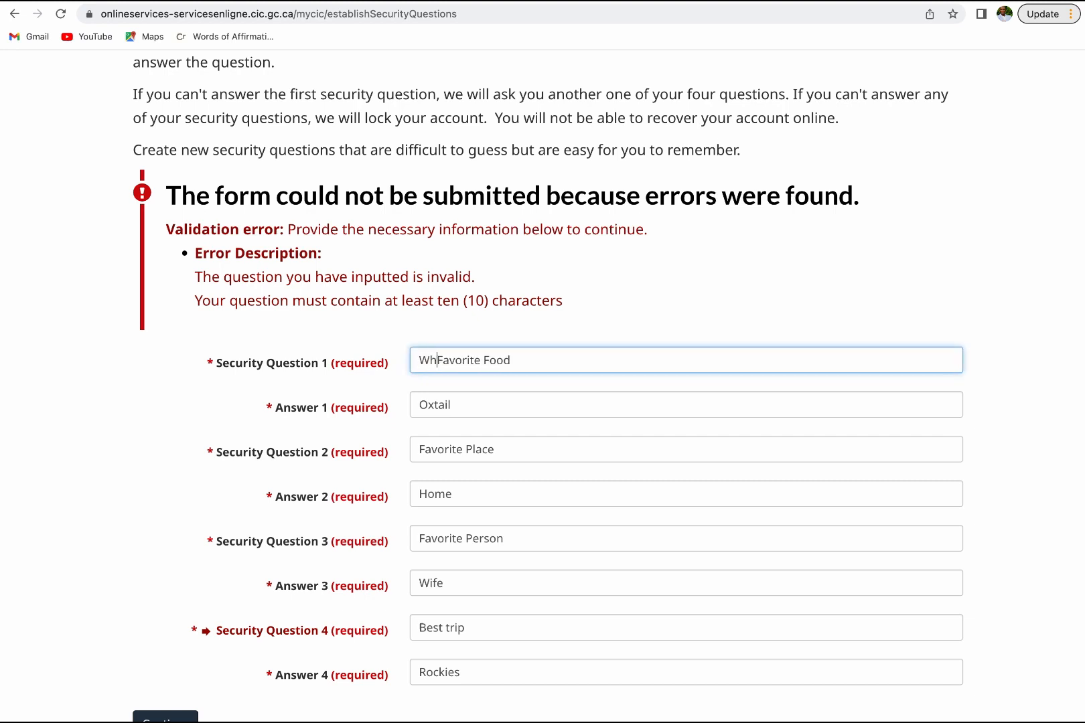
key(BackSpace)
key(BackSpace)
key(BackSpace)
key(BackSpace)
key(BackSpace)
text(is your)
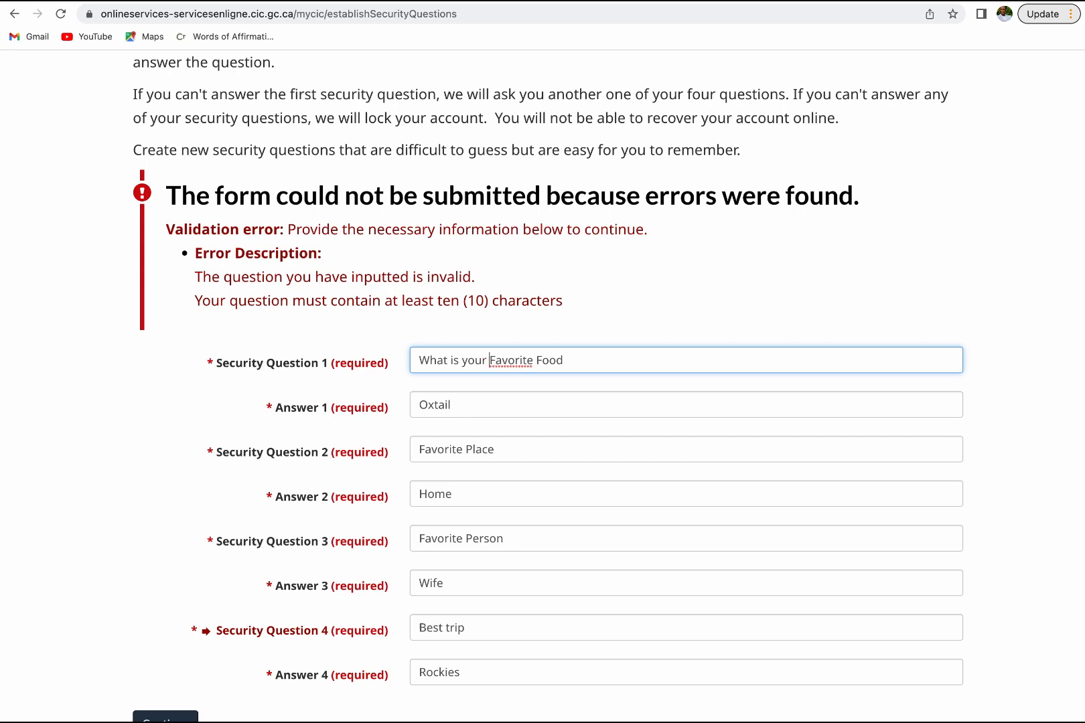
click(569, 360)
text(?)
click(420, 450)
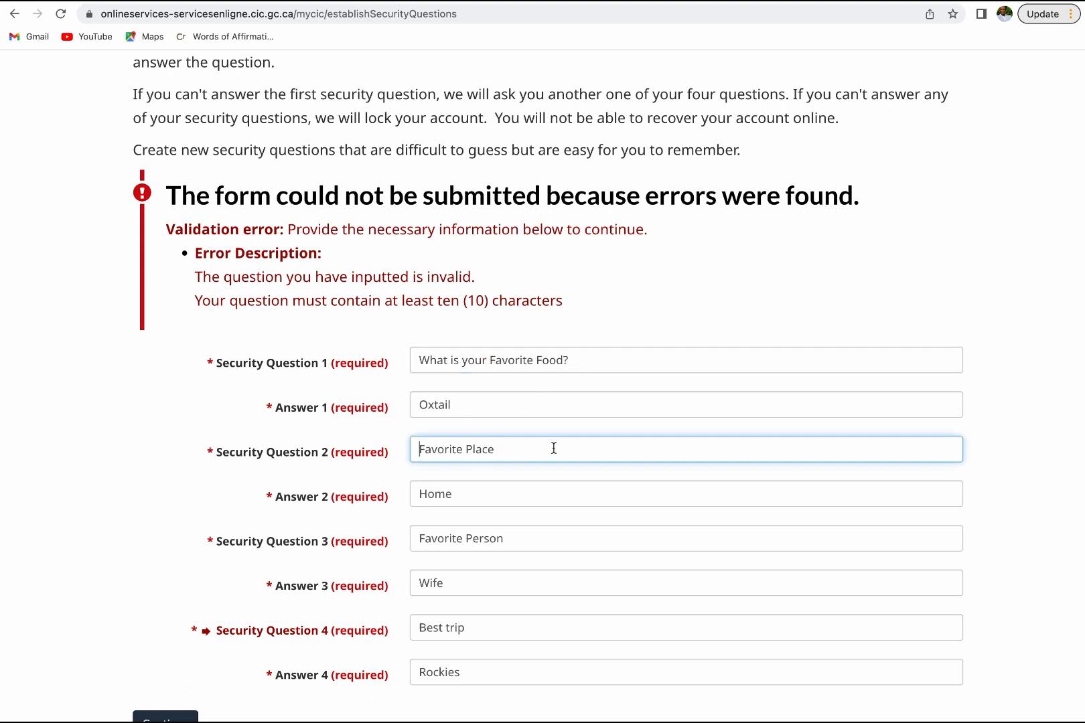
text(What is your)
Reword question 3 to 'Who is your Favorite Person?'
click(415, 538)
scroll(452, 497, down, 2)
scroll(452, 496, down, 1)
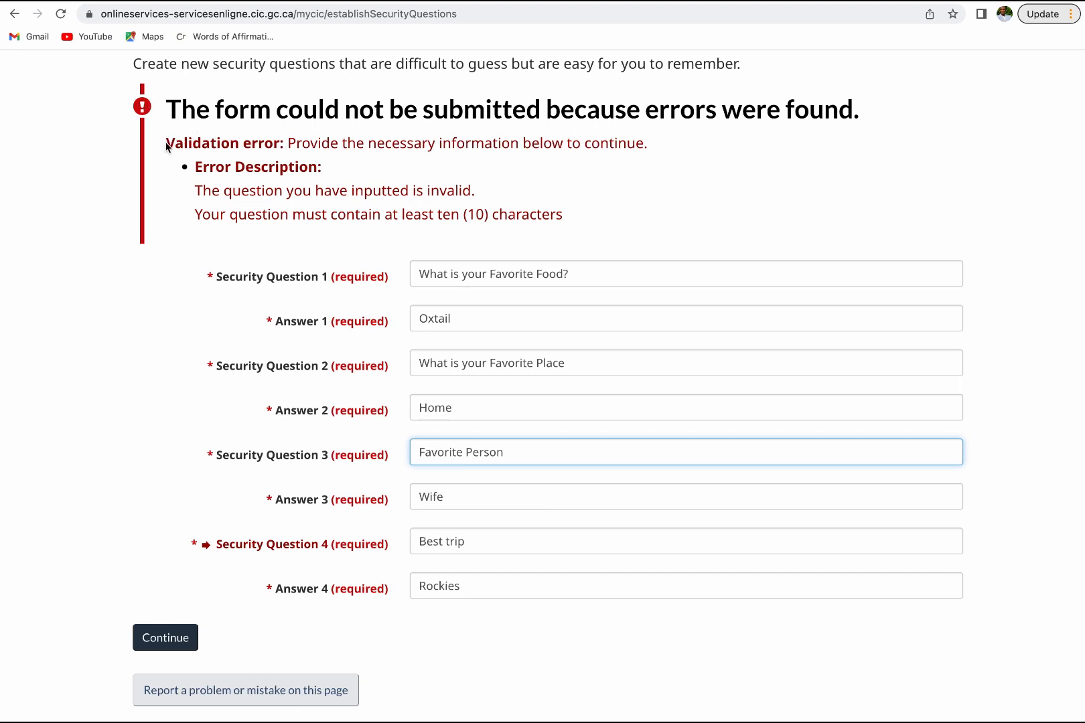
drag(166, 143, 635, 225)
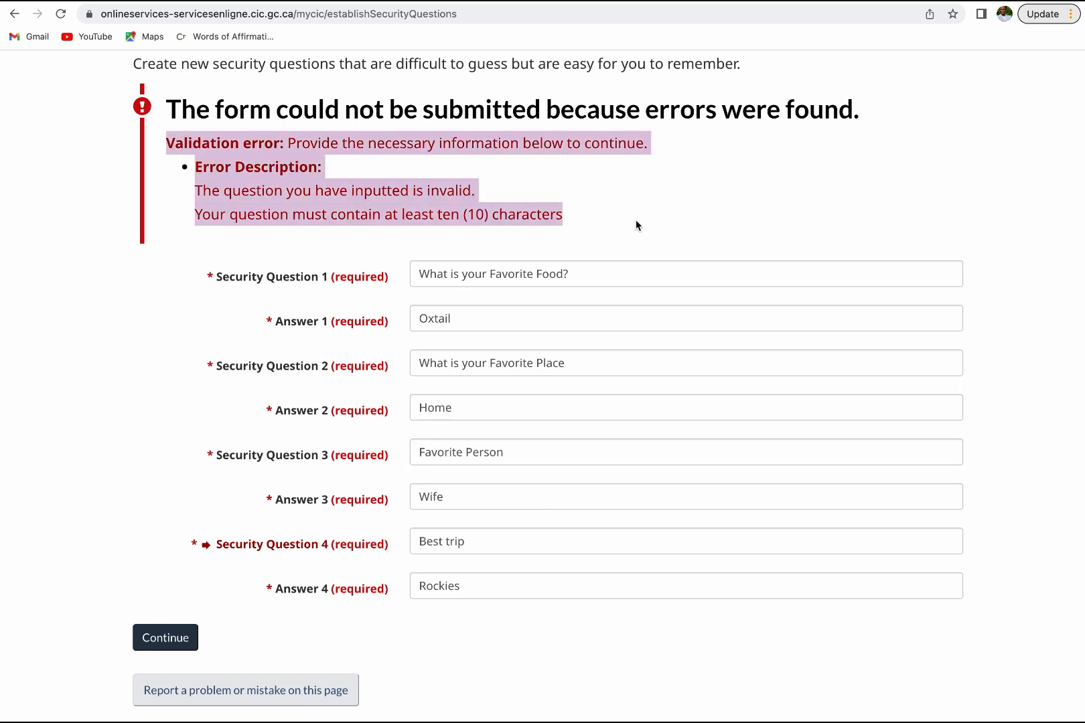
click(421, 452)
text(Whatr)
key(BackSpace)
text(is]])
key(BackSpace)
key(BackSpace)
key(BackSpace)
key(BackSpace)
key(BackSpace)
key(BackSpace)
key(BackSpace)
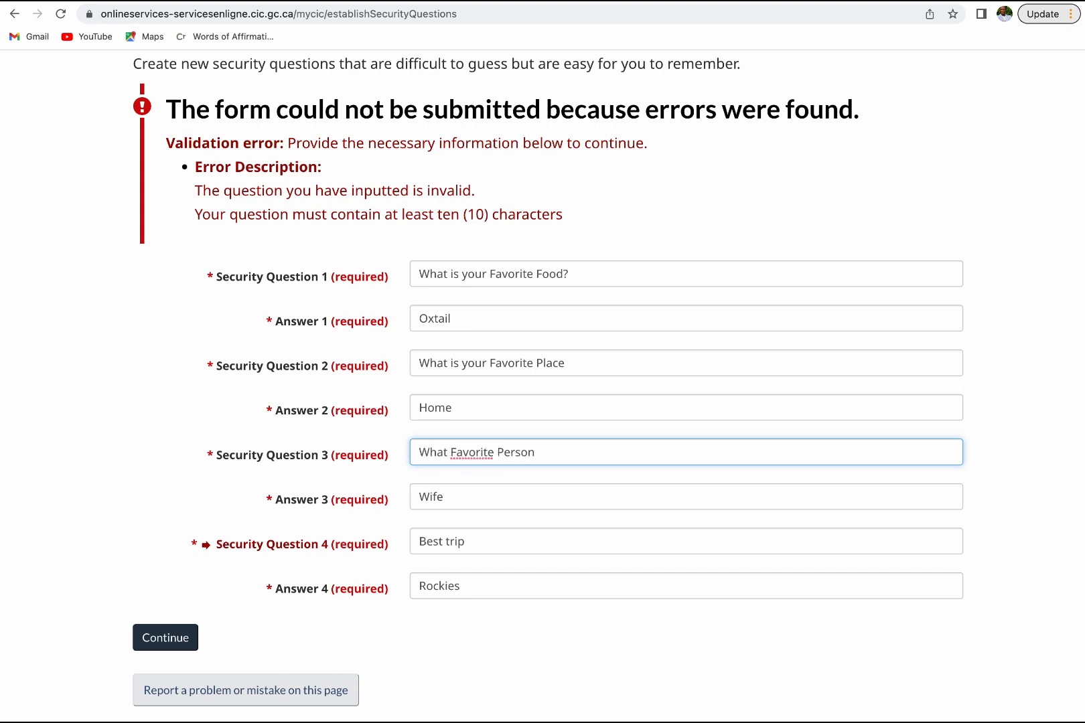
text(o is y)
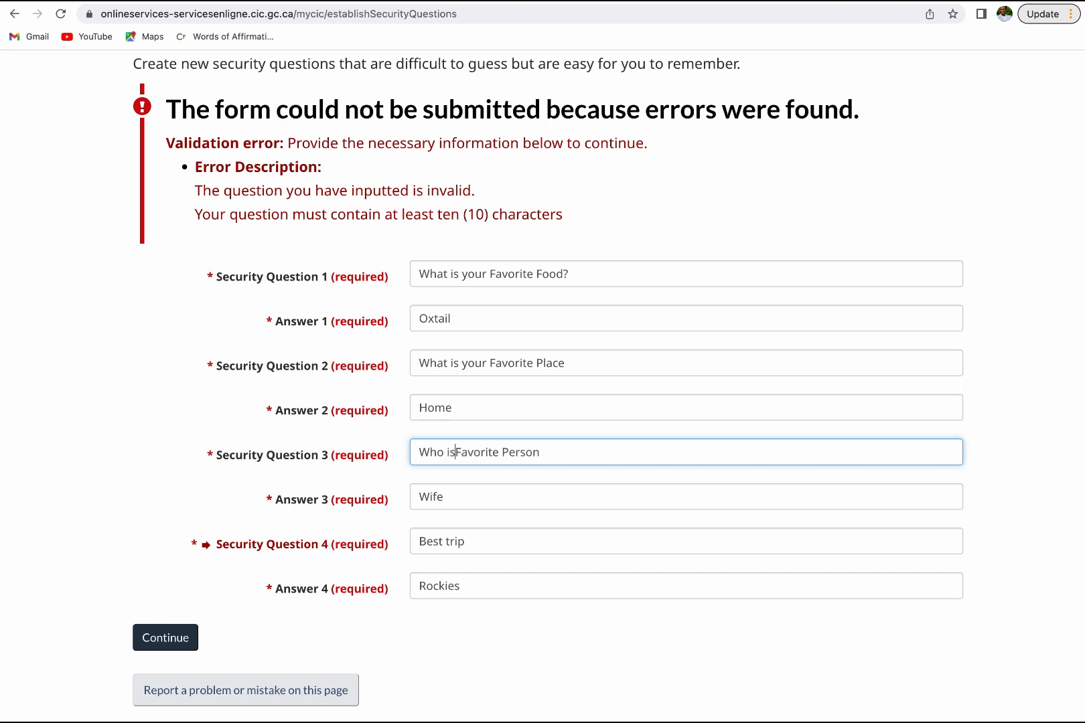
text(our)
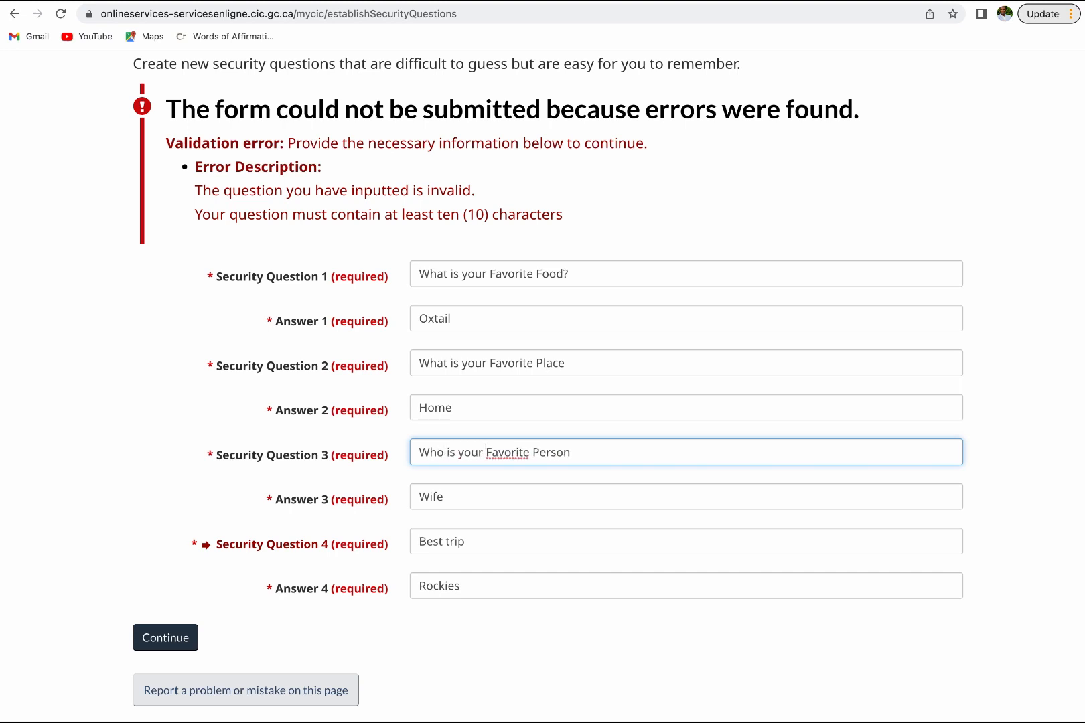
click(604, 454)
text(?)
Reword question 4 to 'What is your Best trip?' and resubmit the security questions
click(420, 541)
text(What is your)
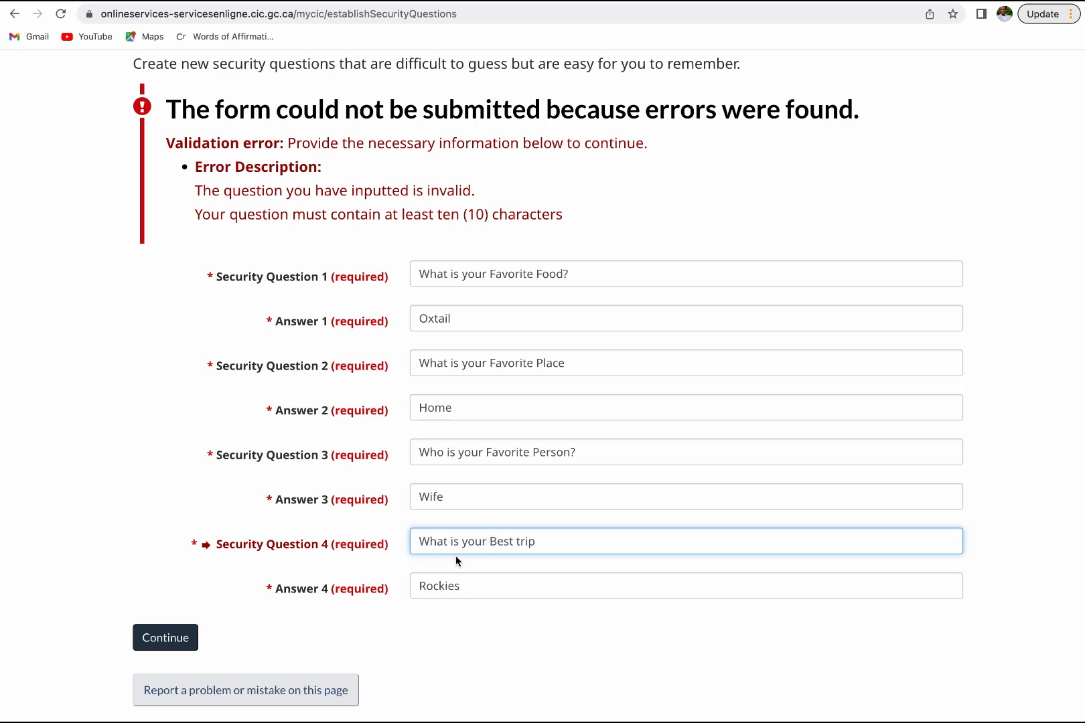
click(551, 542)
text(?)
click(156, 640)
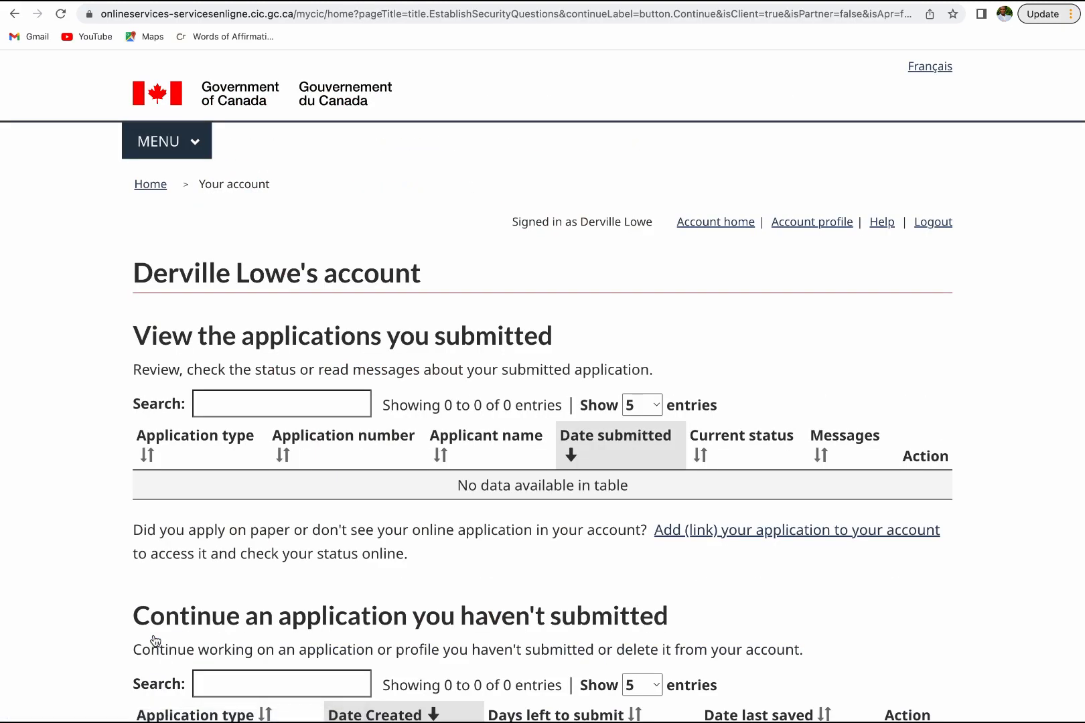
From the empty account home page, choose 'Apply to come to Canada' under Start an application
scroll(529, 586, down, 2)
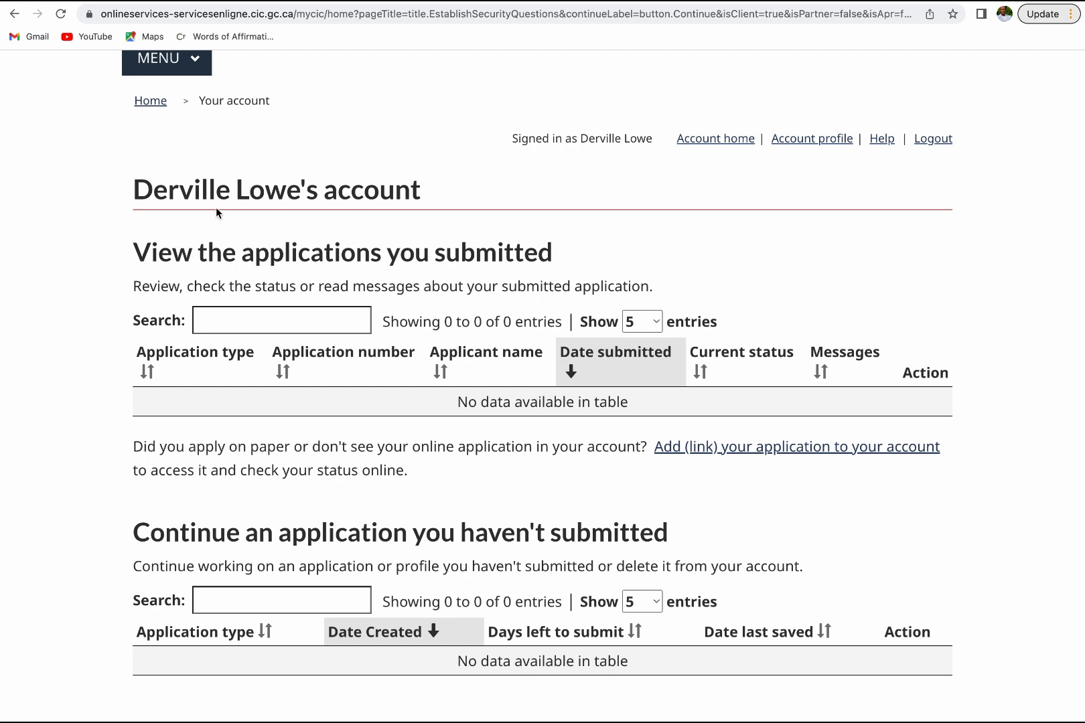
drag(129, 194, 468, 200)
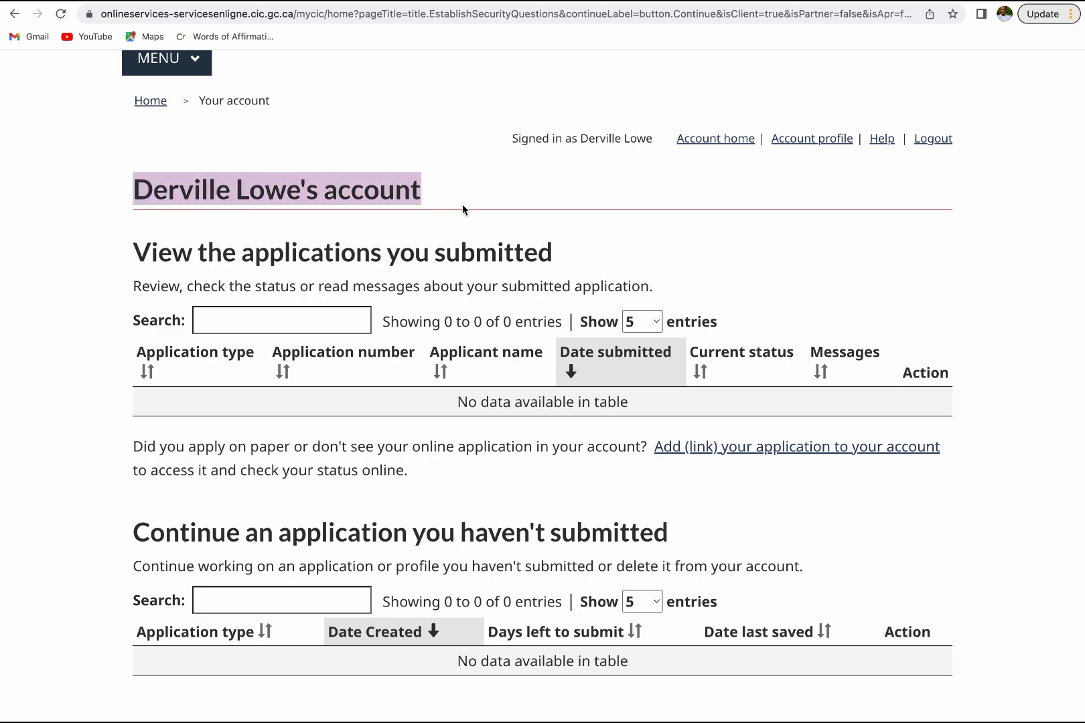
click(458, 223)
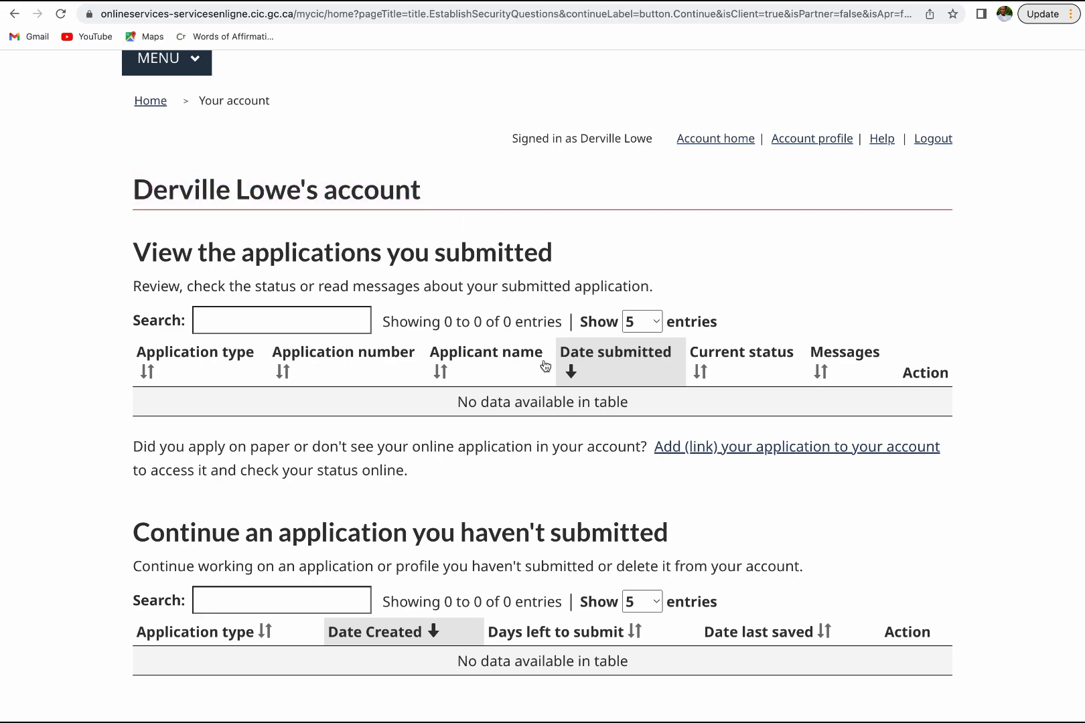
scroll(547, 372, down, 1)
scroll(547, 372, down, 5)
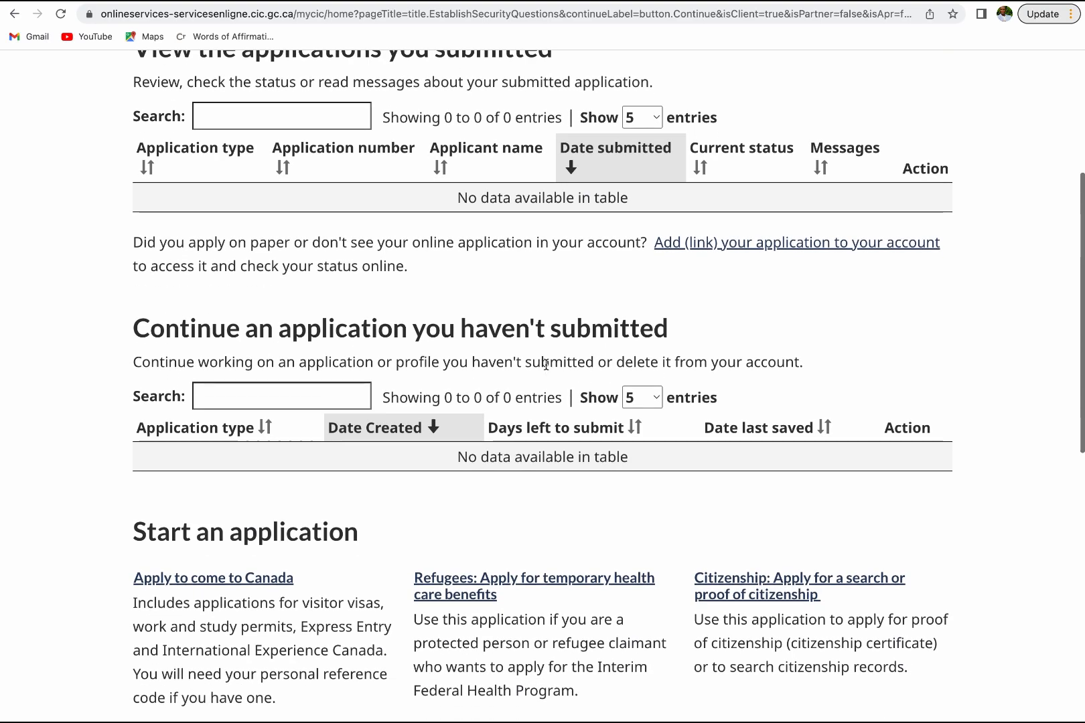
scroll(547, 363, up, 4)
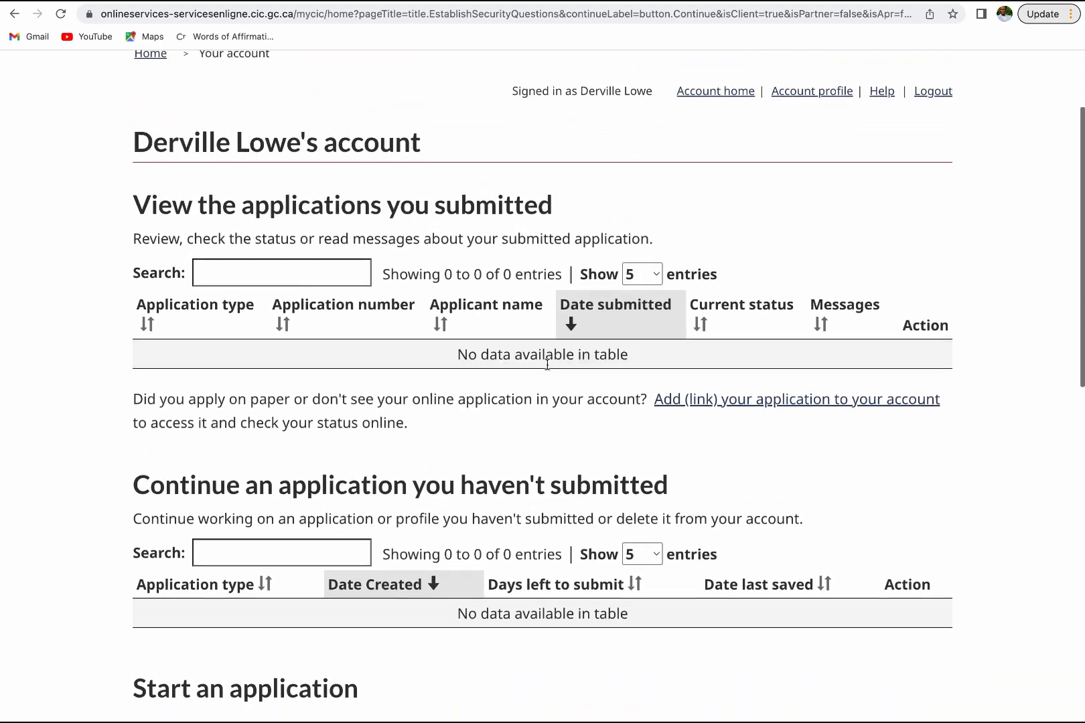
scroll(545, 367, down, 2)
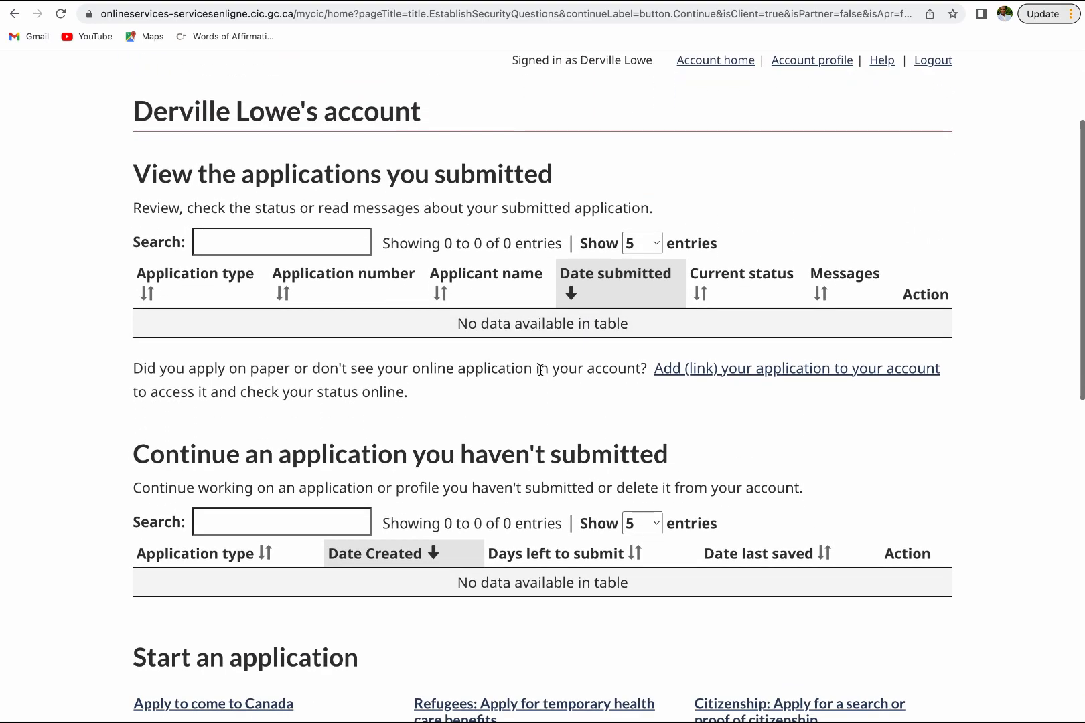
scroll(541, 374, down, 9)
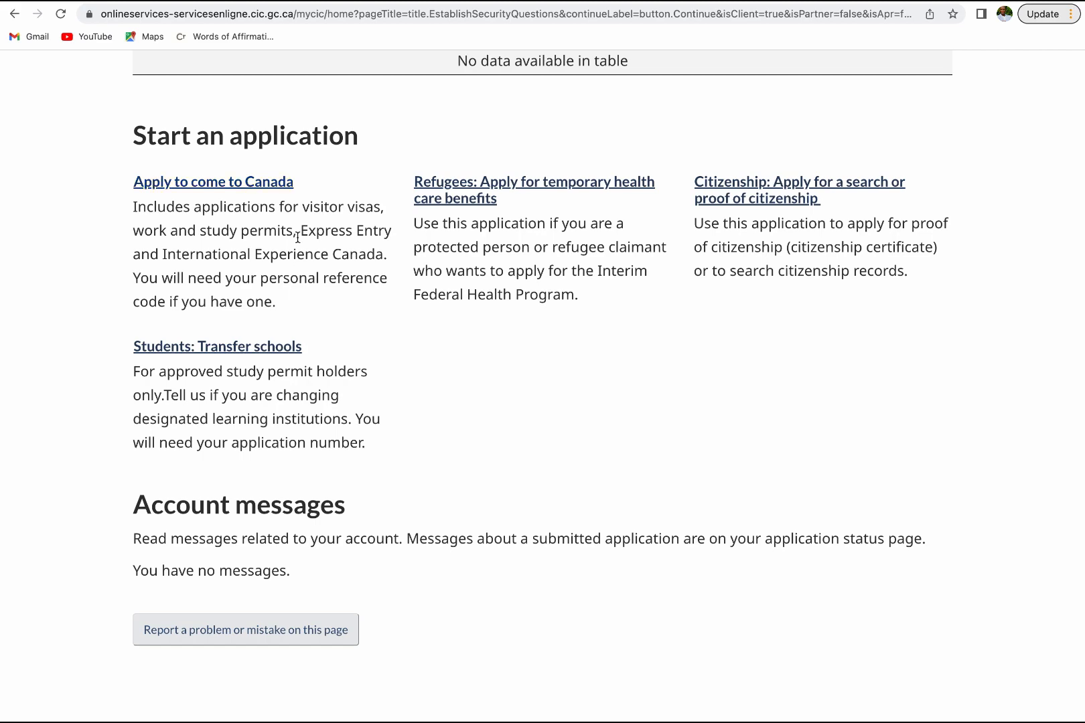
scroll(312, 271, down, 1)
scroll(295, 268, up, 3)
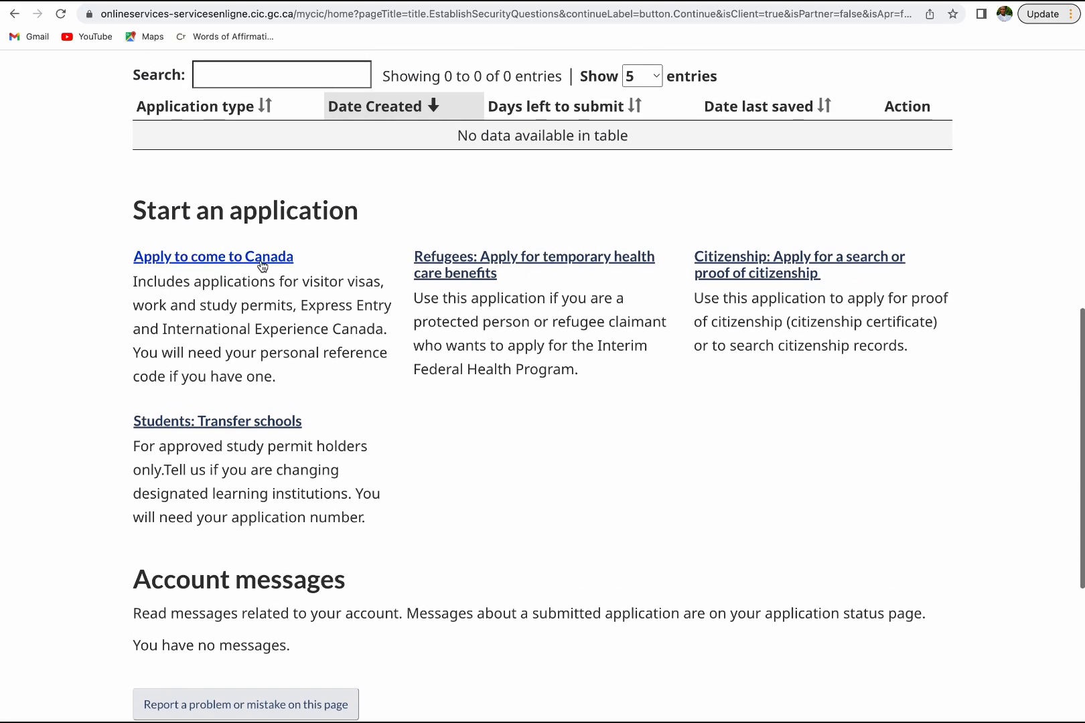
click(270, 258)
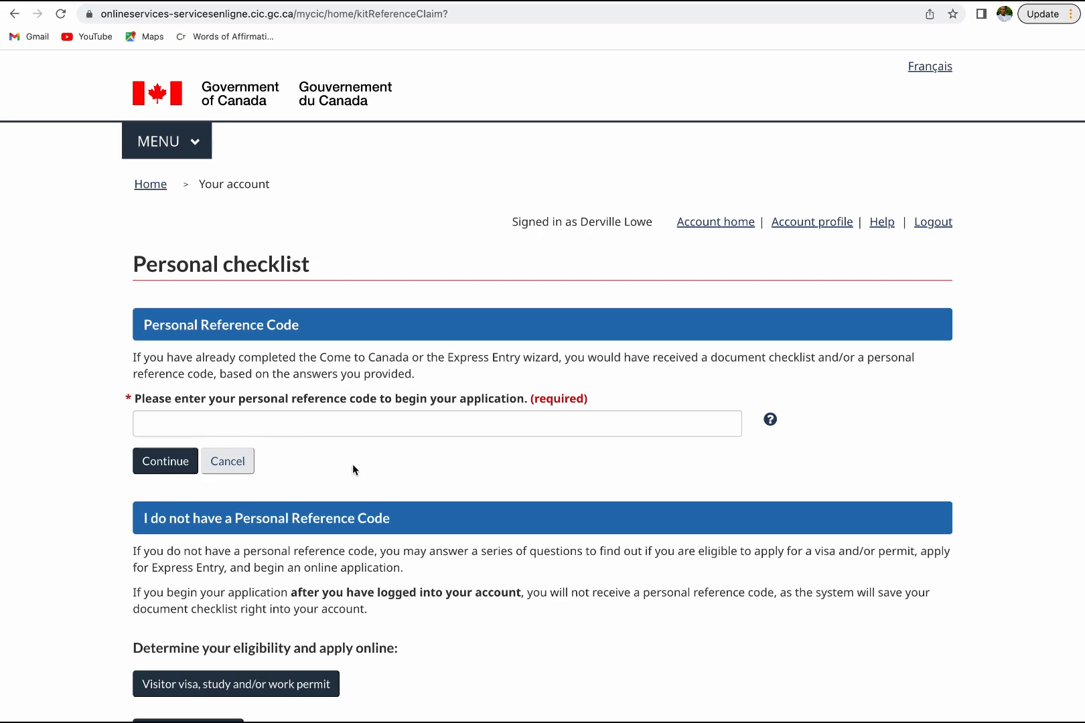
Start the 'Visitor visa, study and/or work permit' check under Determine your eligibility and apply online
scroll(353, 465, down, 5)
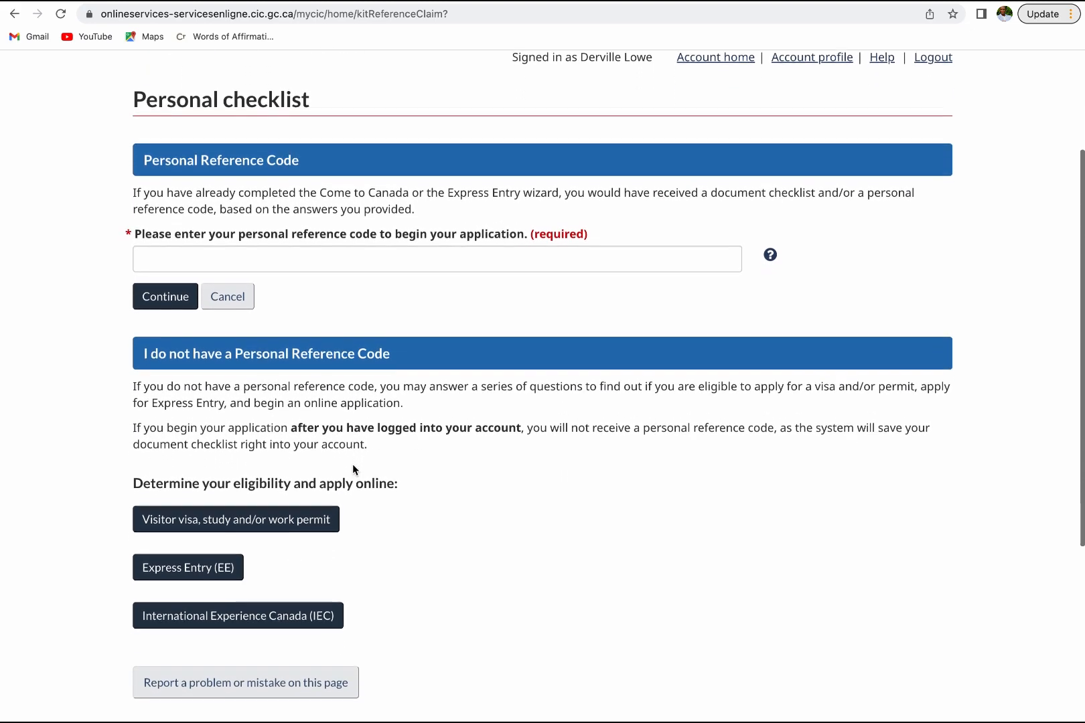
scroll(353, 467, down, 3)
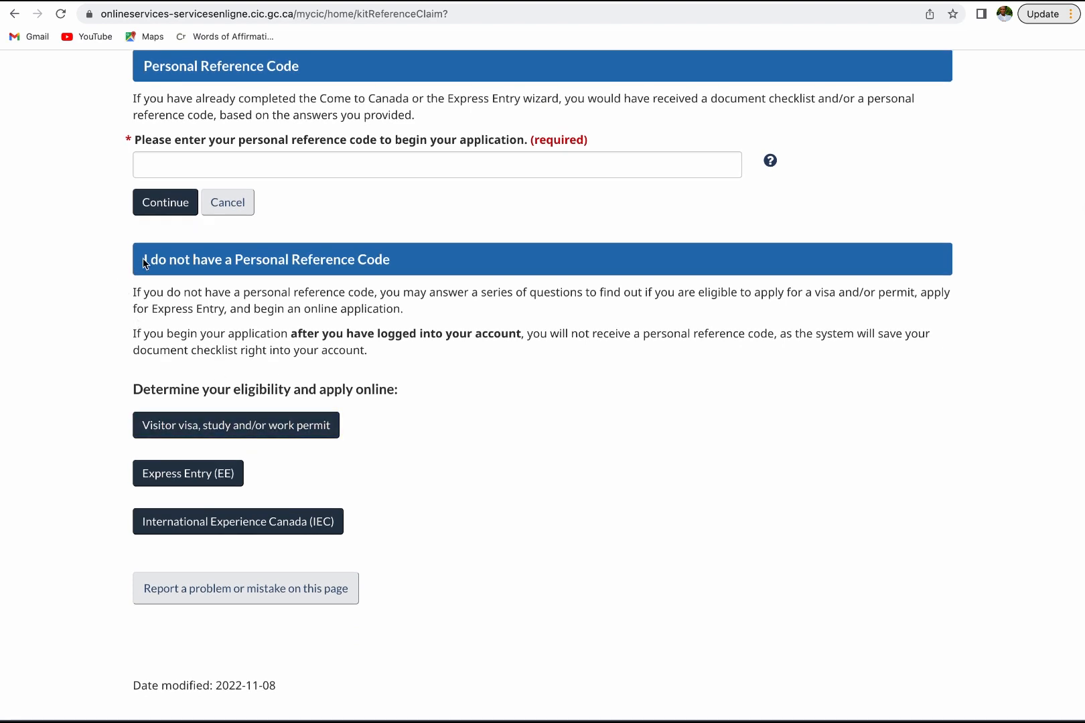
drag(142, 265, 394, 268)
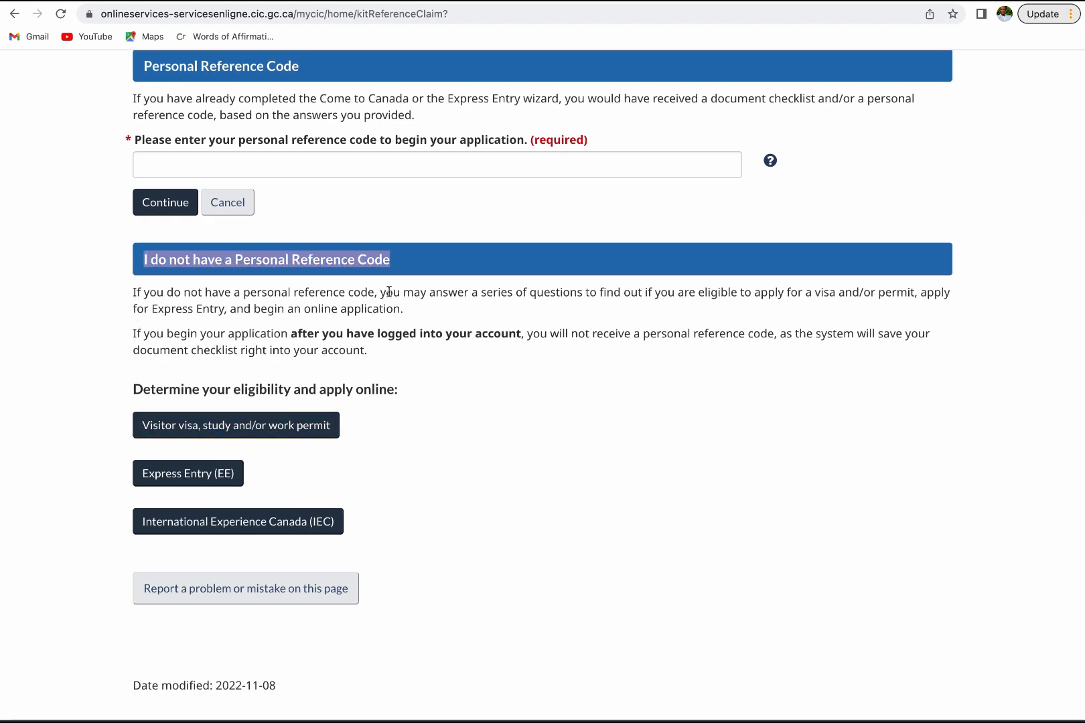
click(390, 290)
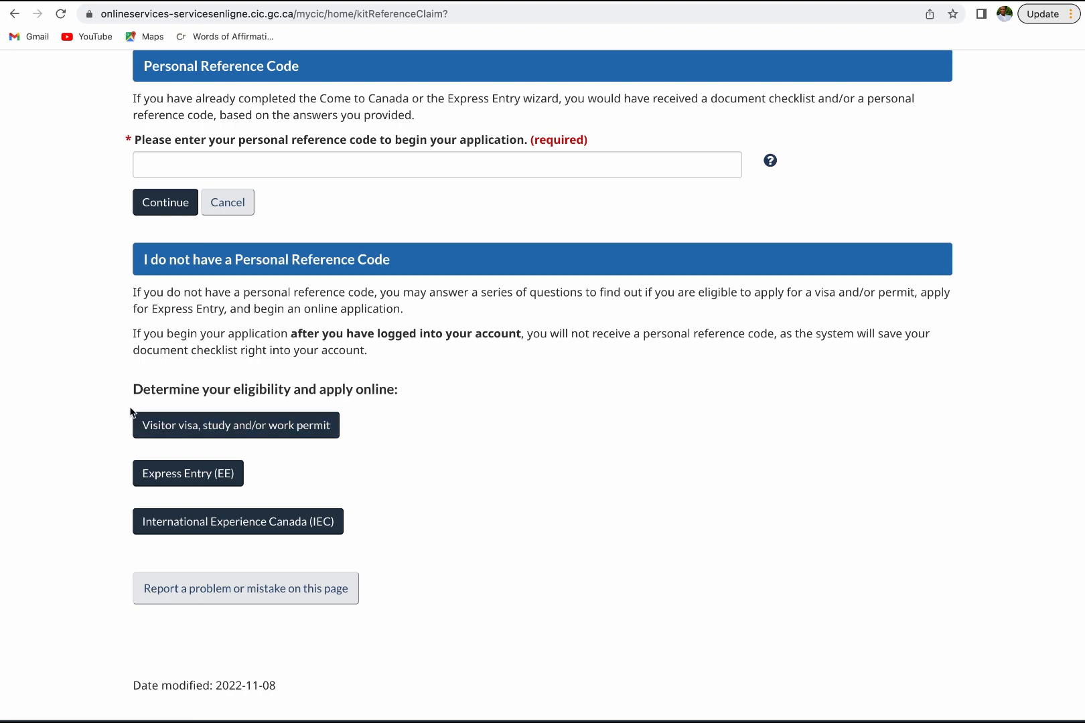
drag(133, 389, 414, 391)
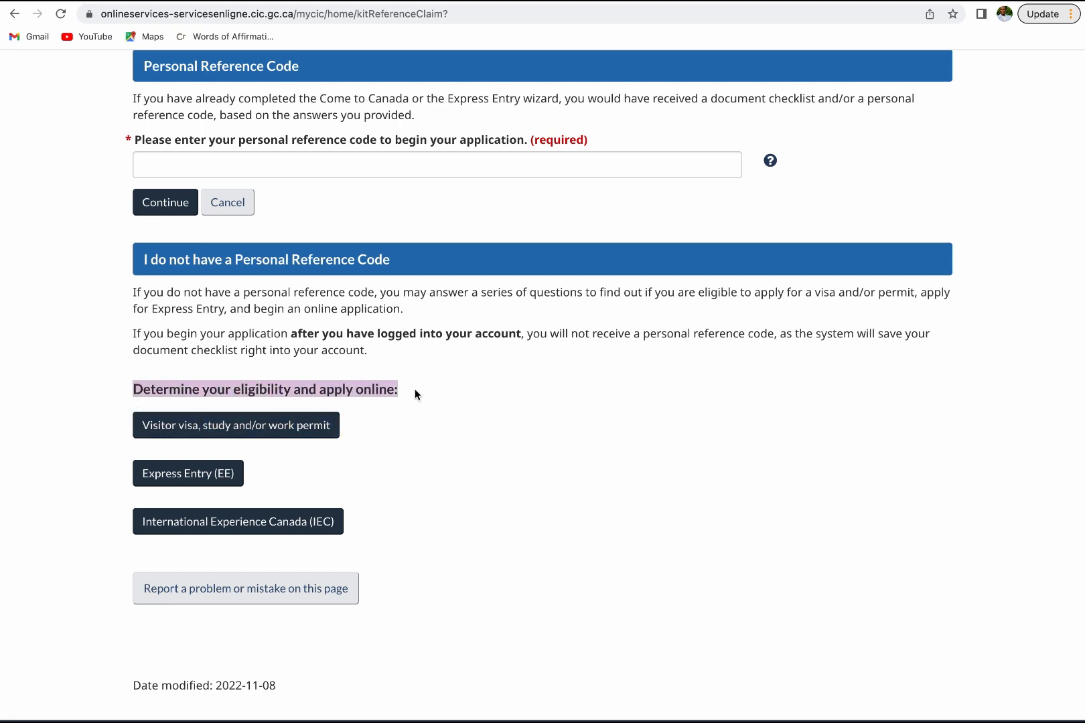
click(384, 413)
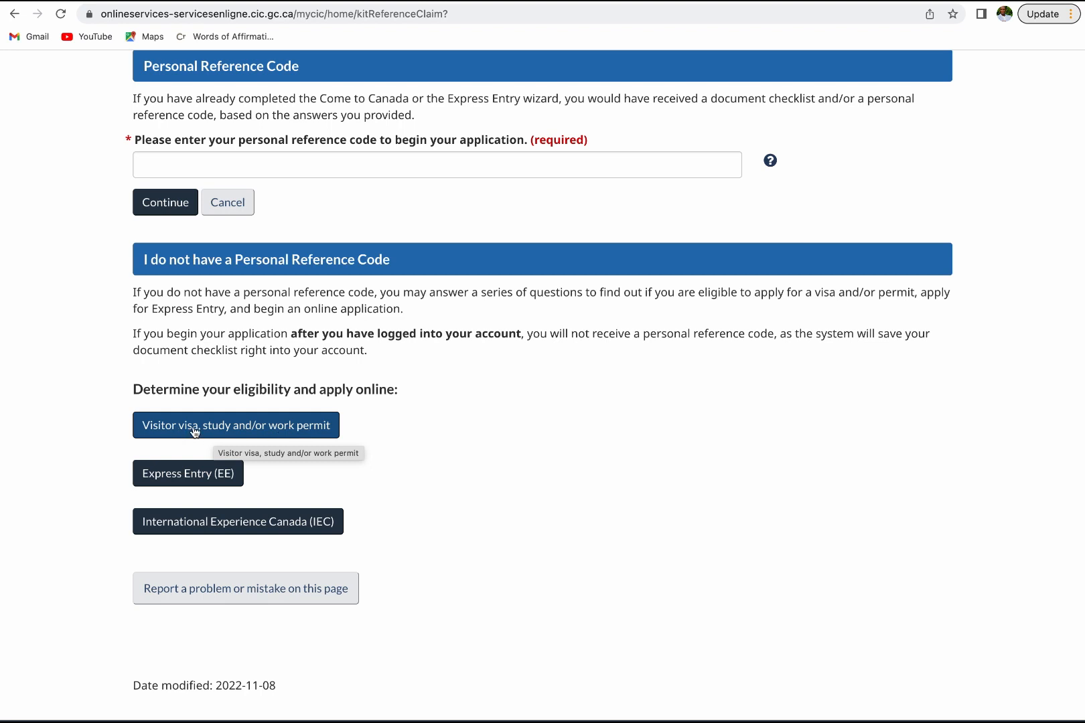
click(252, 433)
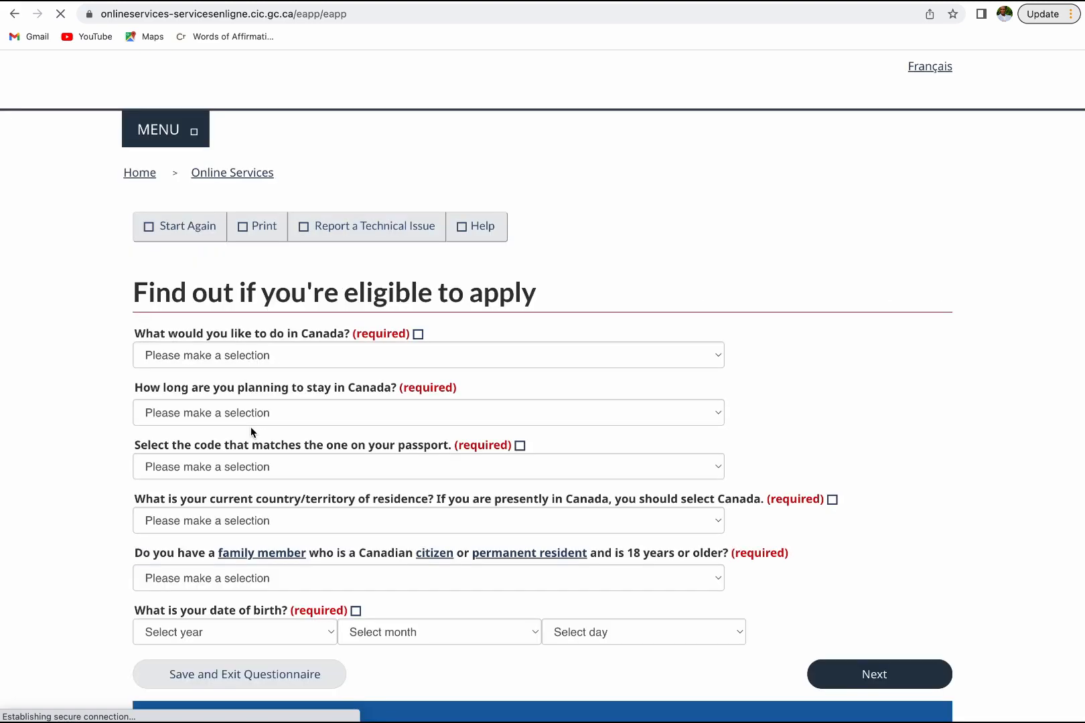
Answer purpose Study, stay 'Temporarily - more than 6 months', and passport code JAM (Jamaica)
scroll(257, 431, down, 1)
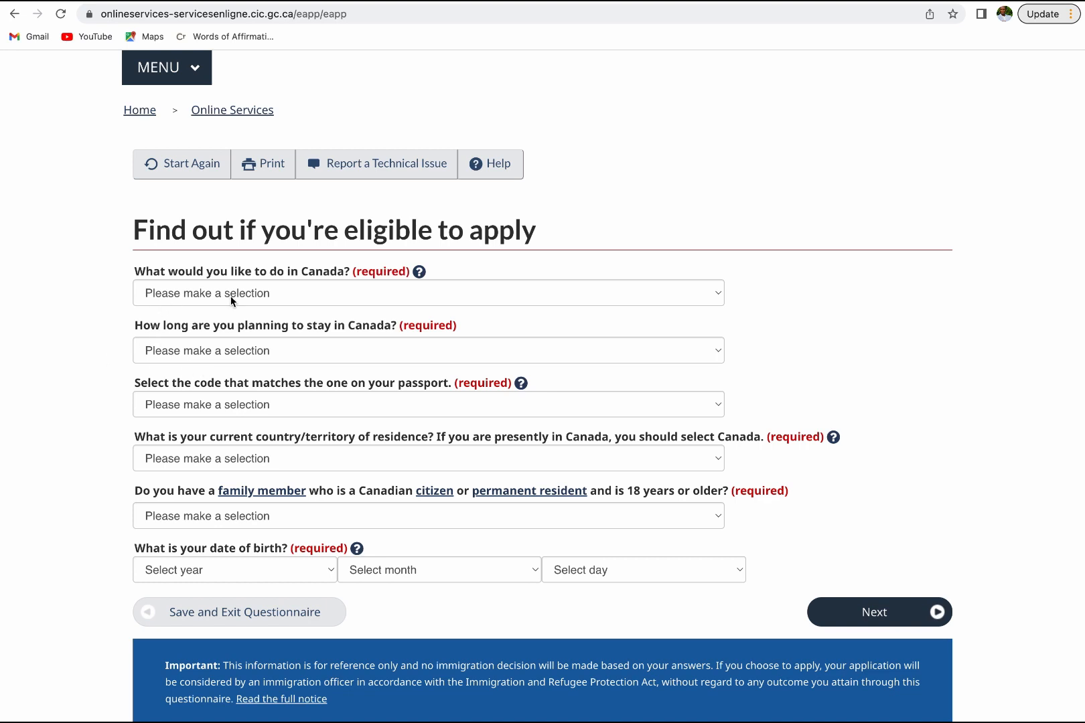
click(273, 295)
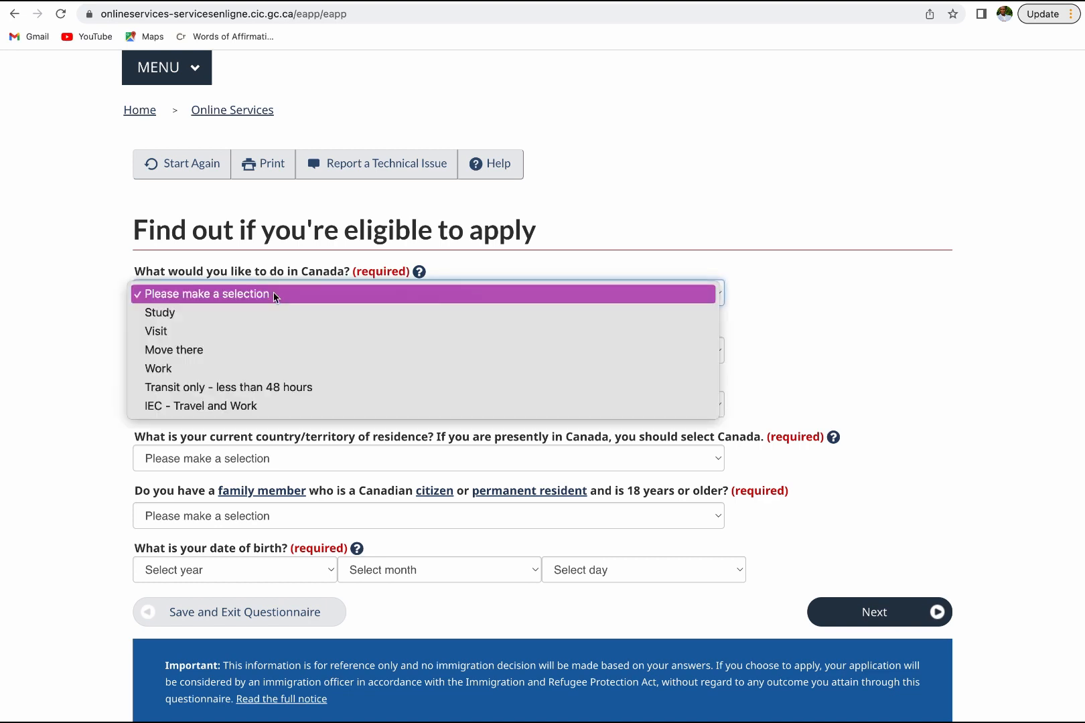
click(243, 315)
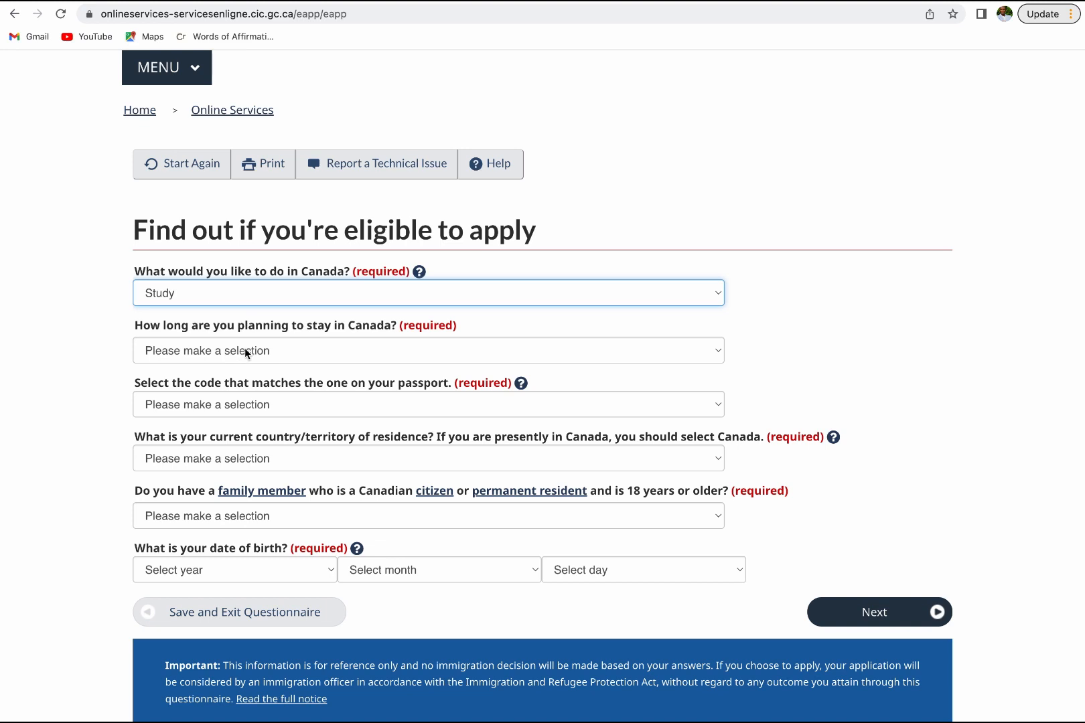
click(307, 356)
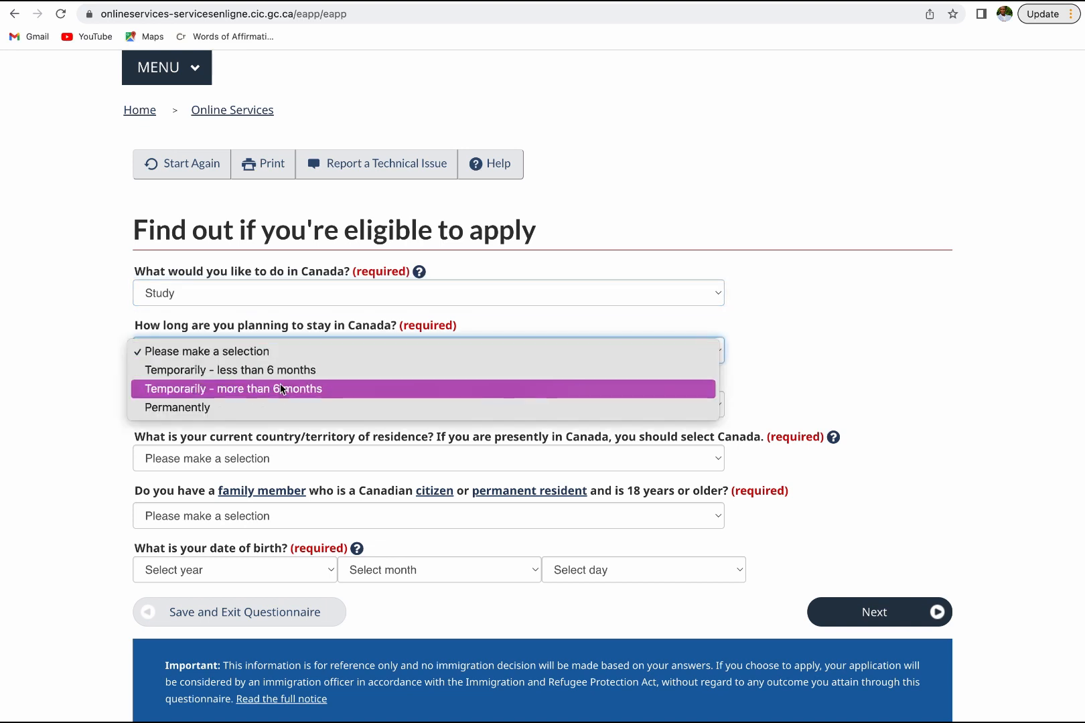
click(243, 392)
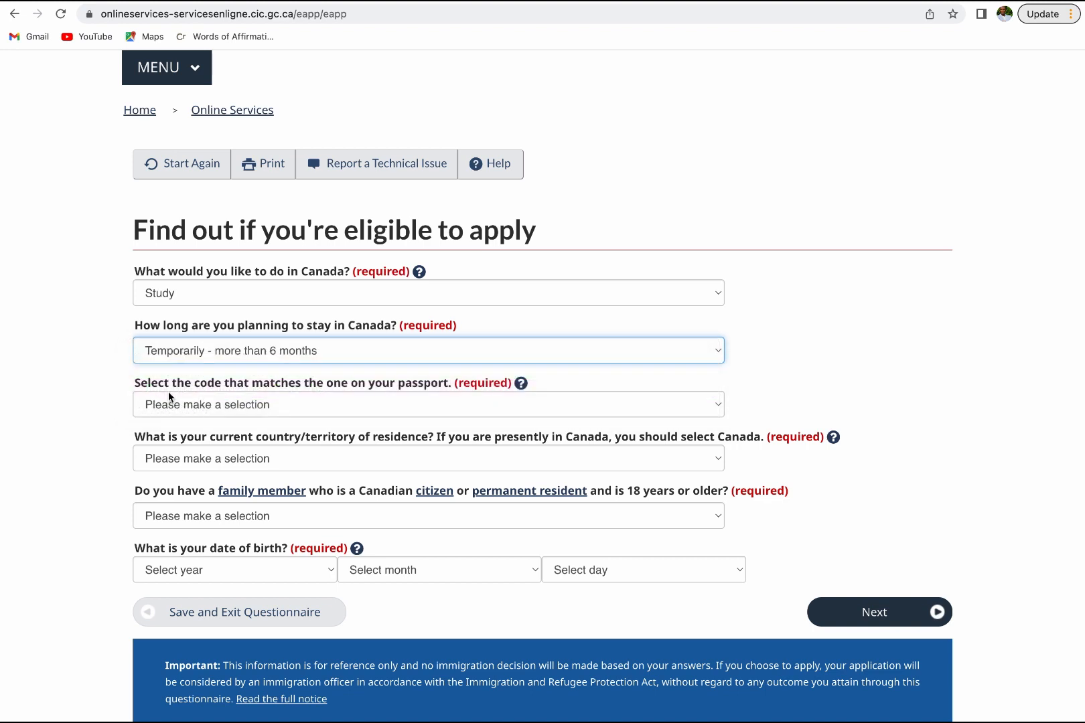
click(320, 413)
scroll(290, 462, down, 15)
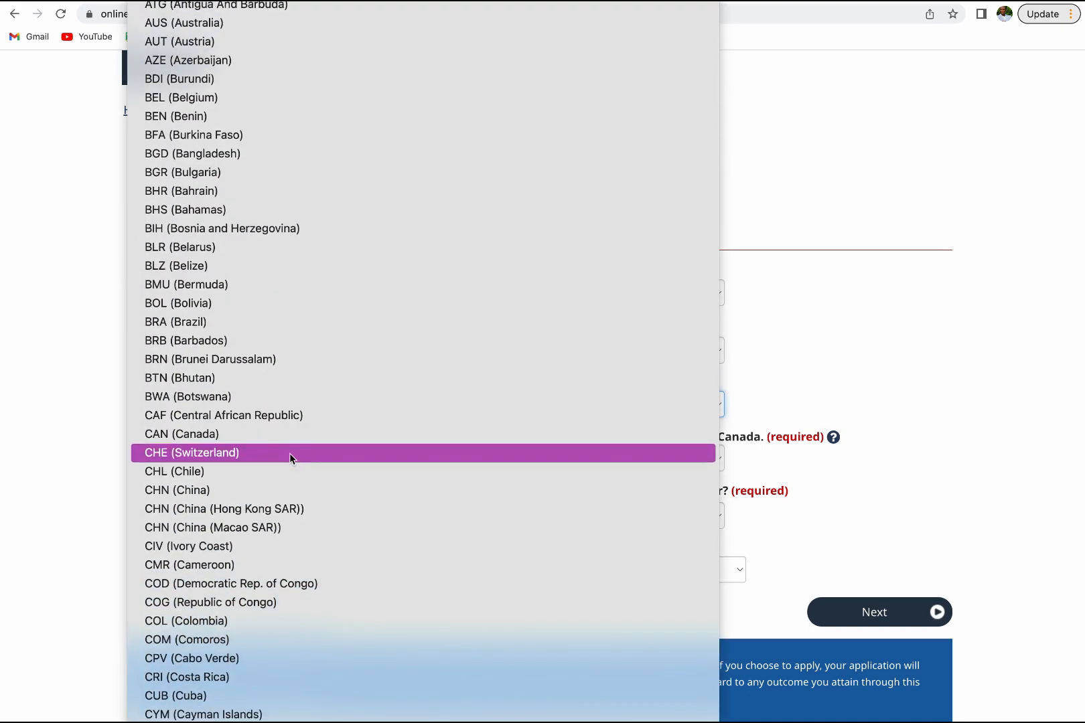
scroll(290, 458, down, 10)
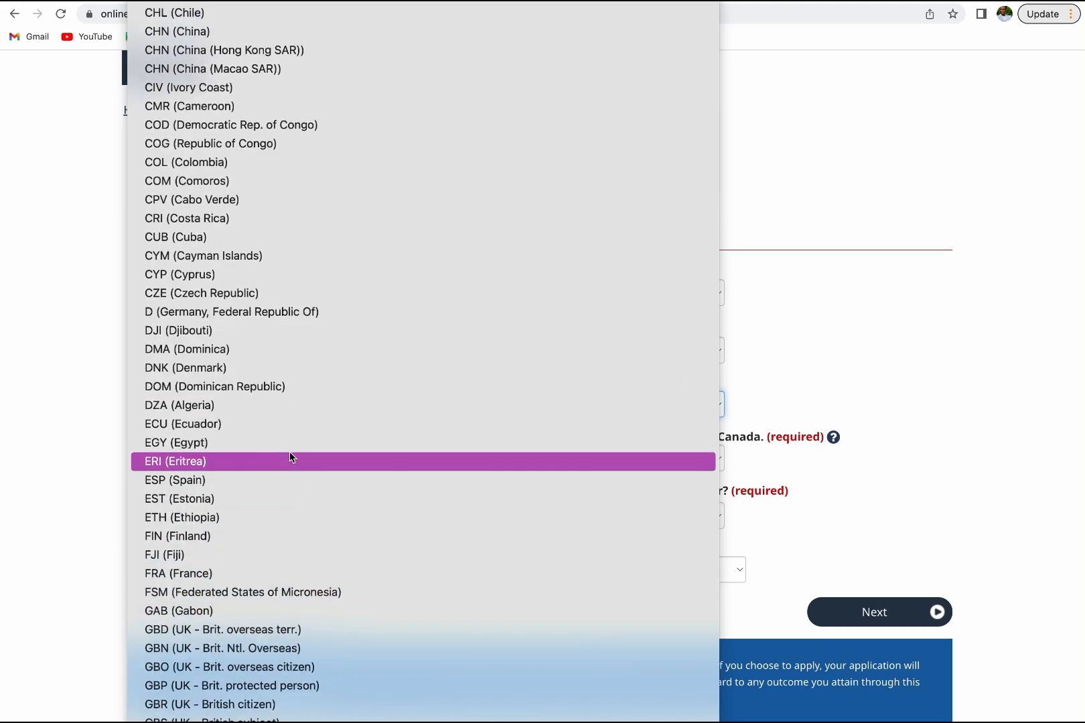
scroll(290, 457, down, 10)
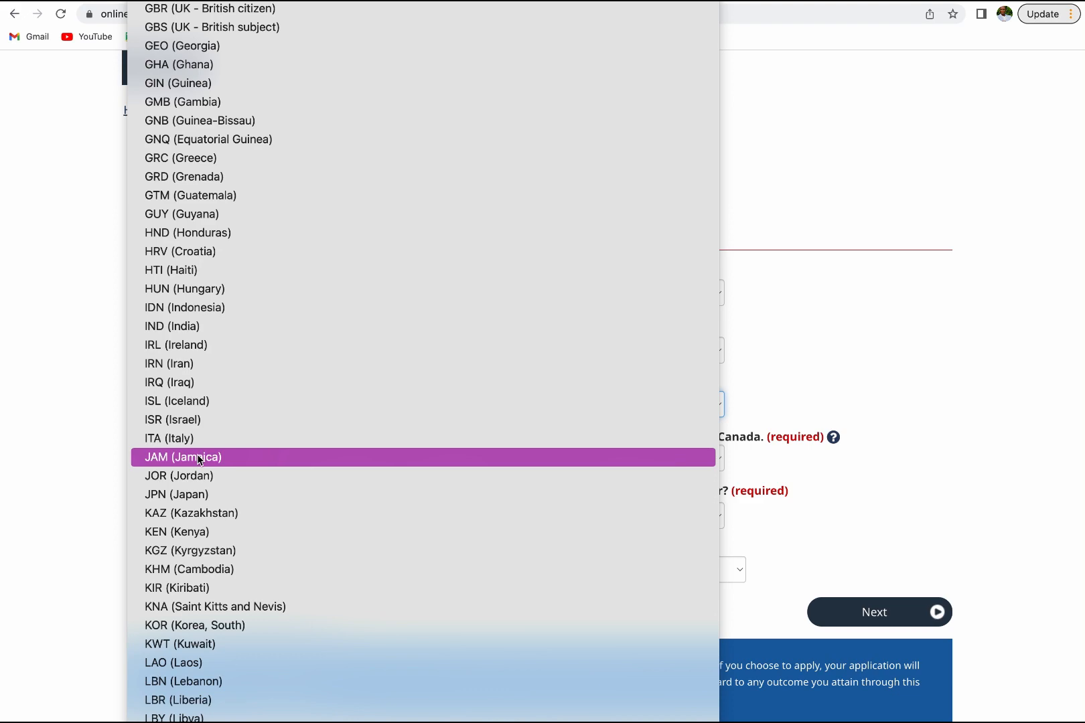
click(199, 459)
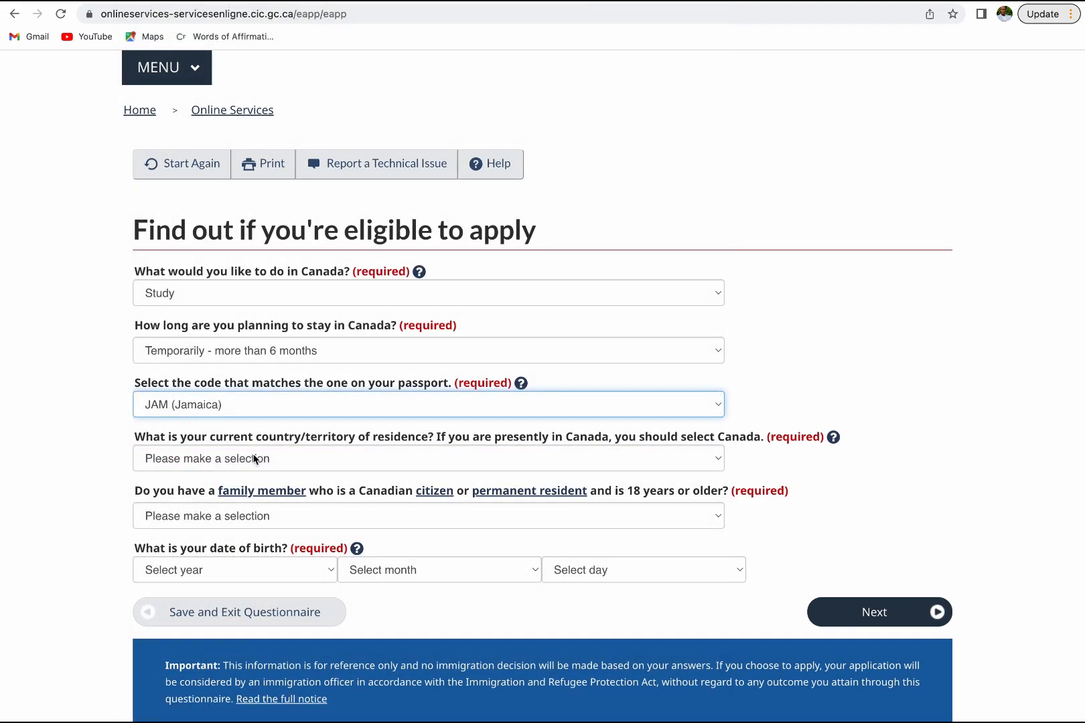
scroll(281, 459, down, 3)
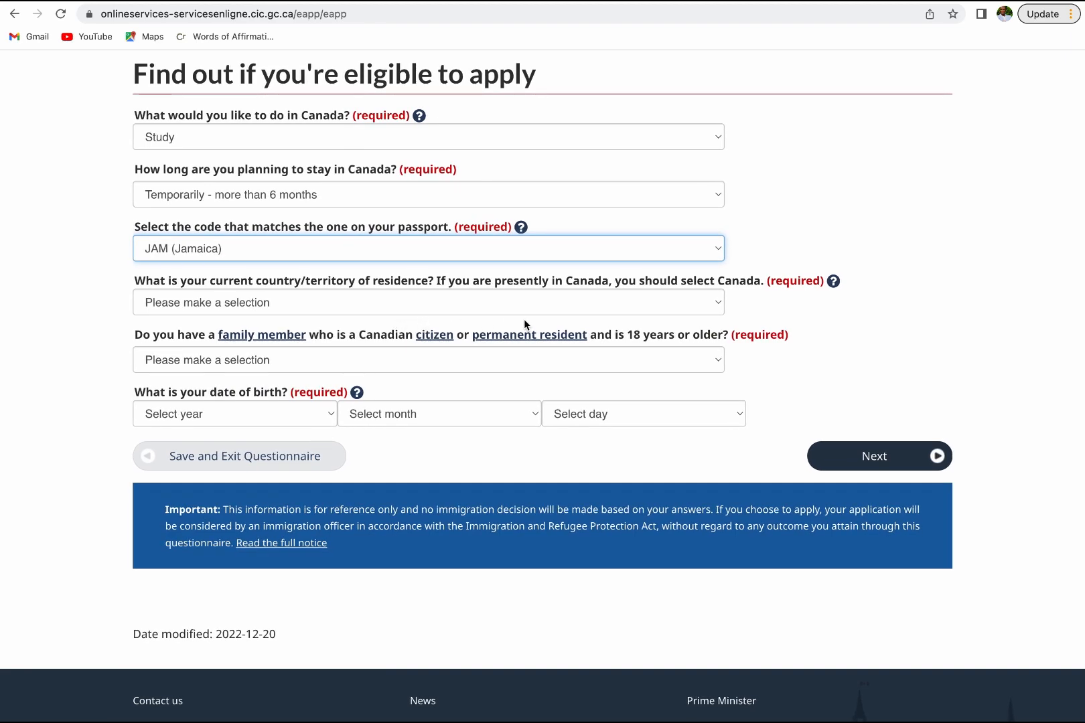
Set country of residence to Jamaica and answer No to the family member question
click(490, 309)
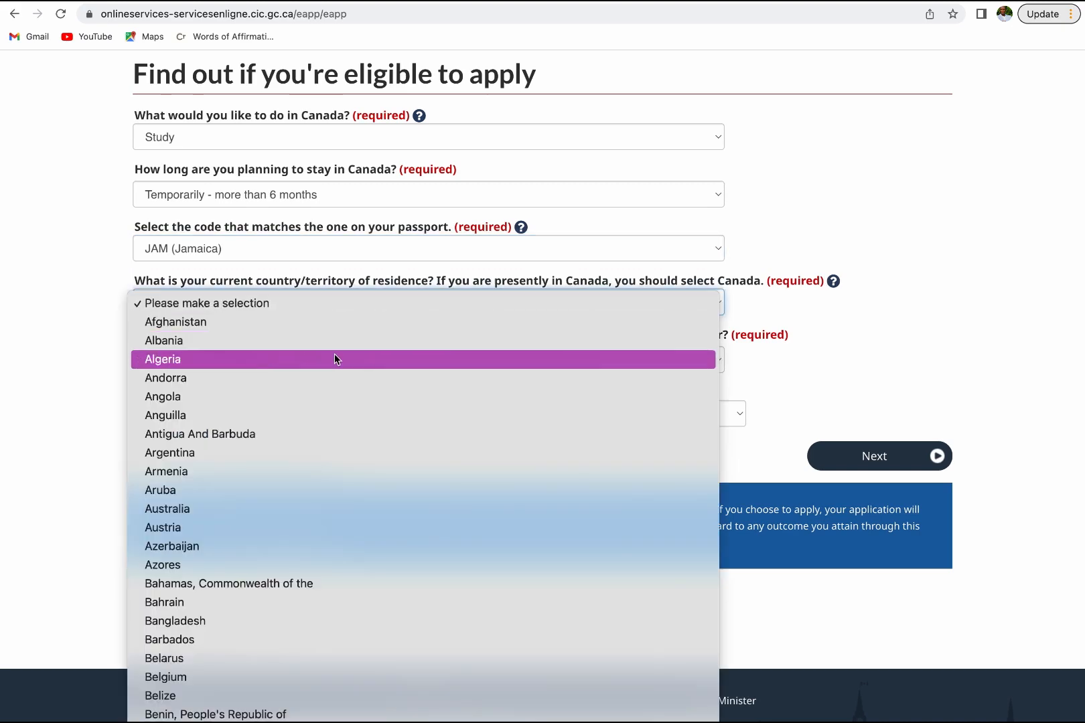
scroll(334, 364, down, 10)
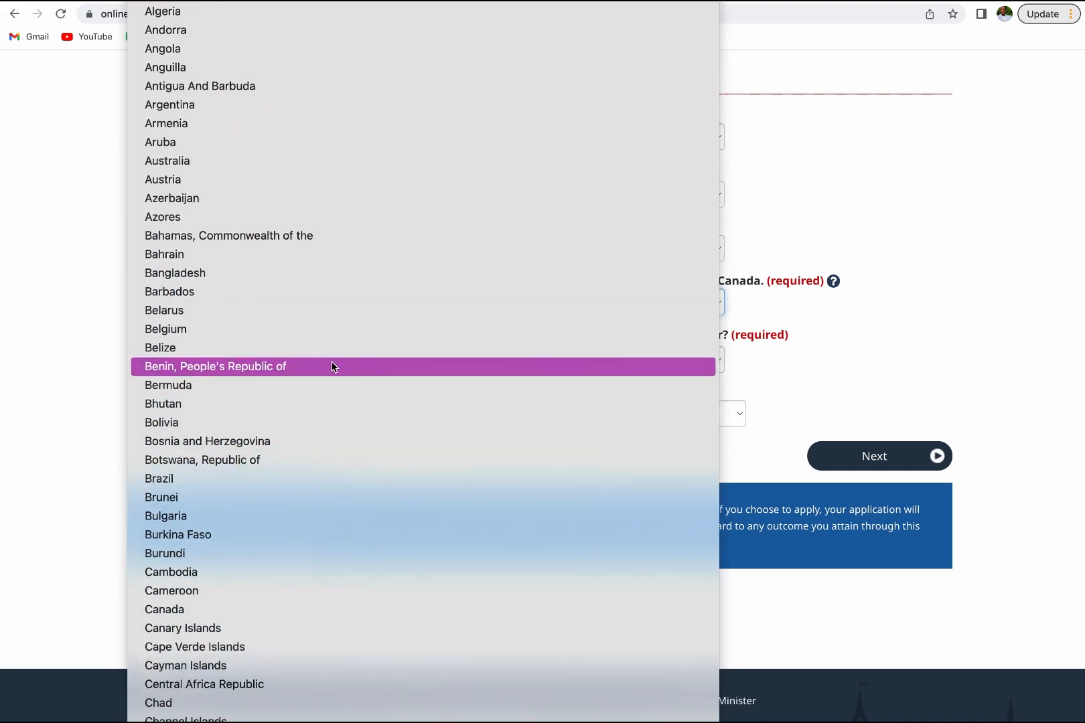
scroll(333, 363, down, 10)
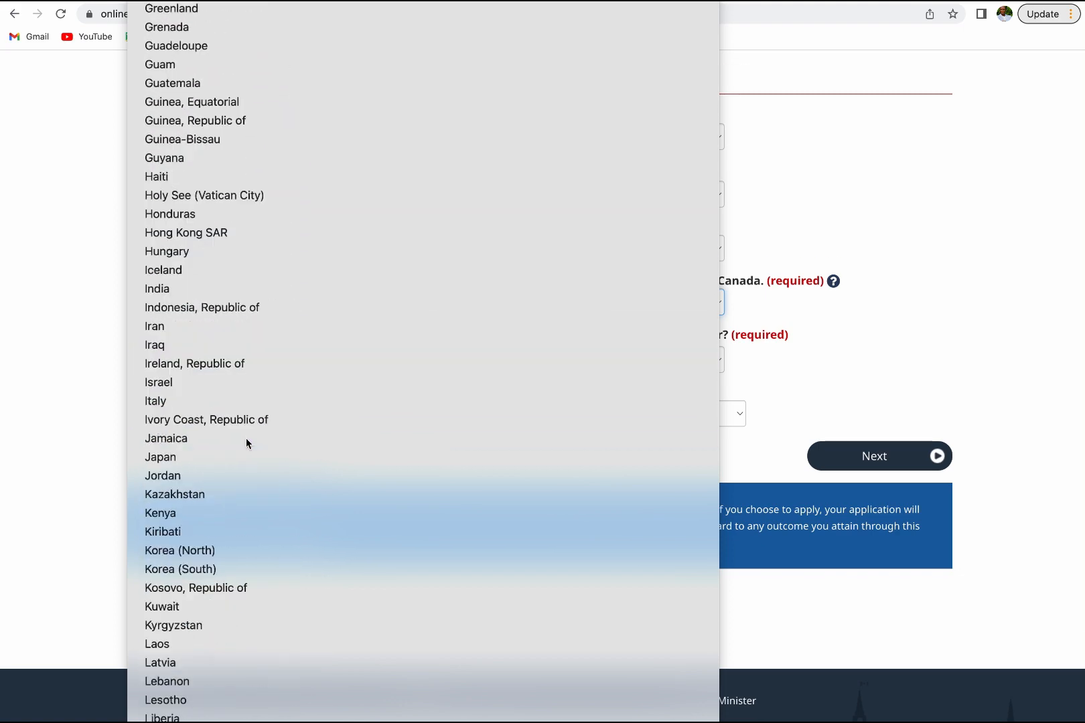
click(246, 439)
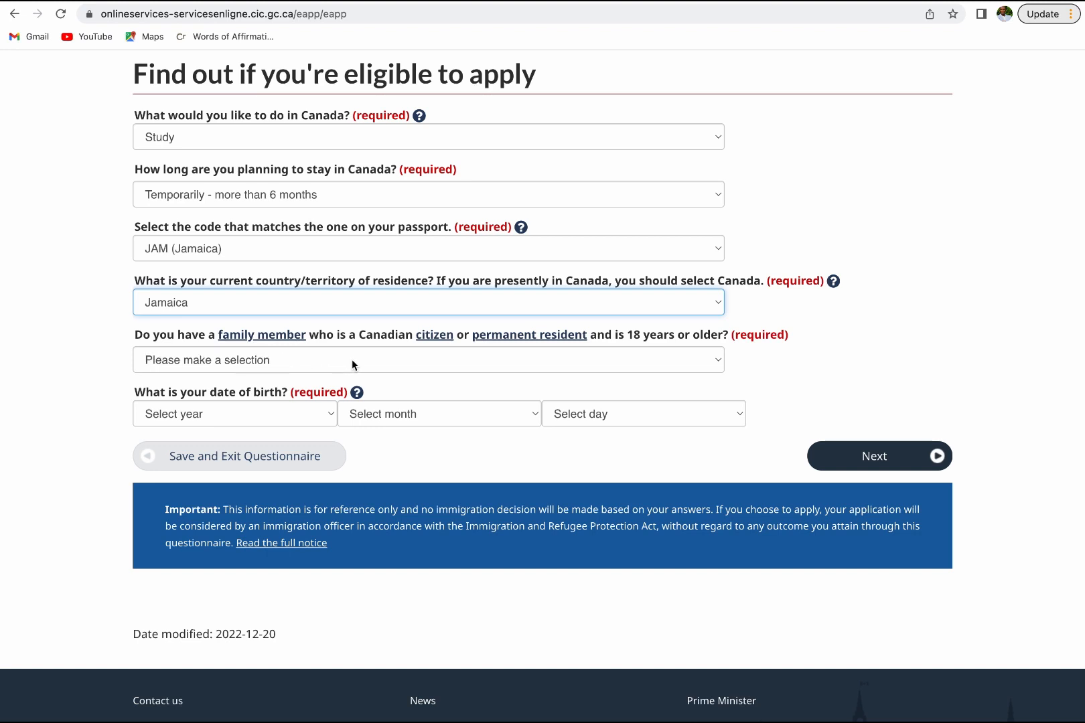
click(494, 360)
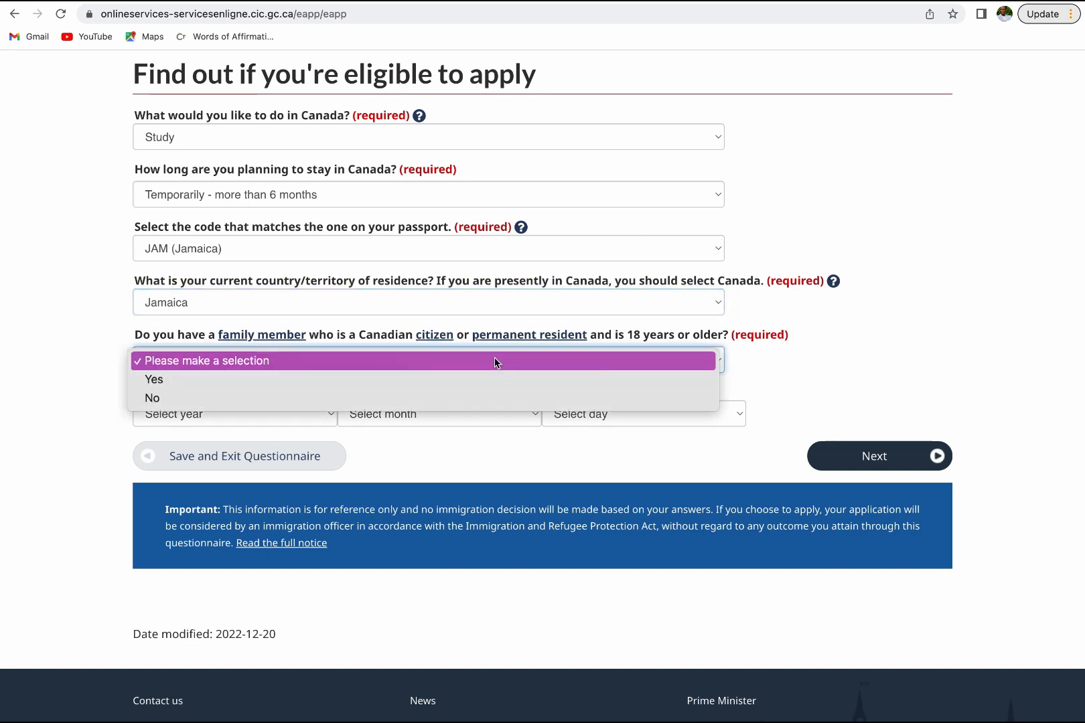
click(224, 397)
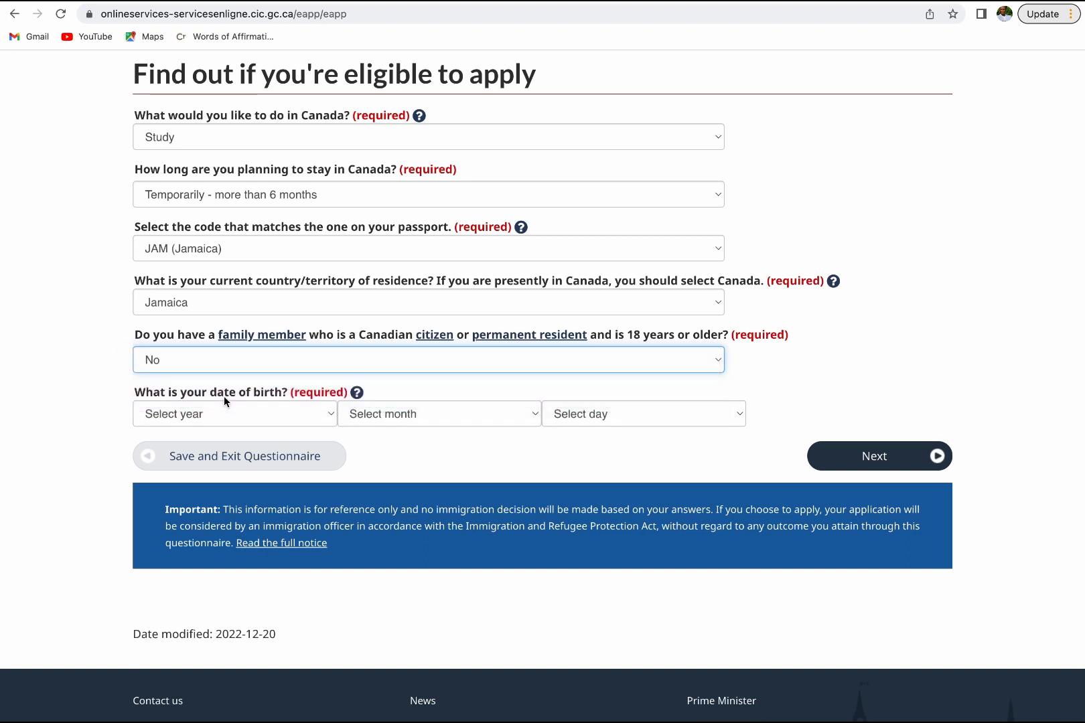
click(244, 420)
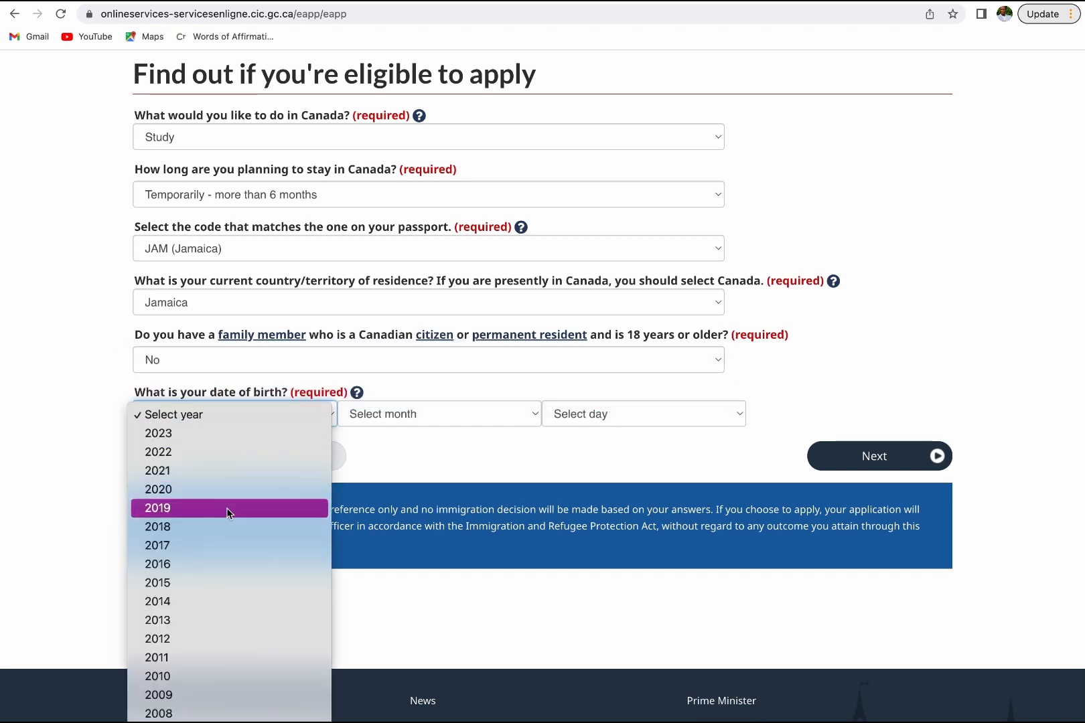
scroll(228, 513, down, 10)
click(187, 414)
click(368, 417)
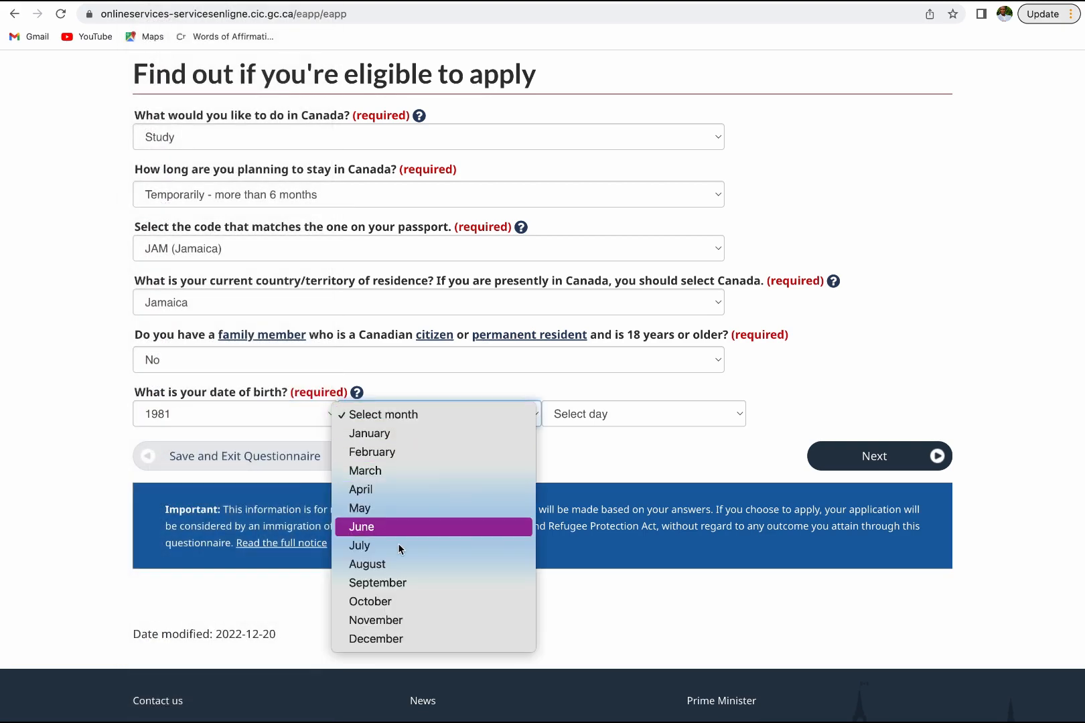
click(400, 618)
click(627, 415)
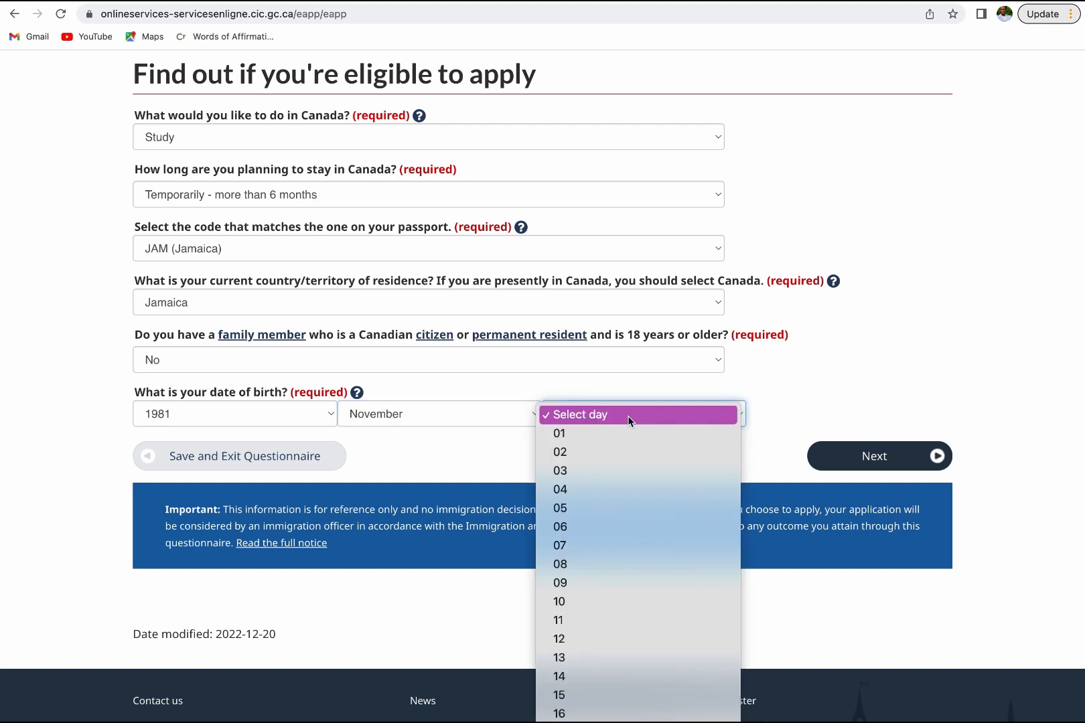
scroll(631, 594, down, 5)
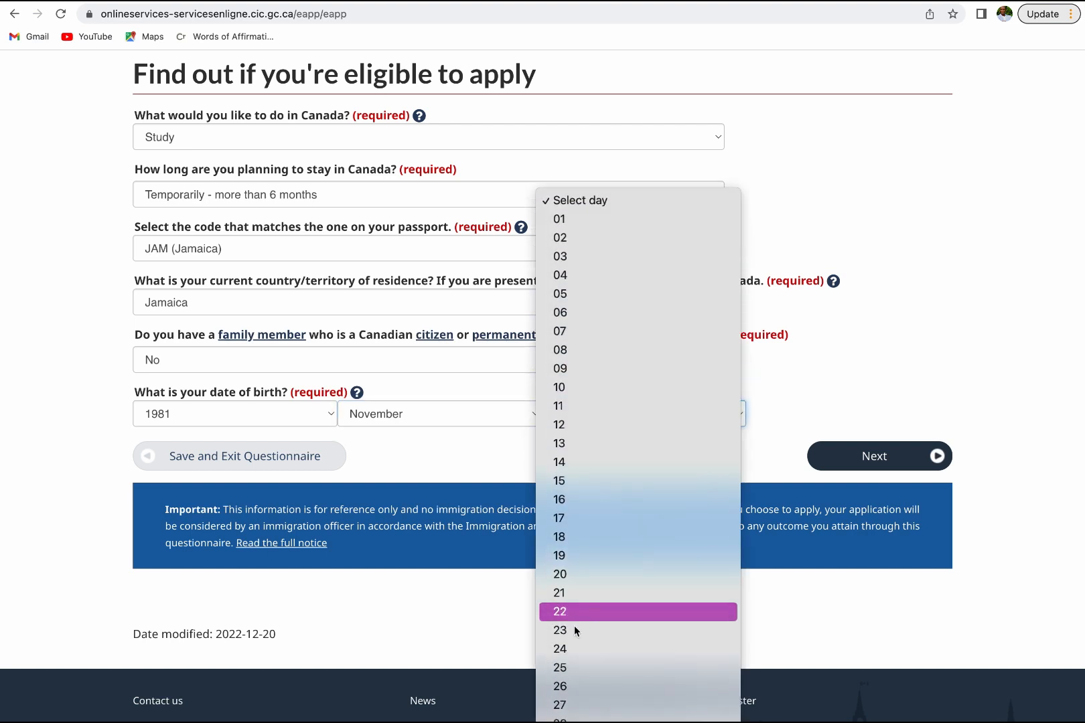
click(567, 644)
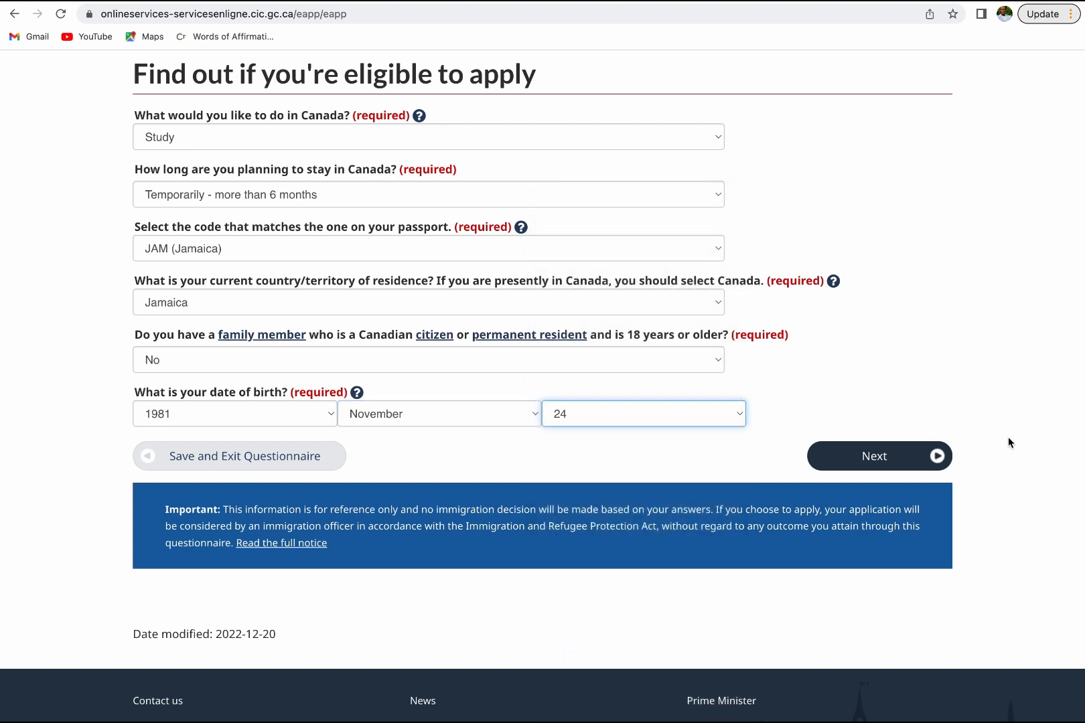
click(912, 458)
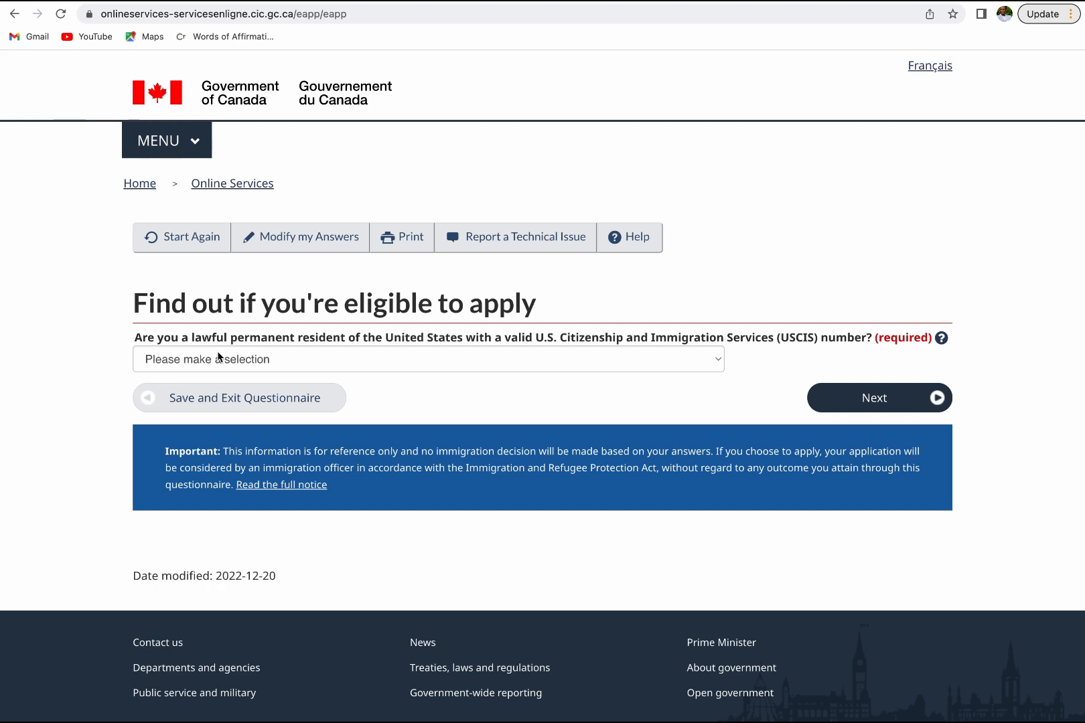
Answer No to the USCIS U.S. permanent resident question and continue
click(265, 358)
click(212, 397)
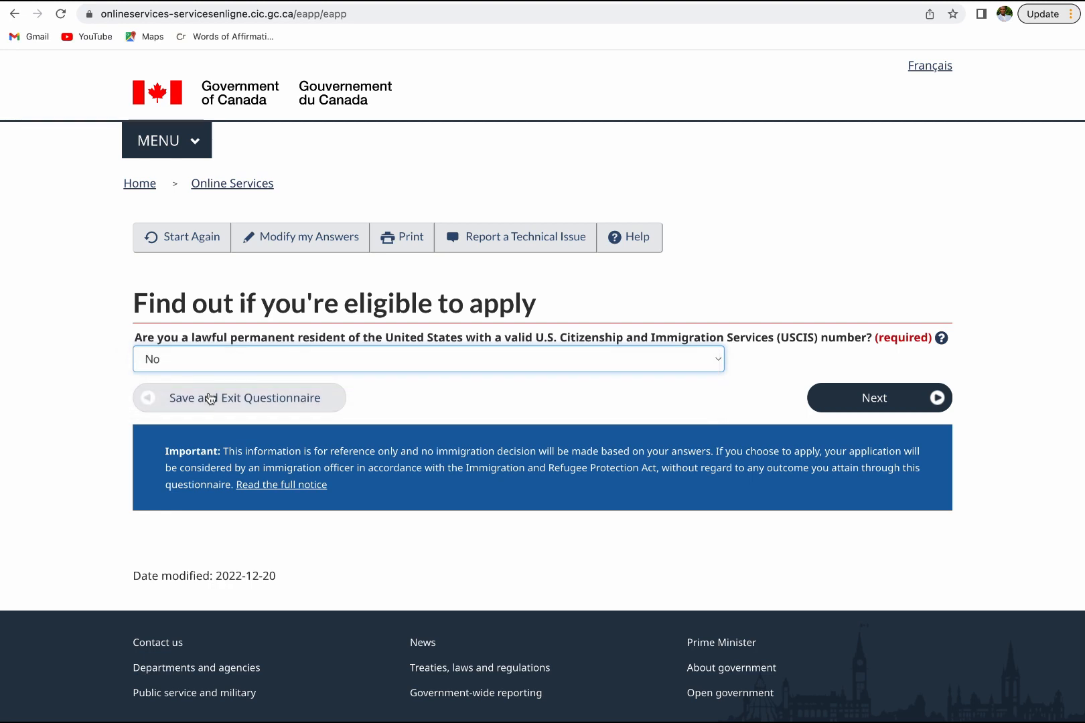
click(885, 405)
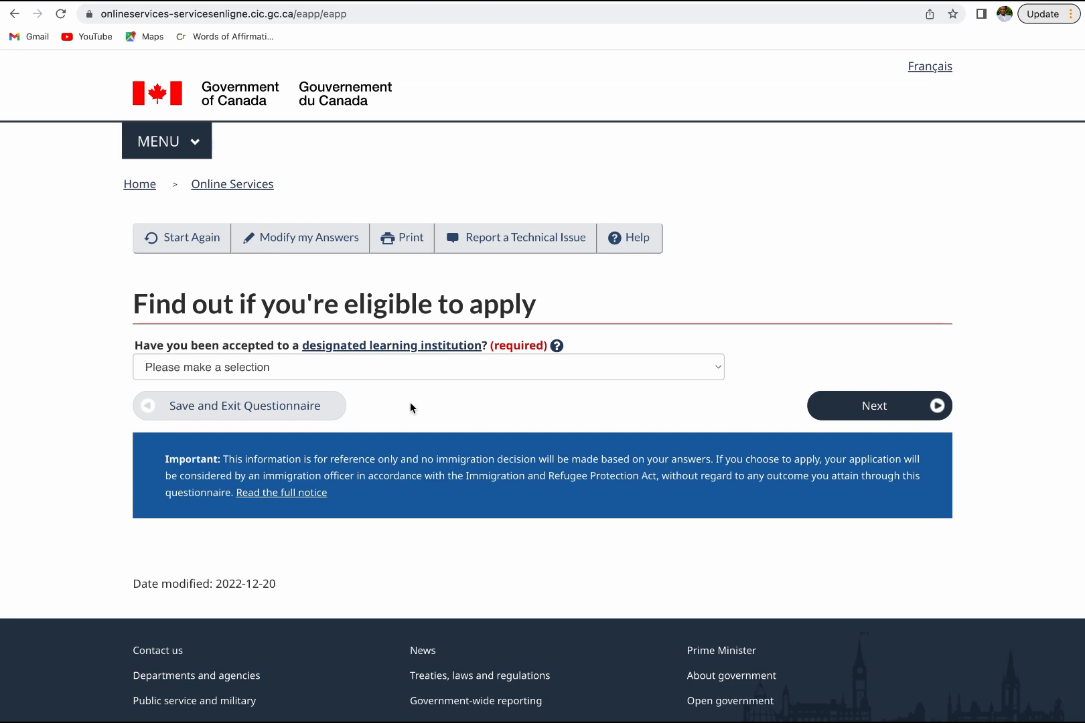
Answer Yes to acceptance at a designated learning institution and continue
click(368, 367)
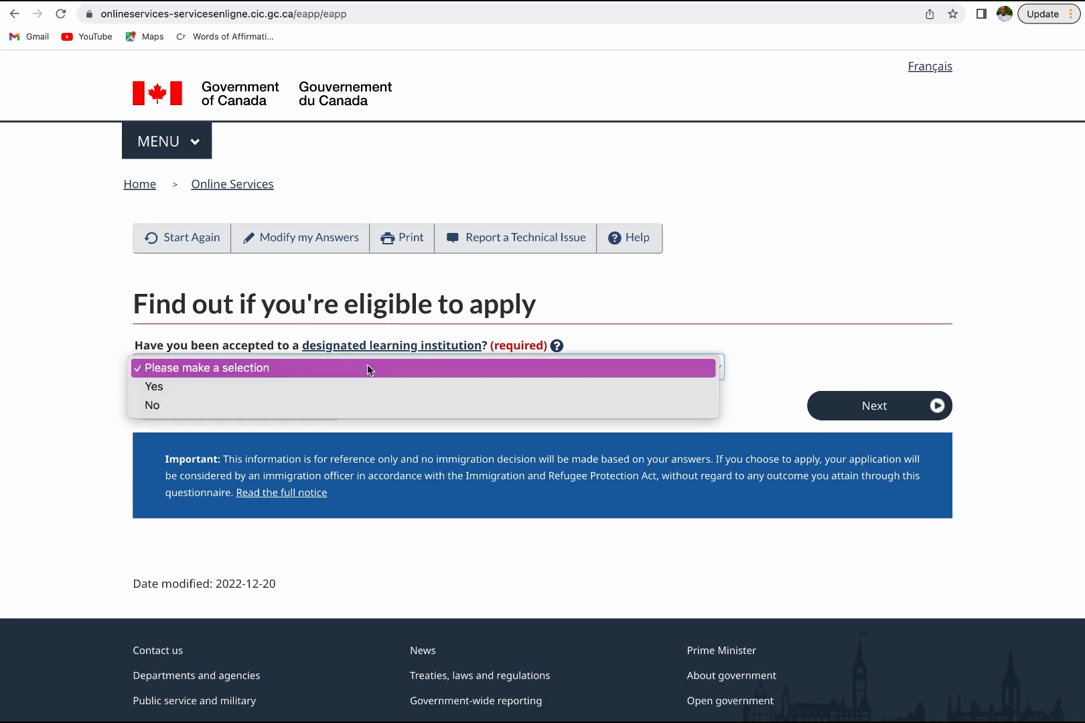
click(308, 386)
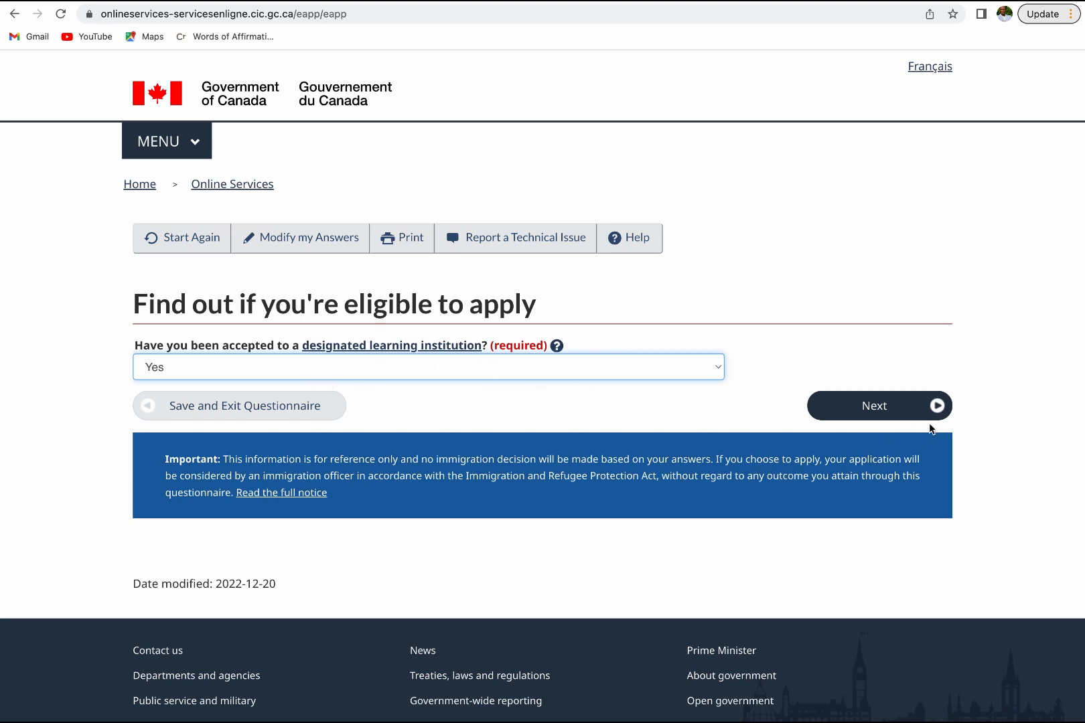
click(890, 415)
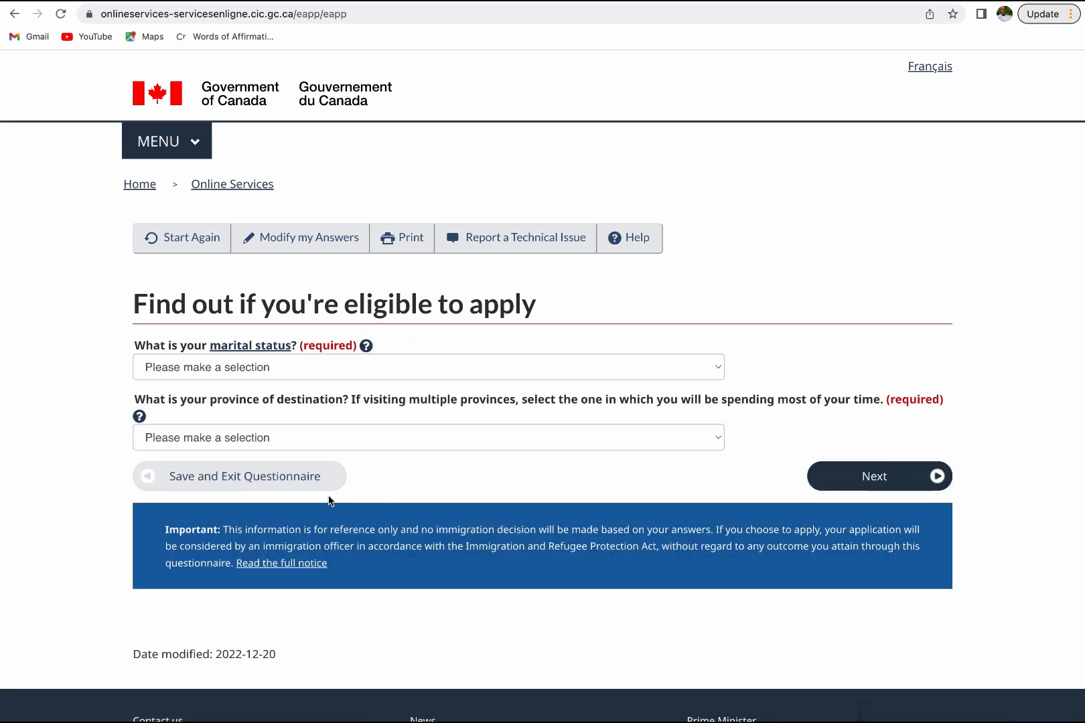
Set marital status to Married and destination province to Alberta, then submit
click(287, 372)
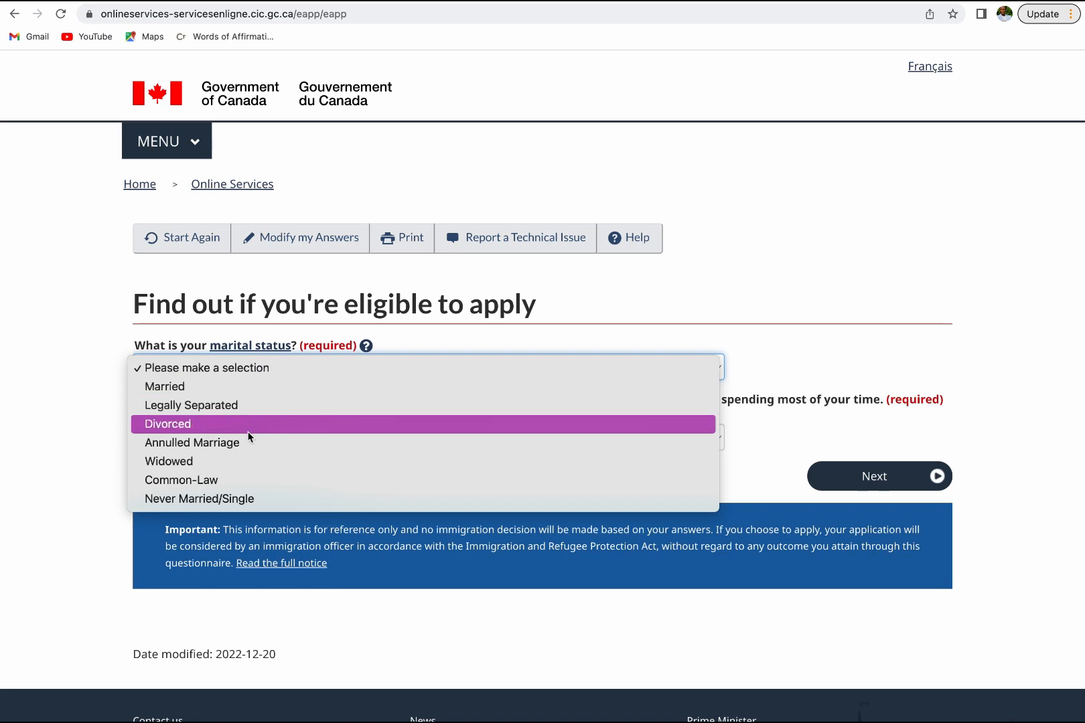
click(240, 389)
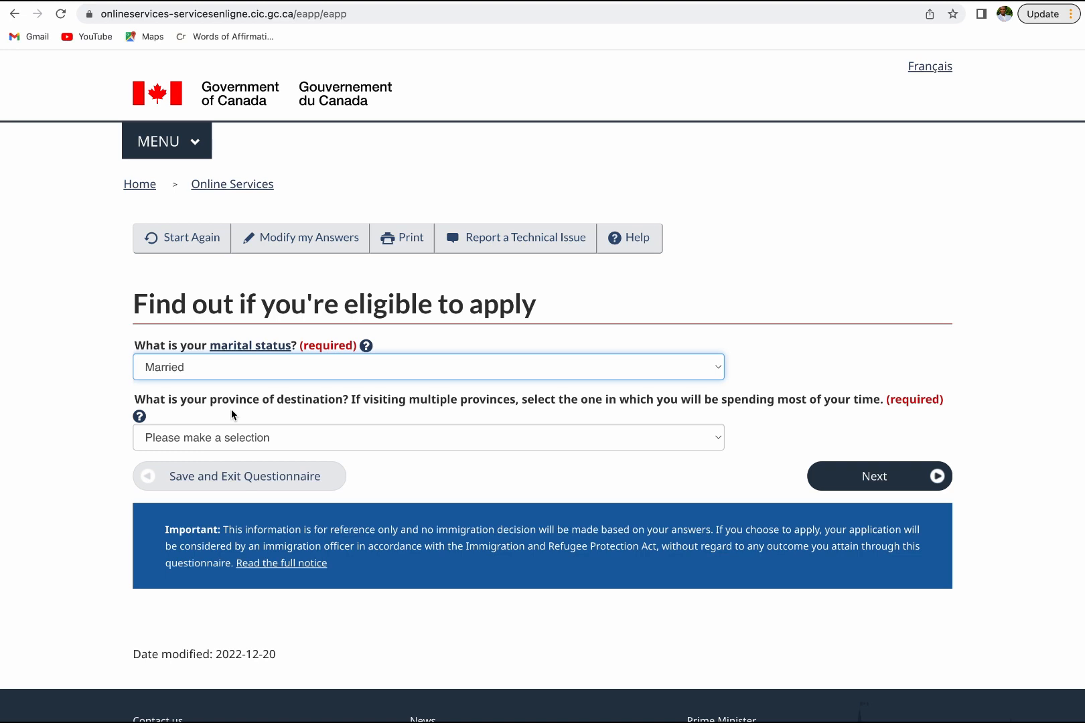
click(247, 437)
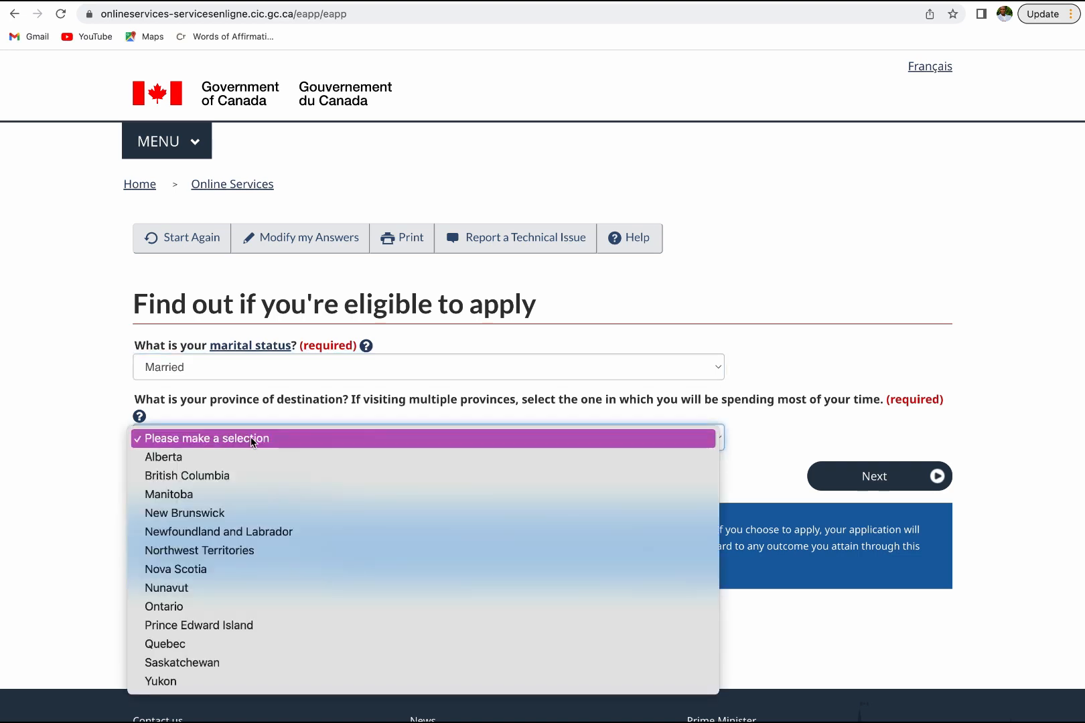
click(240, 476)
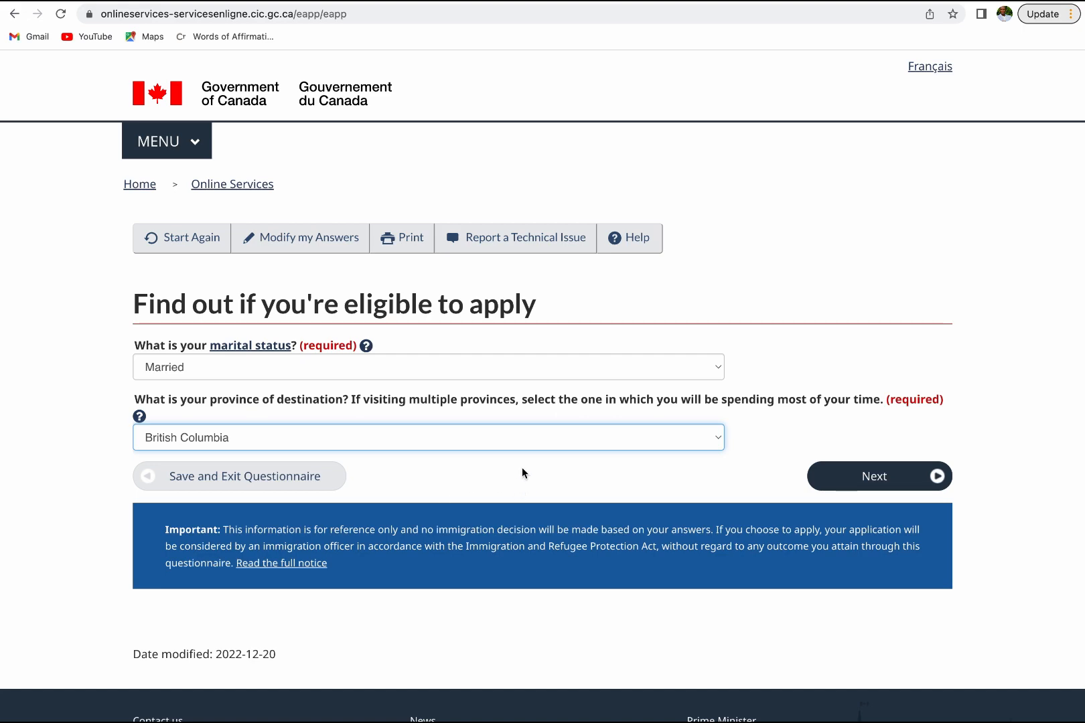
click(522, 440)
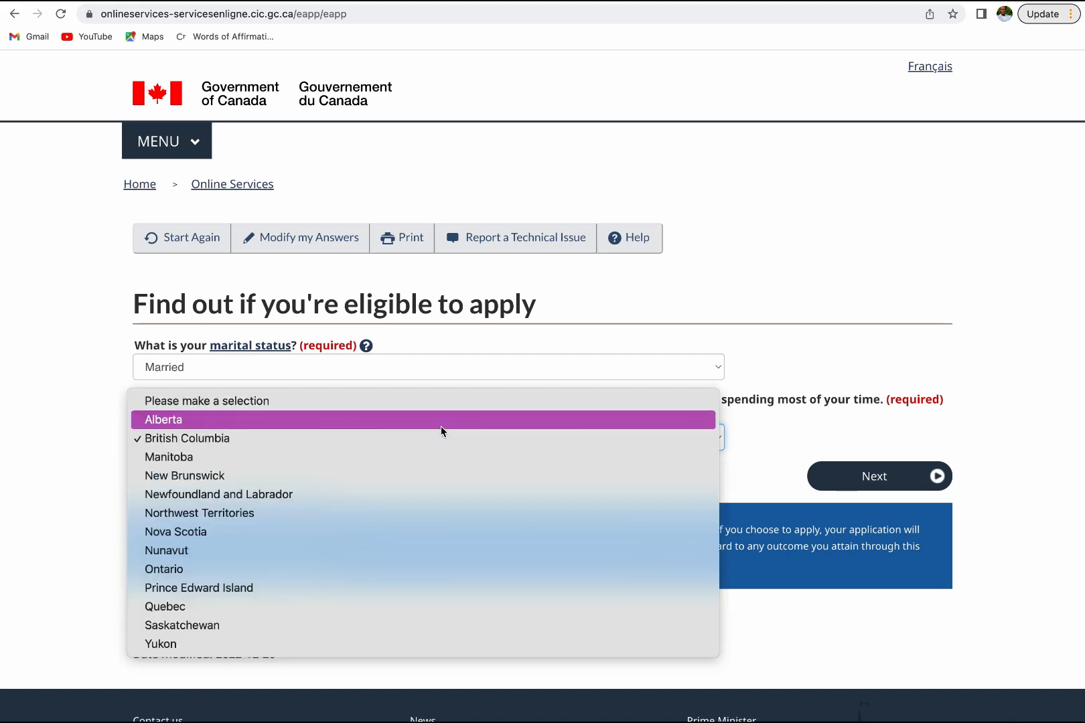
click(441, 421)
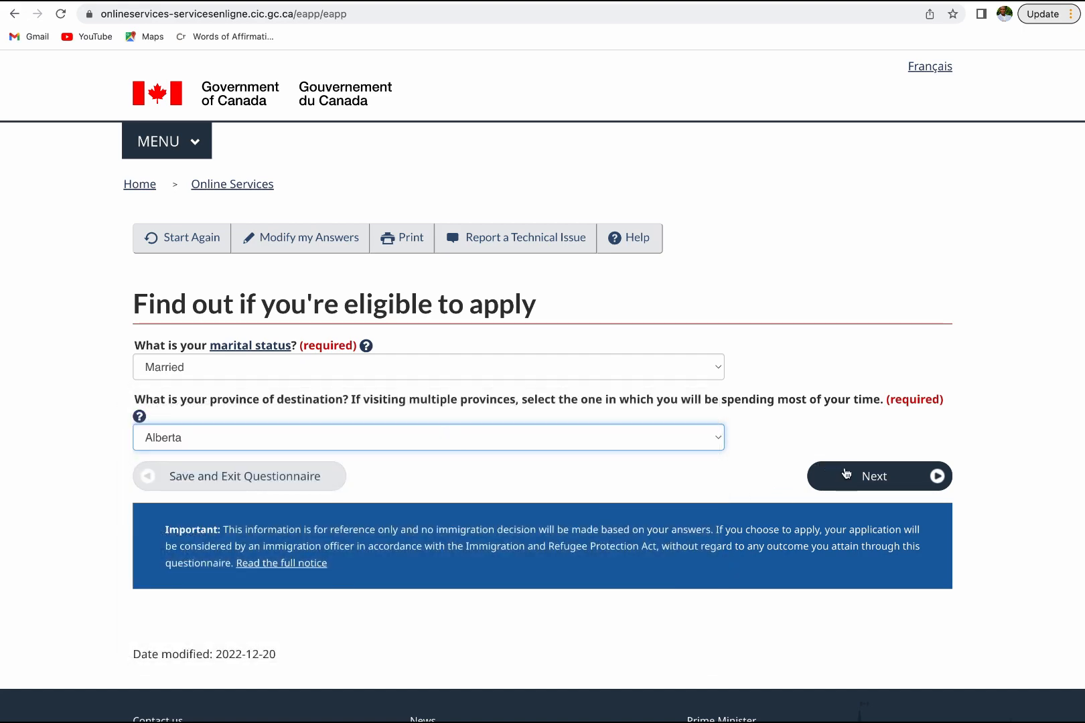
click(844, 475)
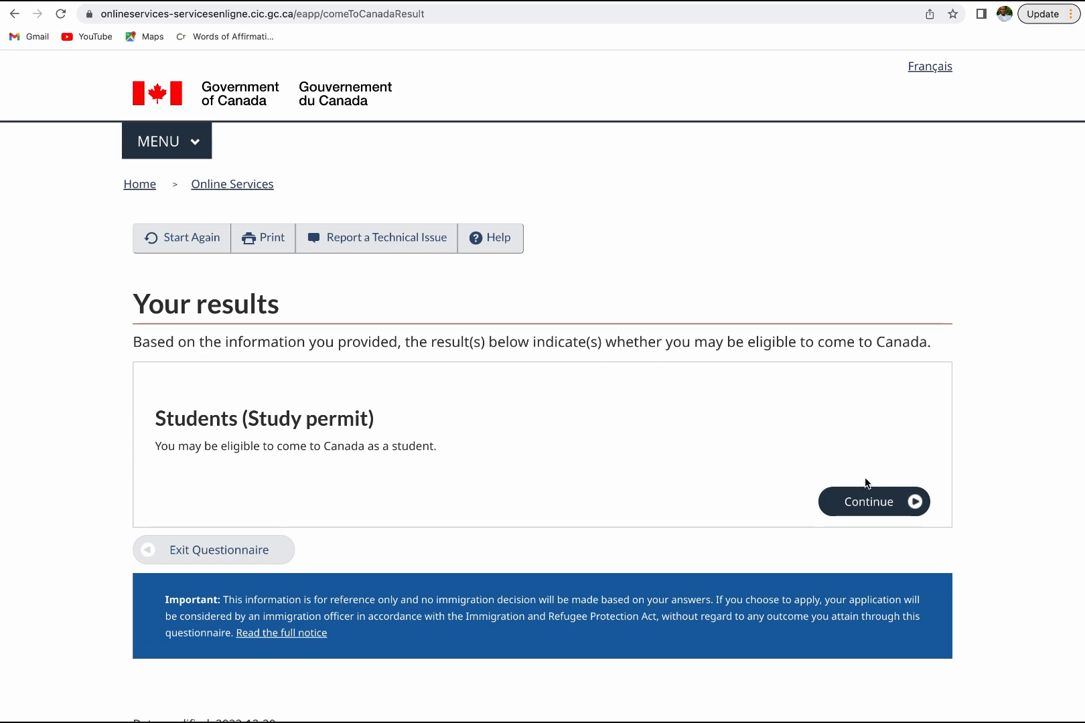
Review the eligibility results and continue with the Students (Study permit) option
drag(134, 342, 944, 345)
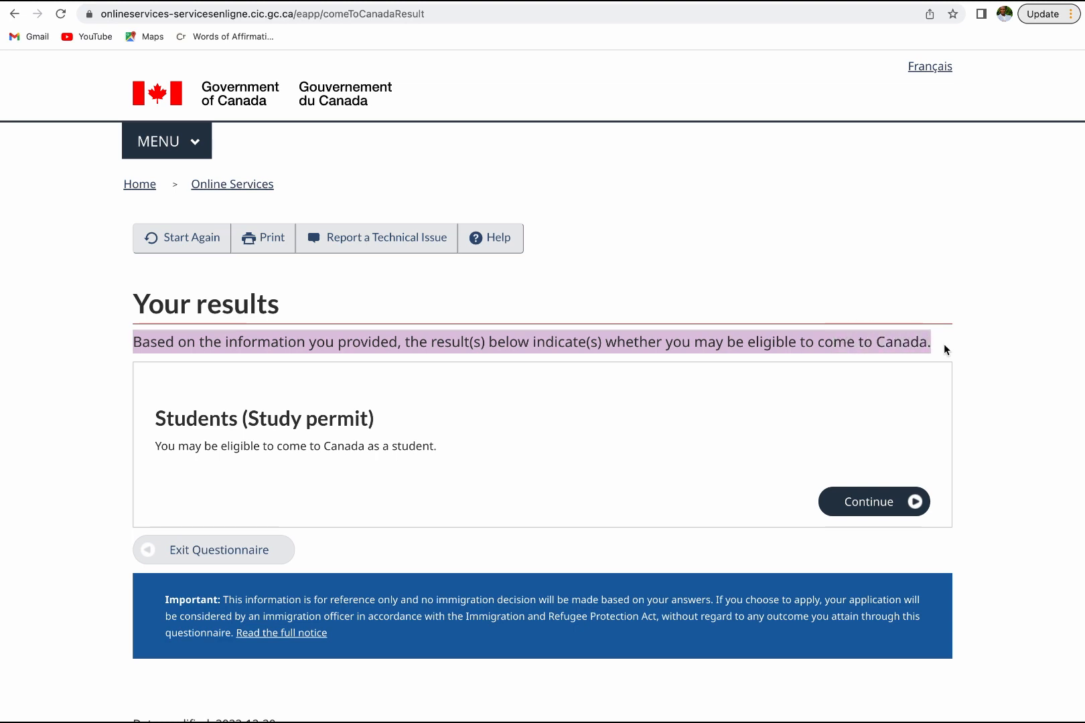
click(68, 412)
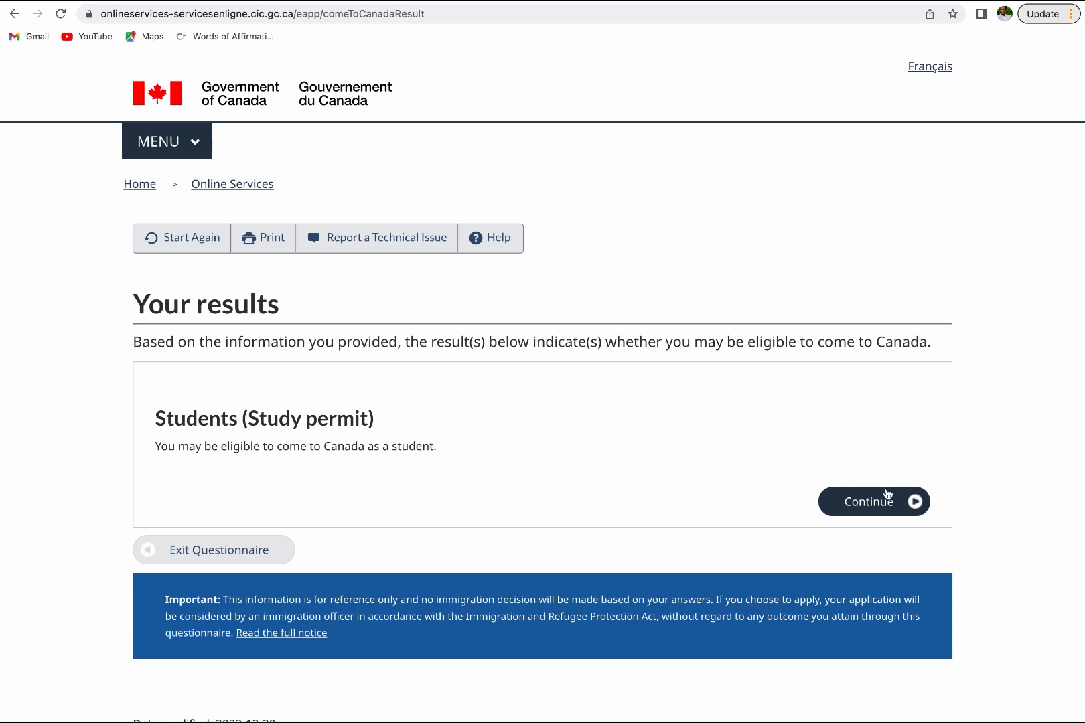
click(875, 504)
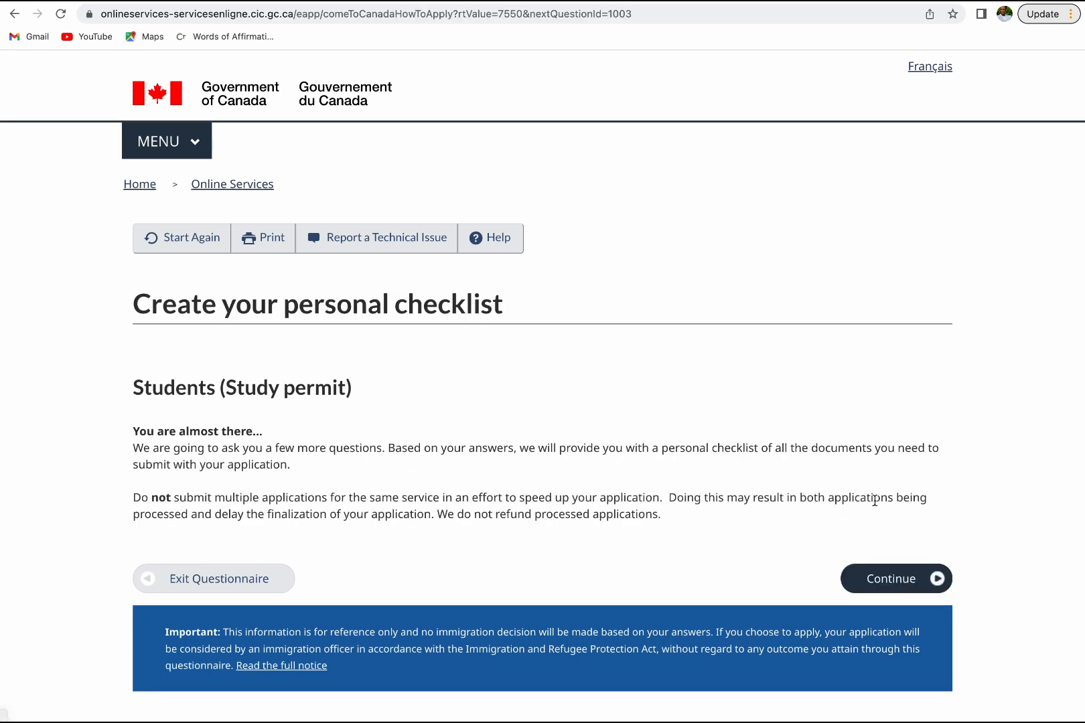
Read the Create your personal checklist introduction and proceed to the checklist questions
scroll(400, 496, down, 2)
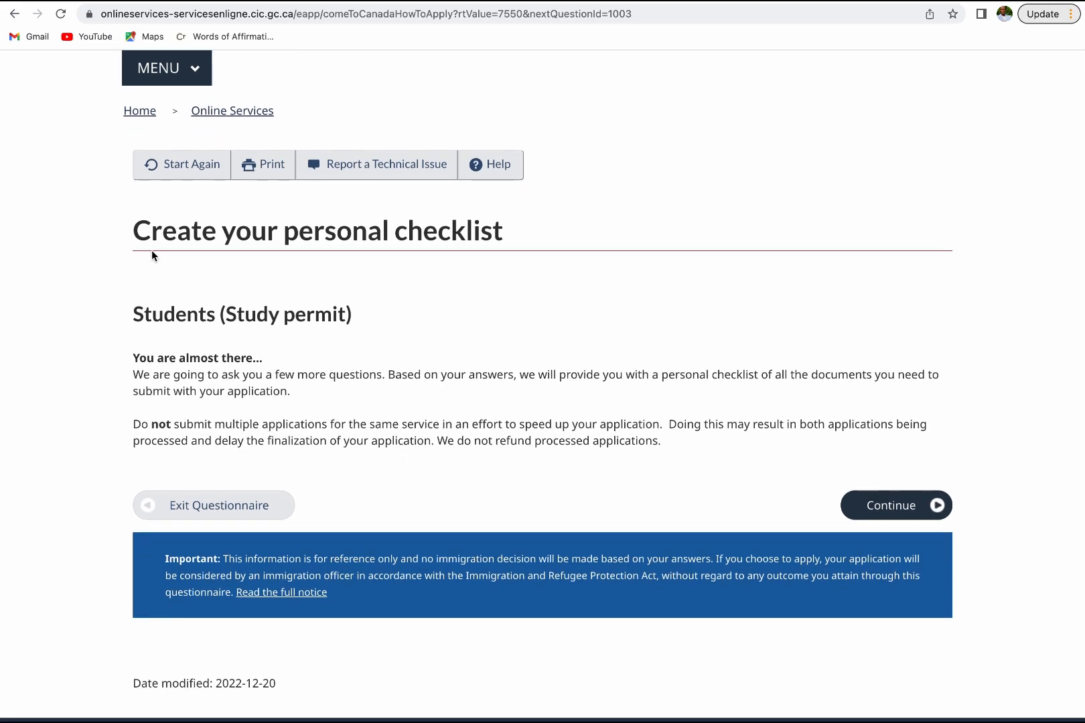
drag(134, 229, 513, 232)
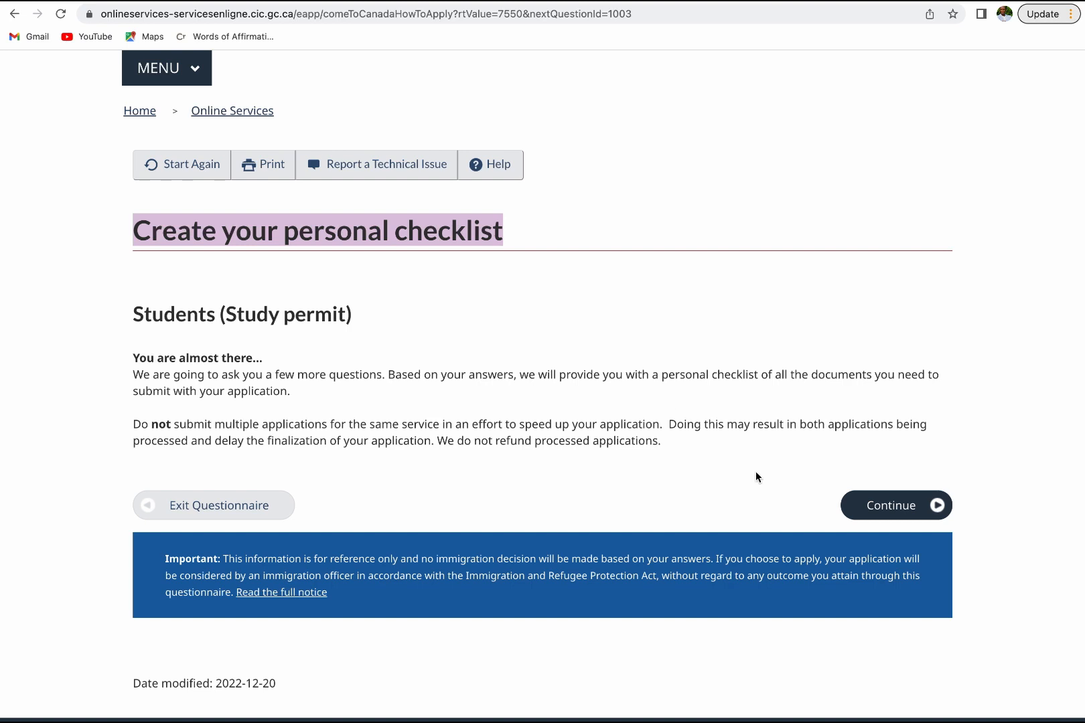
click(579, 302)
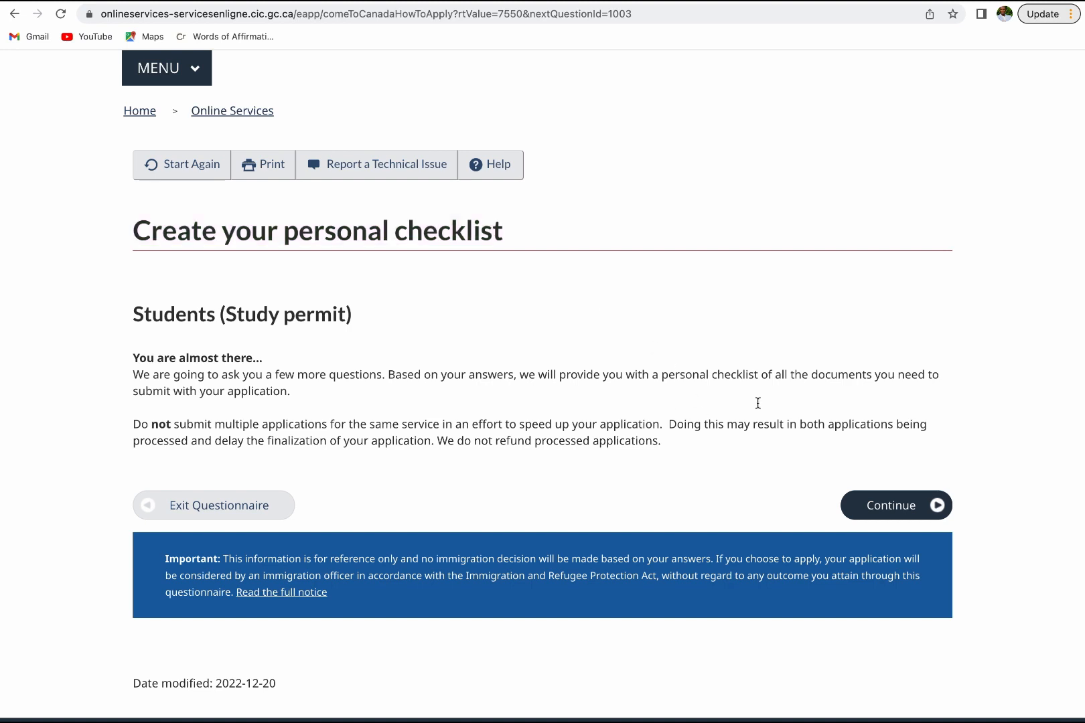
click(890, 507)
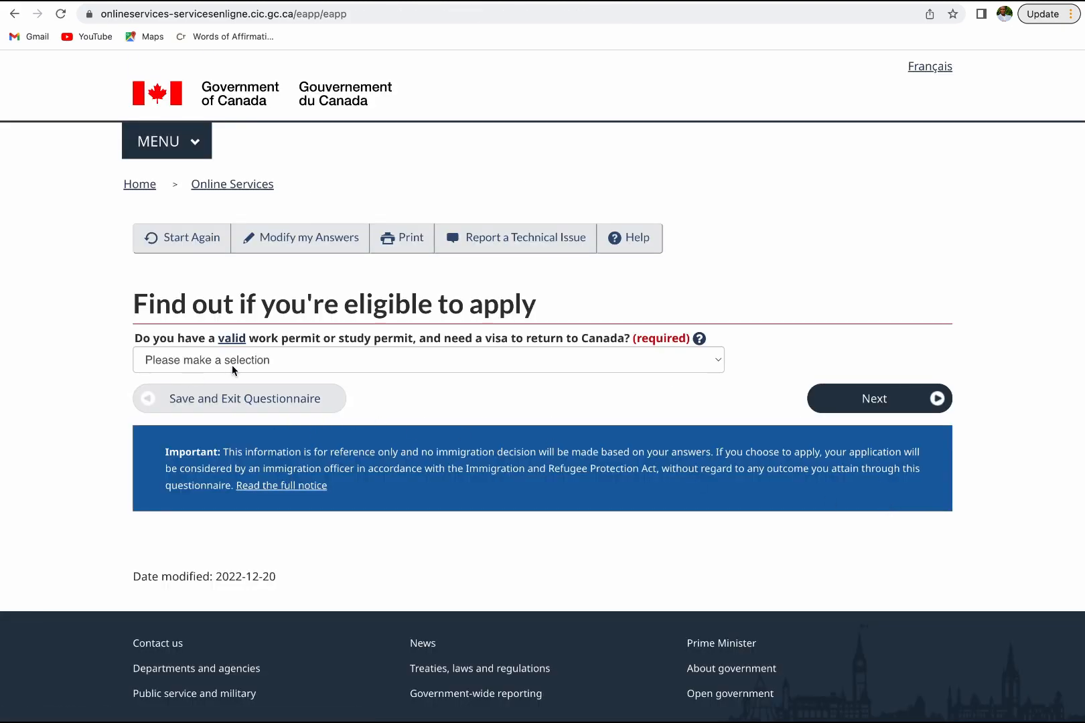
Answer No to holding a valid work or study permit and submit
click(403, 363)
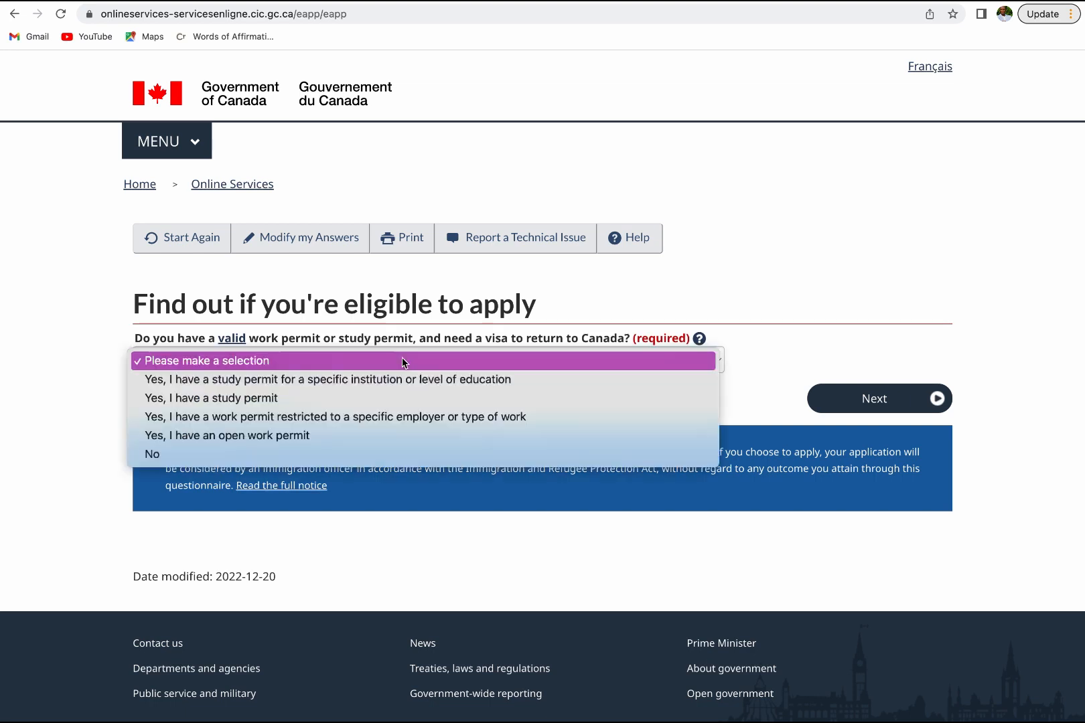
click(223, 454)
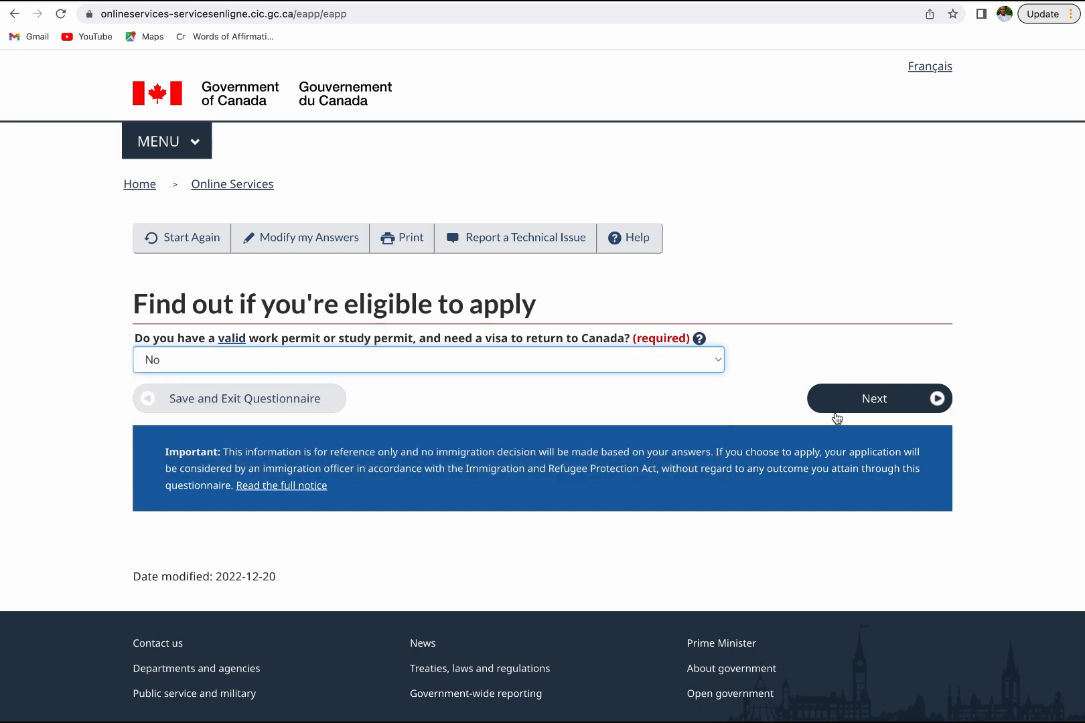
click(866, 402)
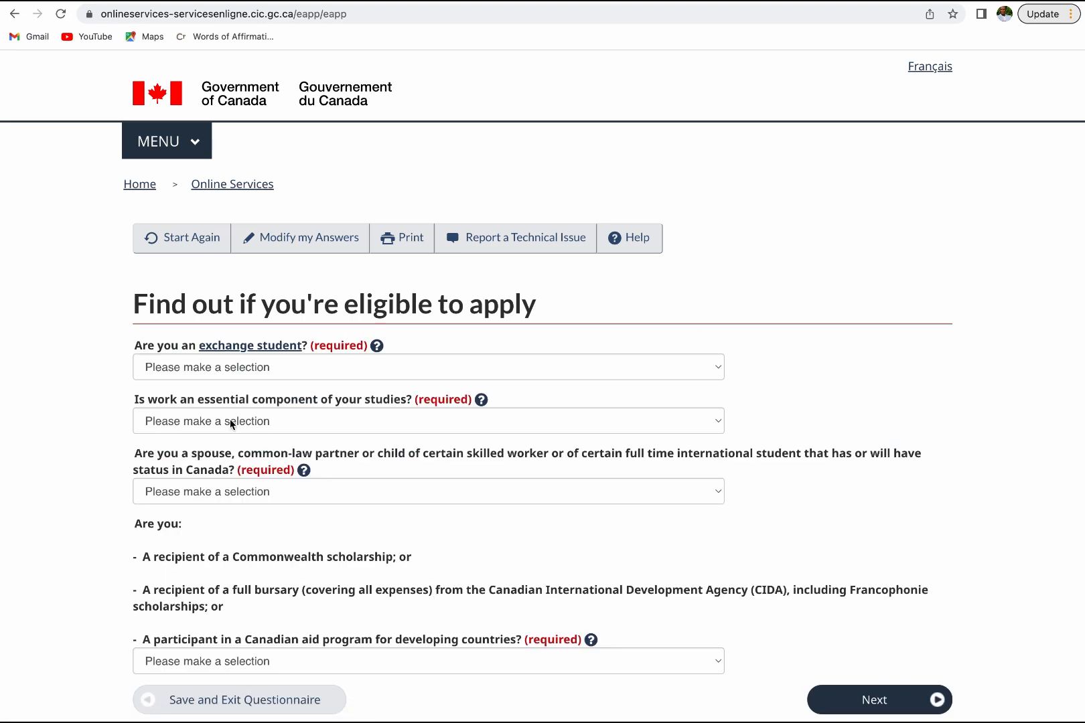
Answer No to exchange student, essential work, spouse or partner, and aid program questions, then submit
click(197, 374)
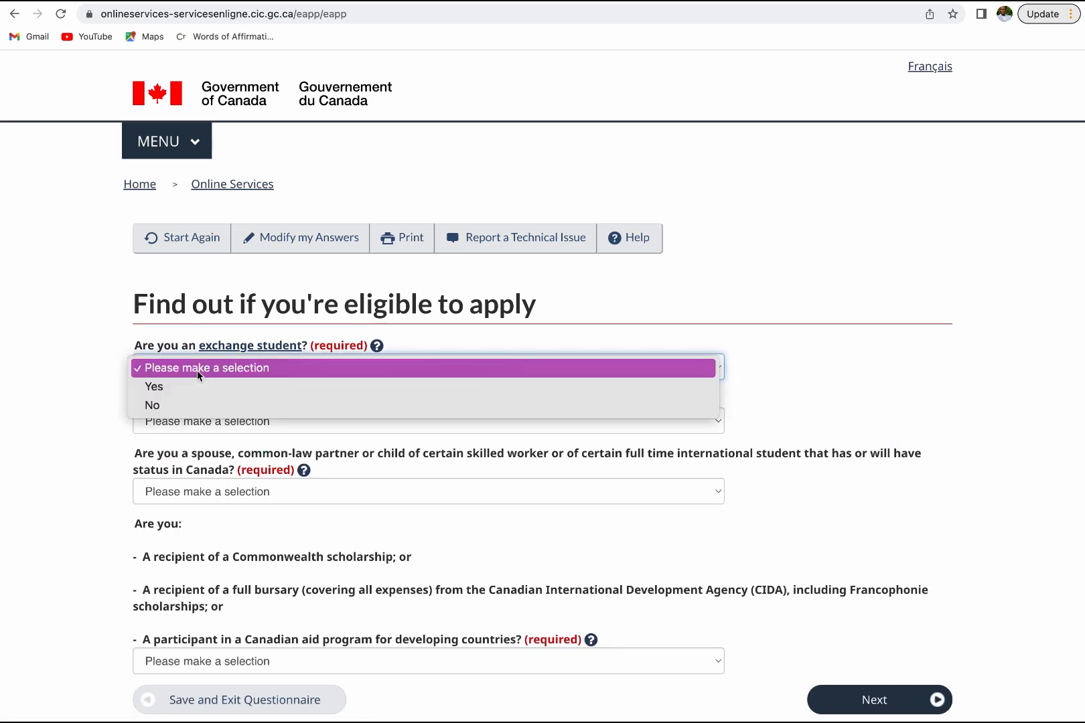
click(166, 406)
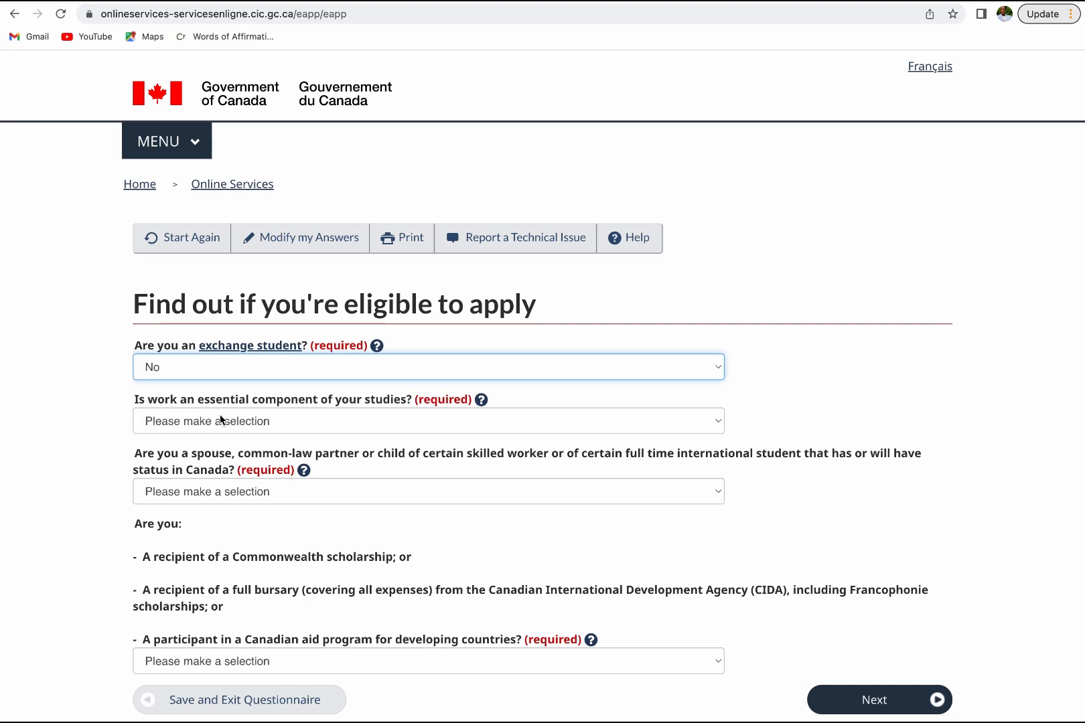
click(284, 426)
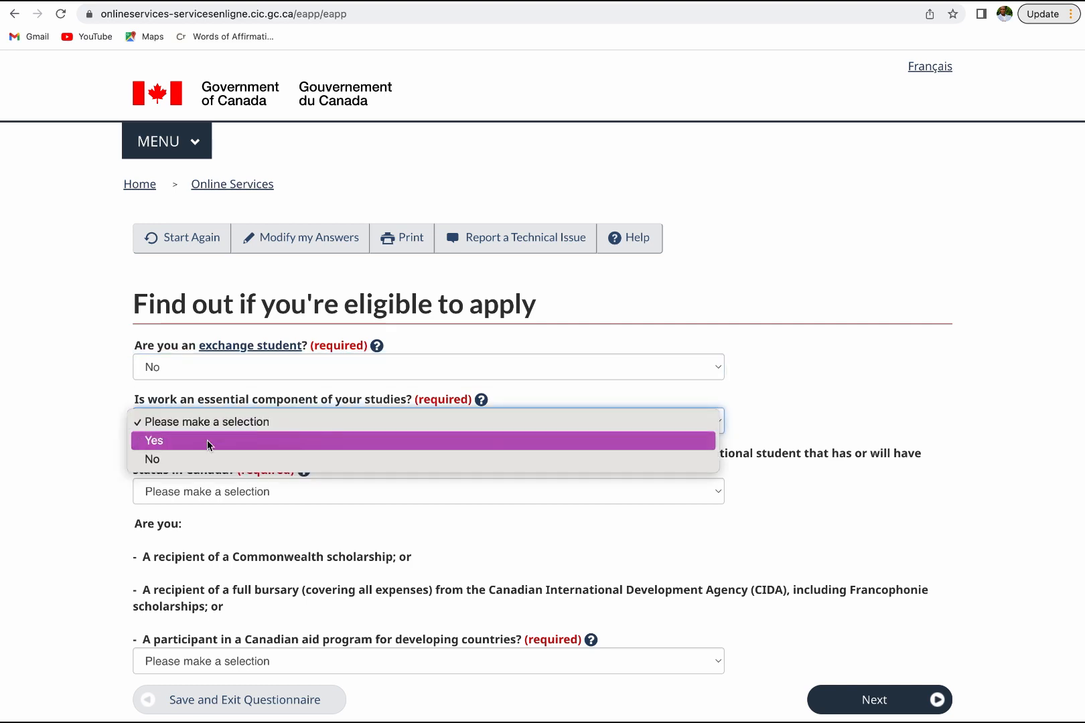
click(168, 460)
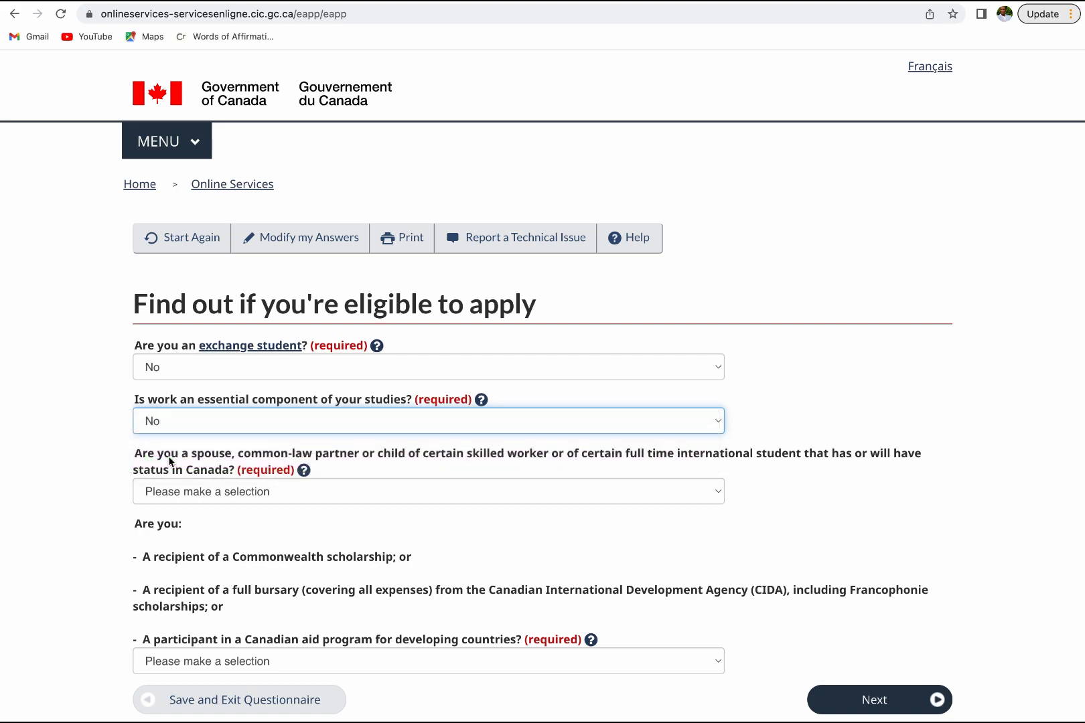
scroll(156, 455, down, 2)
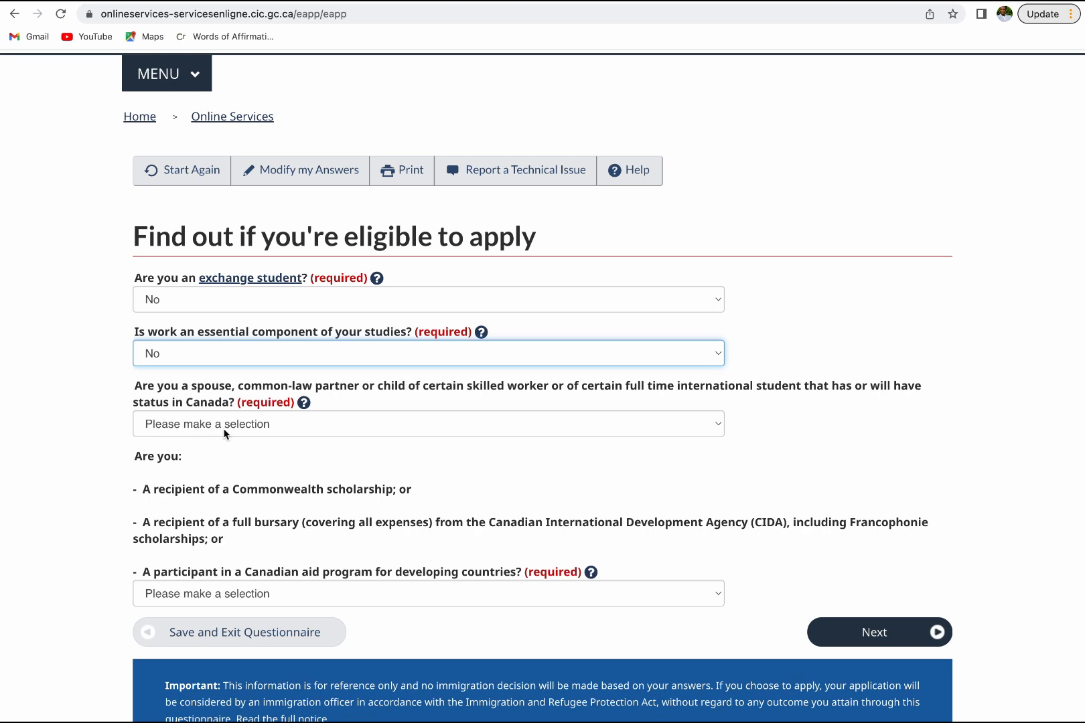
click(318, 424)
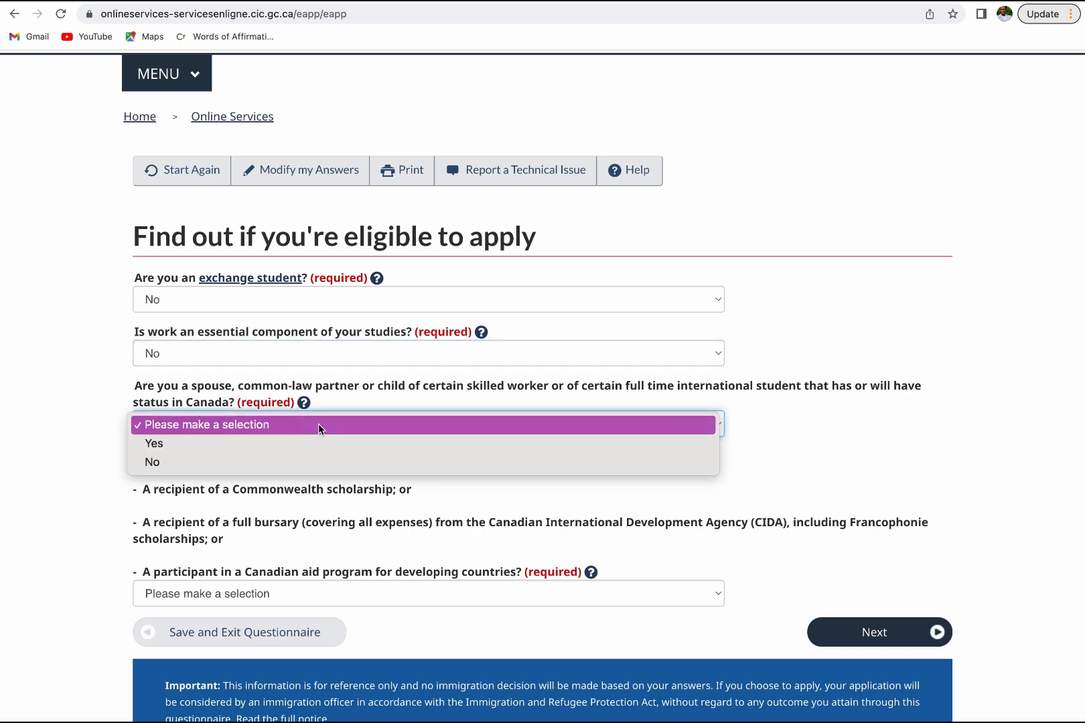
click(265, 462)
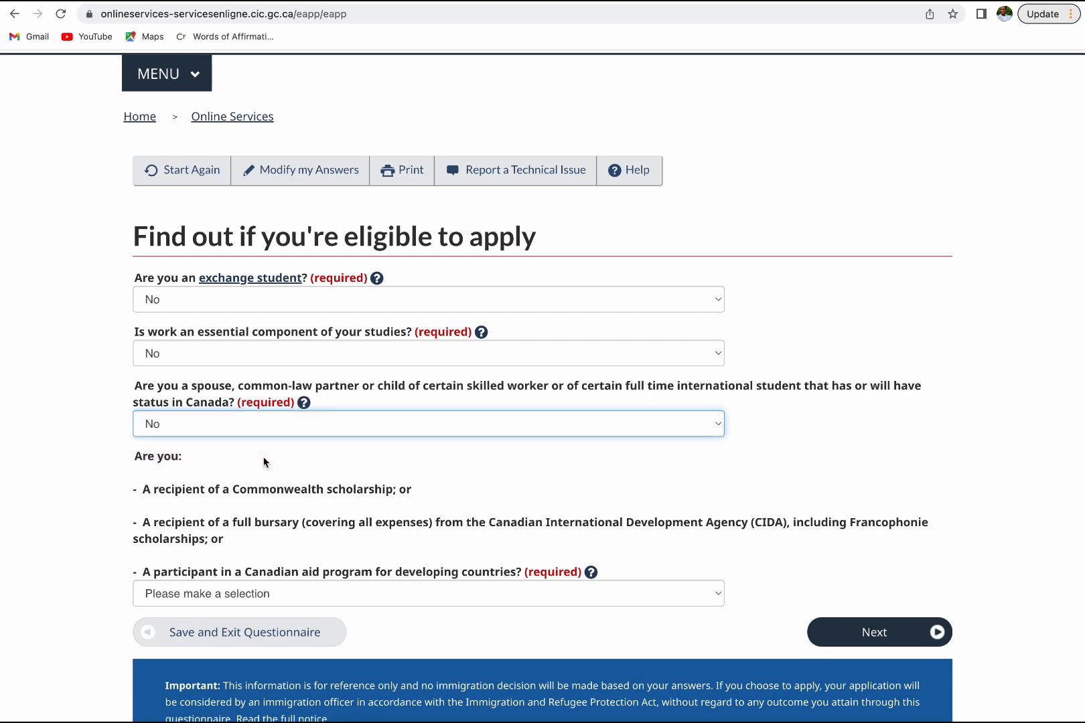
scroll(268, 462, down, 3)
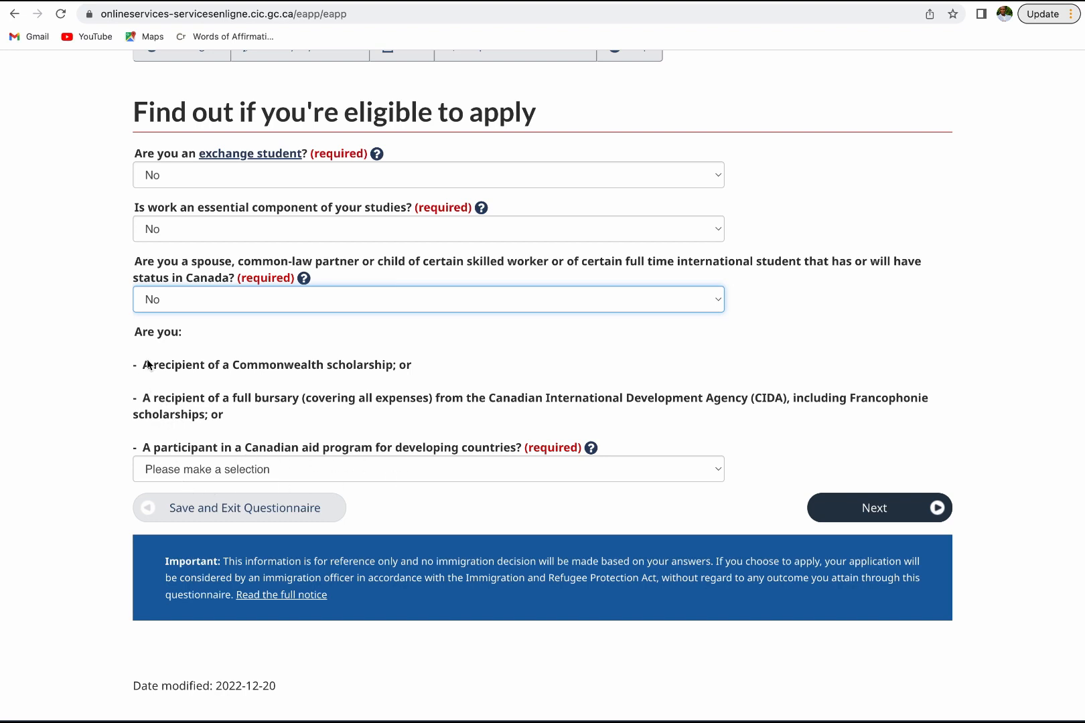
click(223, 473)
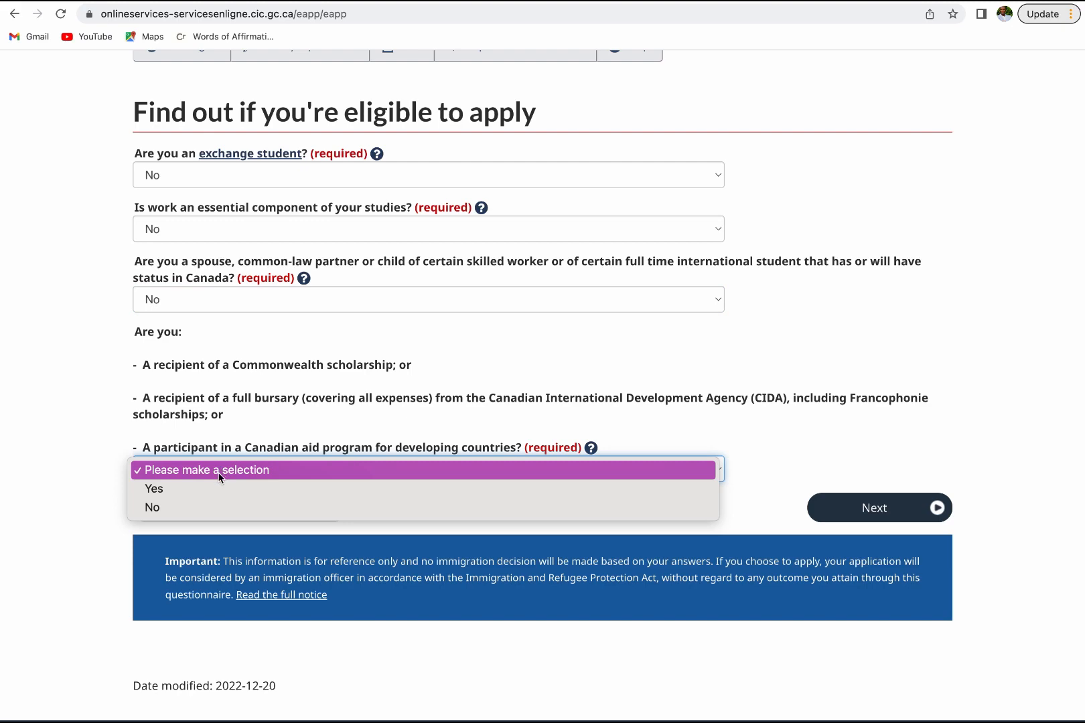
click(201, 507)
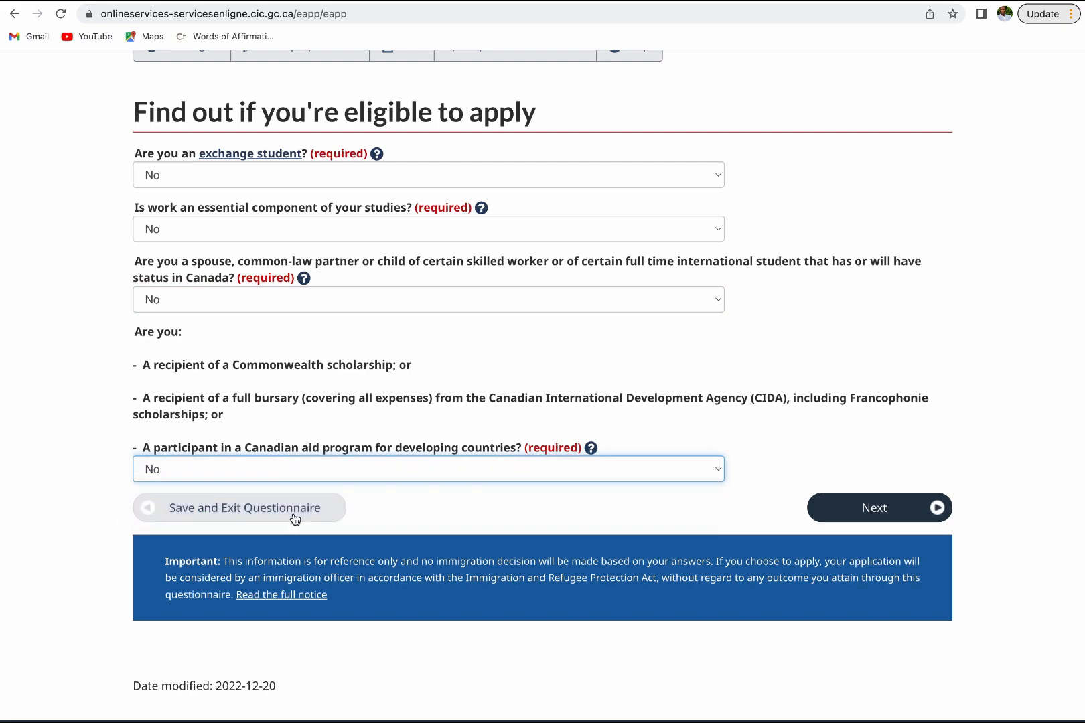
click(857, 508)
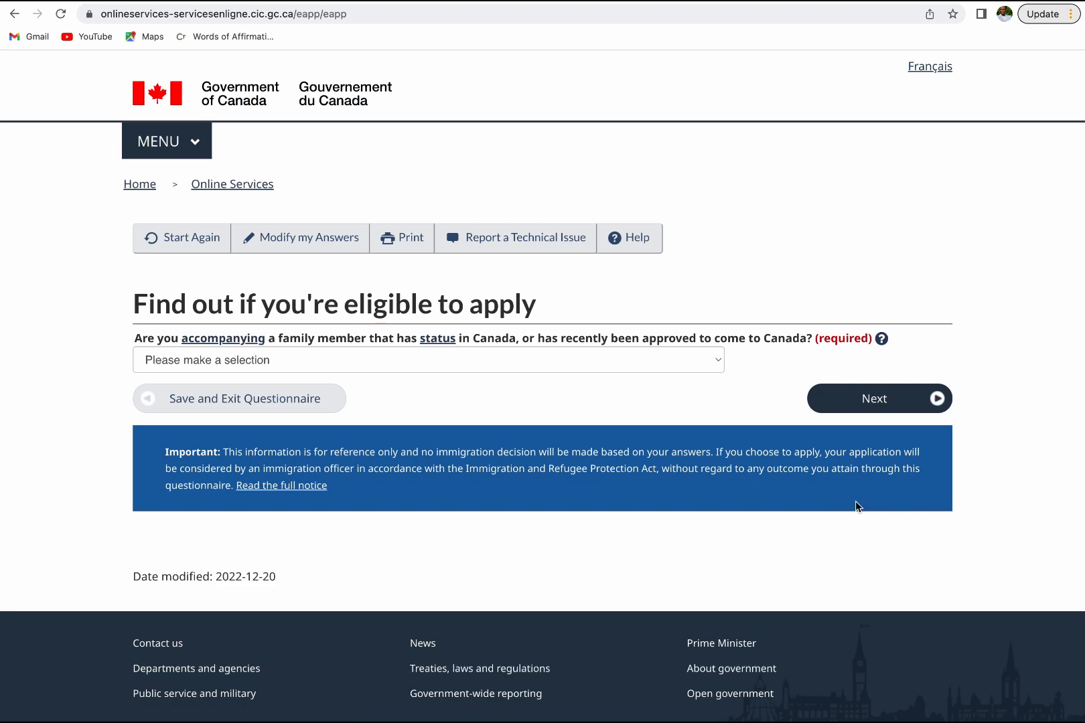
Answer No to accompanying a family member with status and submit
click(217, 365)
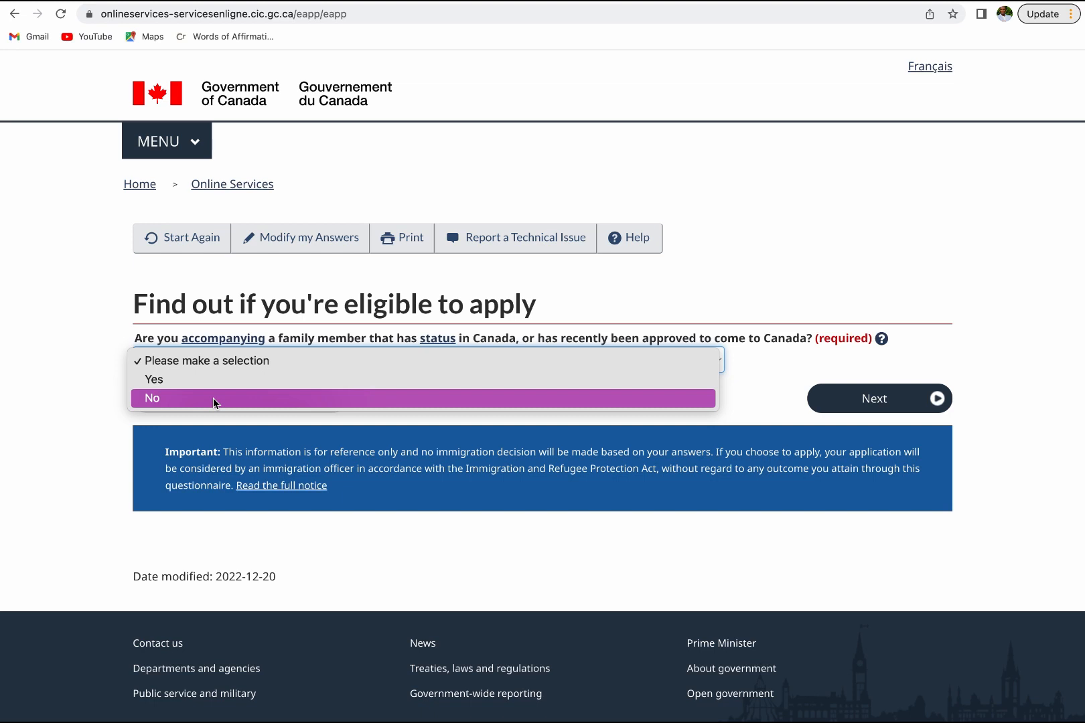
click(213, 398)
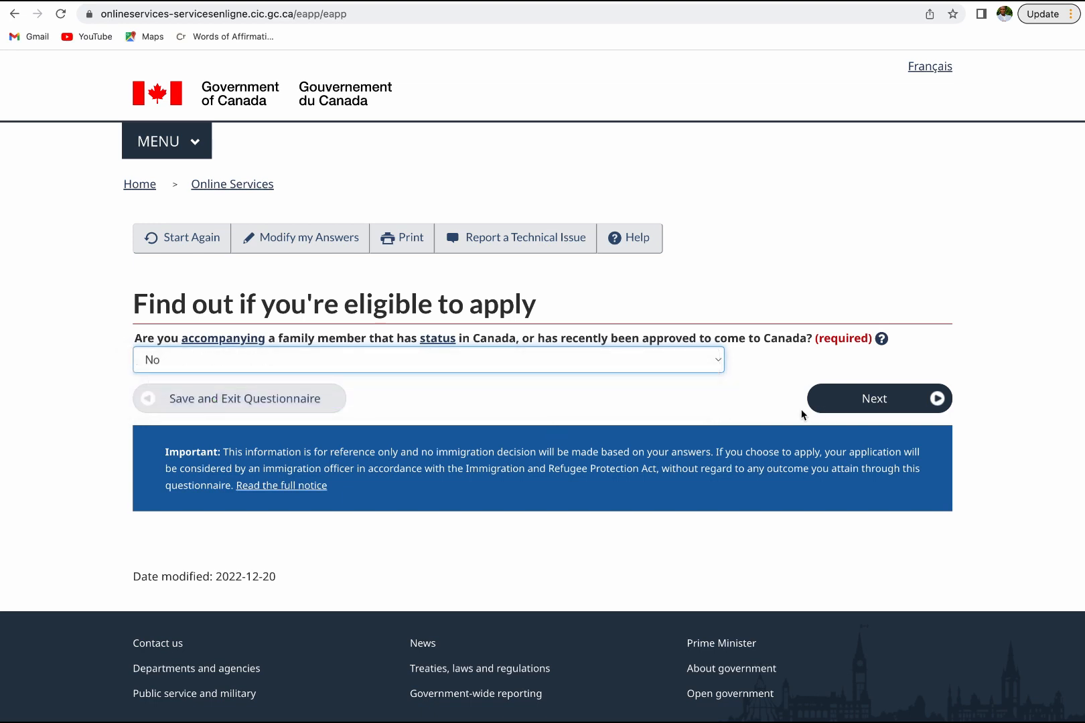
click(858, 401)
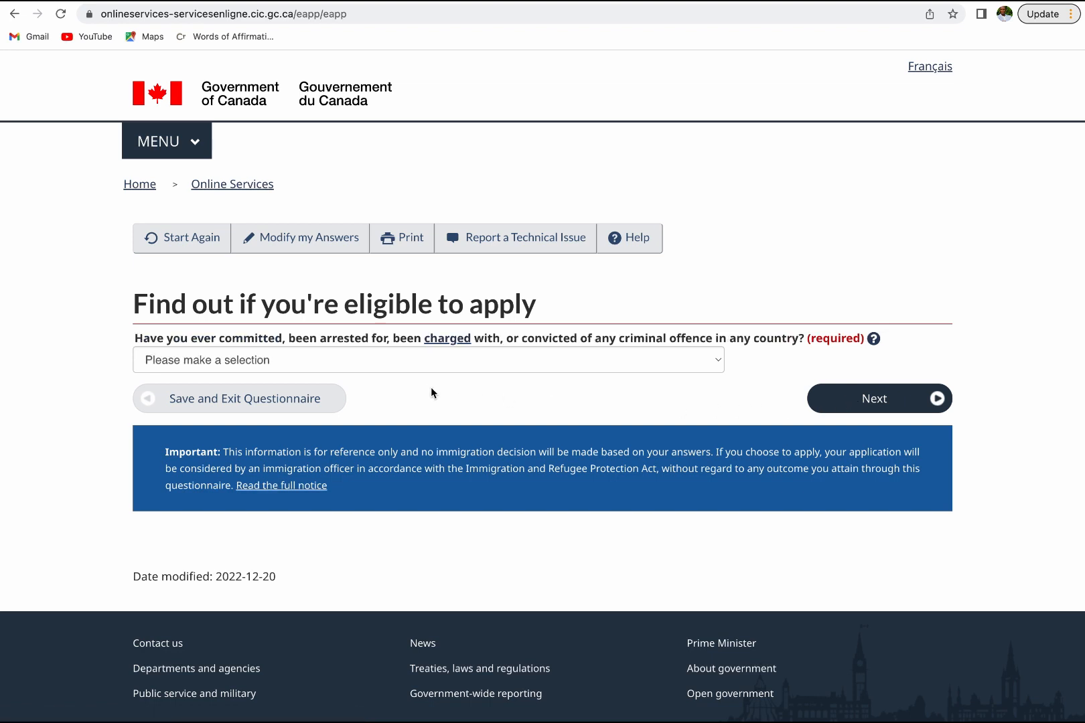
Answer No to the criminal offence question and move to the next question
click(467, 370)
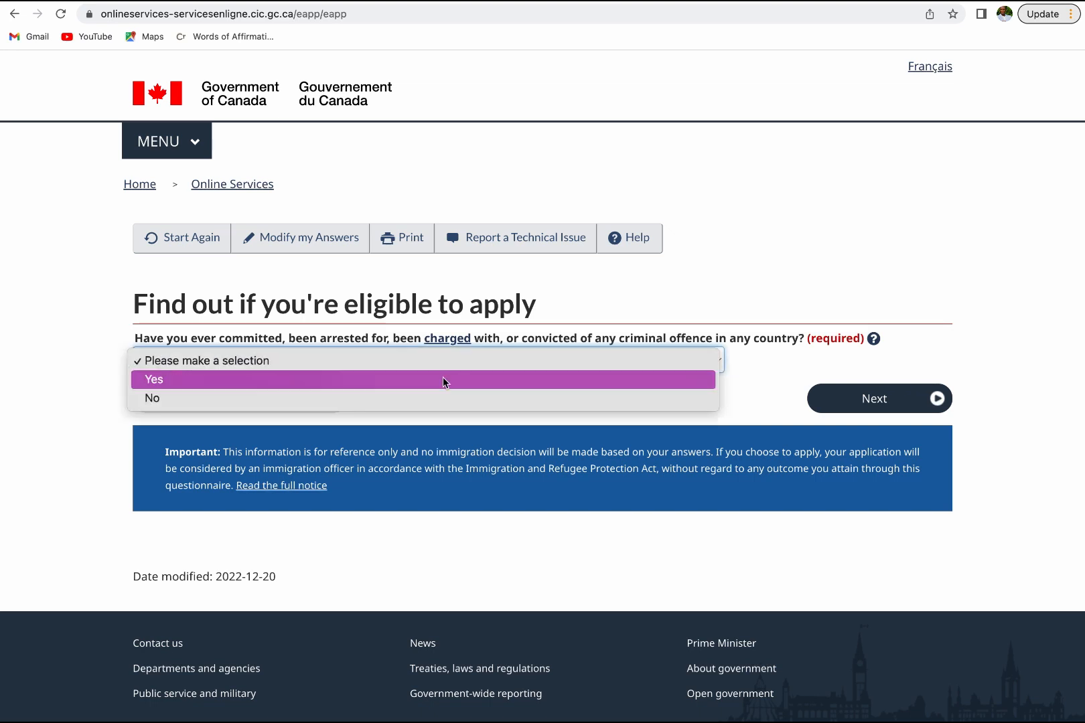
click(343, 404)
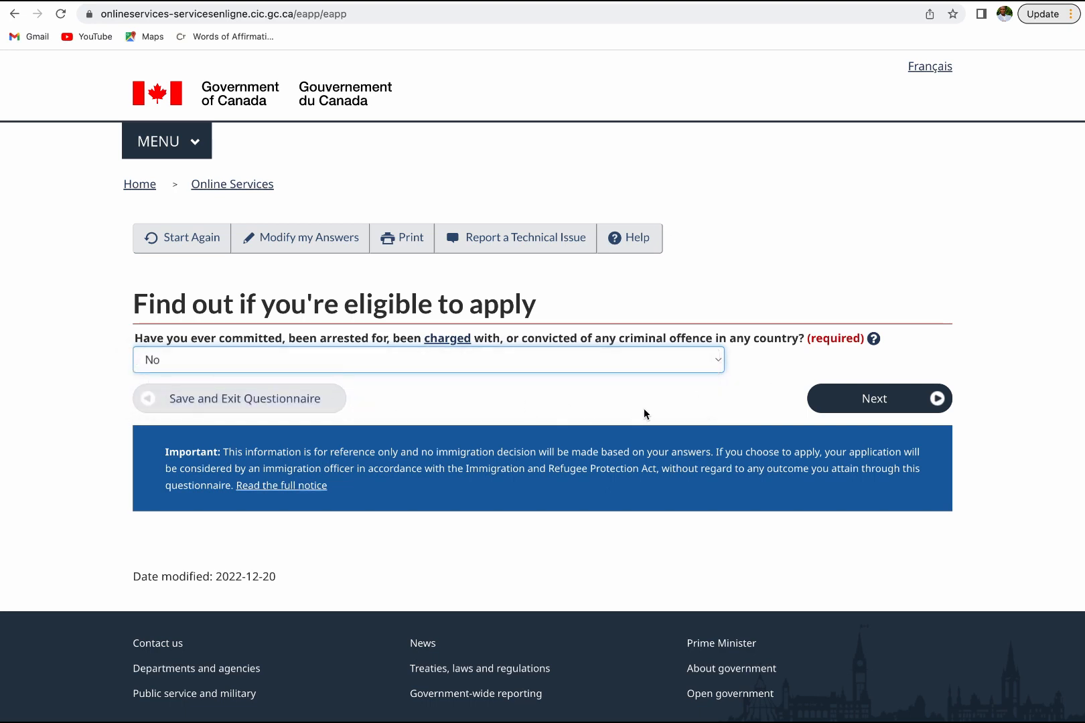
click(880, 408)
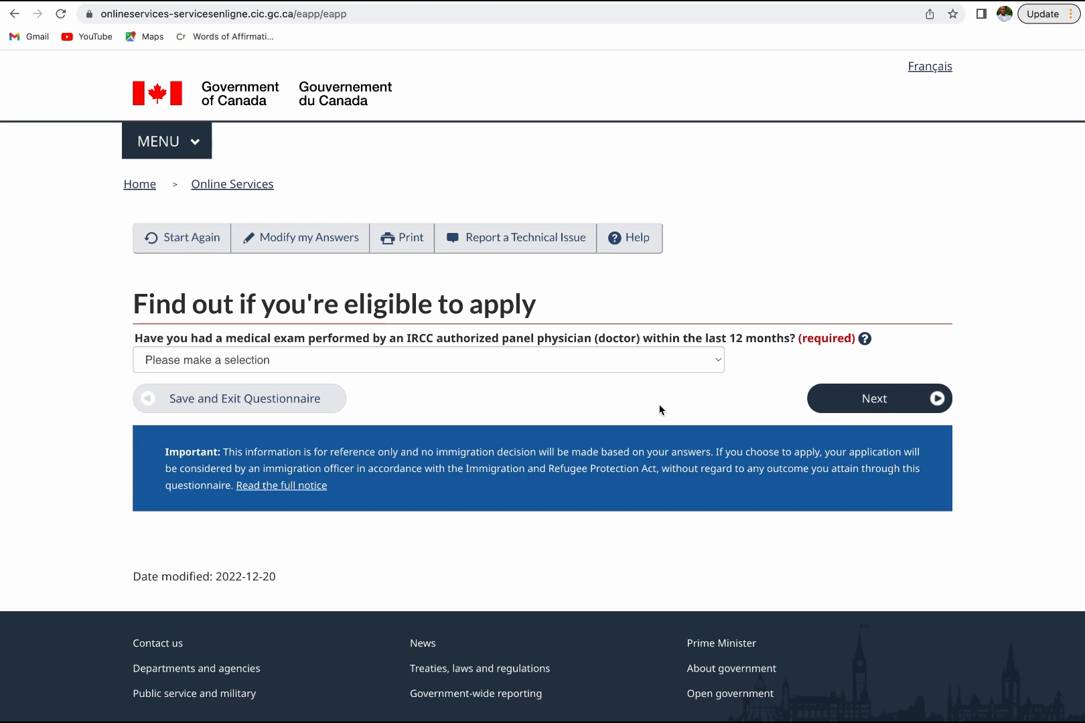
Answer No to having an IRCC panel physician medical exam within the last 12 months
click(582, 367)
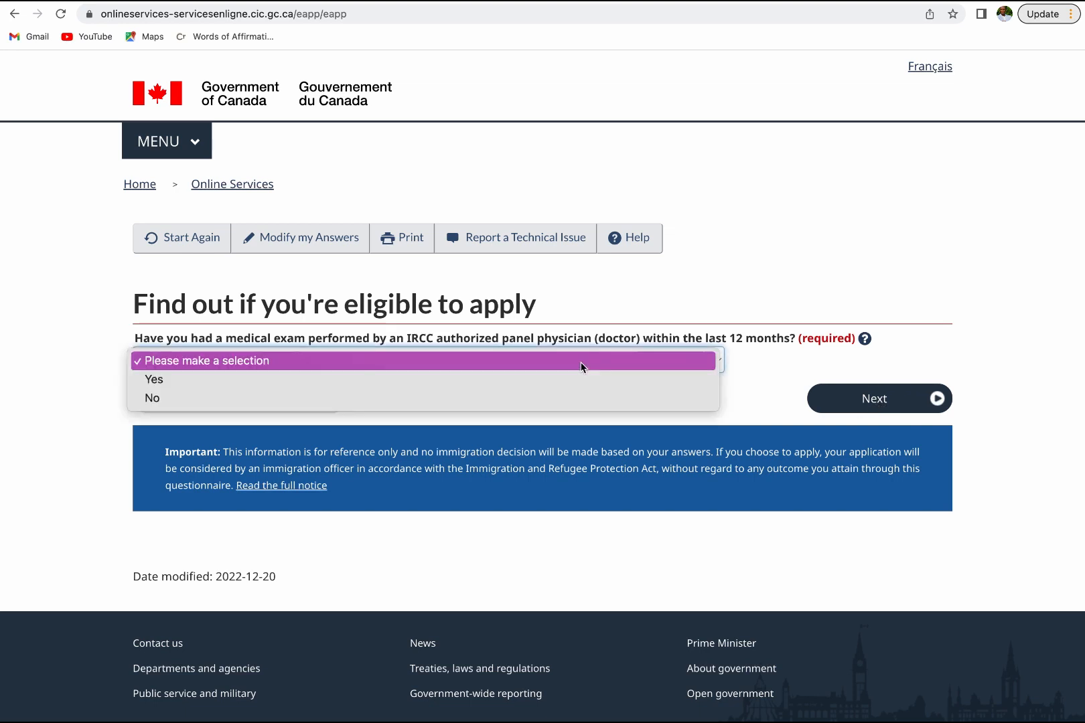
click(344, 400)
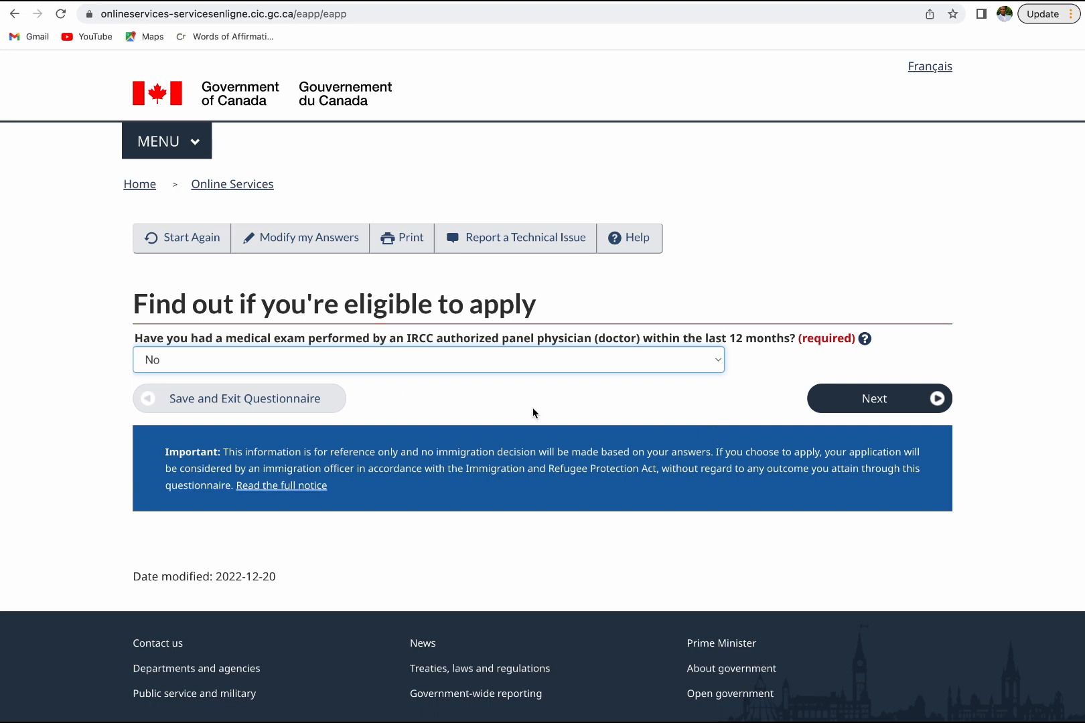
click(875, 401)
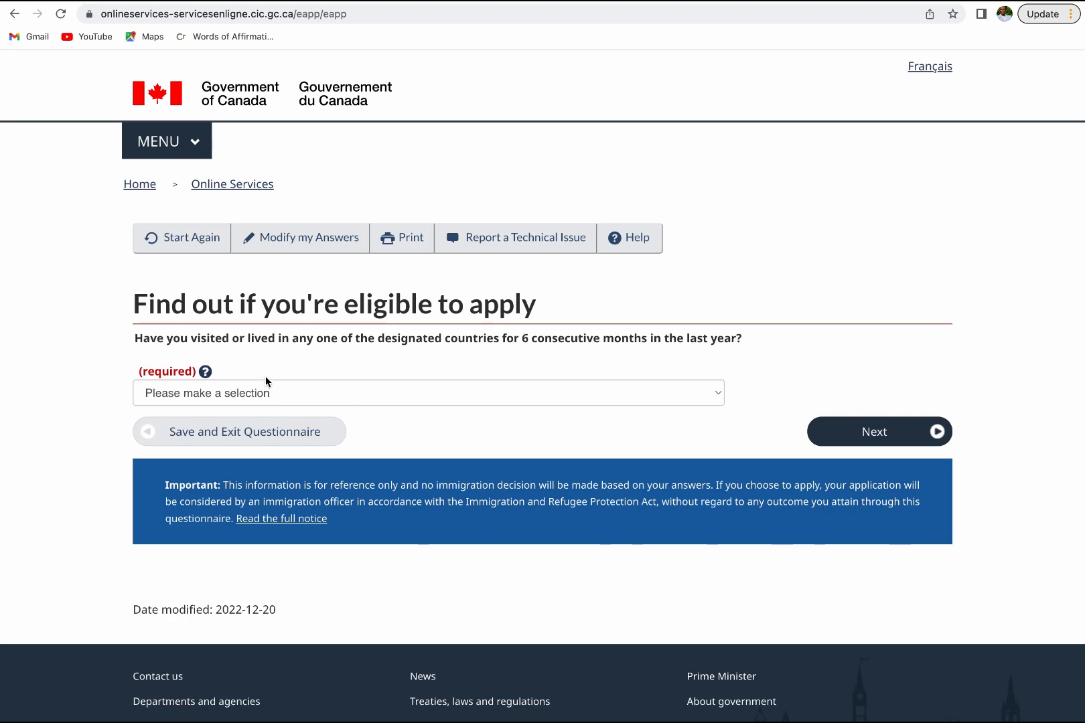
Read the designated-countries help, then answer No to living there 6 consecutive months
click(205, 374)
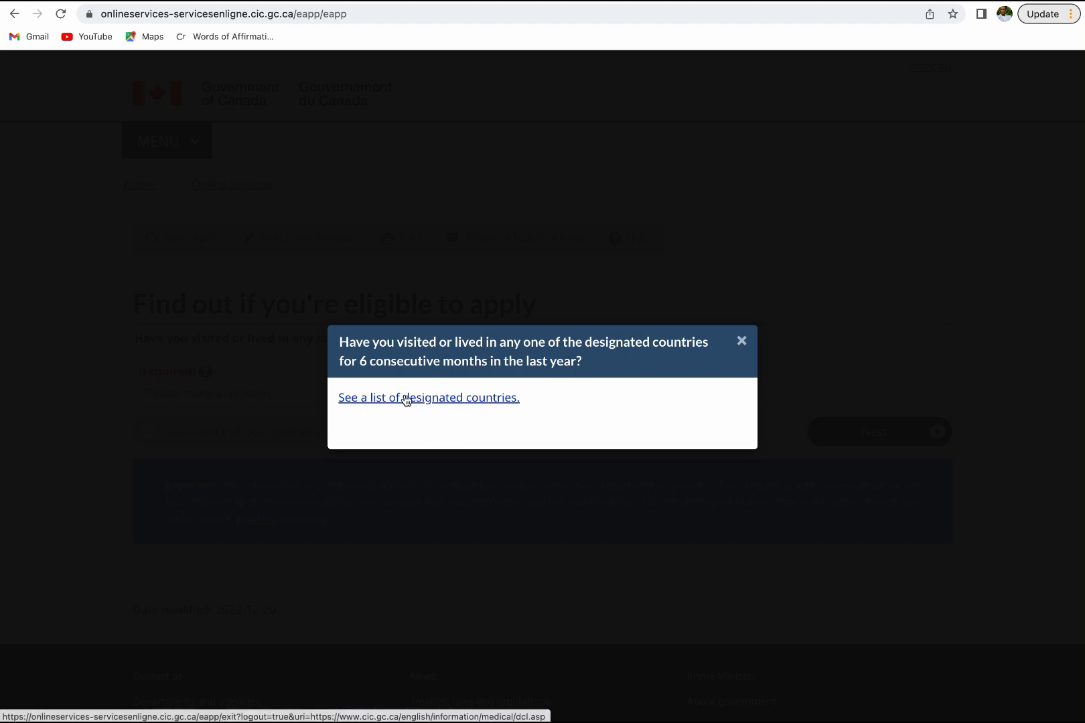
click(742, 342)
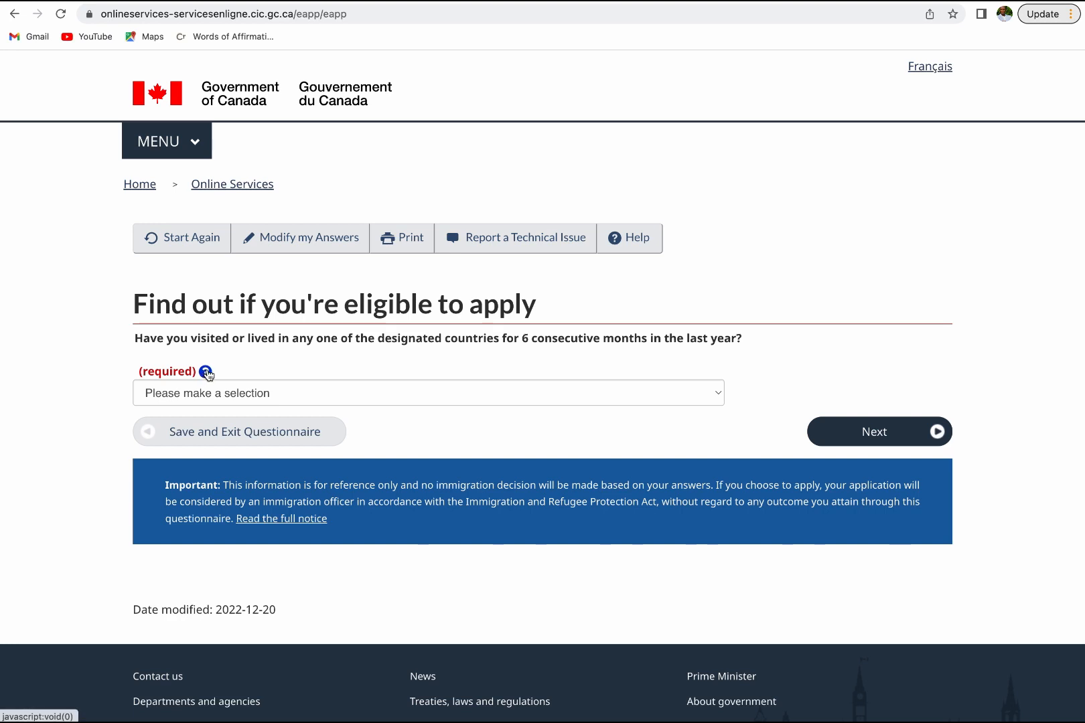
click(224, 392)
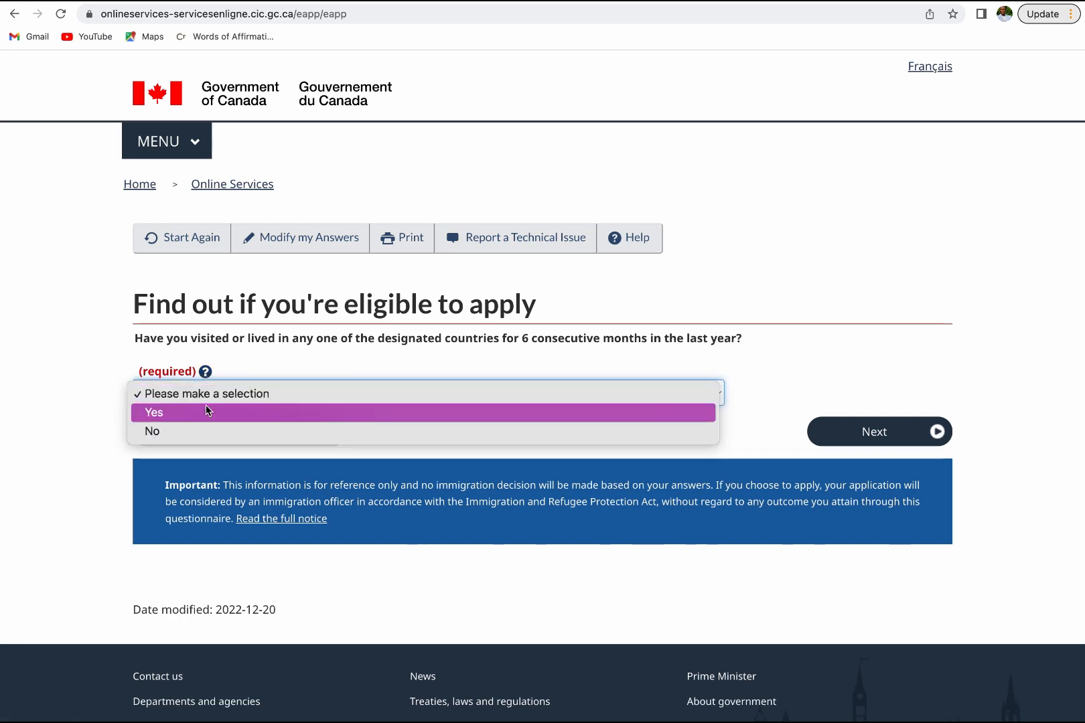
click(192, 431)
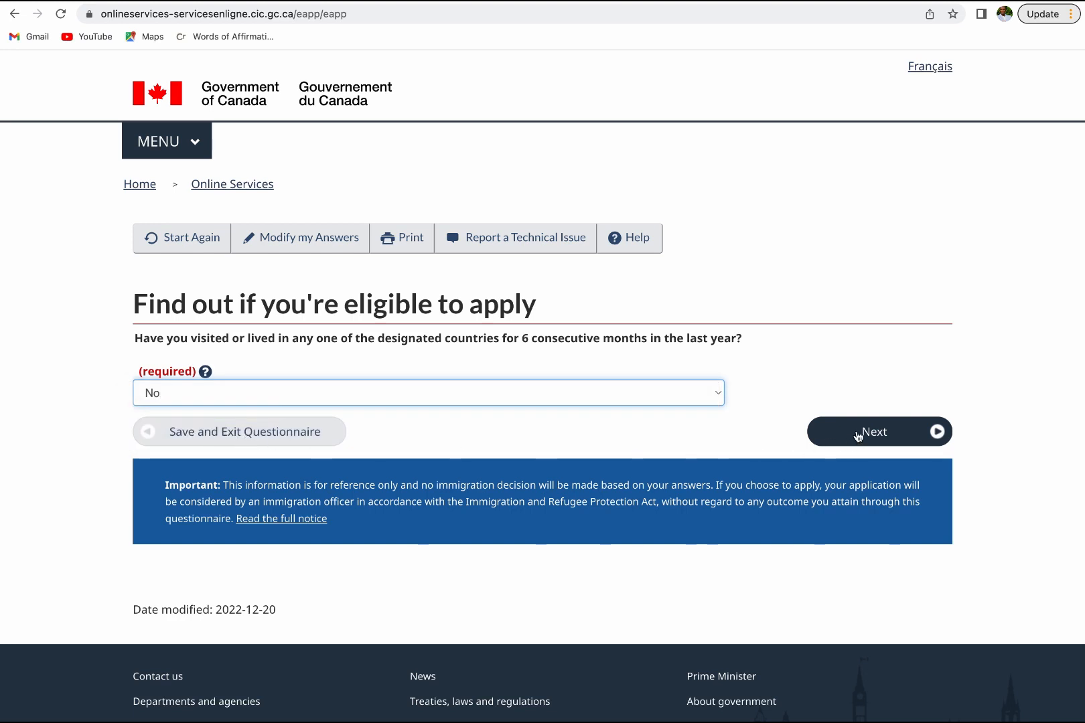
click(891, 437)
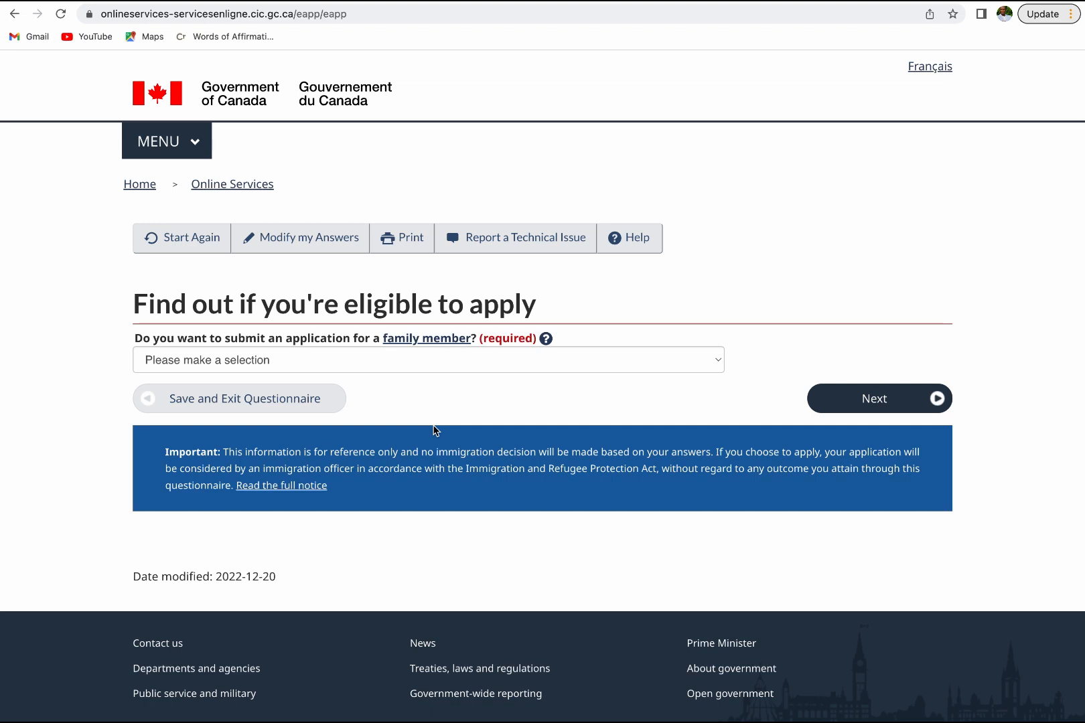
Answer No to applying for a family member and keep No for application access
click(337, 359)
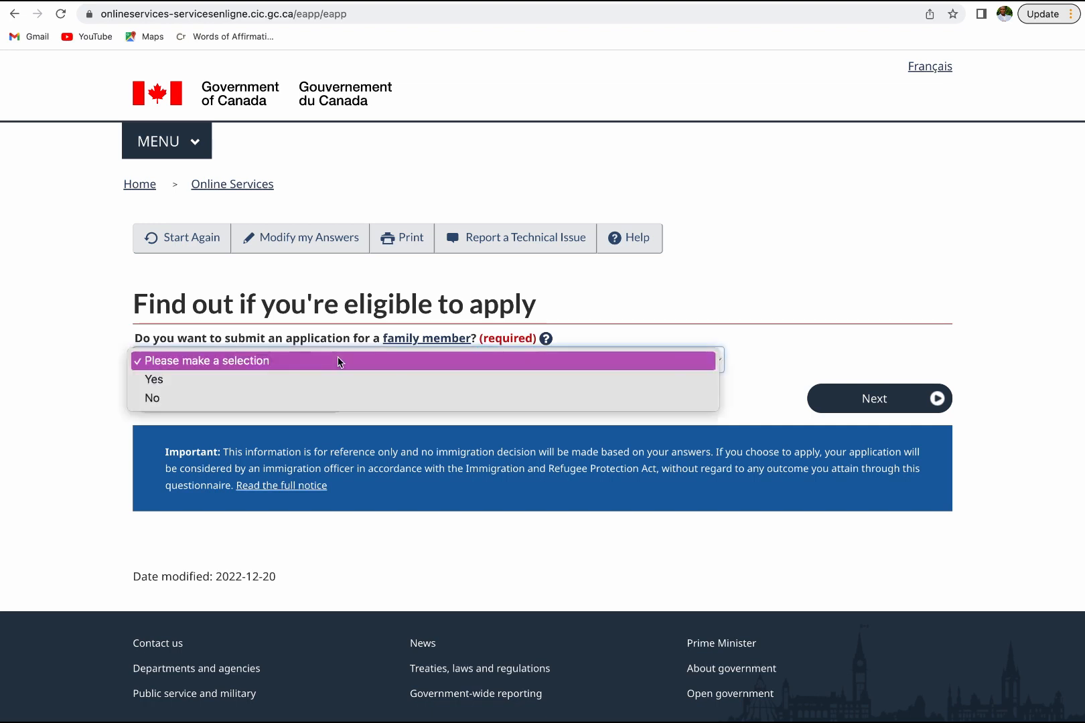
click(238, 399)
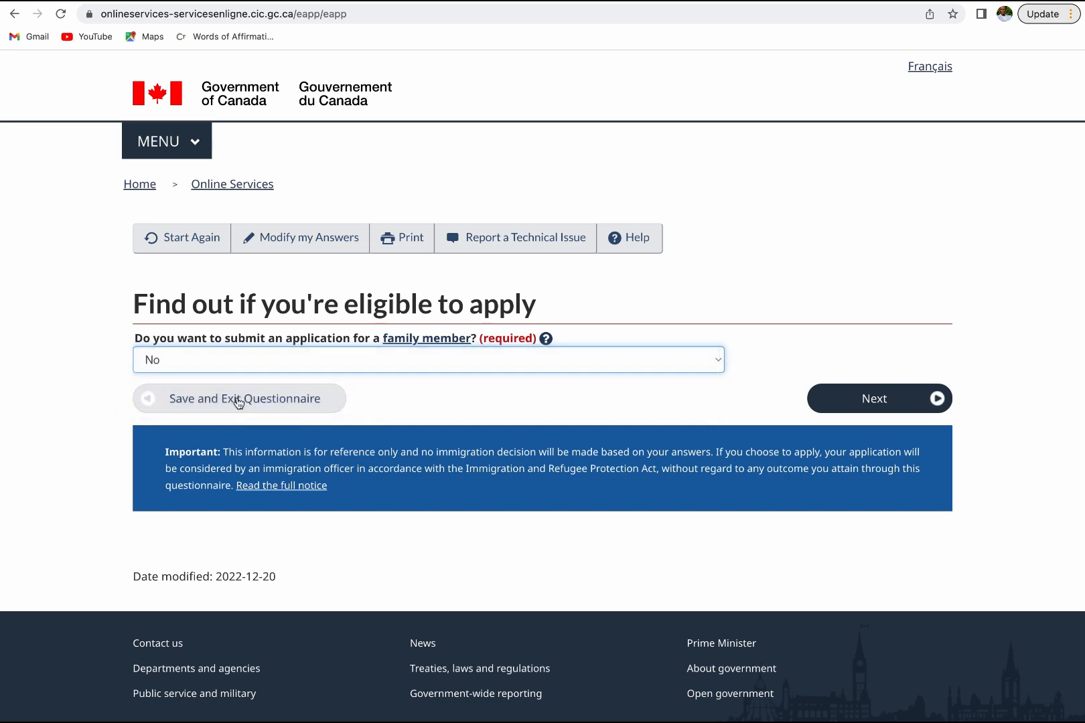
click(887, 411)
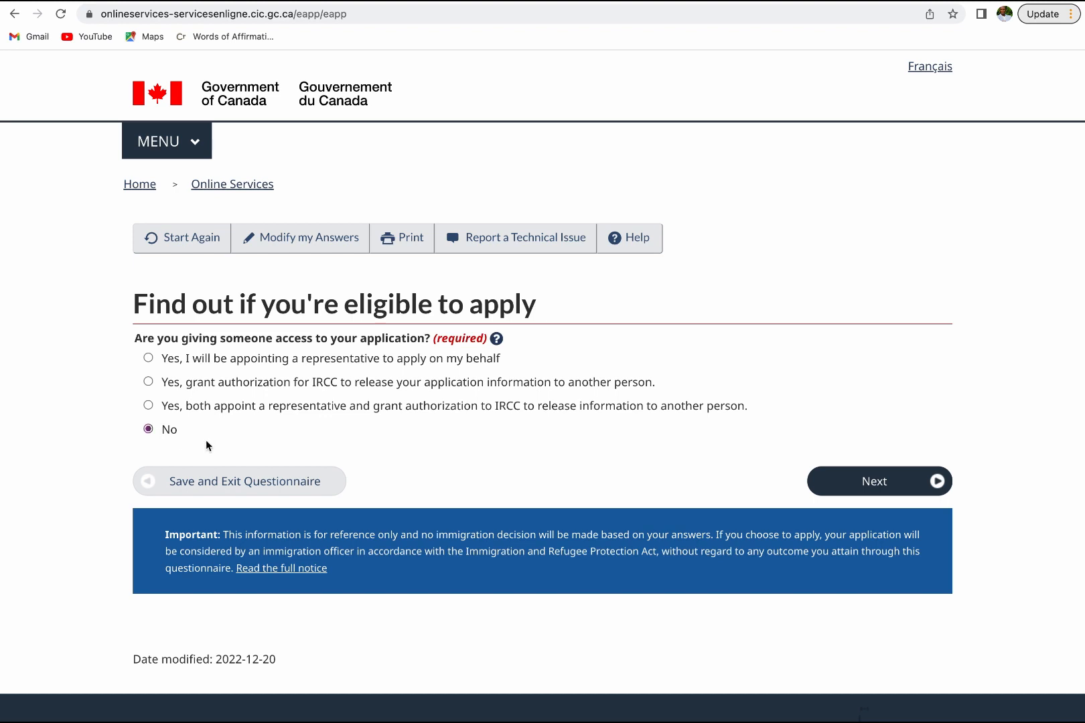
click(912, 489)
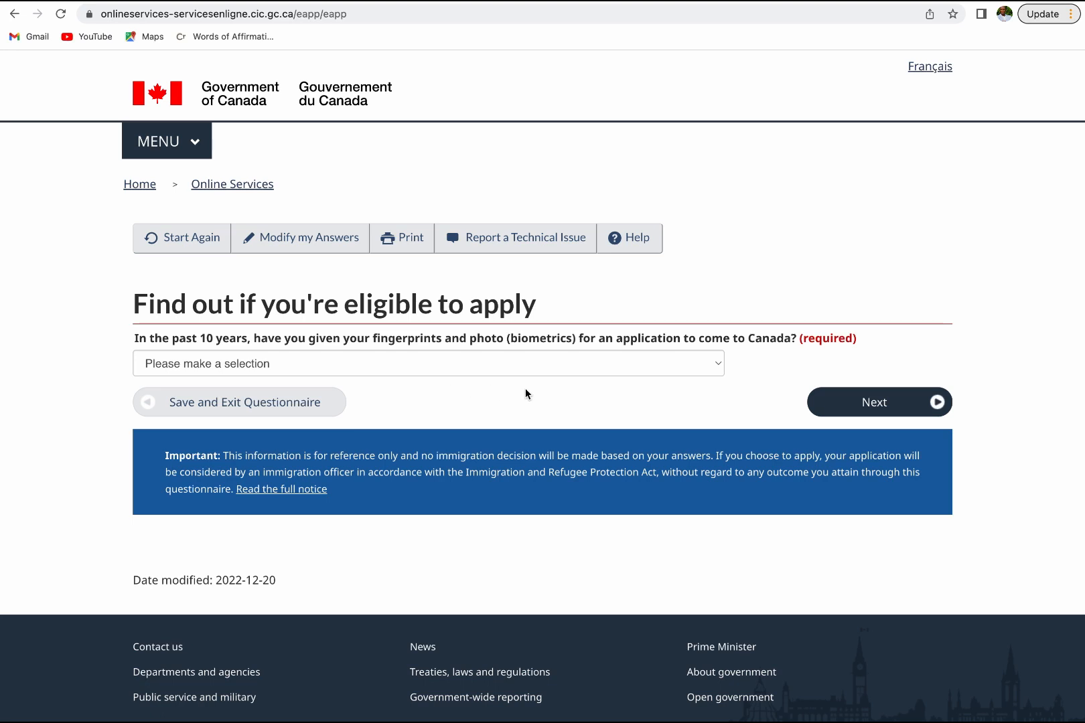
Answer No to having given biometrics in the past 10 years
click(571, 365)
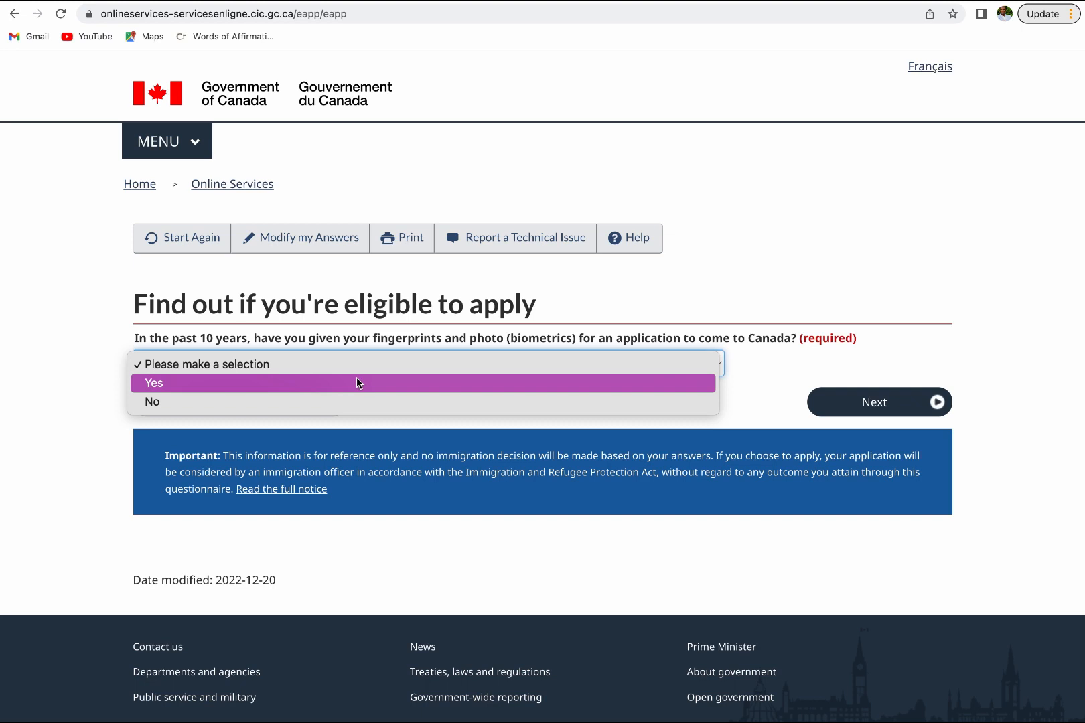
click(314, 403)
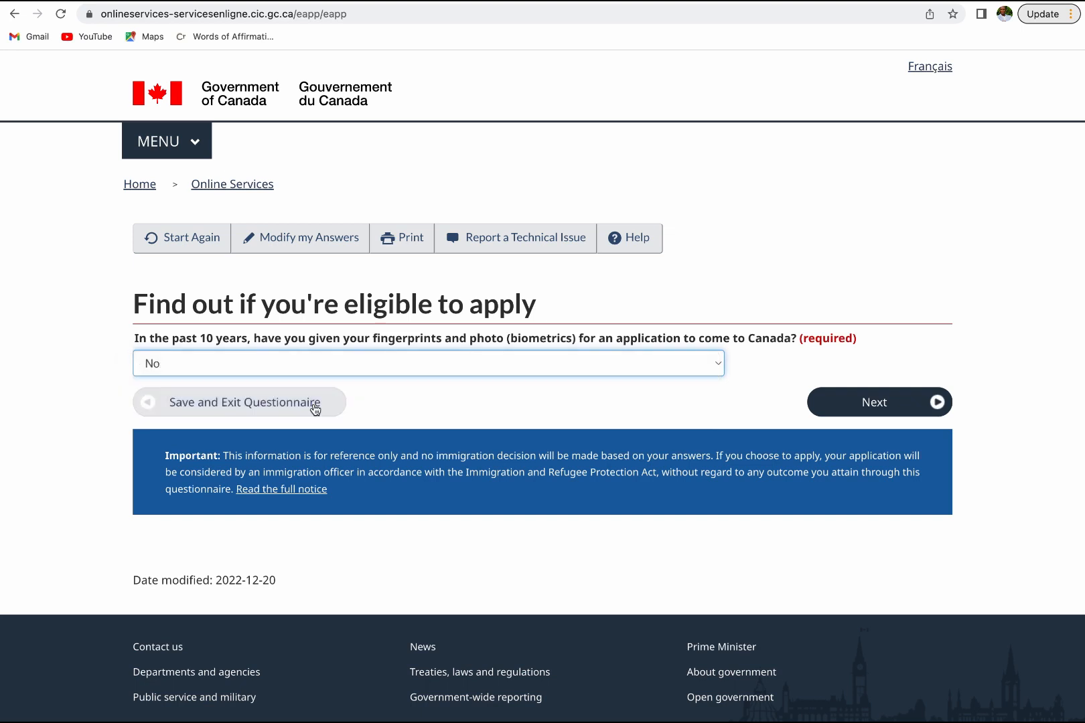
click(892, 413)
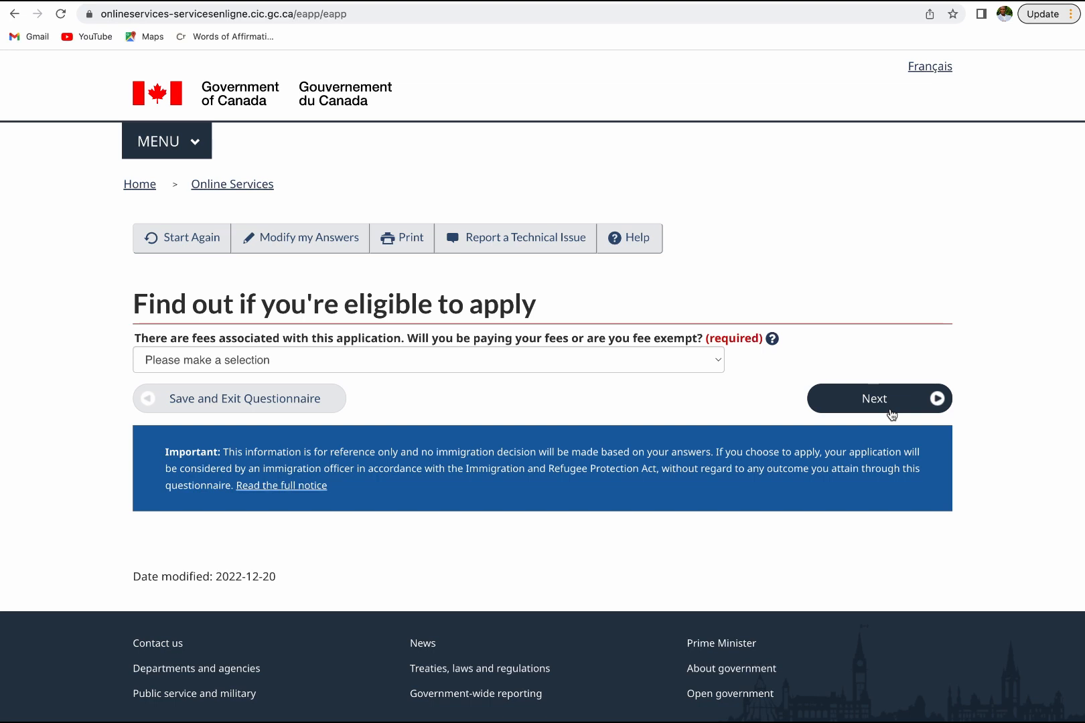
Choose 'Yes, I will be paying my application fees.' for the fee question
click(617, 368)
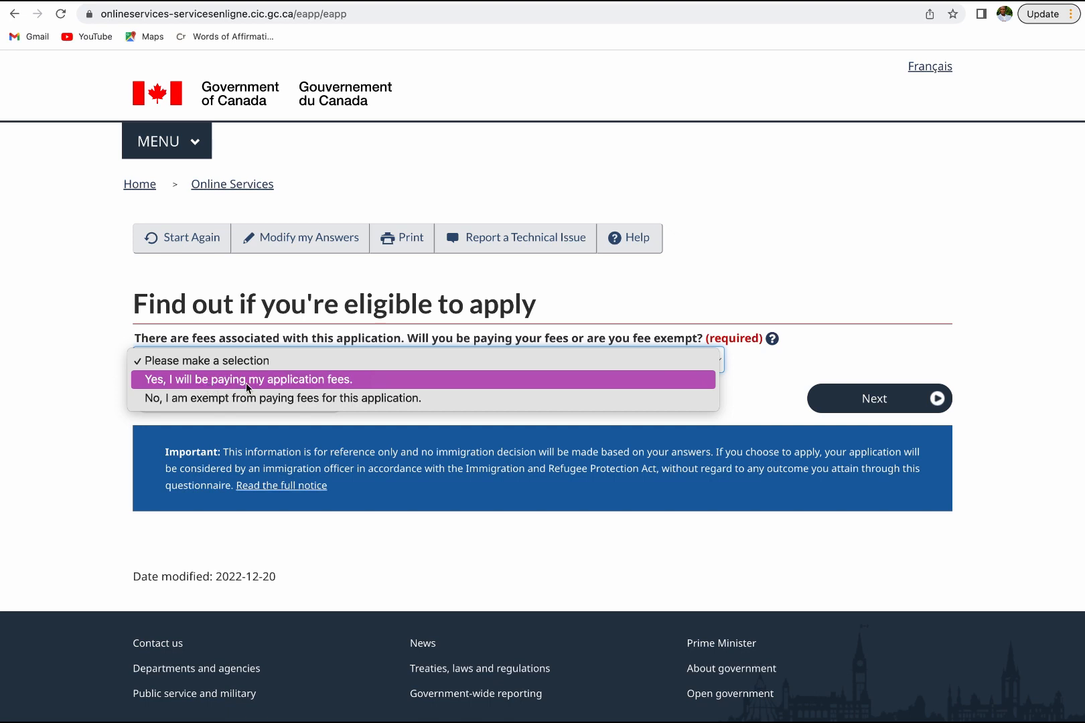
click(331, 381)
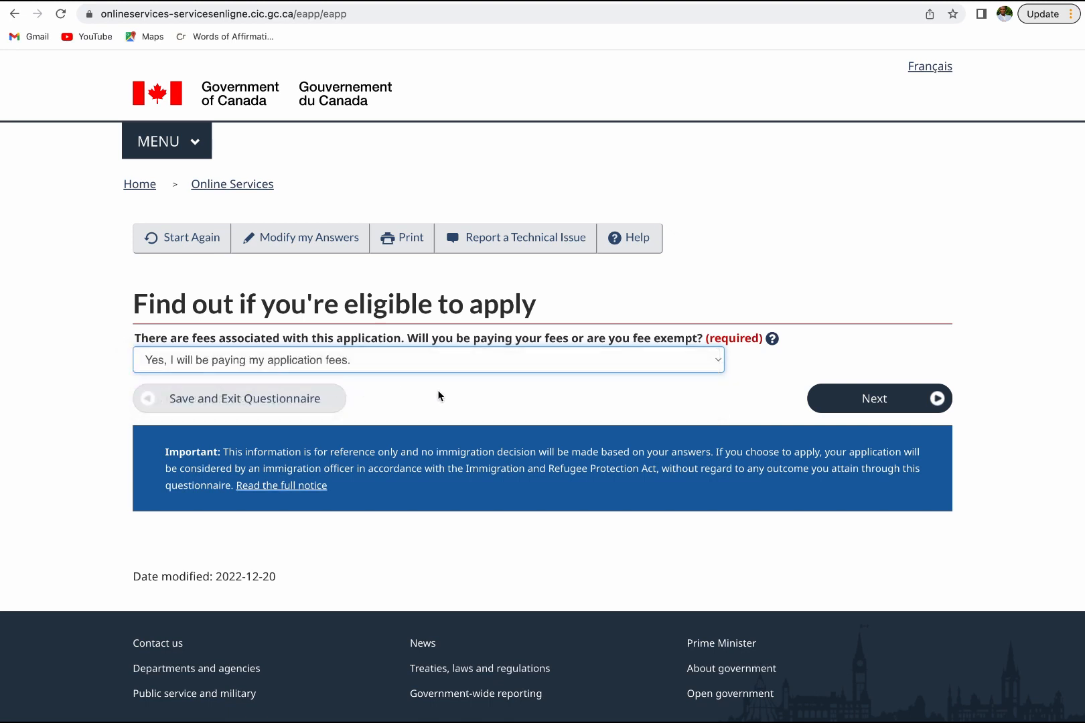
click(854, 407)
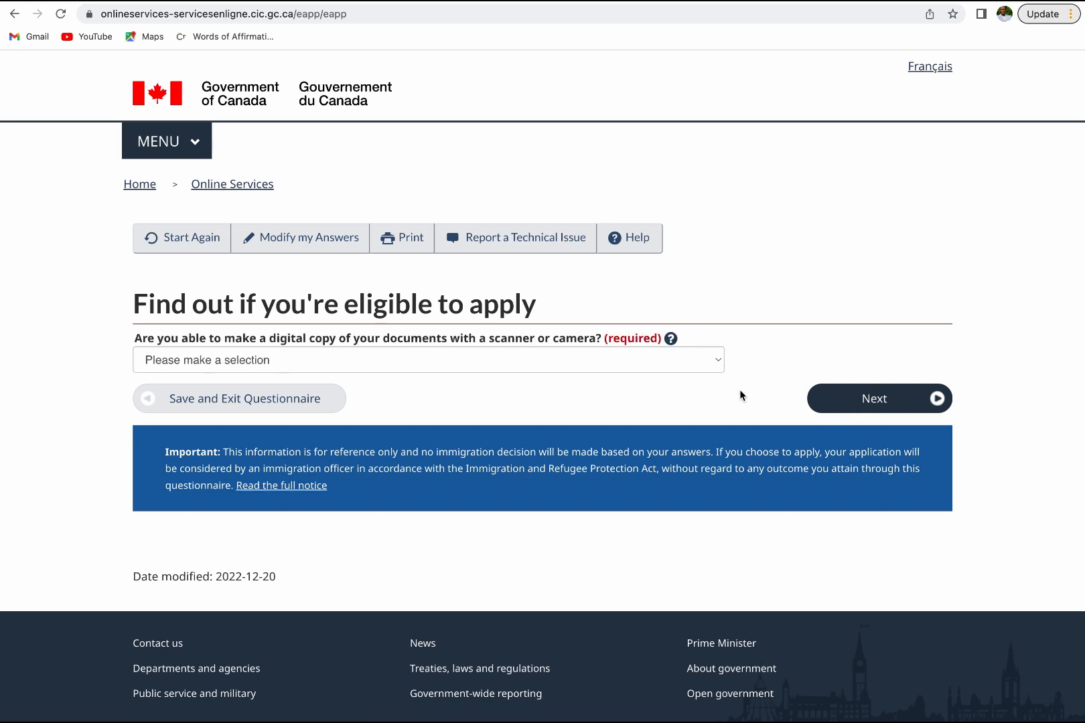
Answer Yes to being able to make digital copies with a scanner or camera
click(363, 362)
click(307, 378)
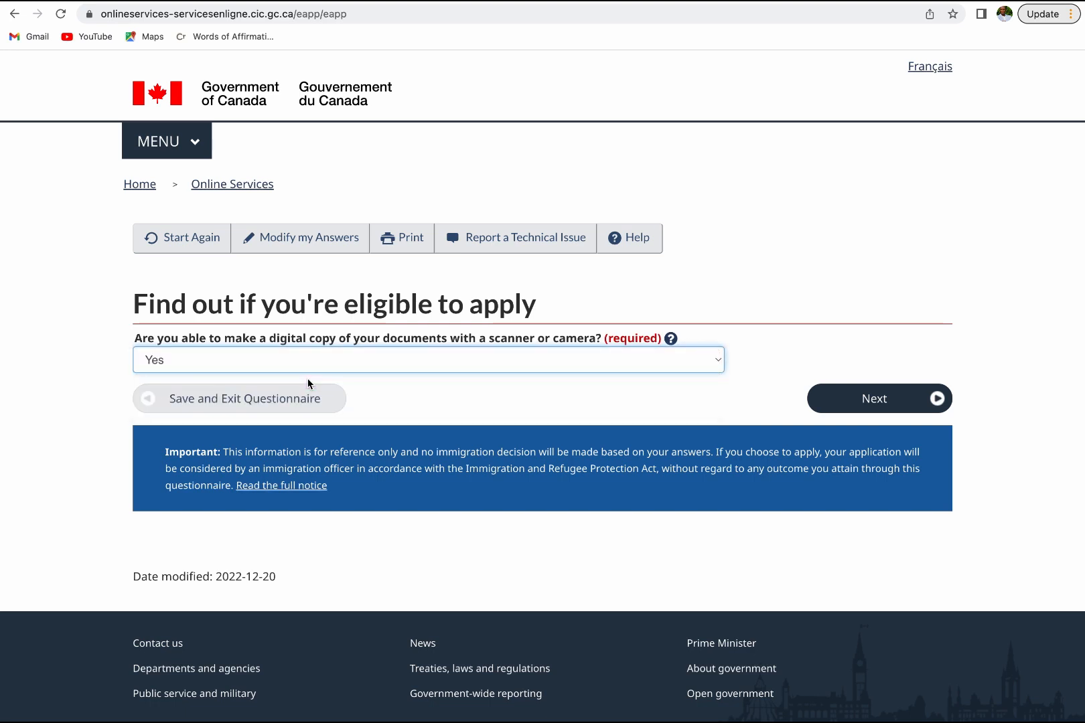
click(854, 401)
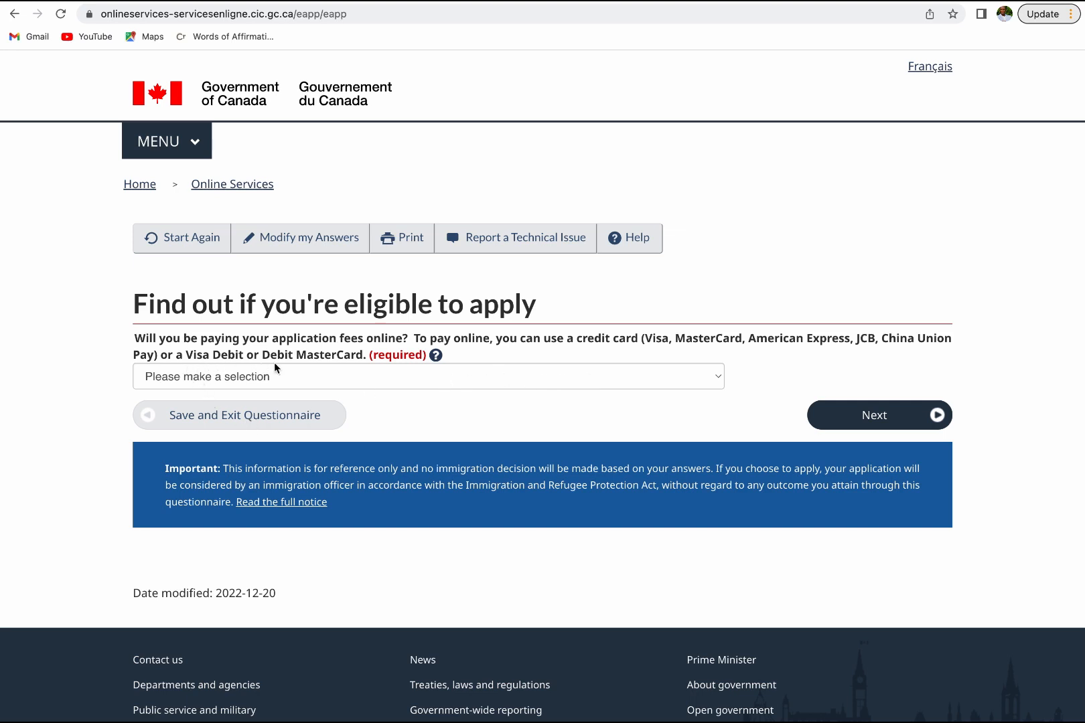
Answer Yes to paying the application fees online and finish the questionnaire
click(327, 380)
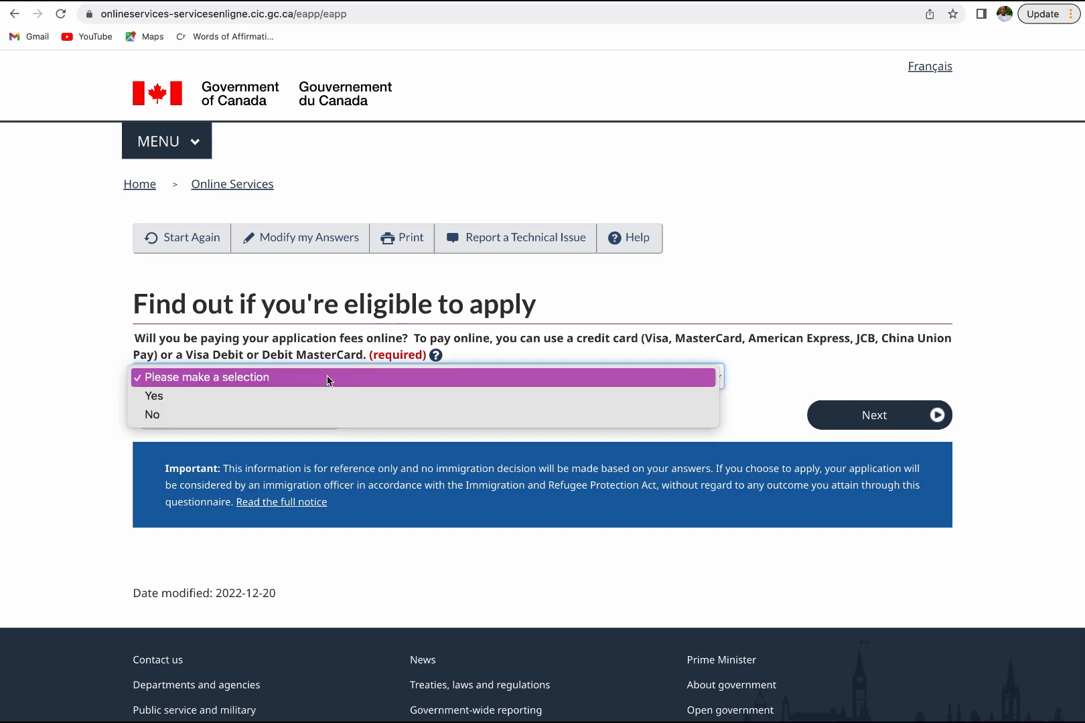
click(286, 397)
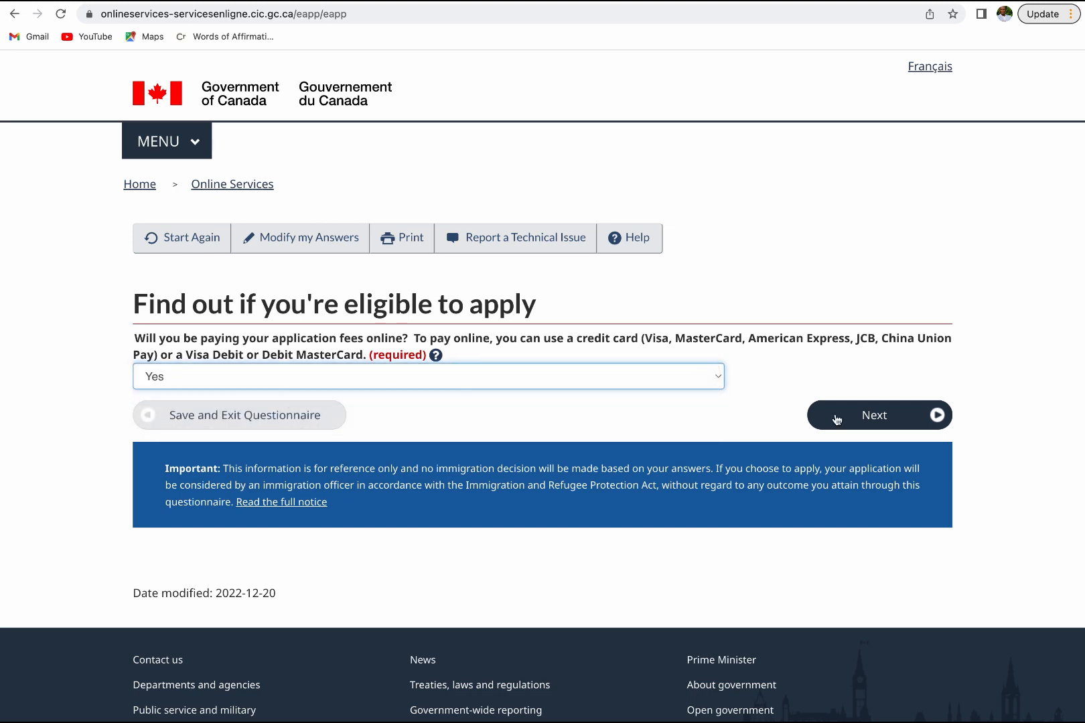
click(880, 417)
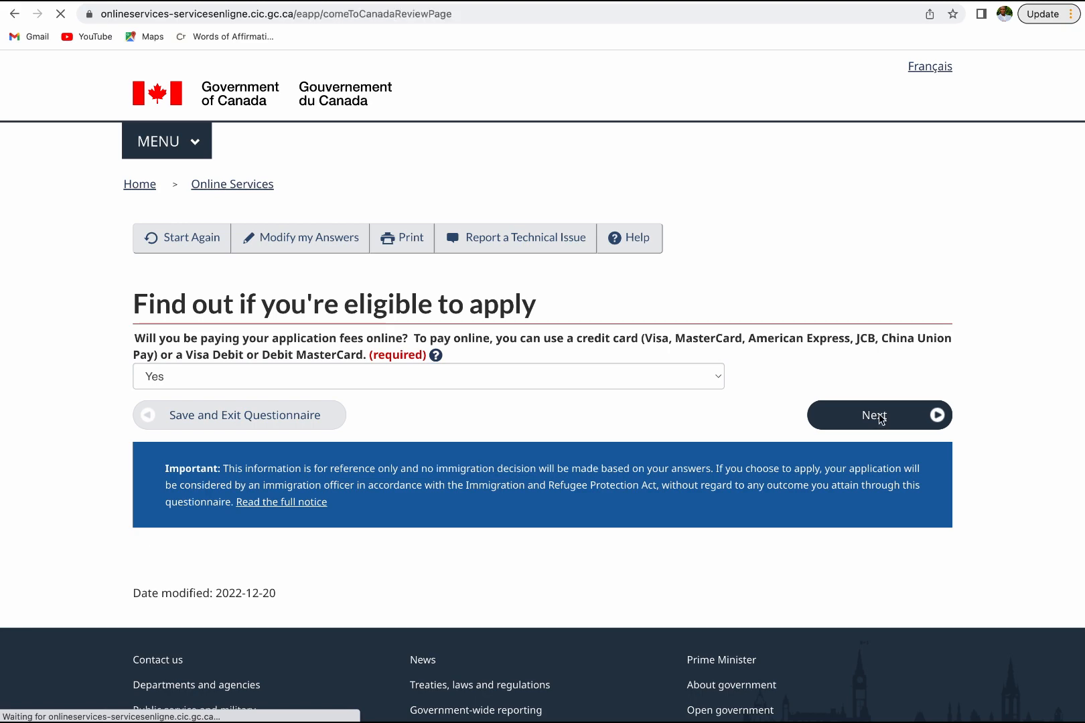
Scroll through the Review your answers page, checking the online fee and scanning answers
scroll(639, 504, down, 3)
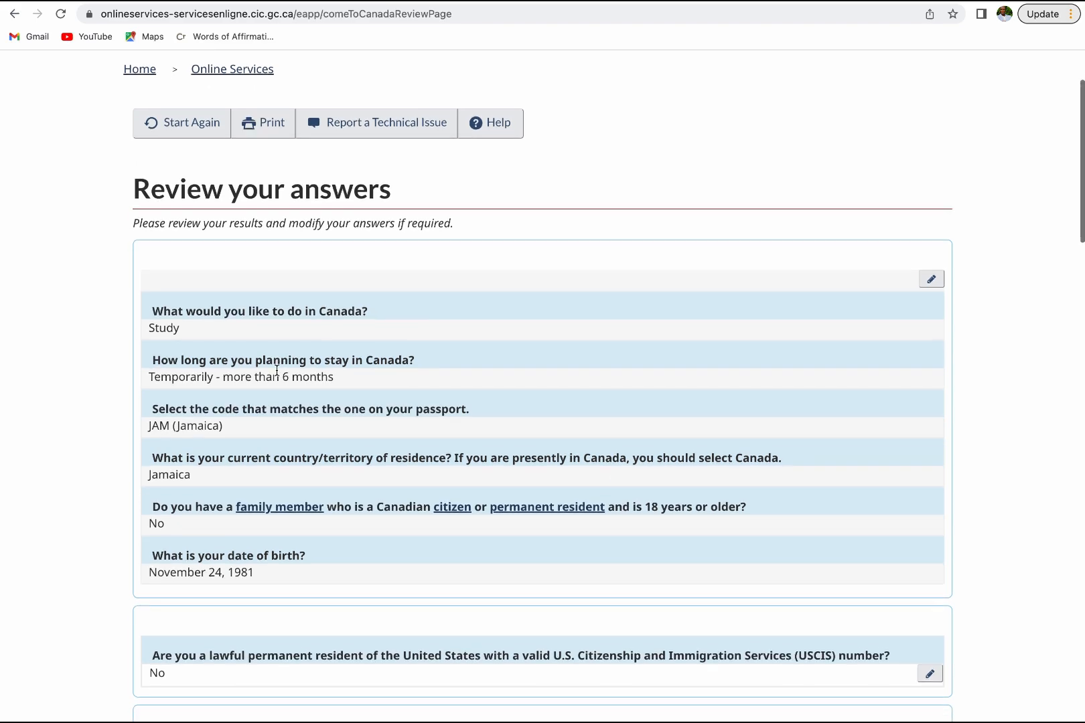
scroll(281, 372, down, 3)
scroll(290, 376, down, 1)
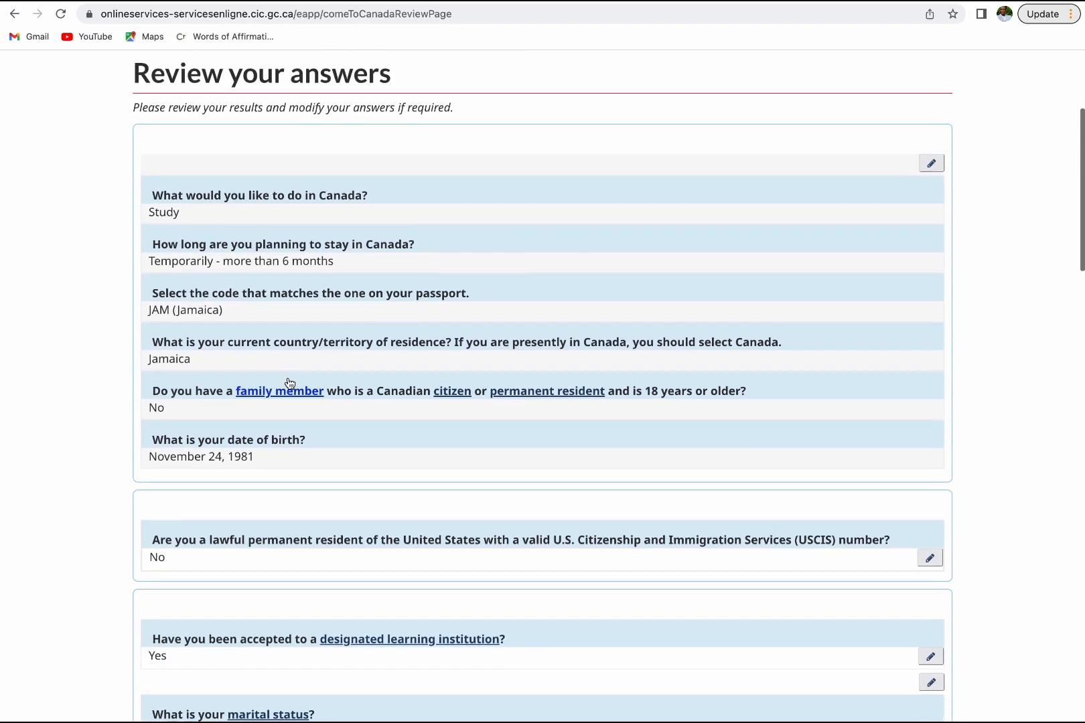
scroll(289, 376, up, 3)
scroll(288, 376, down, 3)
scroll(288, 380, down, 1)
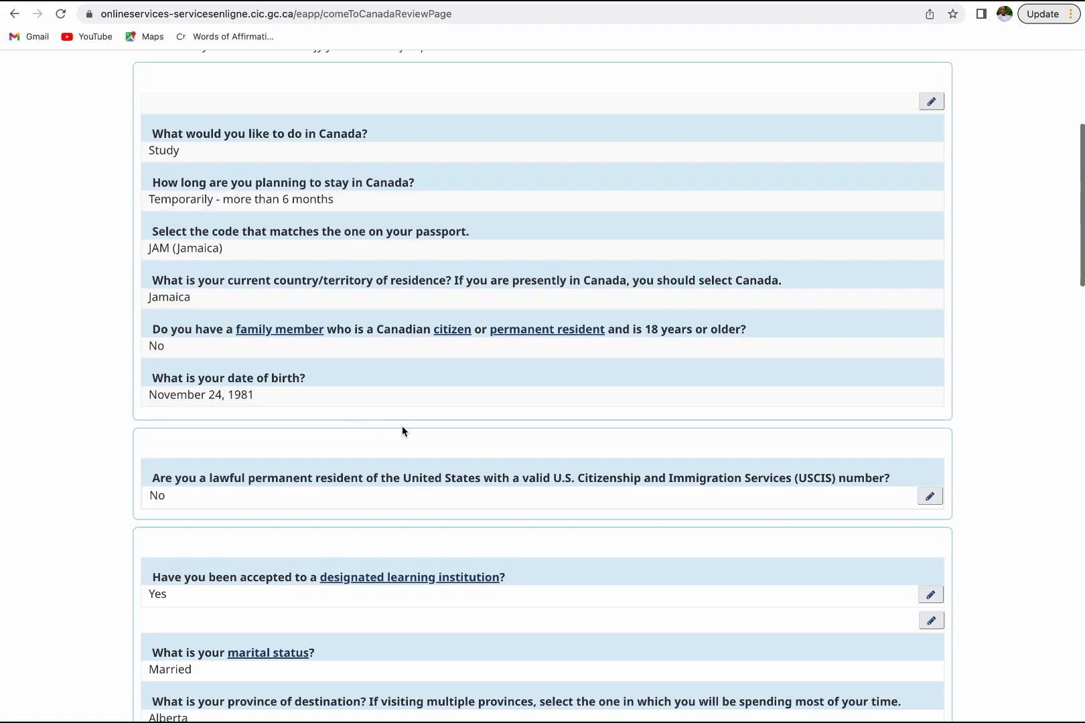
scroll(447, 461, up, 2)
scroll(447, 462, up, 1)
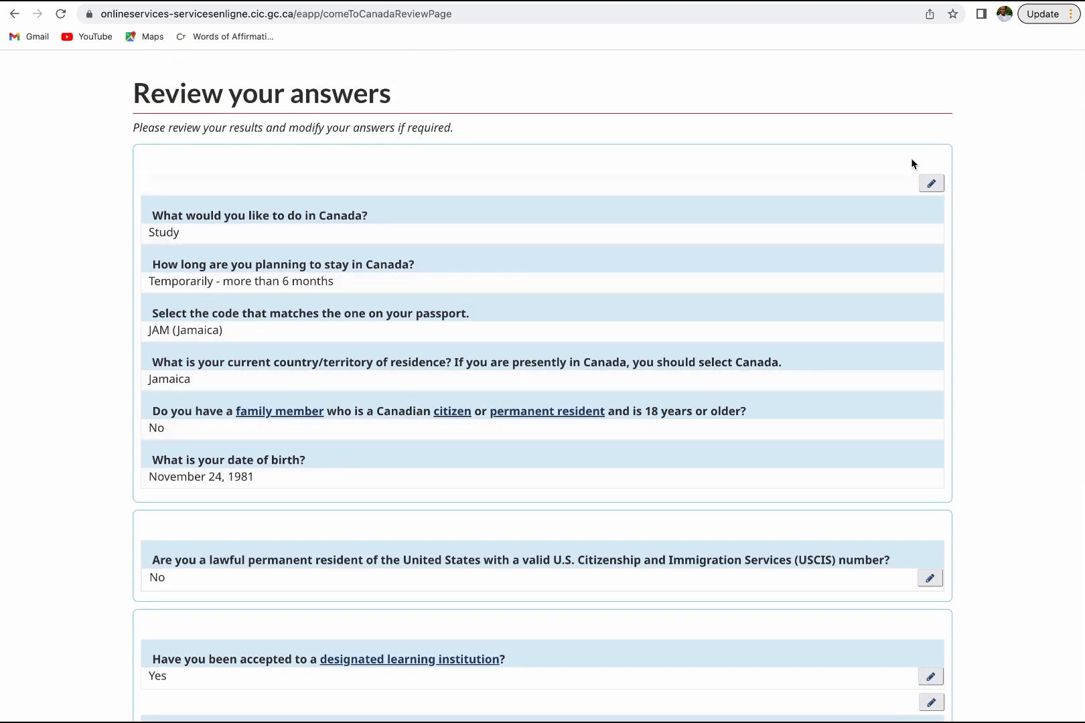
scroll(924, 285, down, 3)
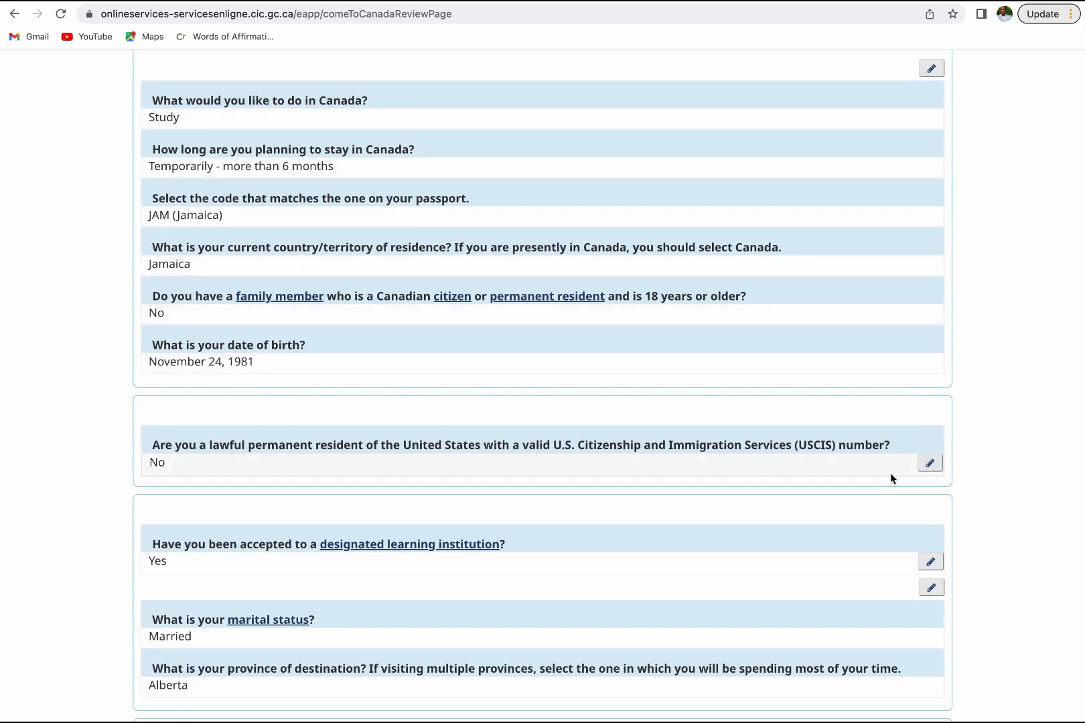
scroll(898, 462, down, 3)
scroll(904, 453, down, 5)
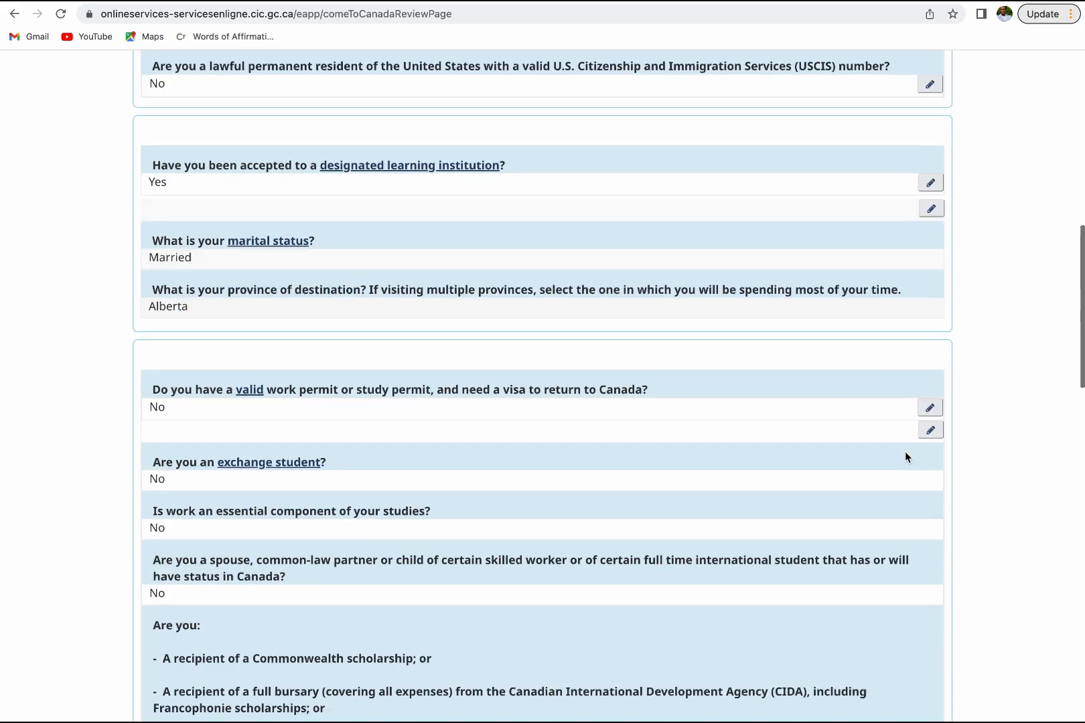
scroll(898, 463, down, 15)
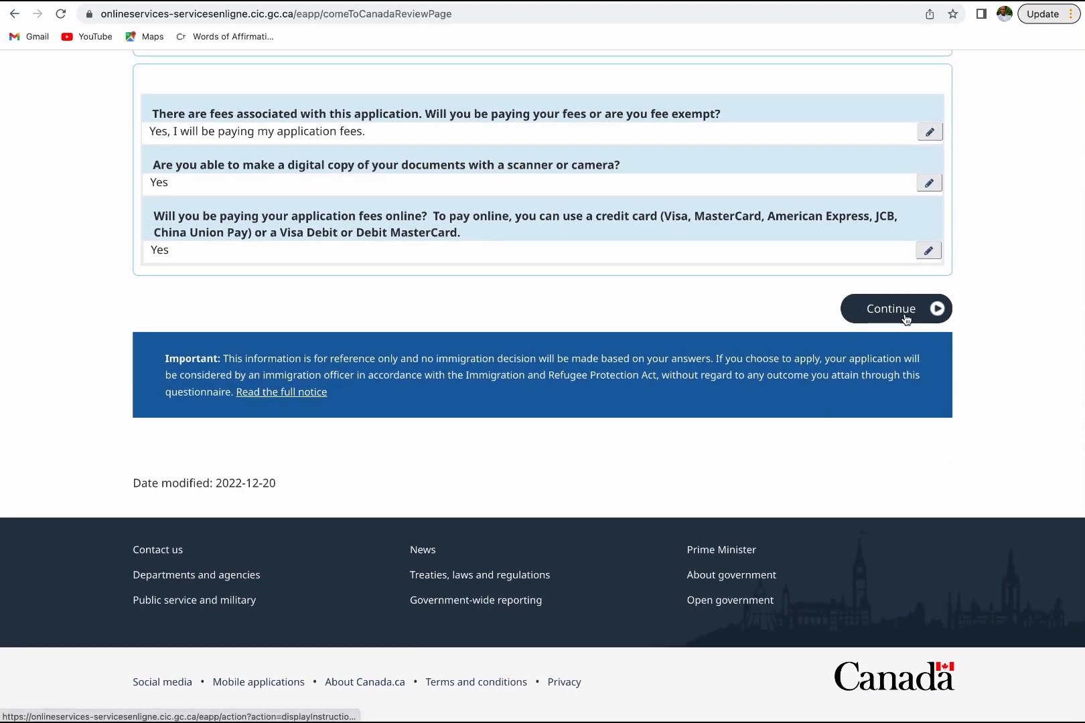
Continue from the review page to the Submitting your application instructions and read the first steps
click(906, 320)
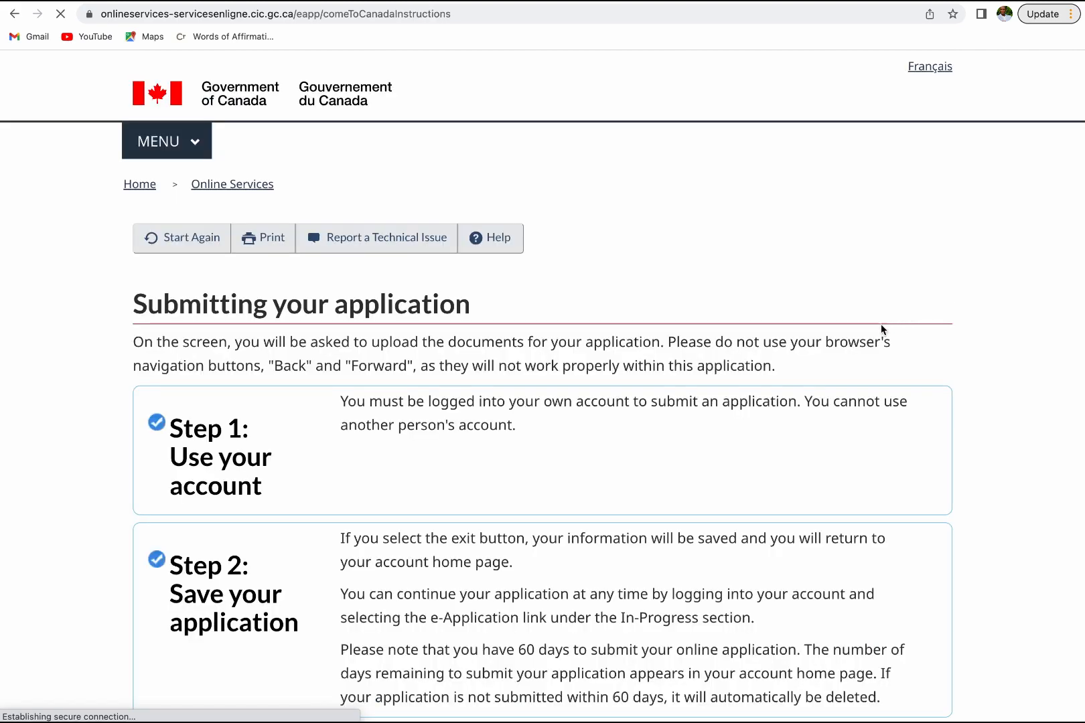
scroll(460, 382, down, 3)
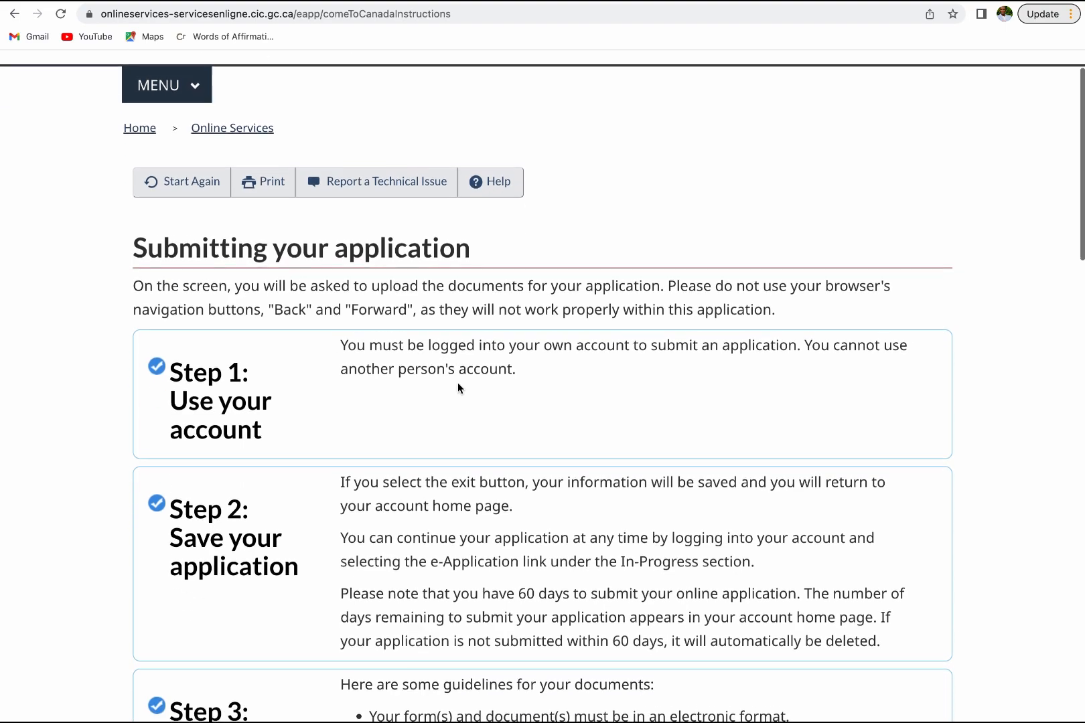
scroll(456, 385, up, 2)
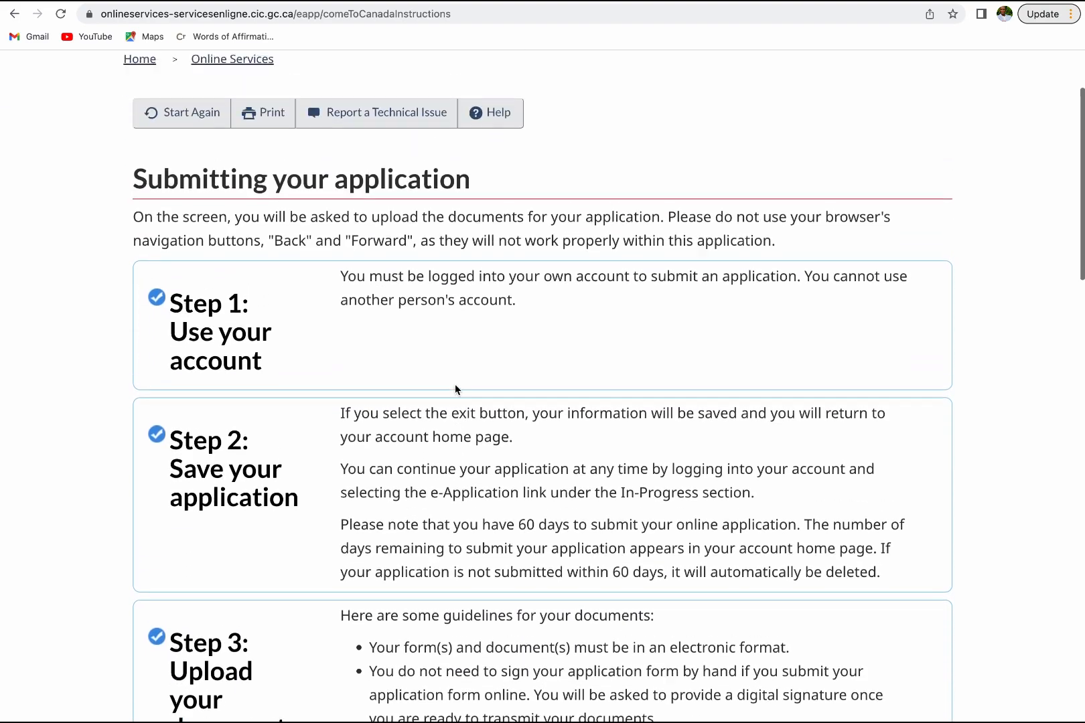
scroll(452, 385, down, 2)
scroll(452, 382, down, 1)
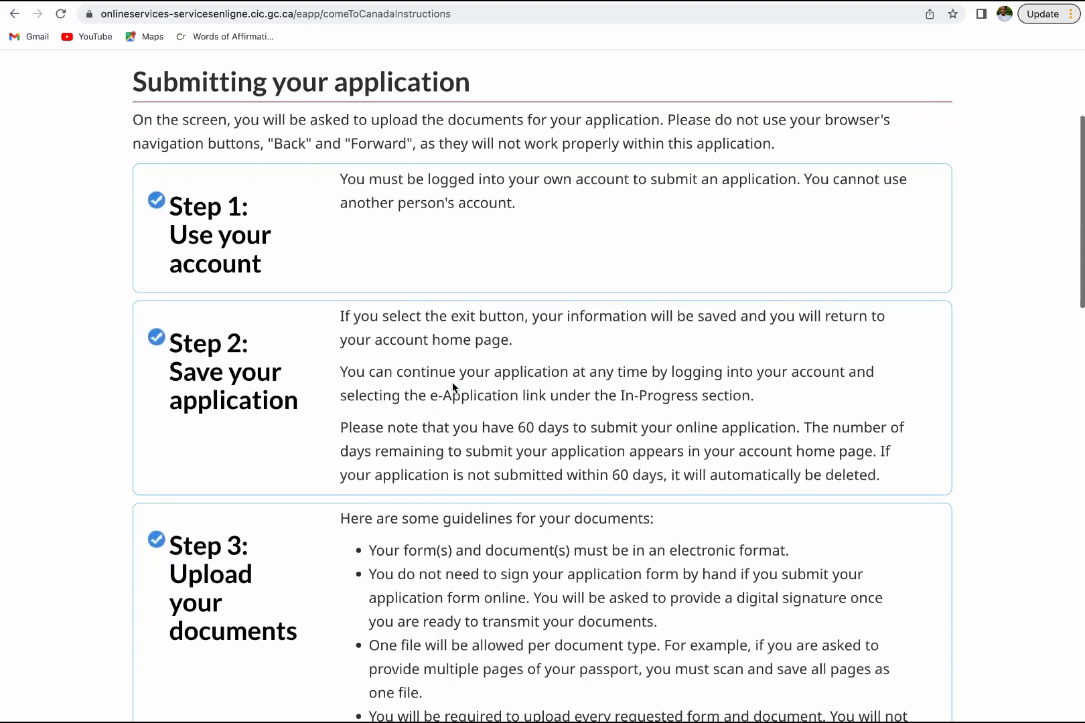
scroll(307, 312, down, 4)
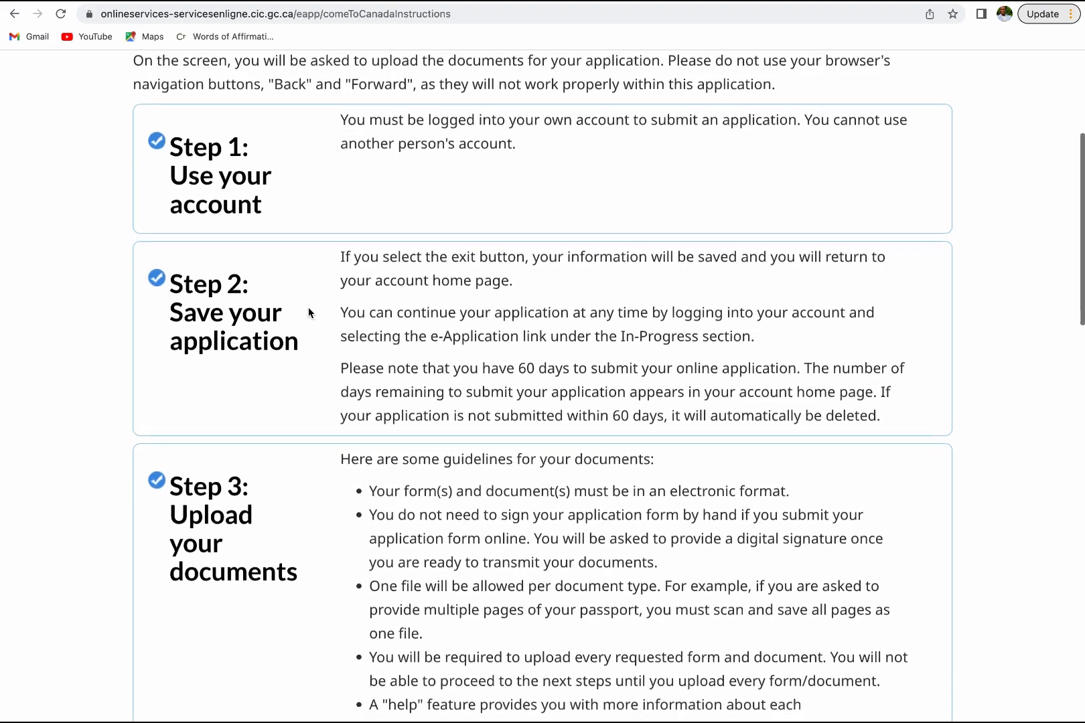
scroll(308, 308, down, 10)
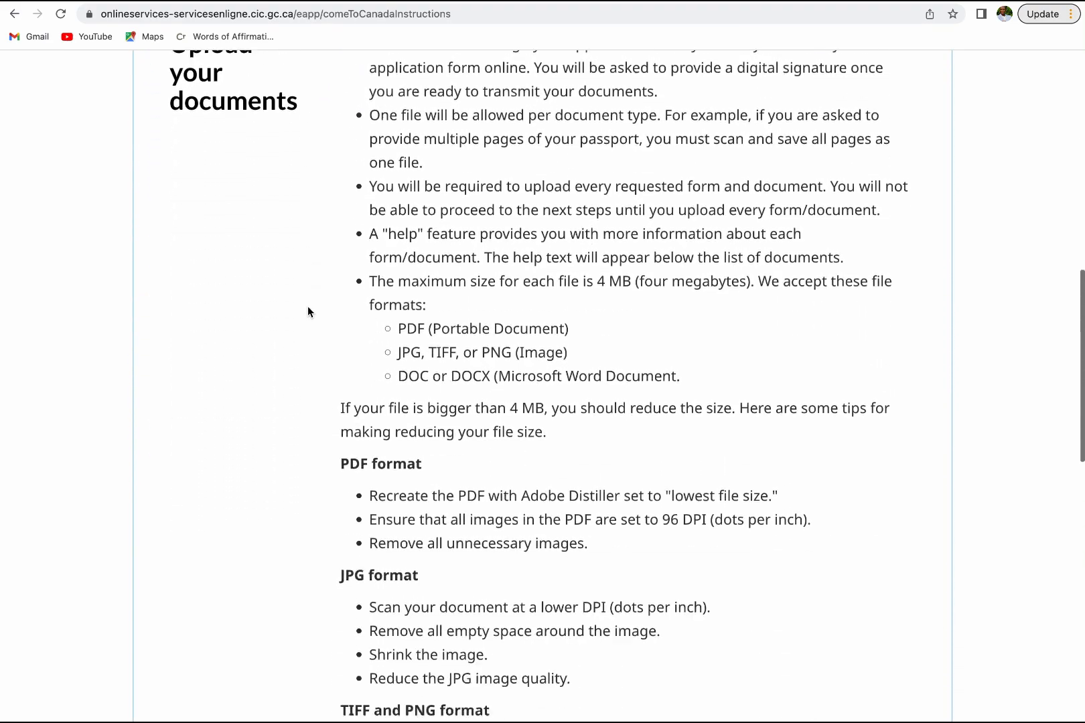
scroll(308, 308, down, 3)
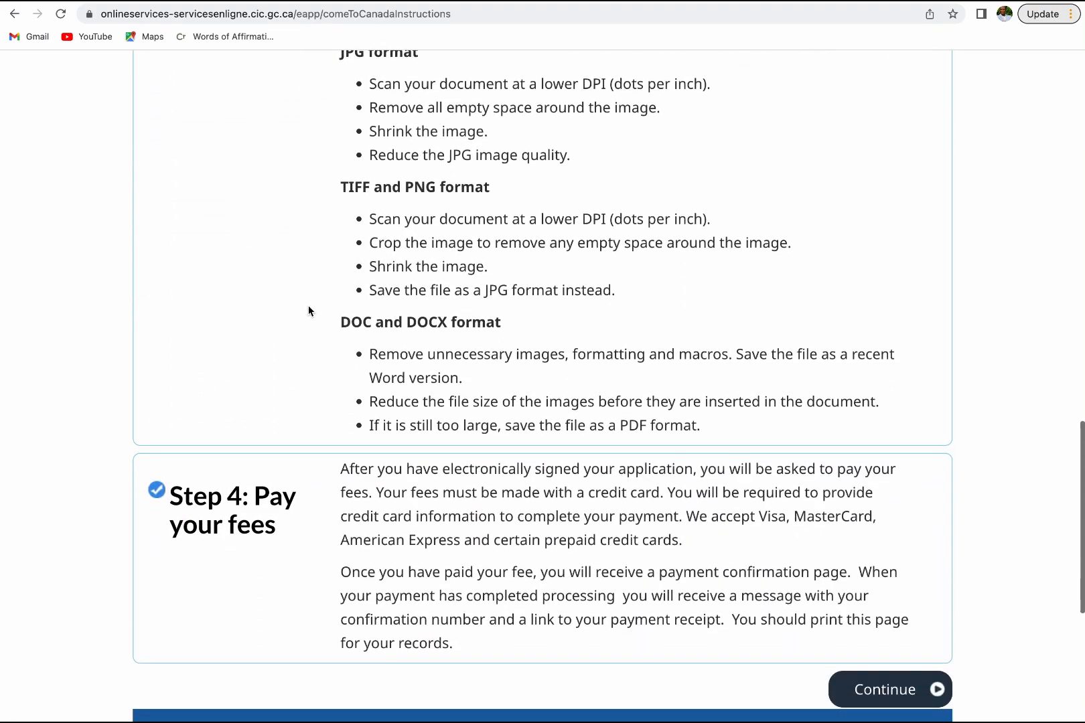
scroll(308, 309, up, 6)
scroll(309, 312, up, 4)
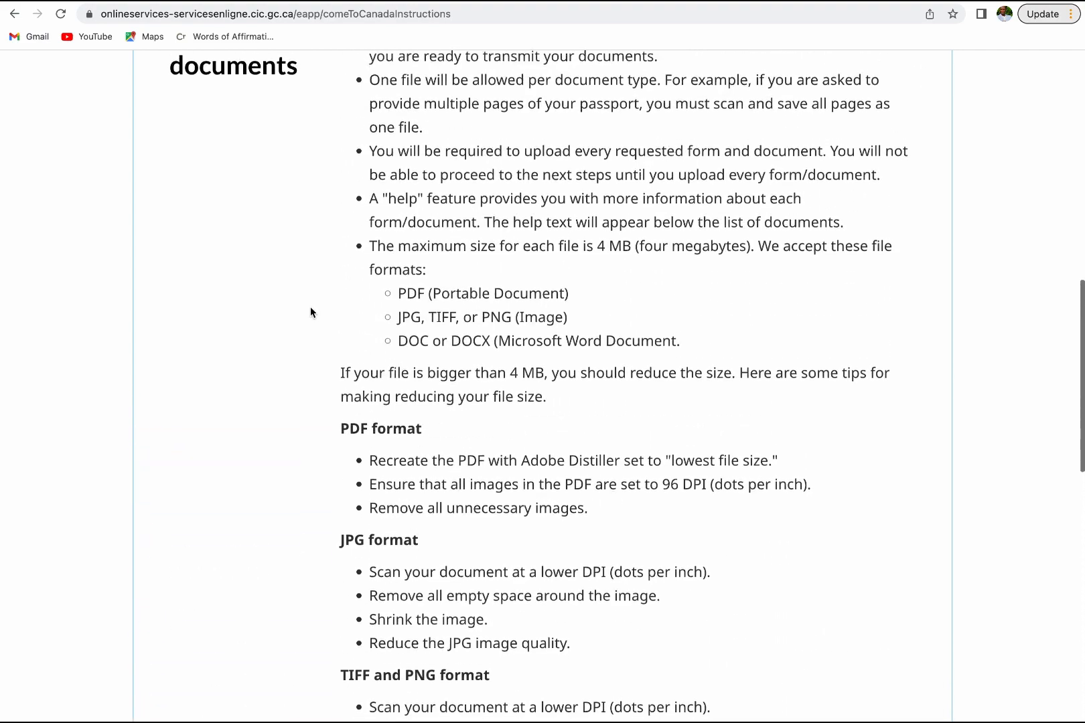
Read the remaining submission steps through Step 4 and continue to the document checklist
scroll(308, 314, down, 3)
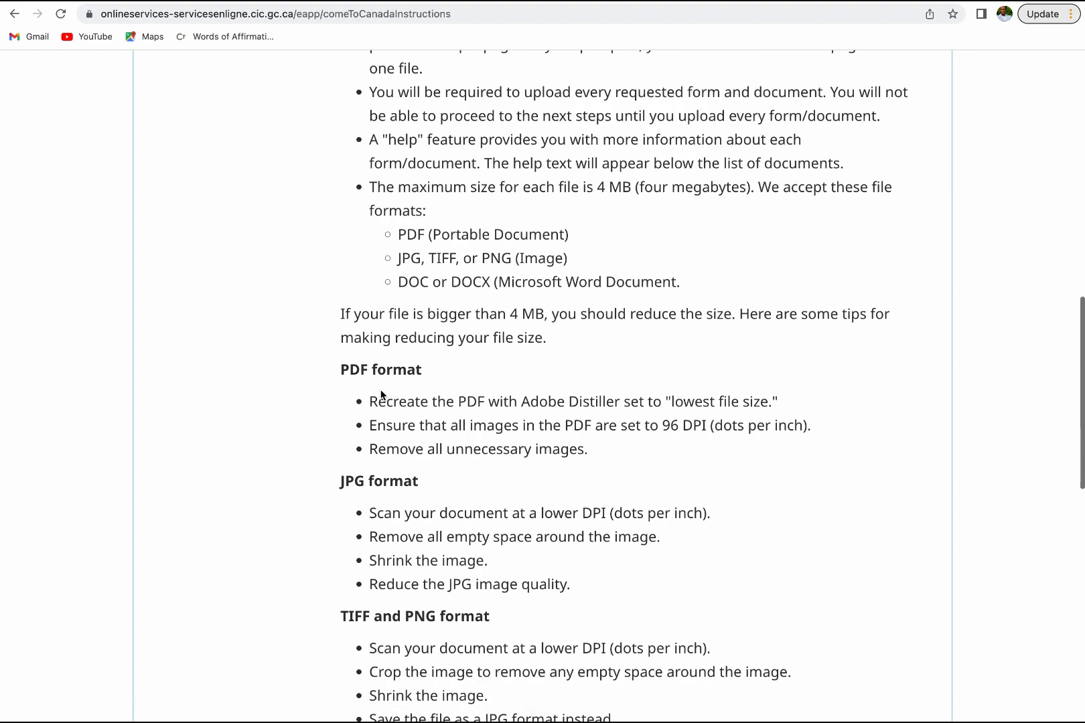
scroll(426, 380, down, 4)
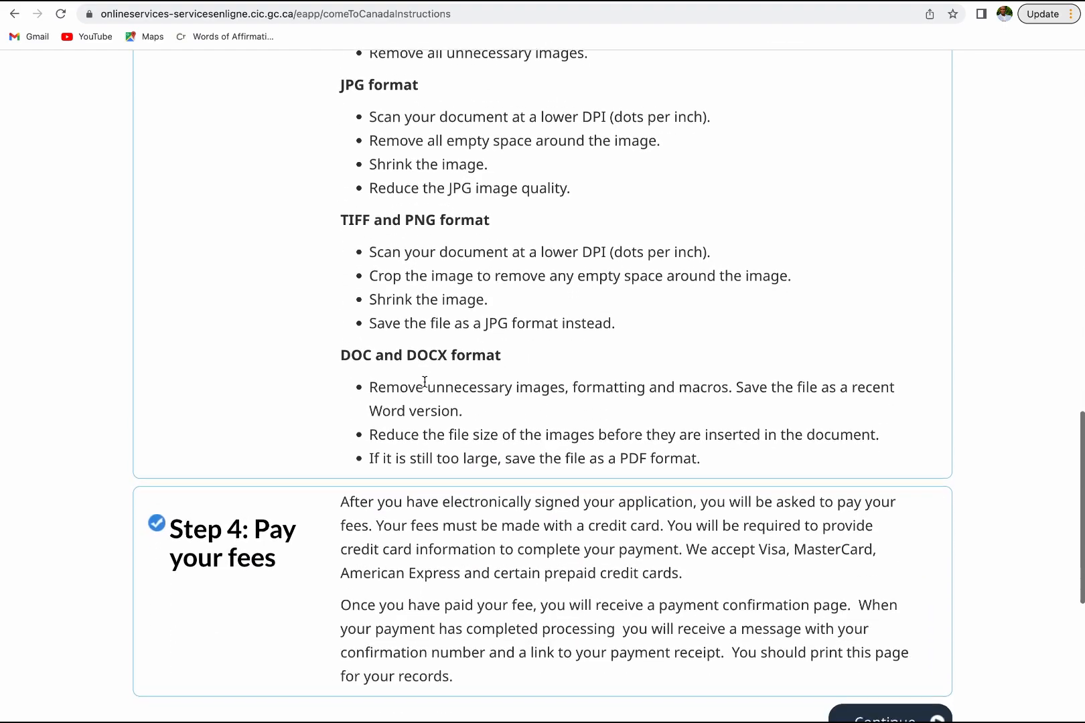
scroll(431, 385, down, 6)
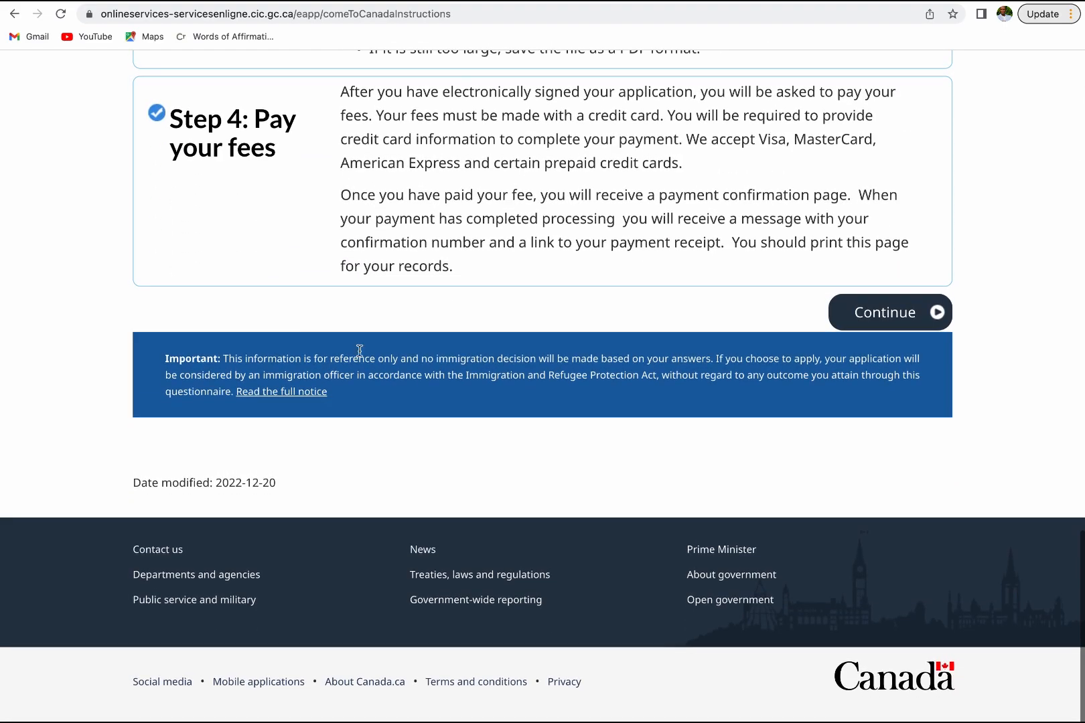
scroll(223, 307, up, 10)
scroll(222, 307, up, 8)
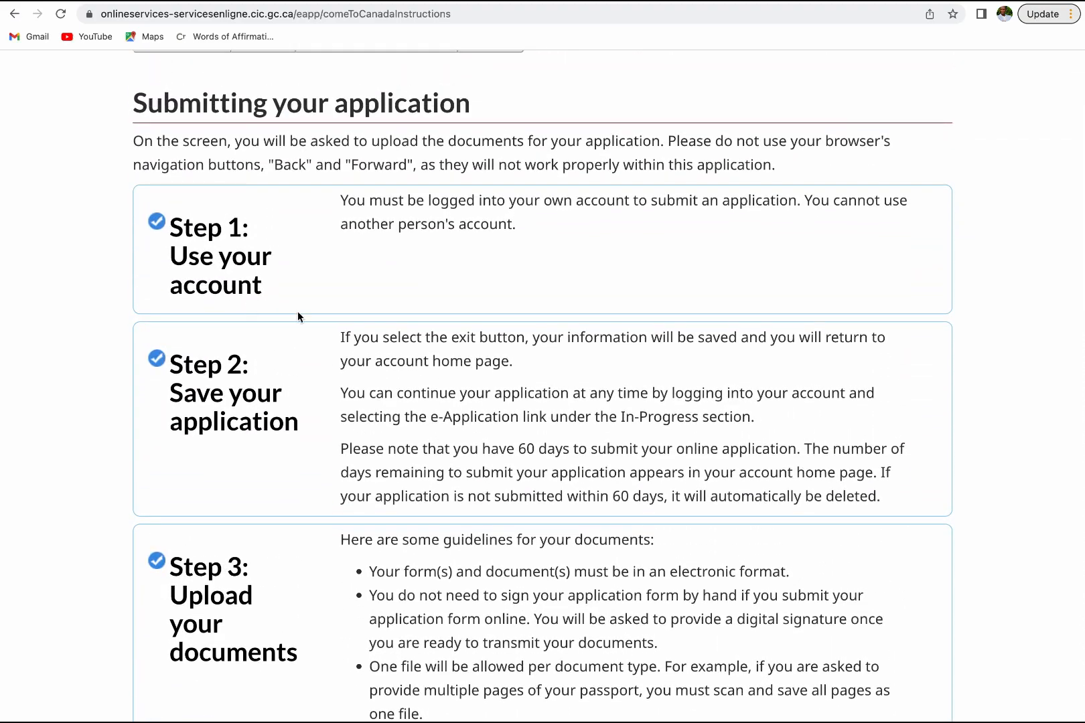
scroll(302, 314, down, 3)
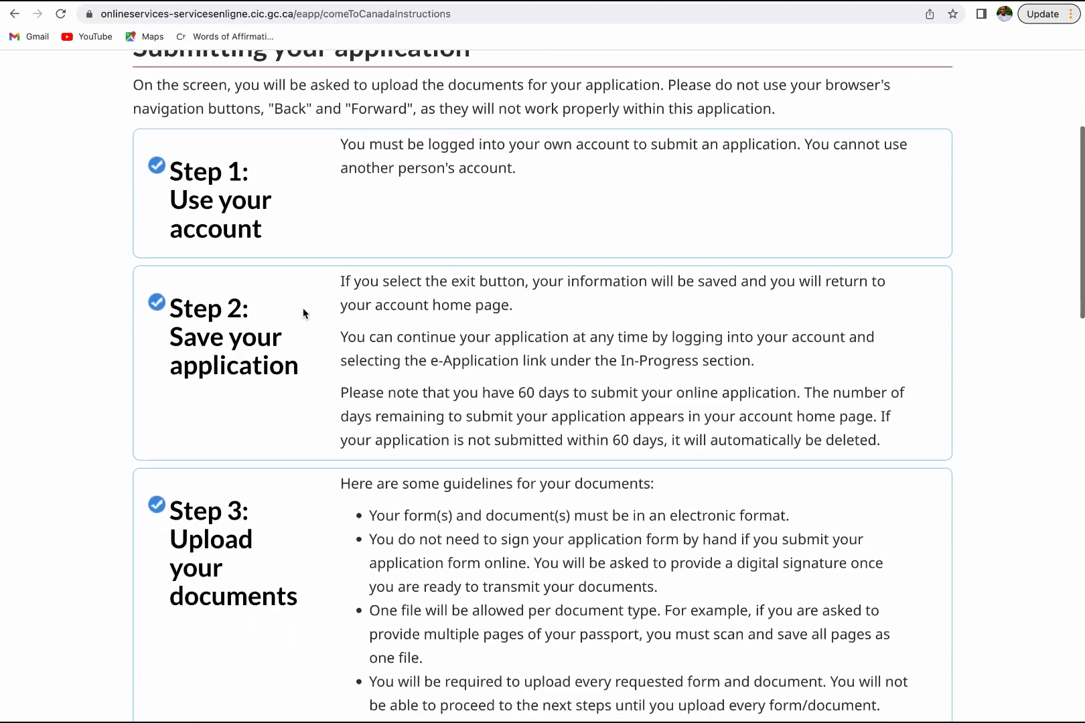
scroll(302, 320, up, 5)
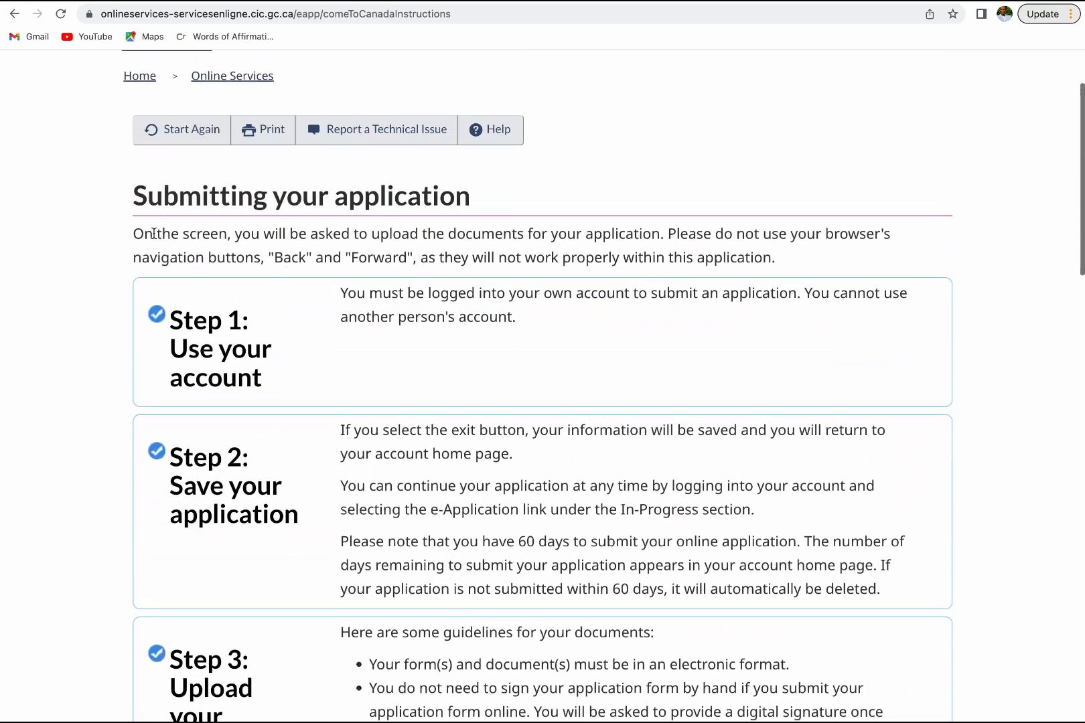
drag(128, 196, 520, 204)
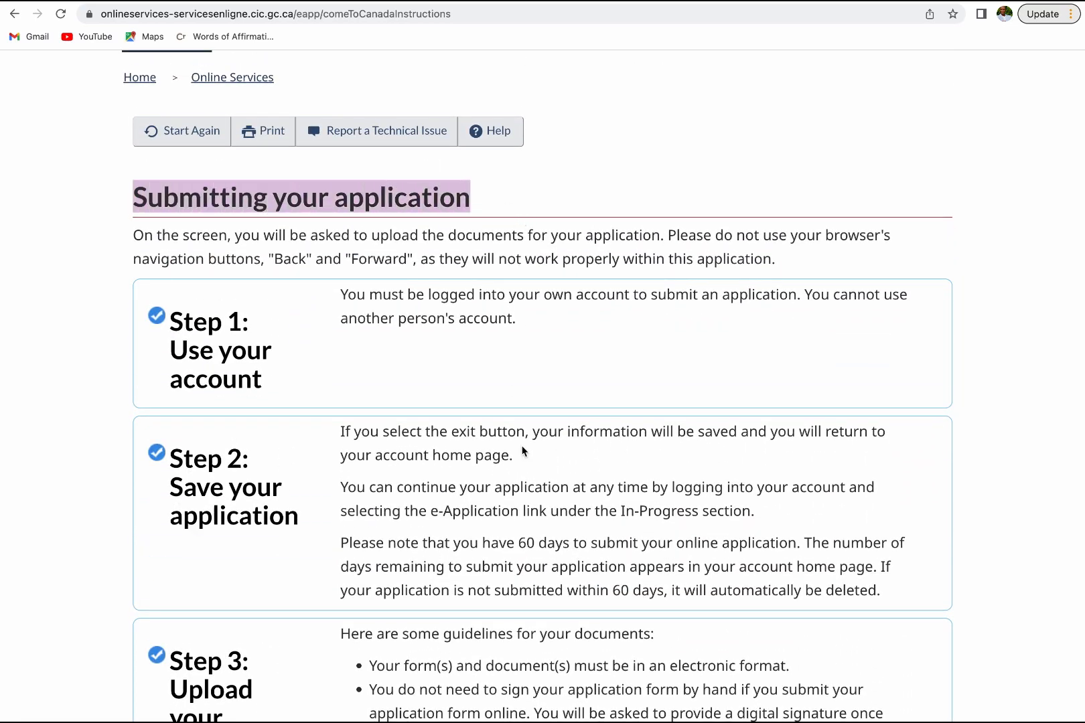
scroll(524, 451, down, 15)
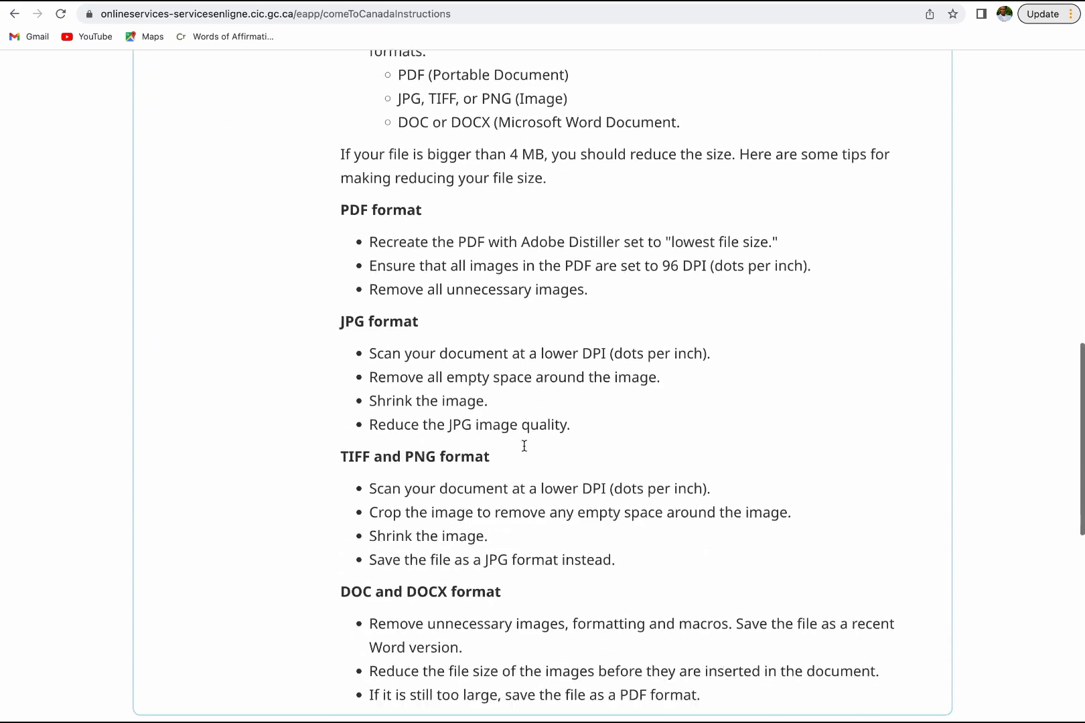
scroll(523, 450, down, 1)
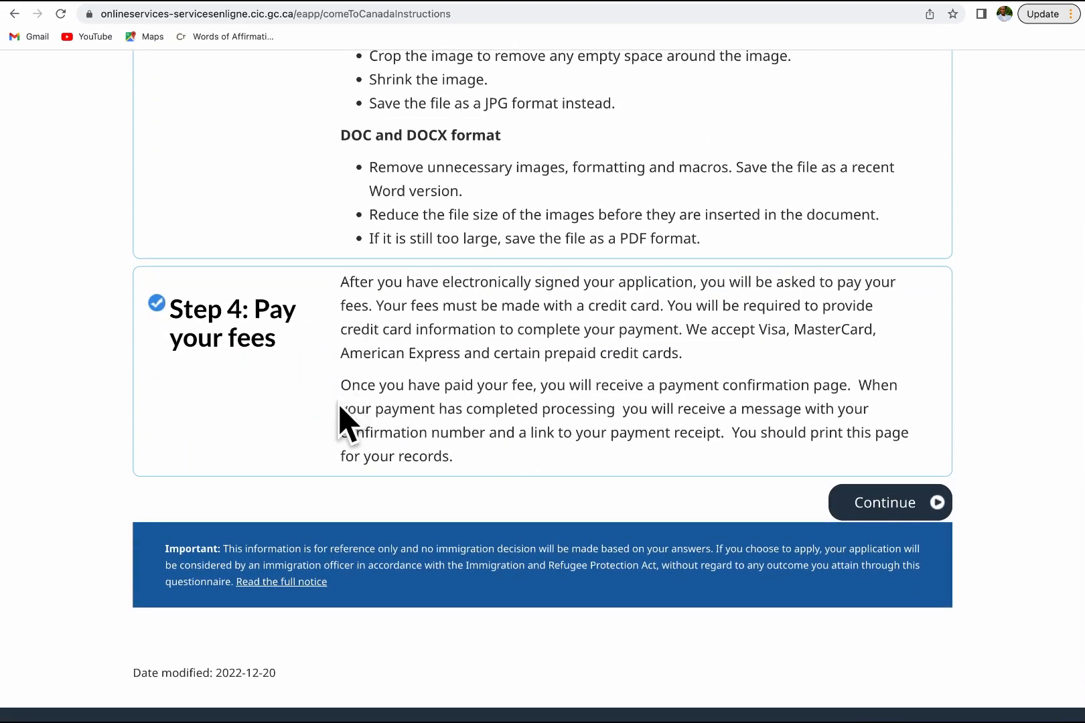
click(878, 507)
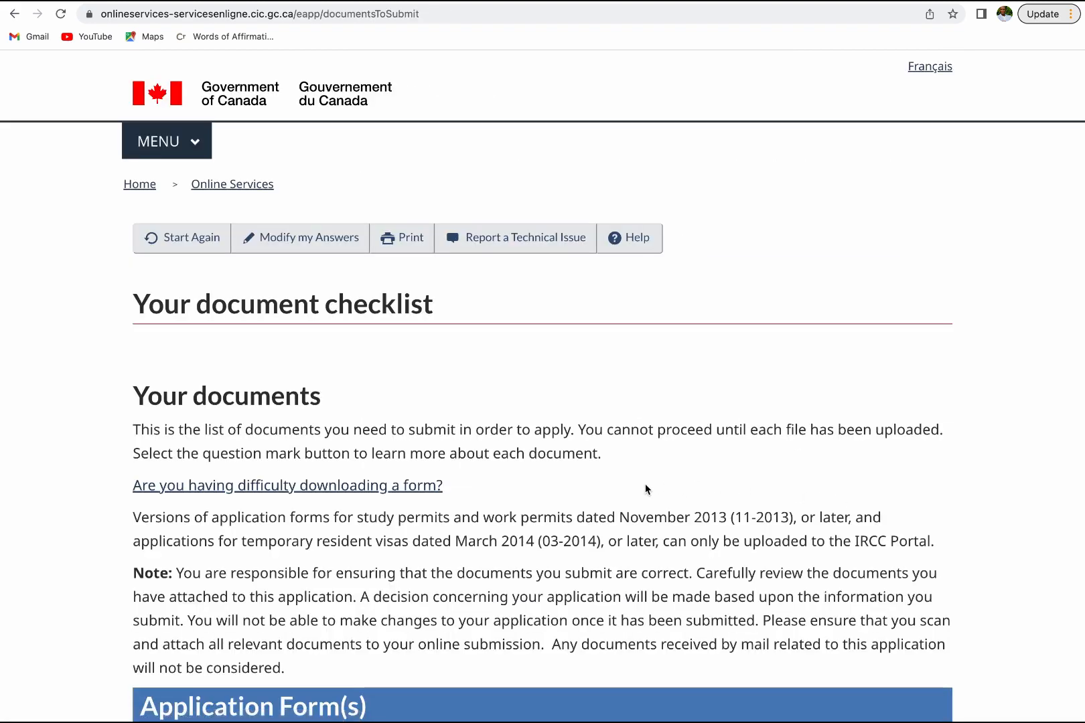
Scroll to the Application Form(s) and Supporting Documents tables listing IMM1294, Passport and IMM5645
scroll(644, 483, down, 3)
scroll(622, 482, up, 3)
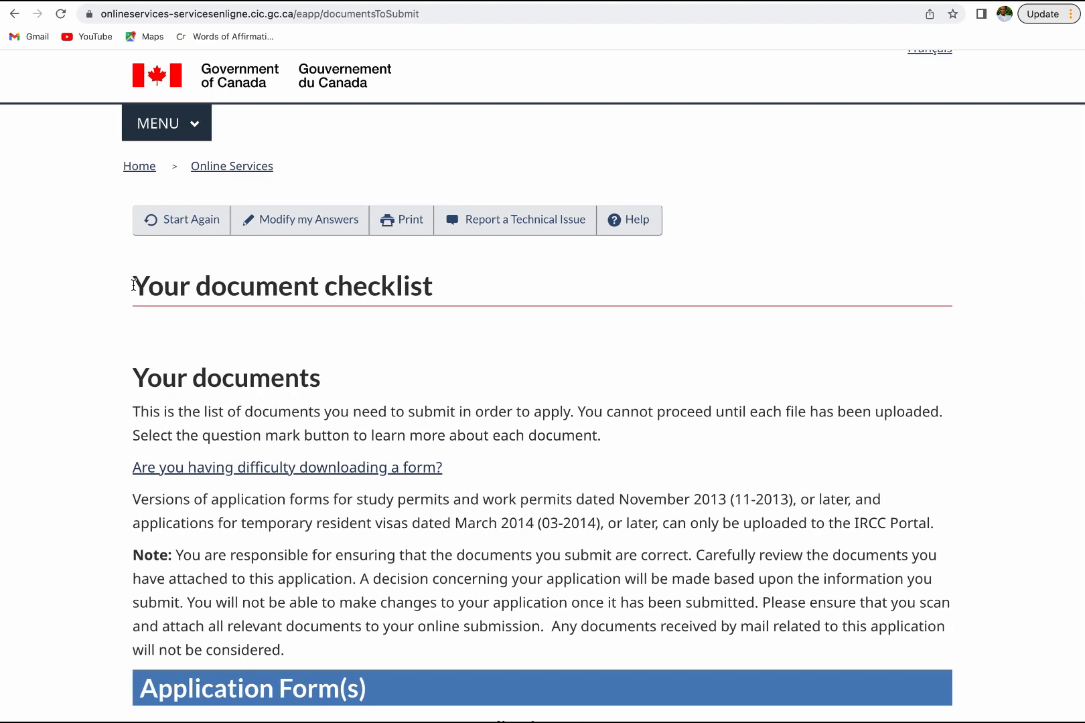
scroll(133, 285, down, 1)
scroll(133, 285, up, 1)
drag(137, 281, 425, 286)
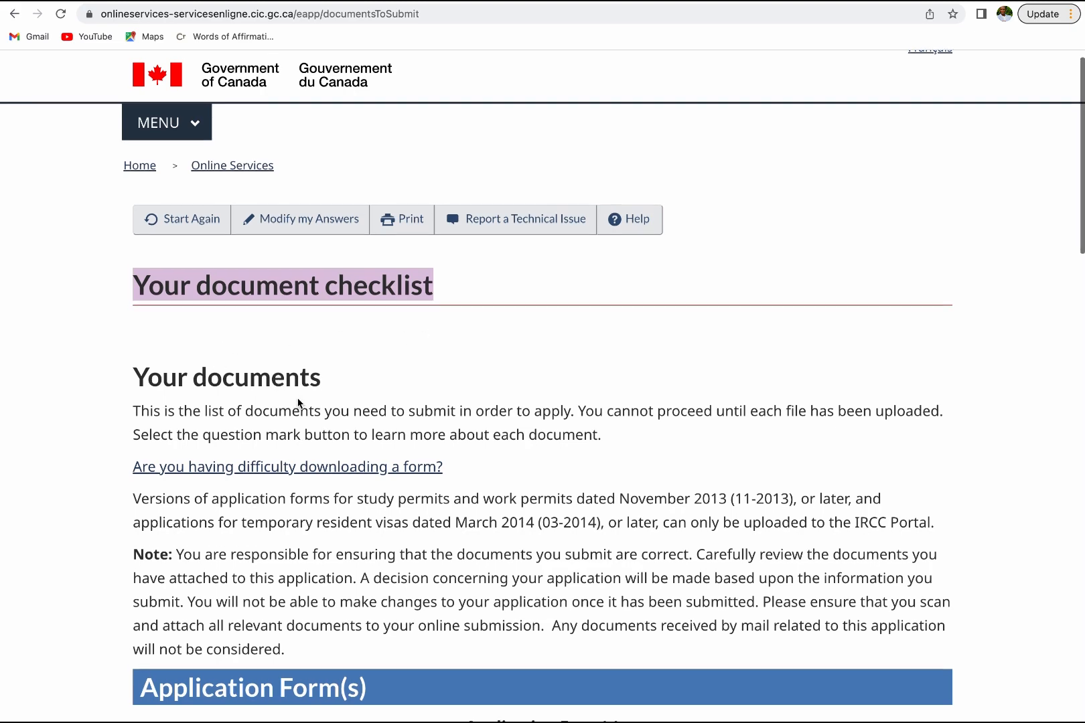
scroll(298, 401, down, 3)
scroll(299, 399, down, 3)
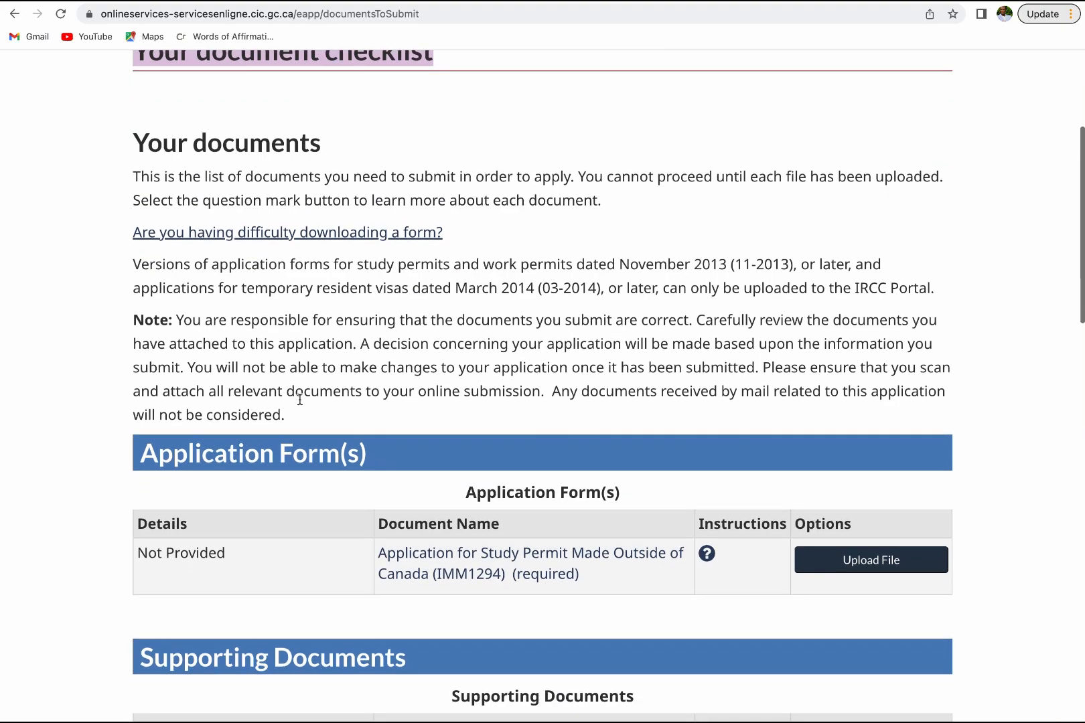
scroll(301, 401, down, 3)
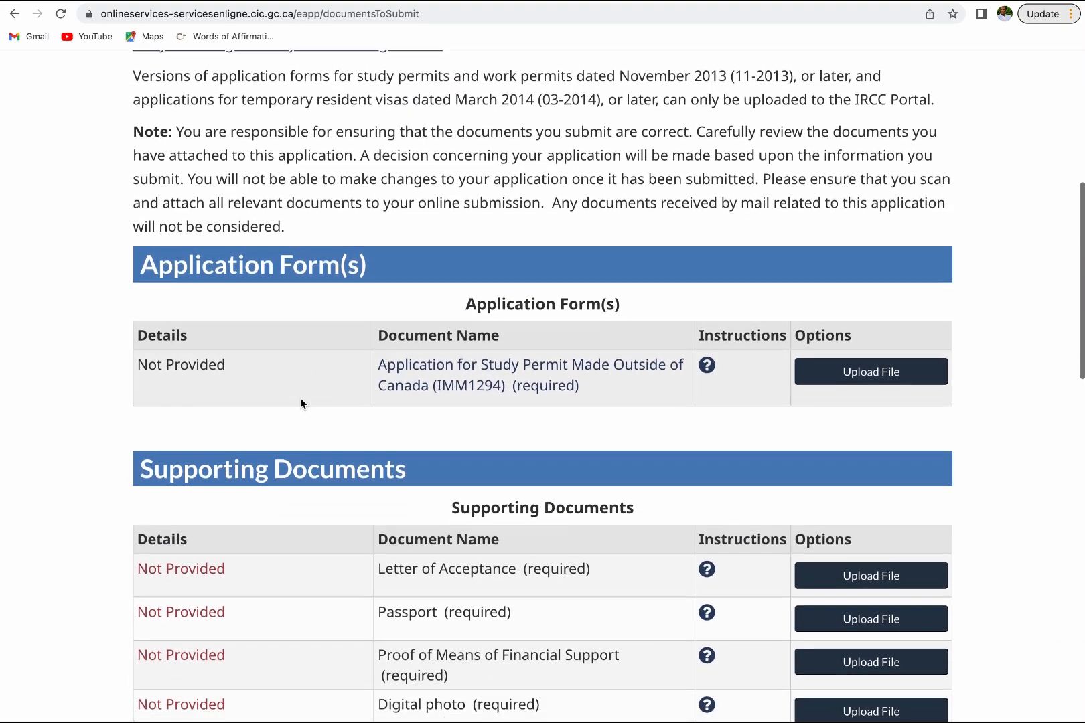
scroll(301, 403, down, 1)
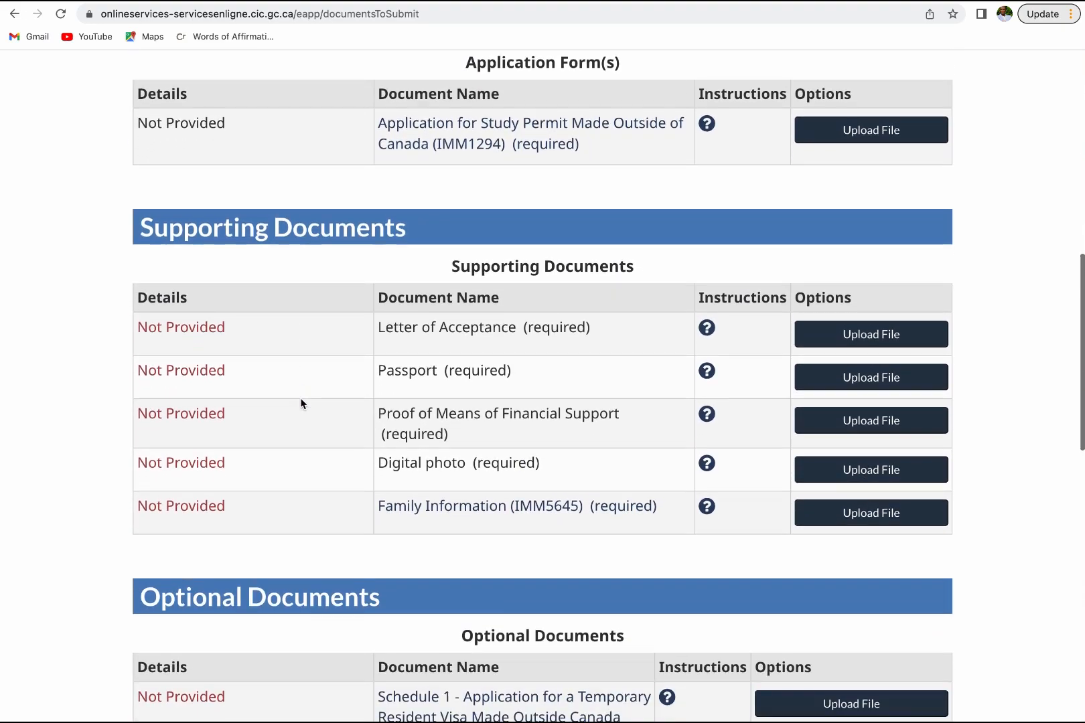
scroll(299, 400, up, 3)
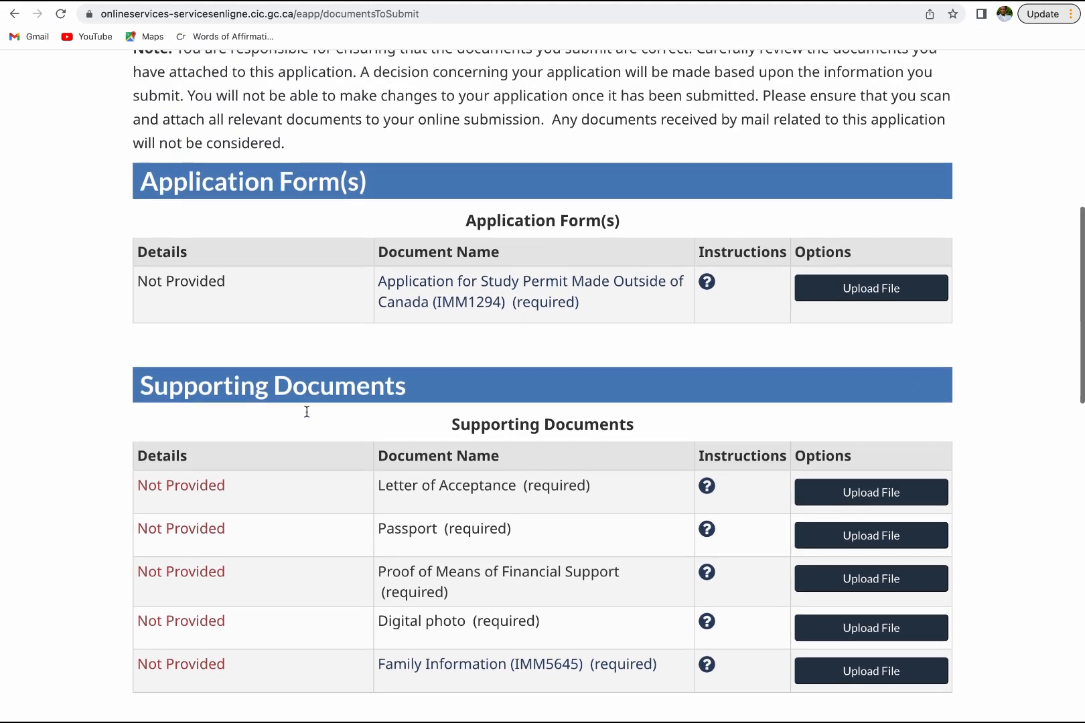
scroll(305, 412, down, 1)
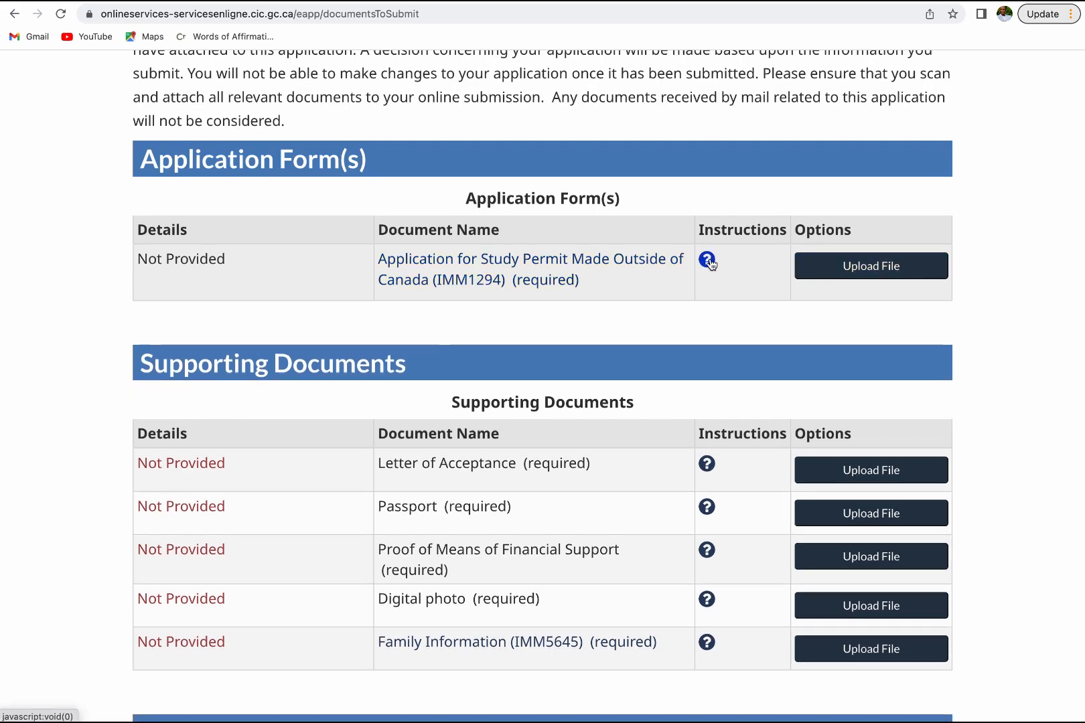
click(708, 260)
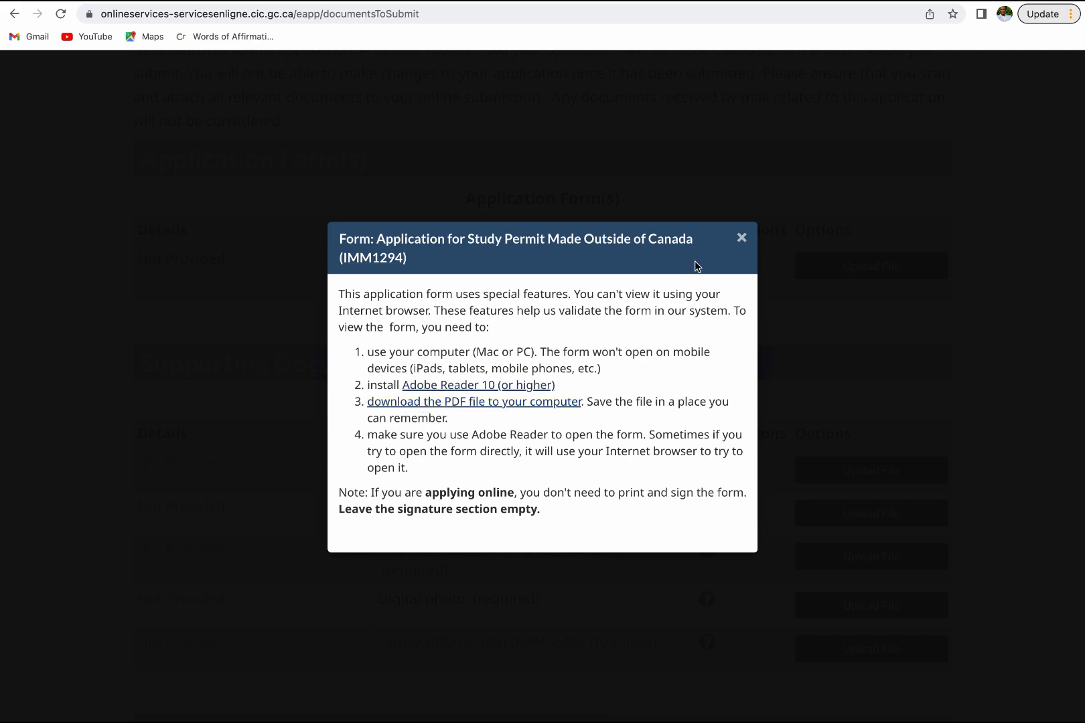
click(741, 239)
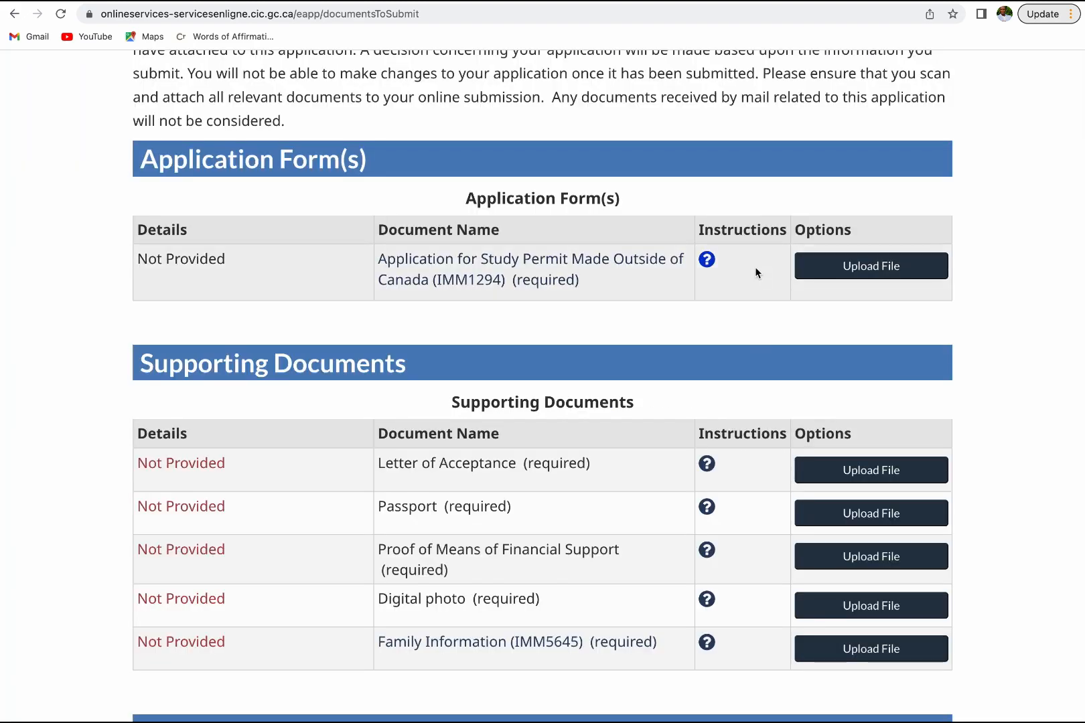
click(877, 270)
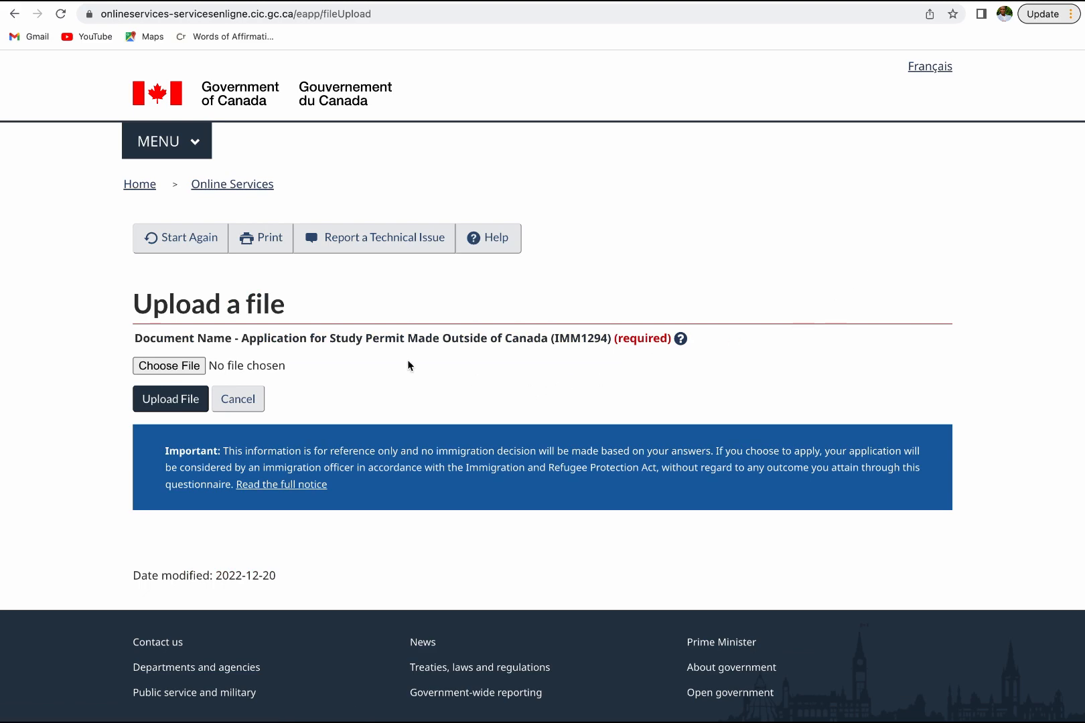
click(187, 368)
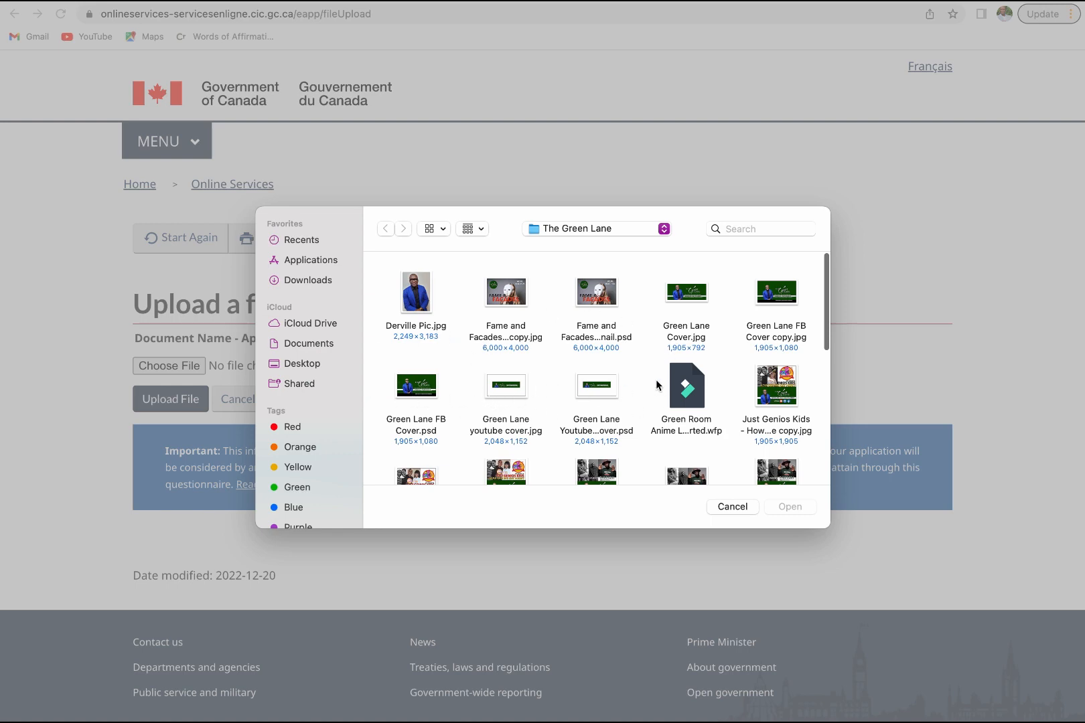
click(728, 508)
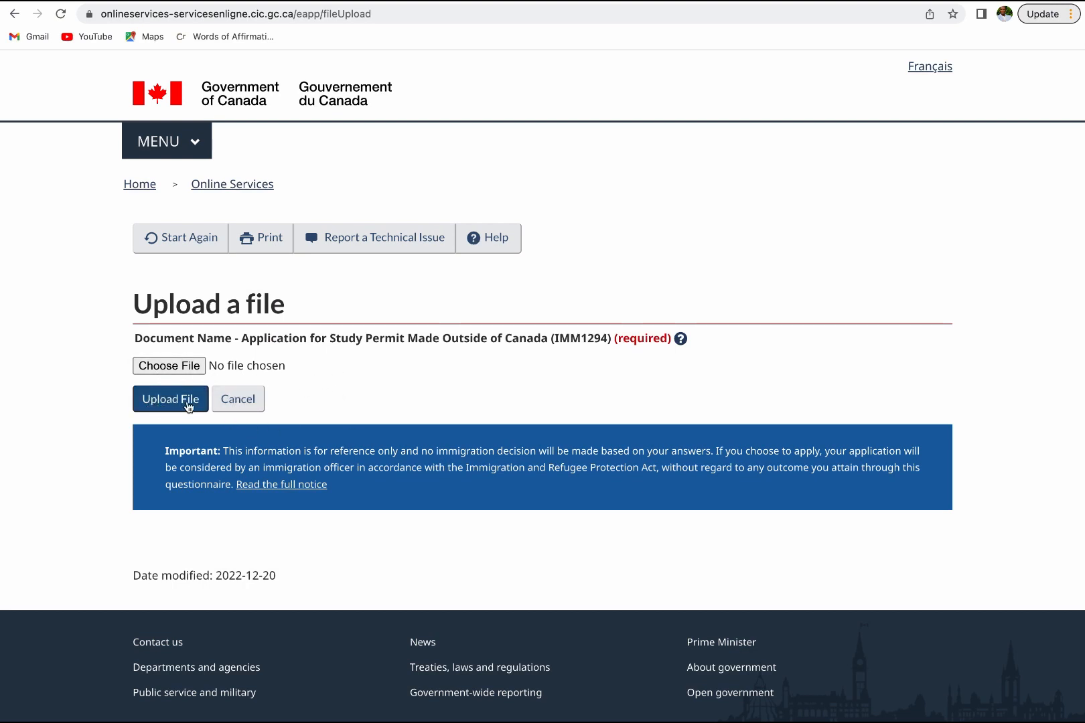
click(245, 406)
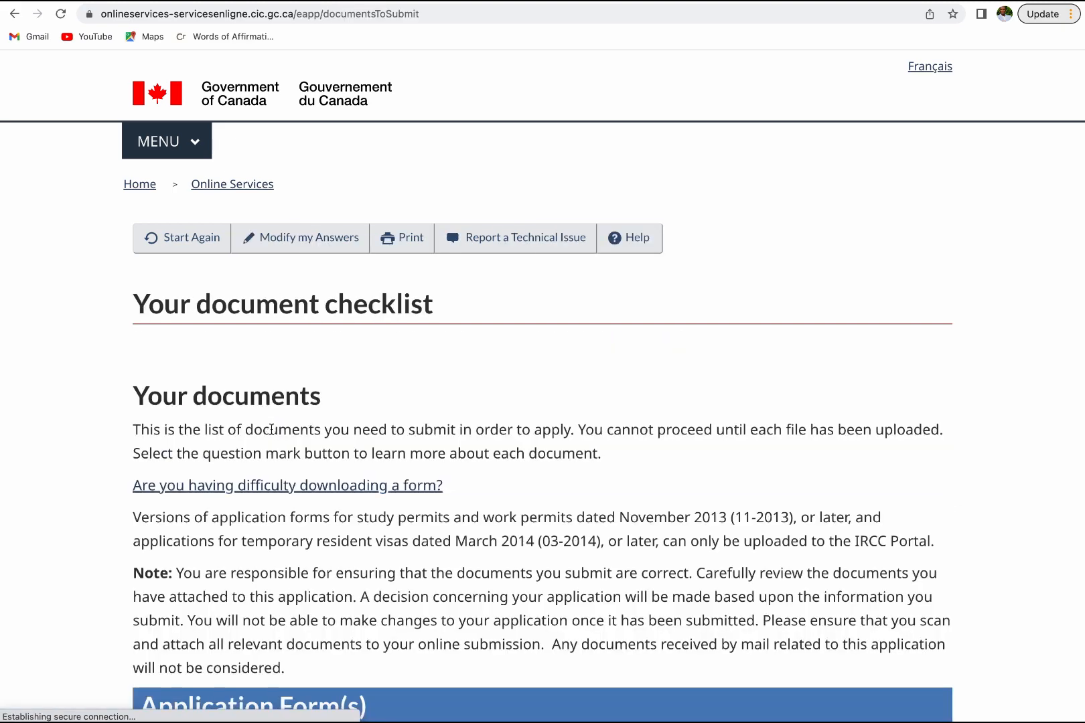
Scroll down to reveal the Optional Documents table below the required supporting documents
scroll(297, 432, down, 8)
scroll(297, 433, up, 1)
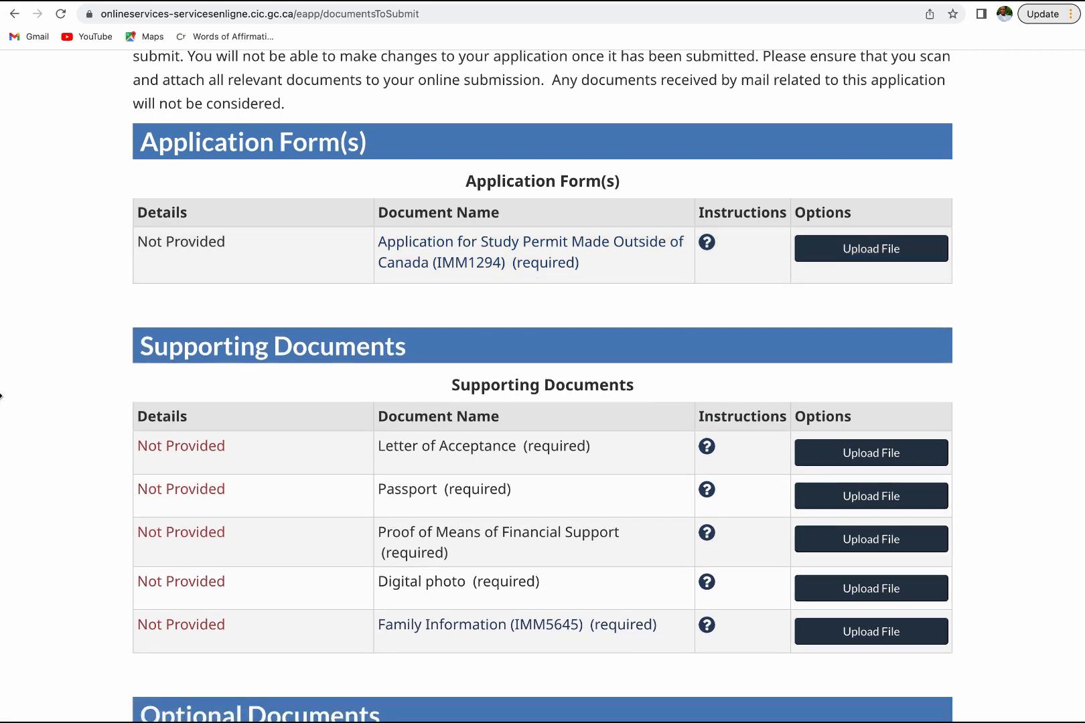
scroll(37, 393, down, 5)
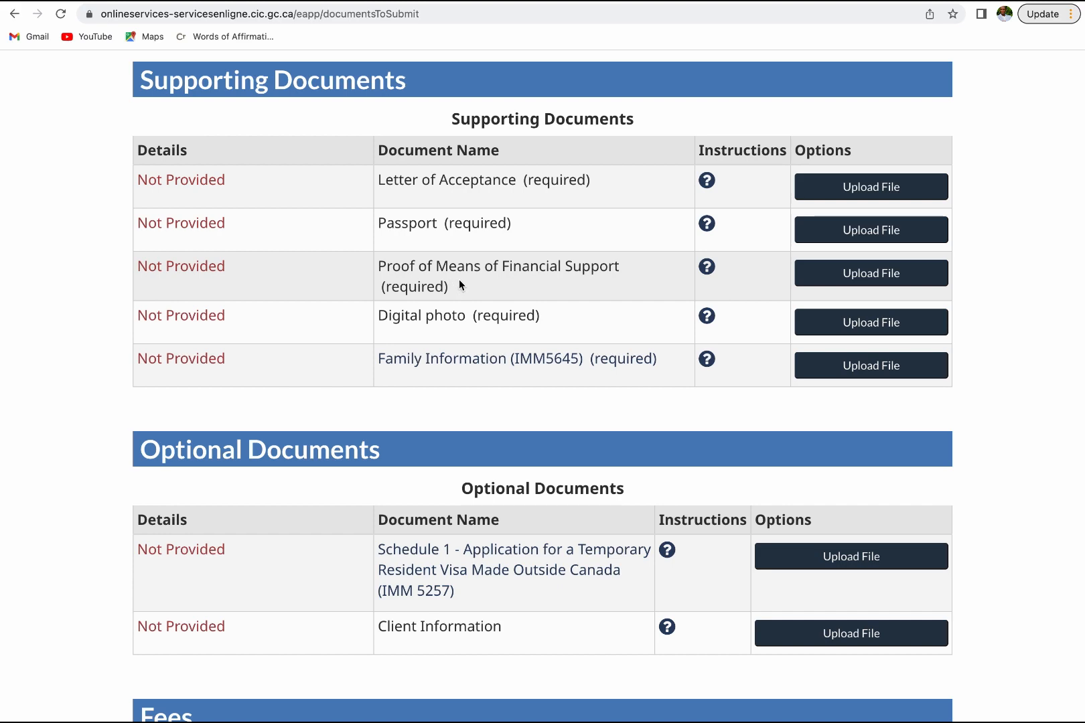
click(708, 317)
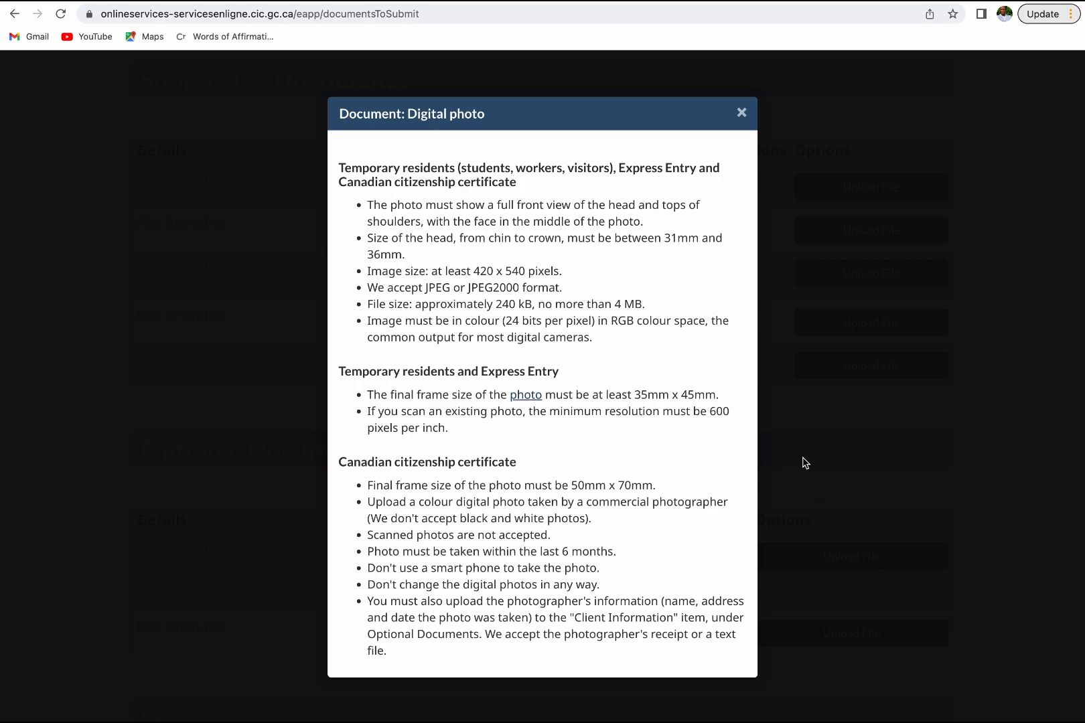
click(742, 113)
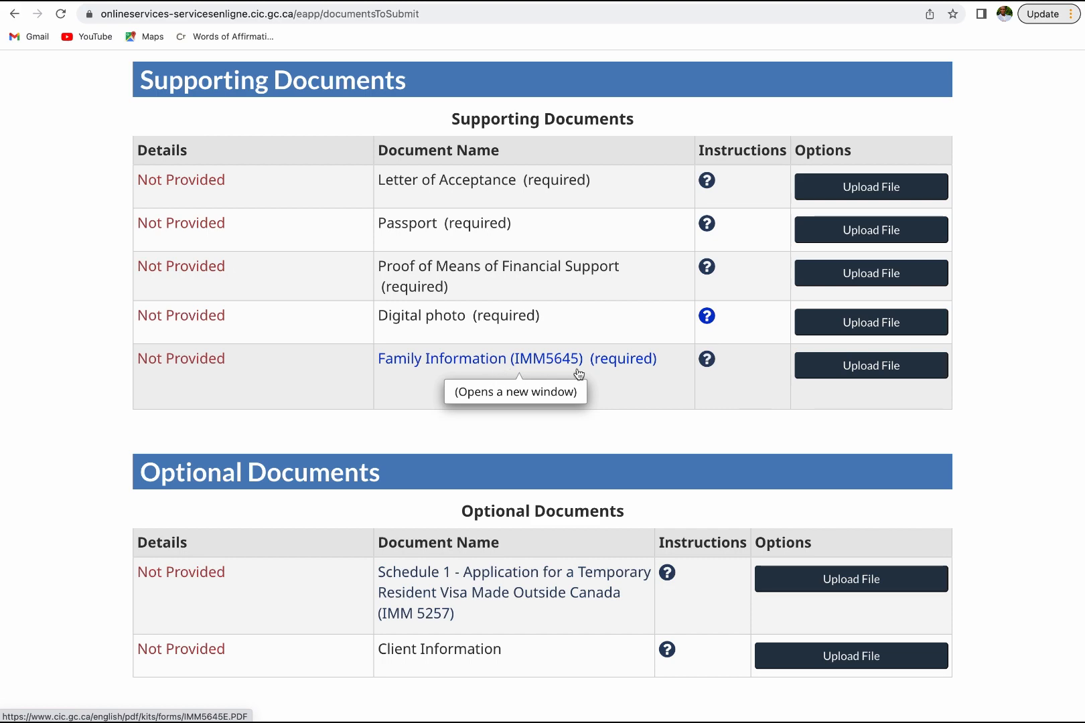
Scroll the checklist down to the $235 fee total, then back up to the Application Form(s) section
scroll(375, 412, down, 3)
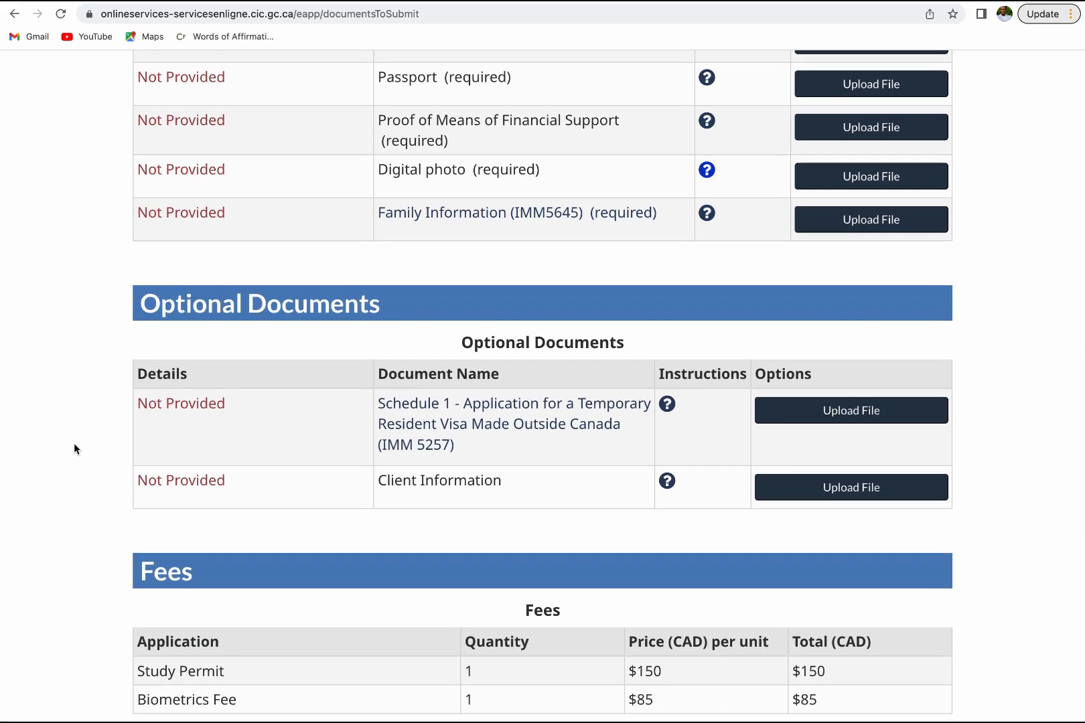
scroll(155, 450, down, 2)
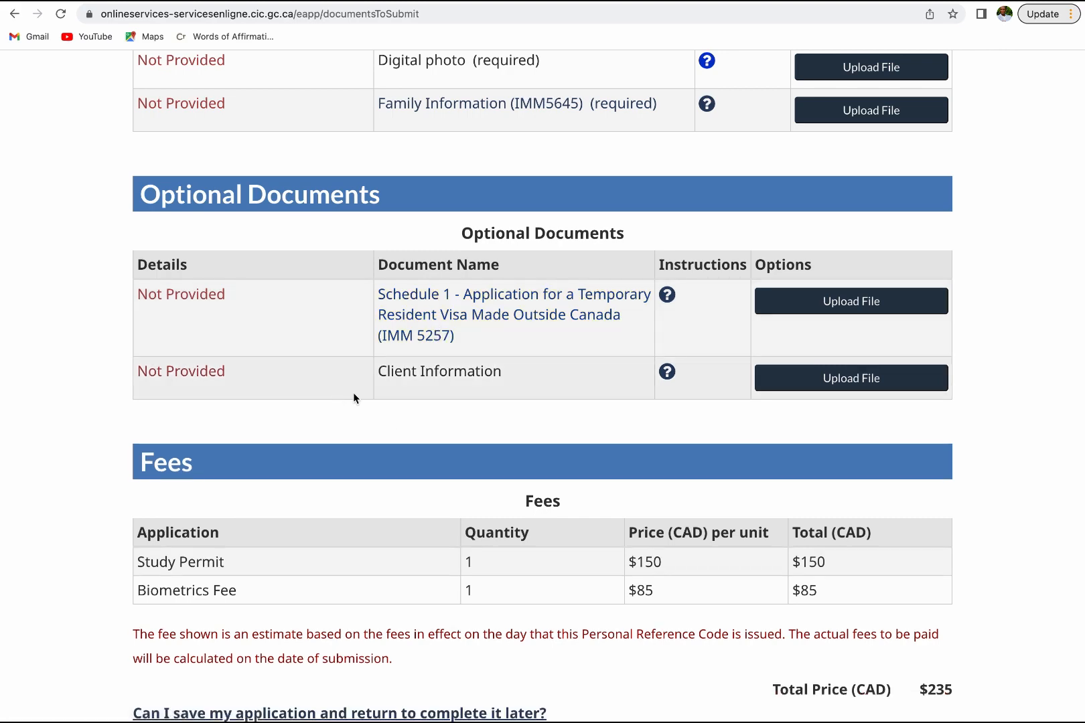
scroll(736, 529, up, 3)
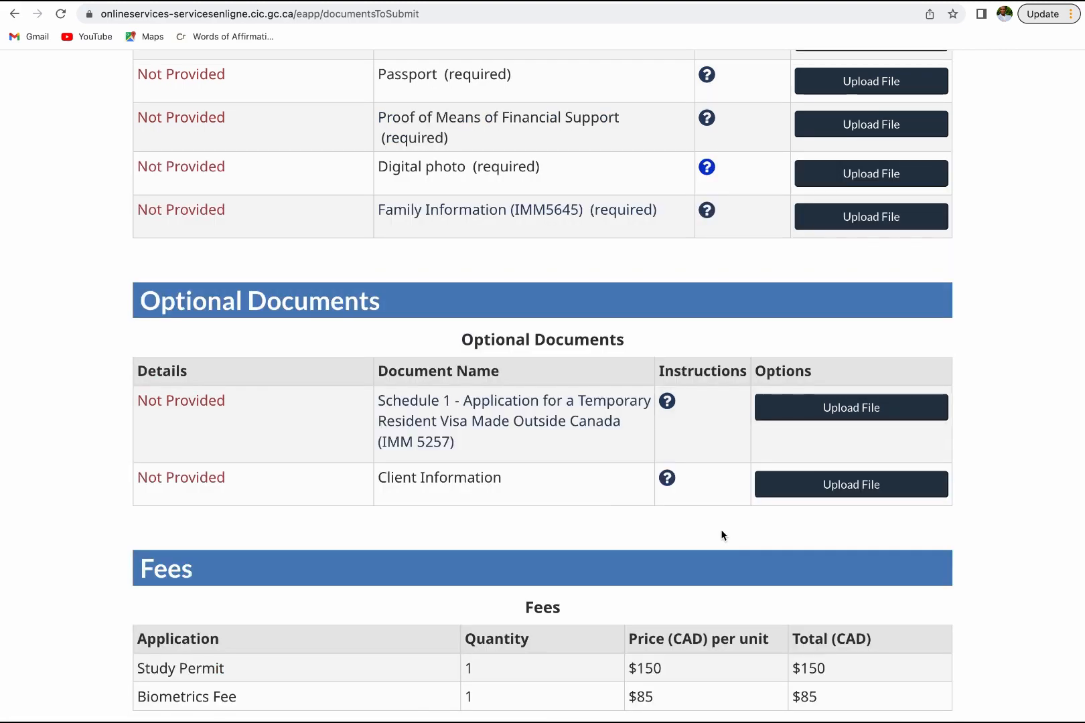
scroll(726, 529, down, 3)
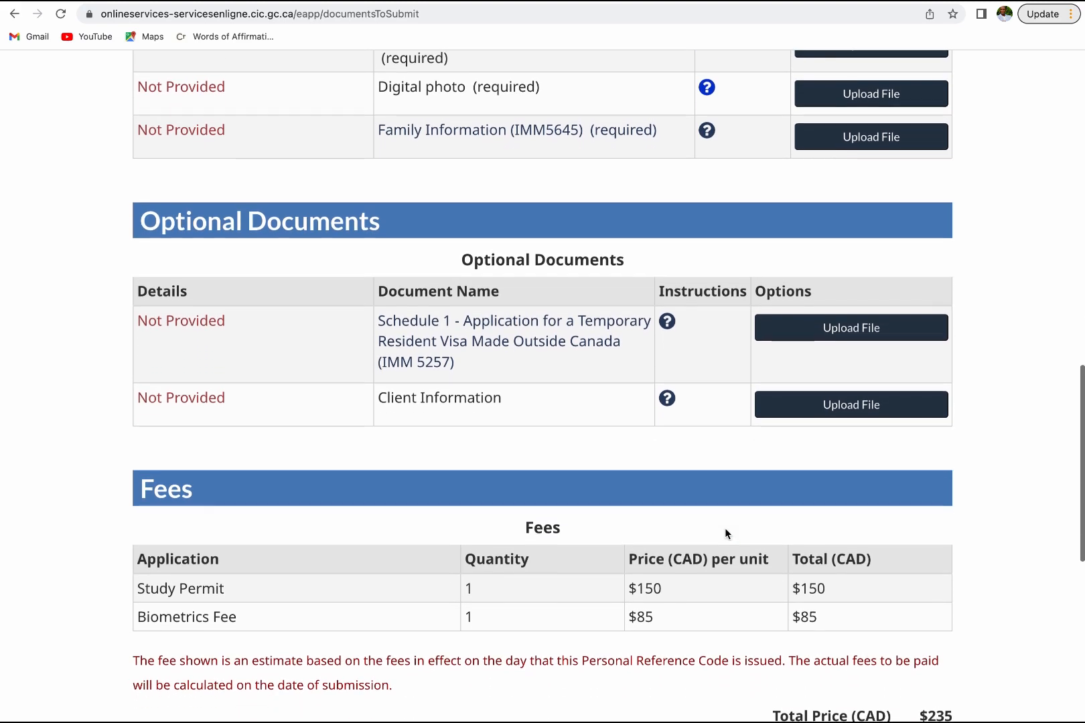
scroll(725, 528, up, 1)
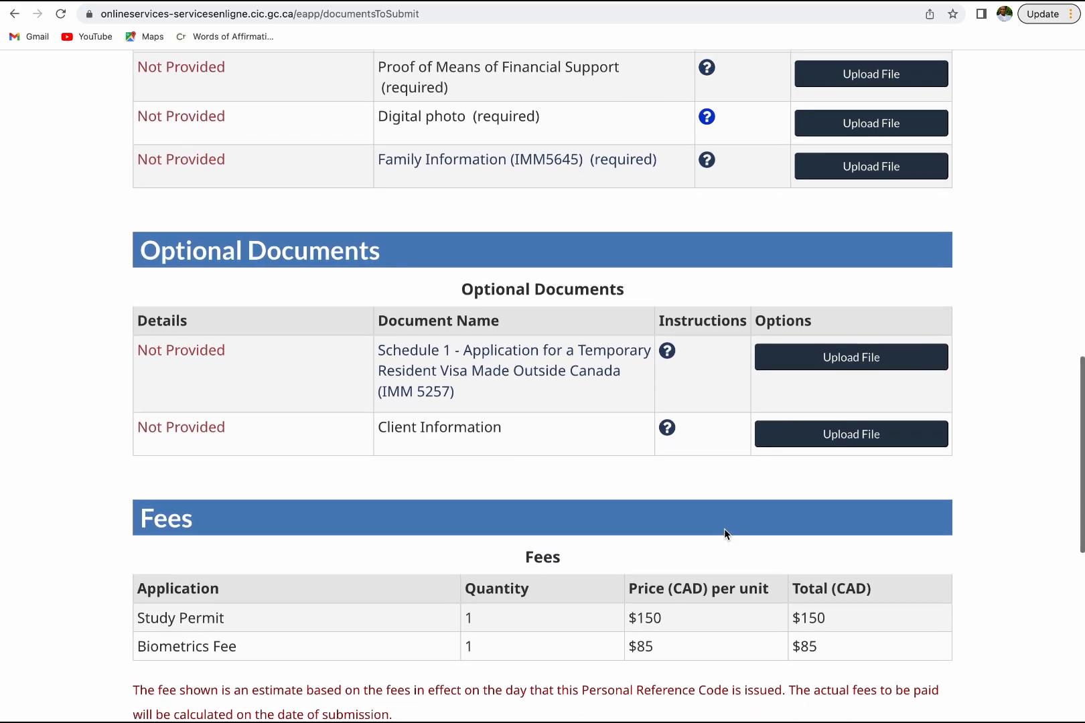
scroll(724, 527, up, 6)
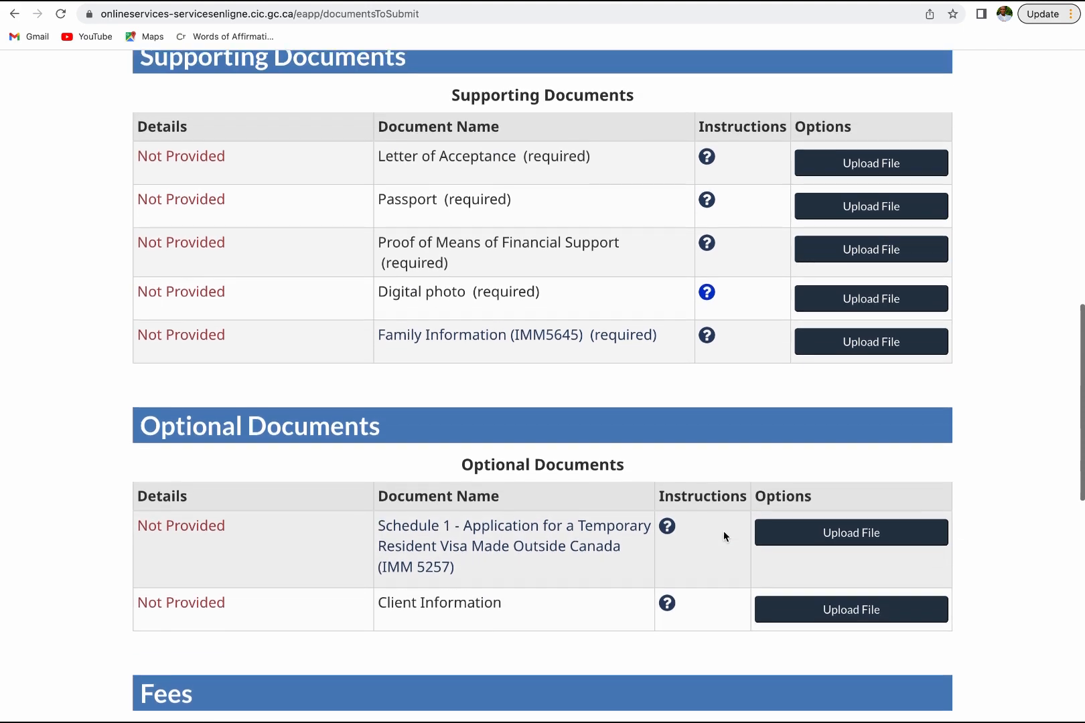
scroll(726, 535, up, 3)
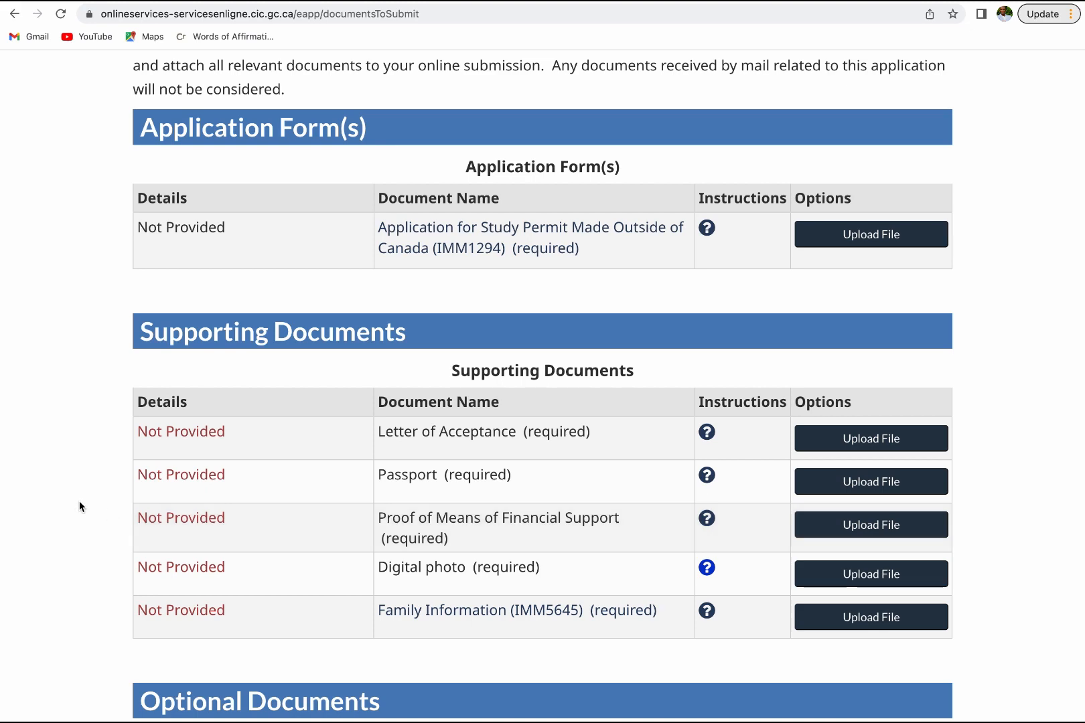
Scroll past Application Form(s) to show the five required and two optional documents, all Not Provided
scroll(80, 506, down, 3)
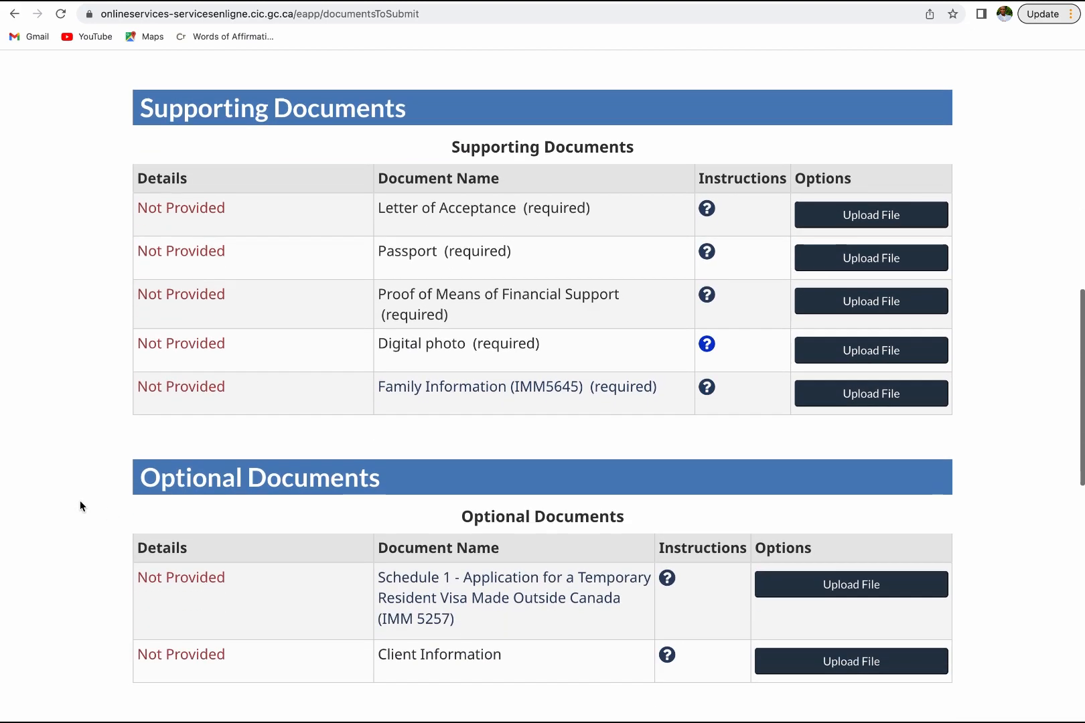
scroll(79, 506, down, 2)
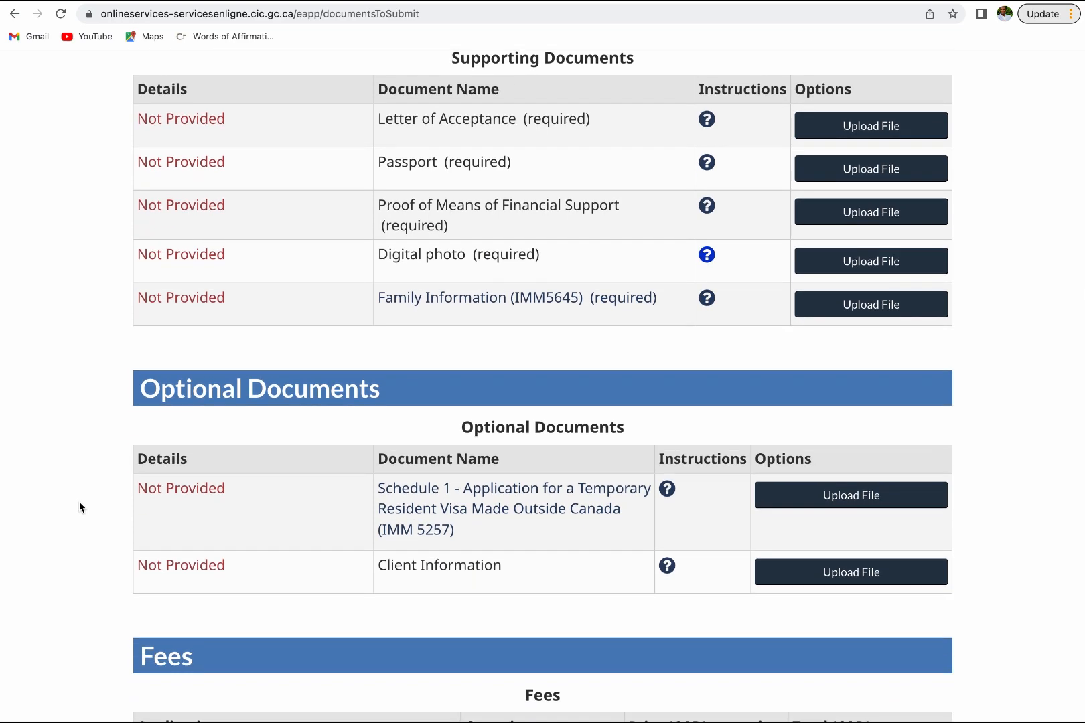
scroll(79, 502, down, 1)
scroll(79, 503, up, 1)
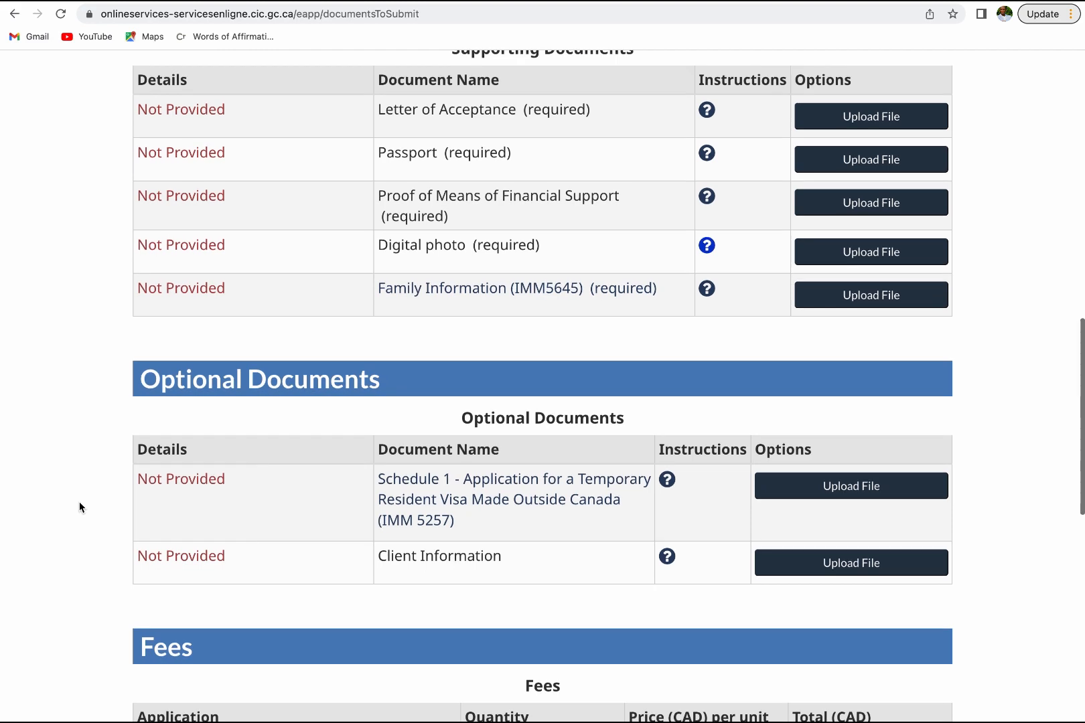
scroll(79, 502, up, 2)
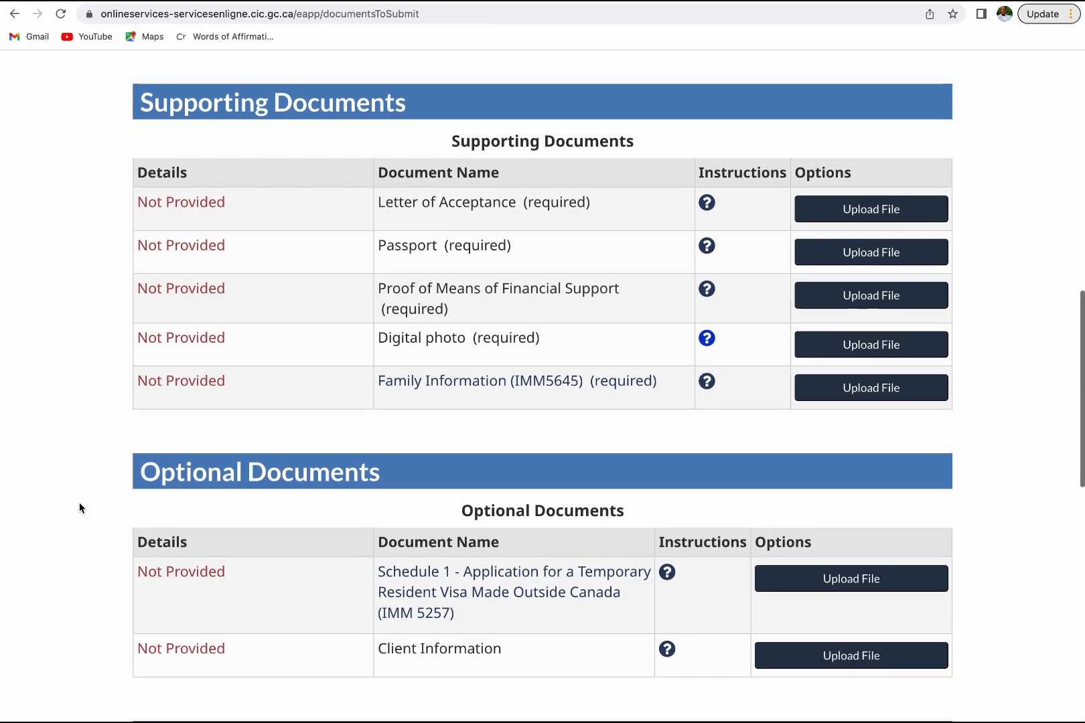
scroll(79, 503, up, 1)
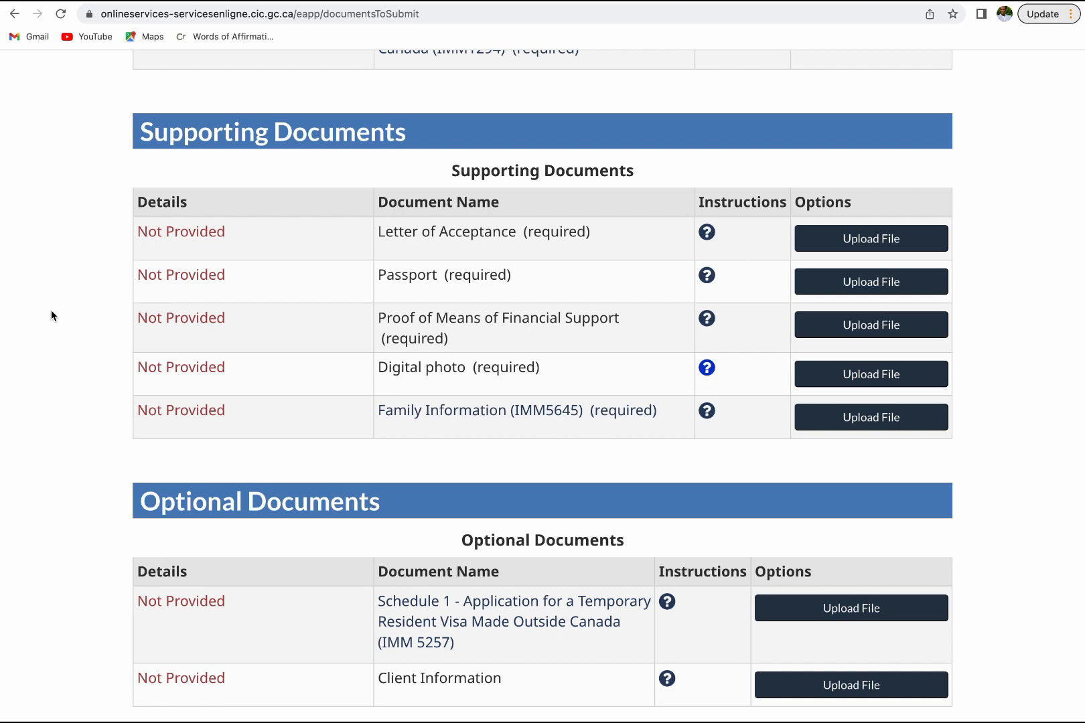
scroll(50, 310, down, 2)
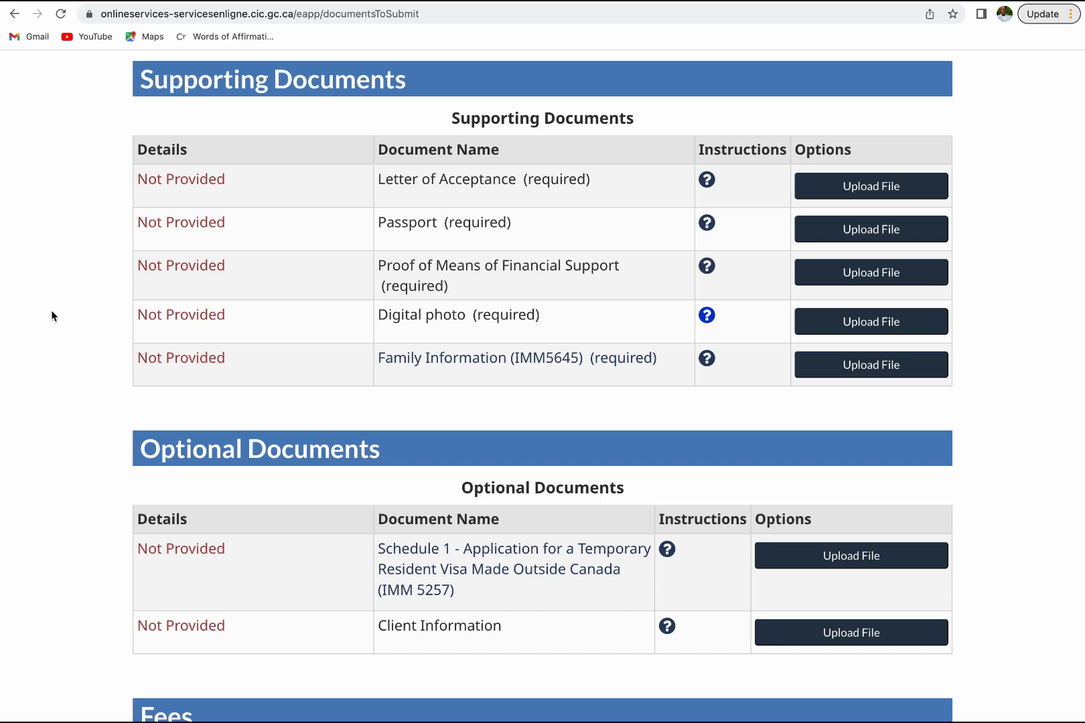
Scroll past Optional Documents to the Fees table: Study Permit $150, Biometrics $85, total $235
scroll(50, 310, down, 1)
scroll(51, 310, up, 1)
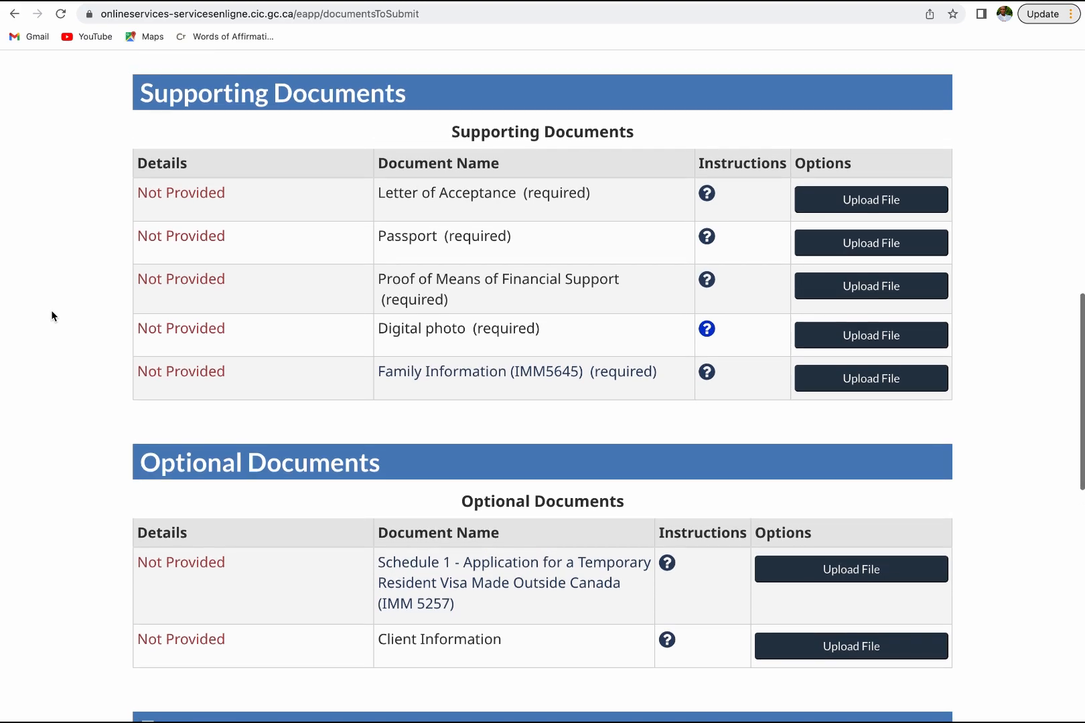
scroll(52, 314, down, 1)
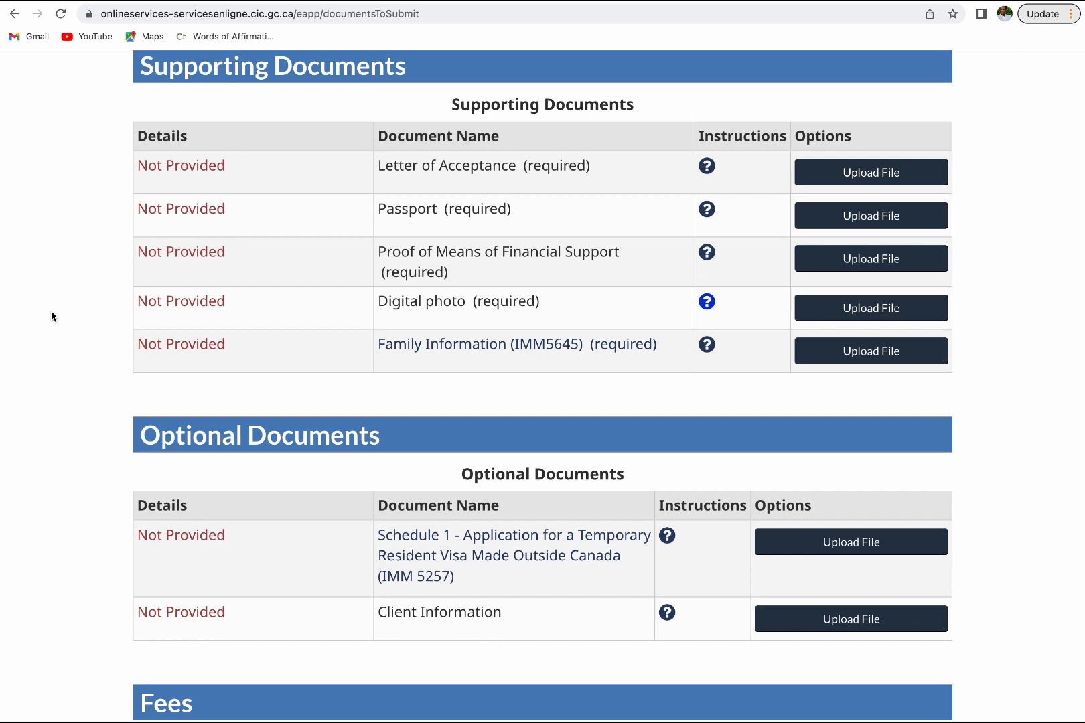
scroll(52, 315, up, 2)
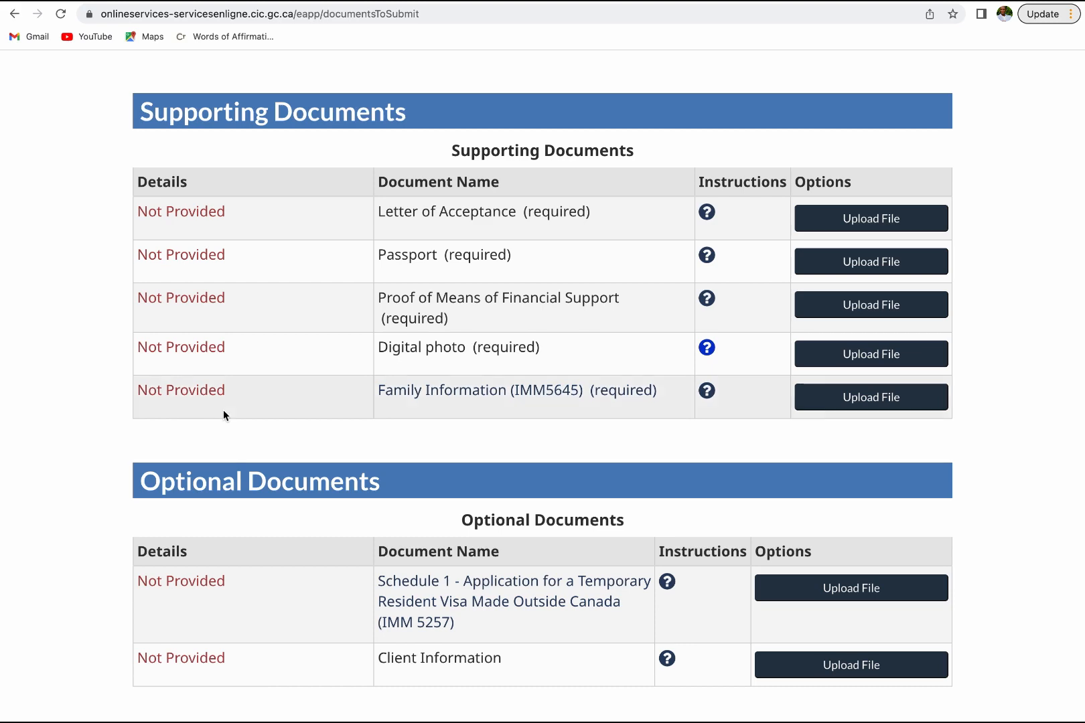
scroll(162, 432, down, 1)
scroll(160, 430, down, 1)
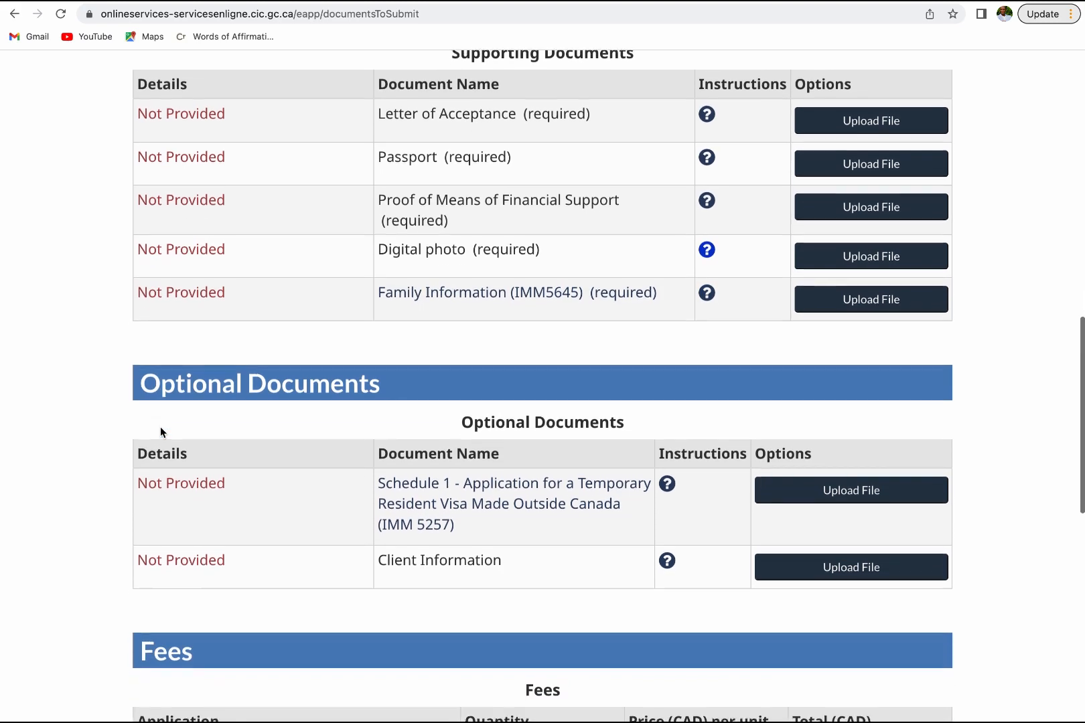
scroll(160, 431, up, 2)
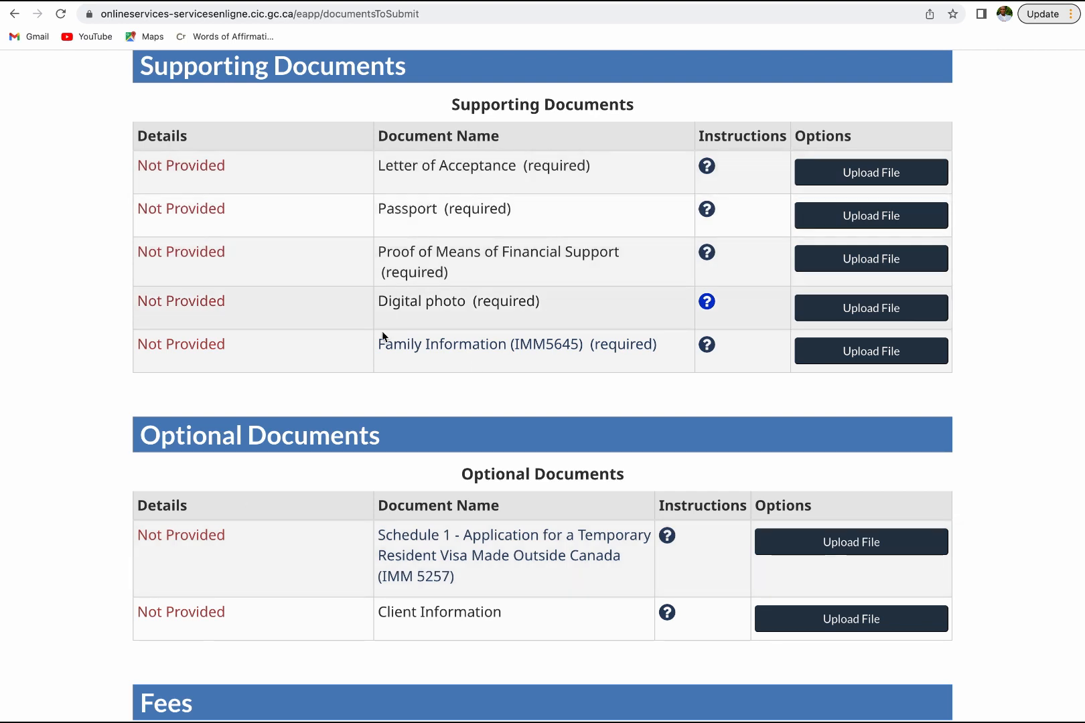
scroll(349, 400, down, 2)
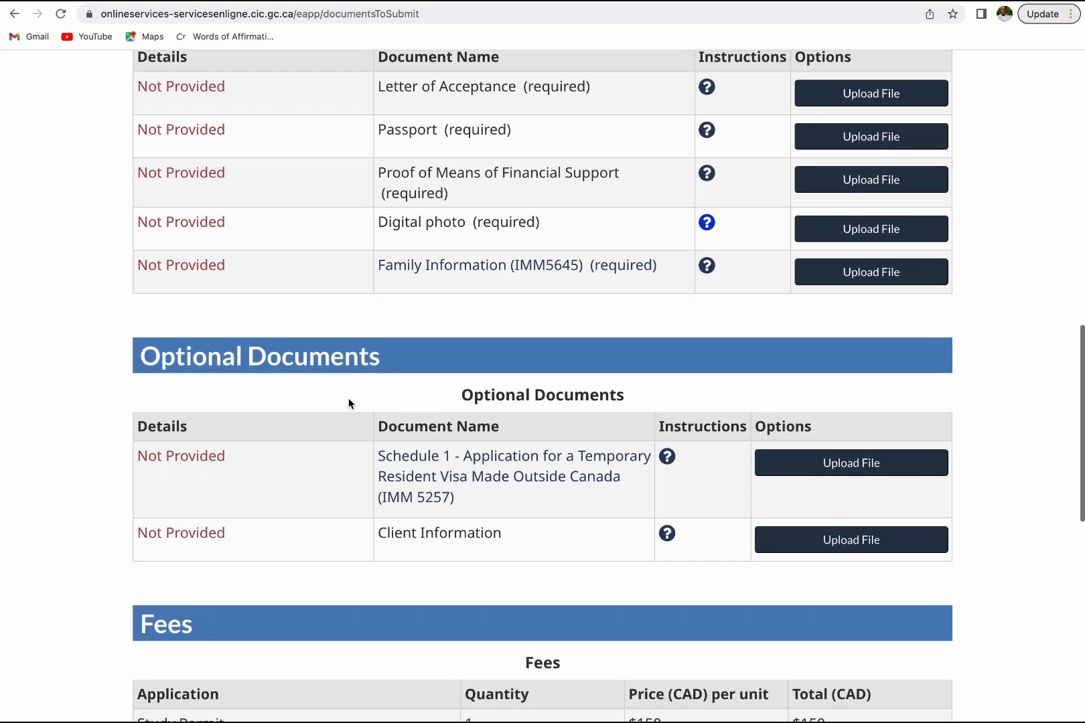
scroll(348, 404, down, 1)
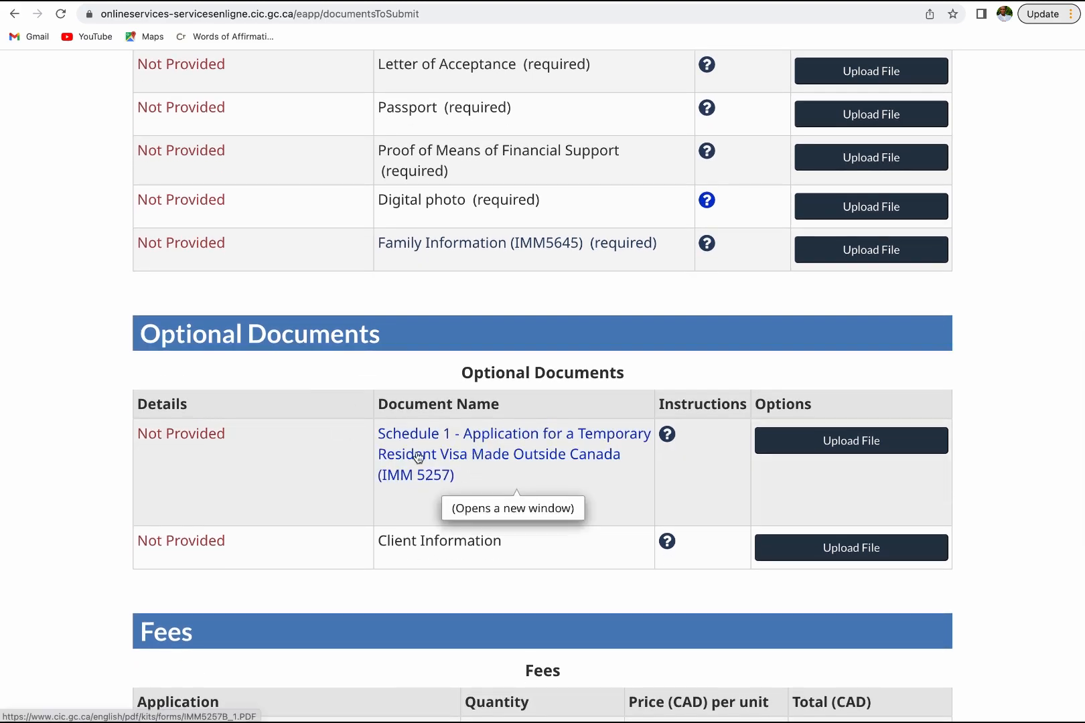
scroll(153, 524, down, 1)
scroll(112, 462, down, 1)
scroll(112, 467, down, 5)
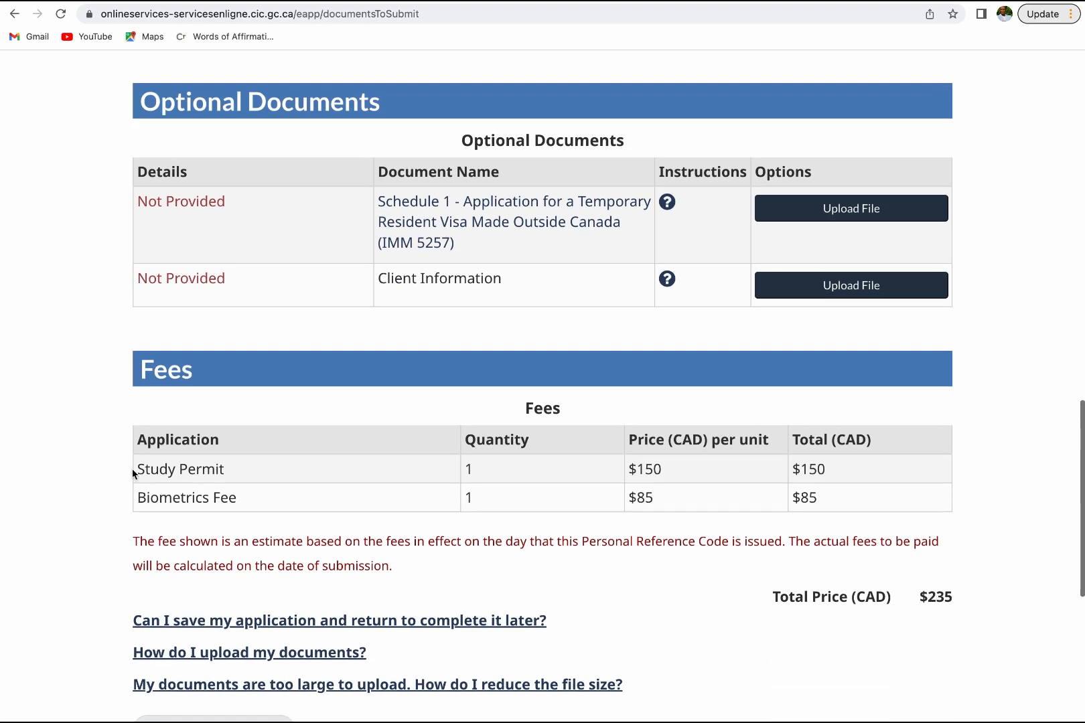
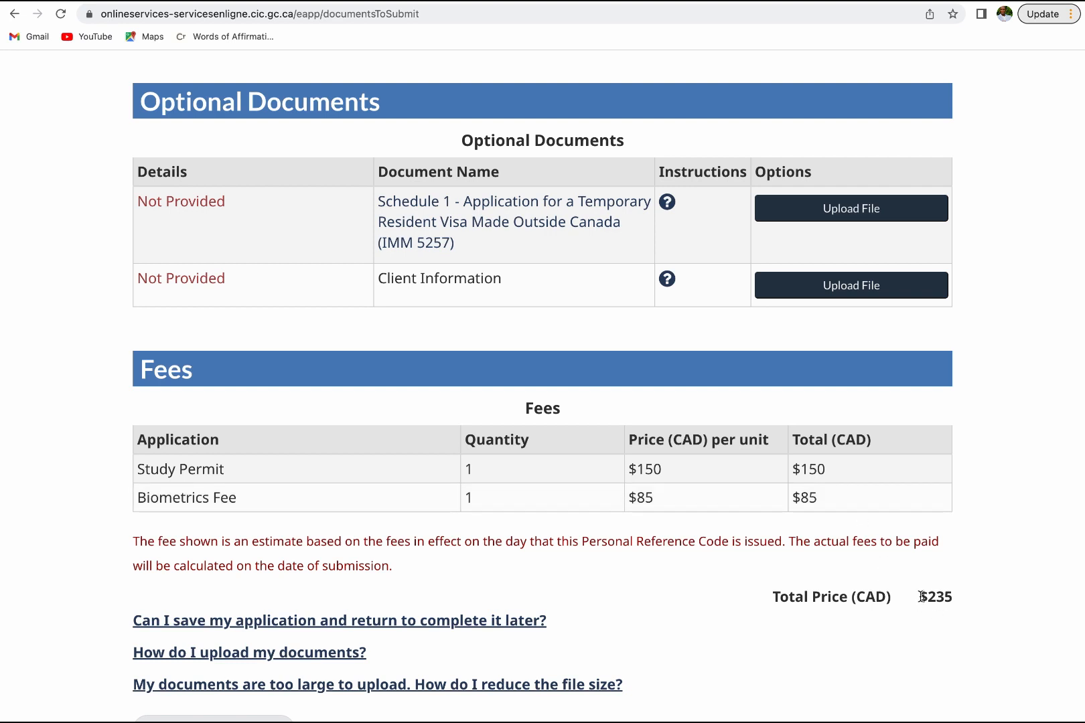
Highlight the $235 CAD fee total in the Fees table
drag(918, 596, 948, 596)
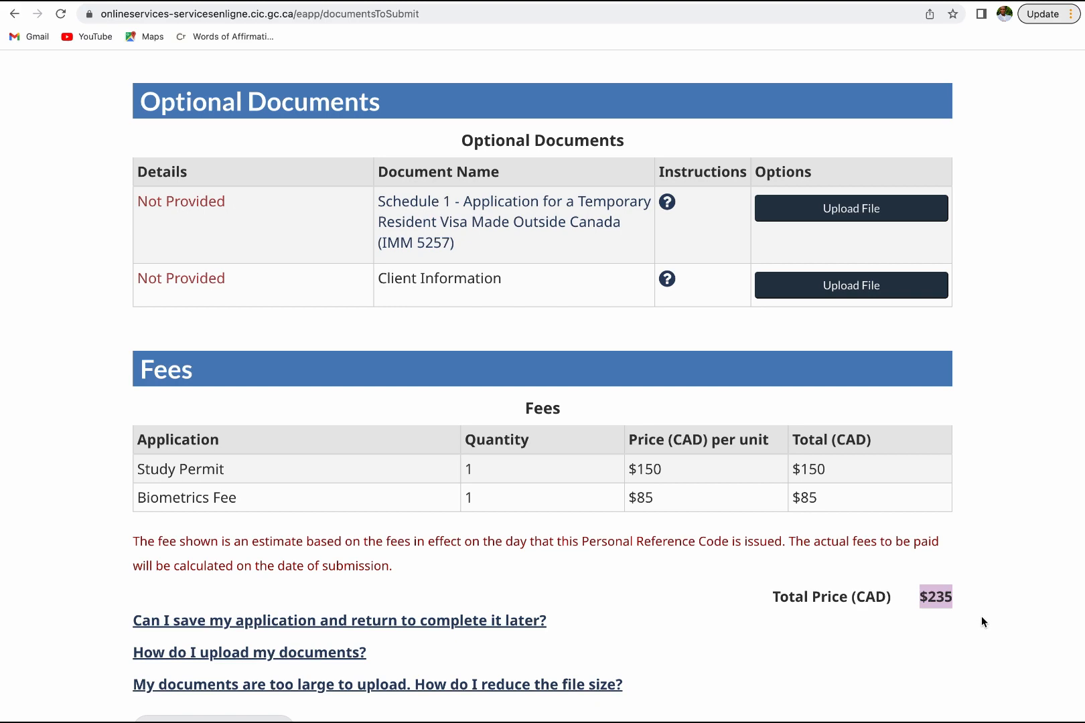
scroll(980, 622, down, 2)
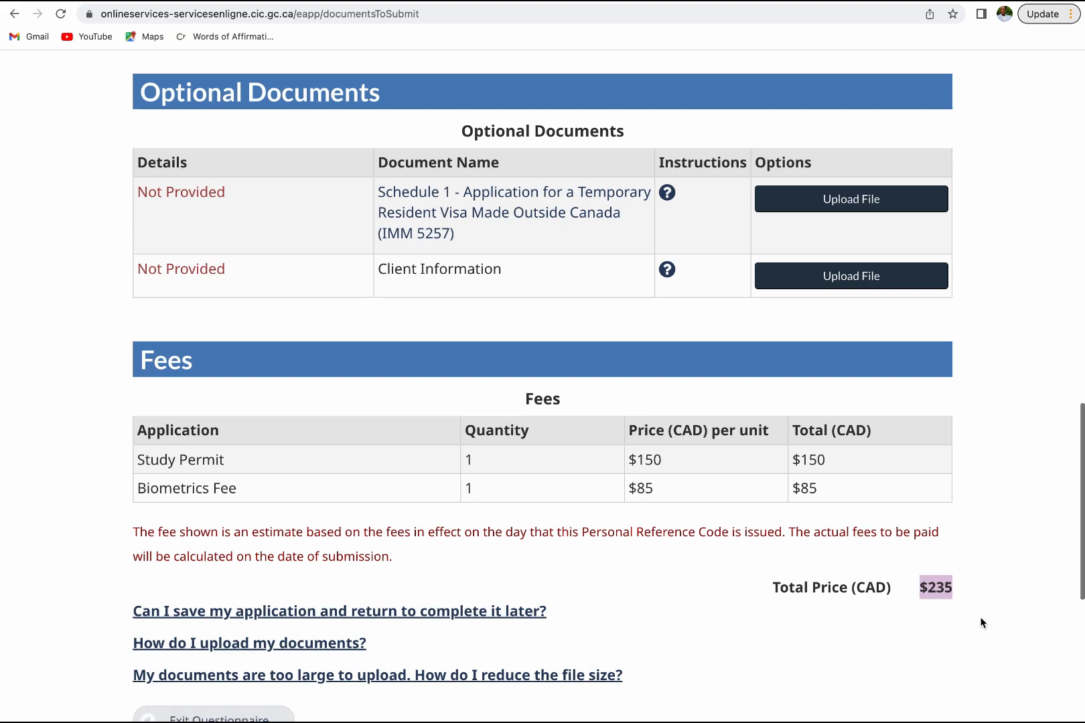
scroll(980, 617, down, 3)
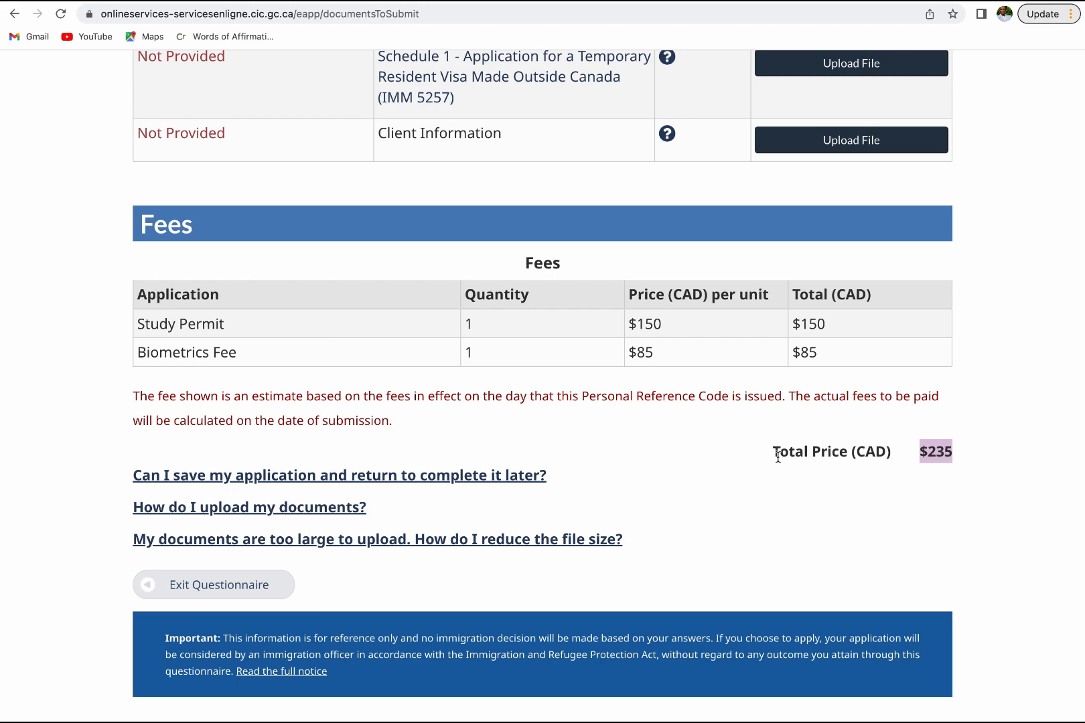
scroll(781, 466, up, 15)
scroll(796, 483, up, 4)
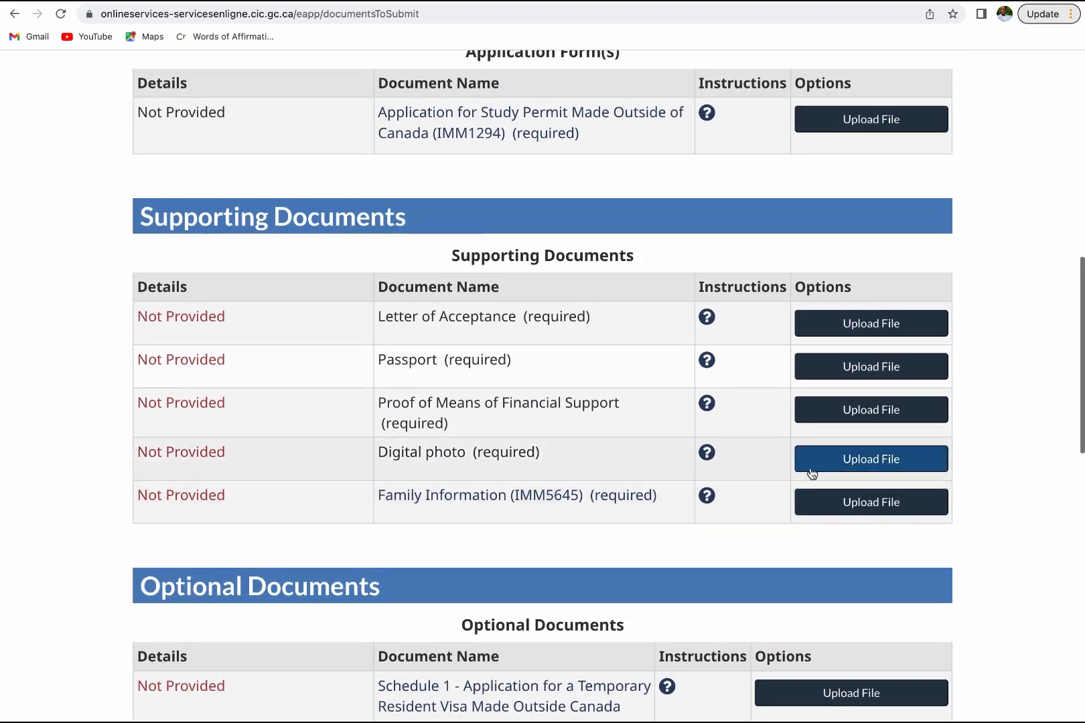
Scroll up and down through the checklist's document sections, ending back at the top
scroll(799, 473, down, 10)
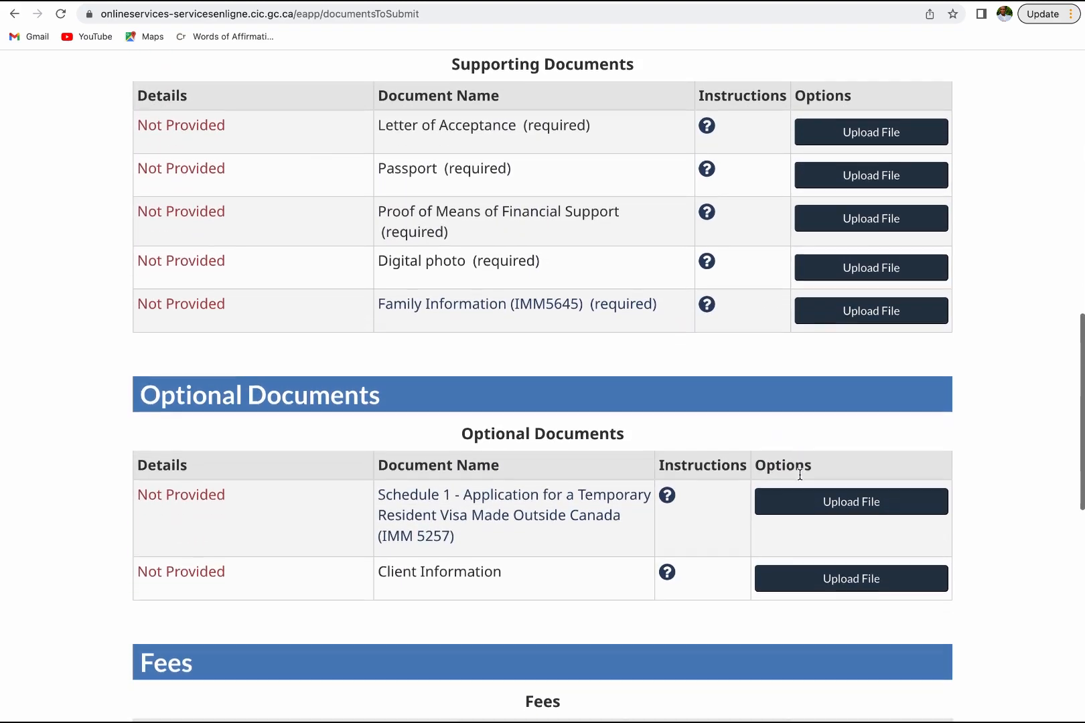
scroll(803, 476, down, 11)
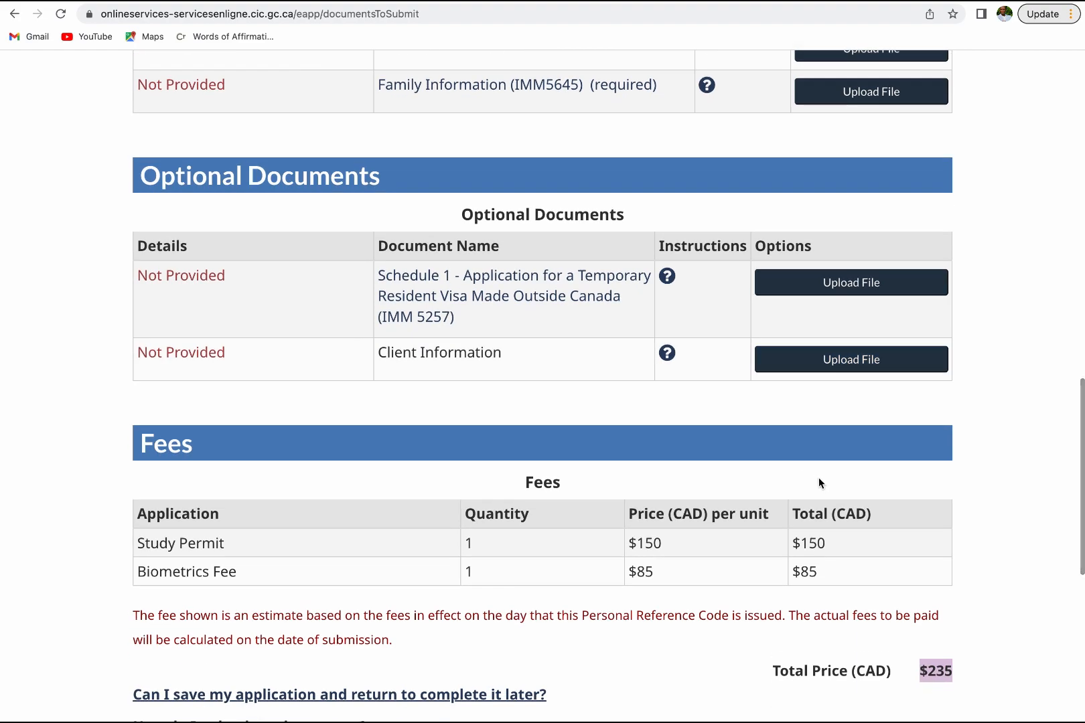
scroll(807, 481, up, 18)
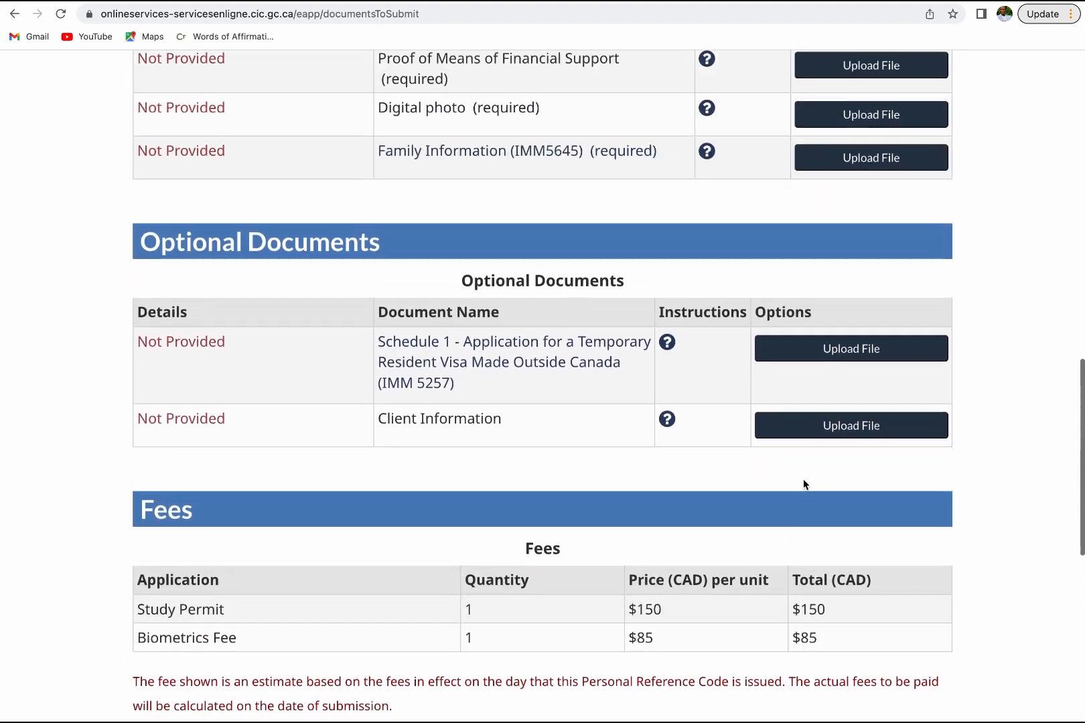
scroll(802, 479, down, 5)
scroll(797, 477, up, 5)
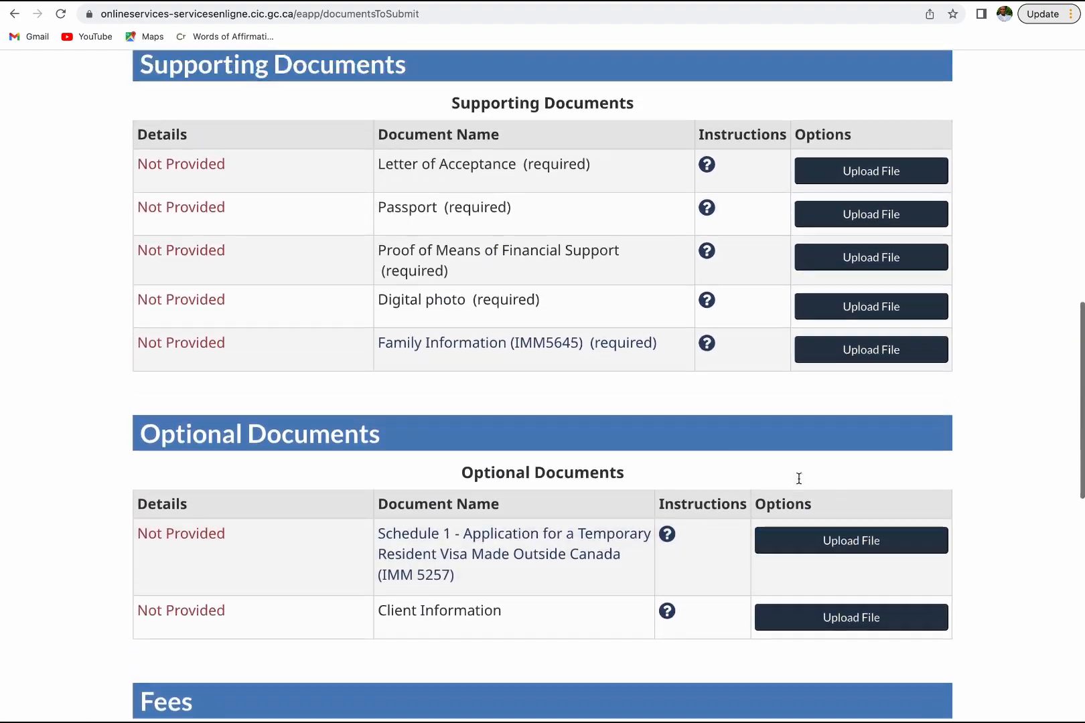
scroll(874, 235, up, 5)
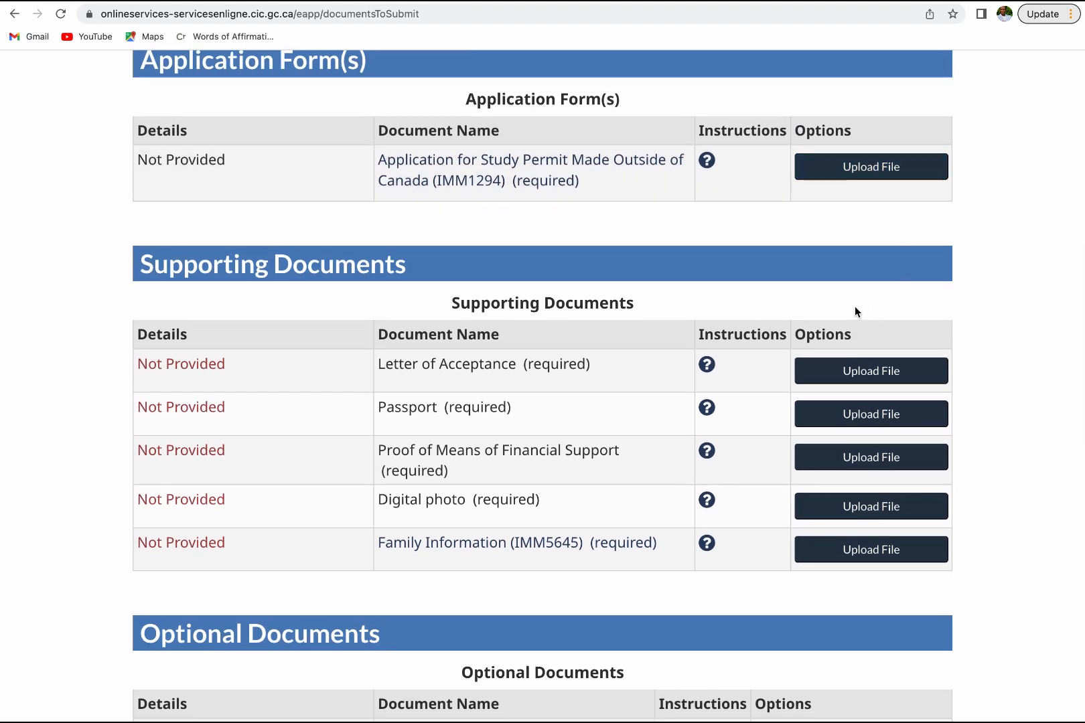
scroll(804, 482, down, 1)
scroll(841, 547, down, 19)
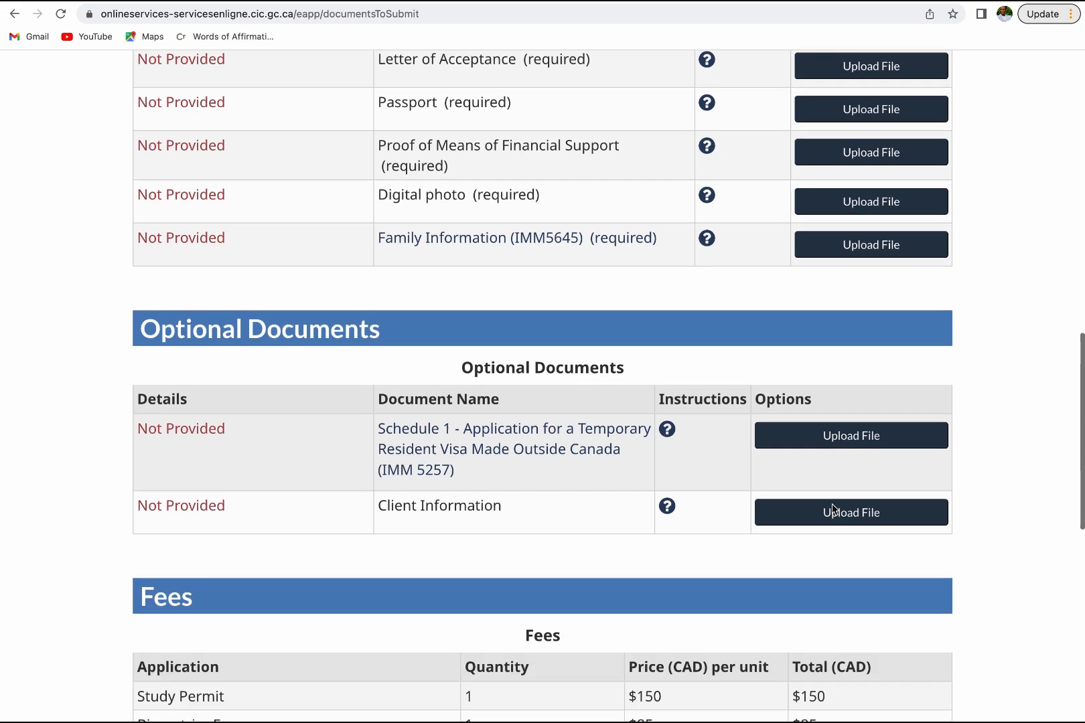
scroll(855, 526, down, 5)
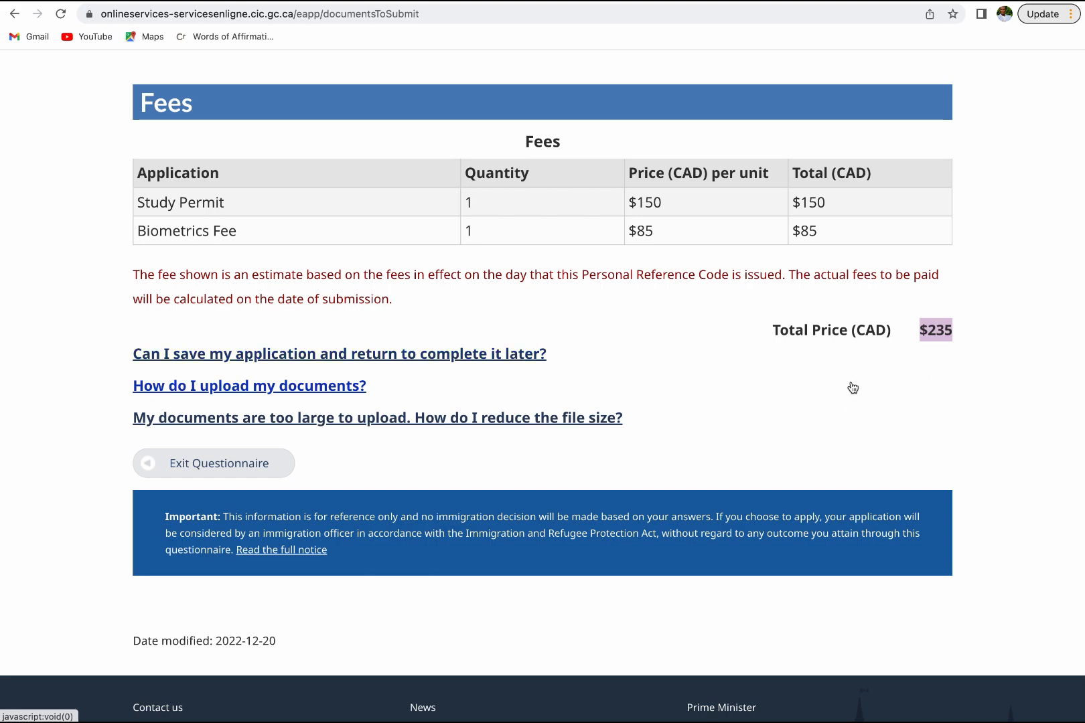
scroll(846, 389, up, 8)
scroll(846, 393, up, 6)
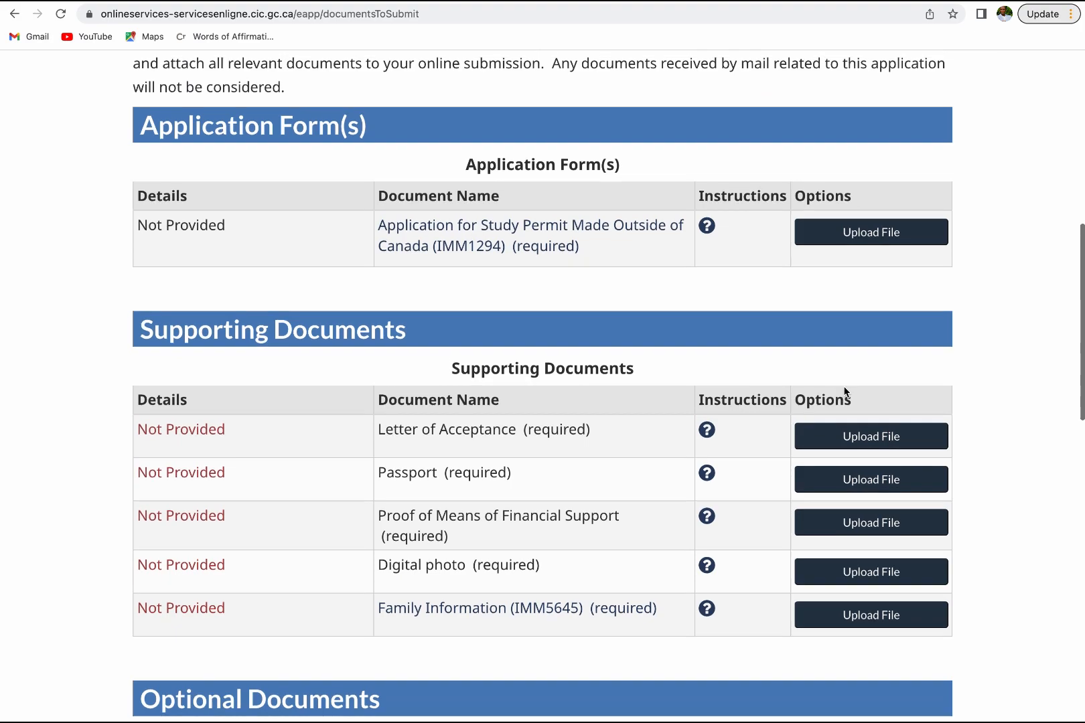
scroll(843, 387, up, 4)
scroll(842, 386, up, 3)
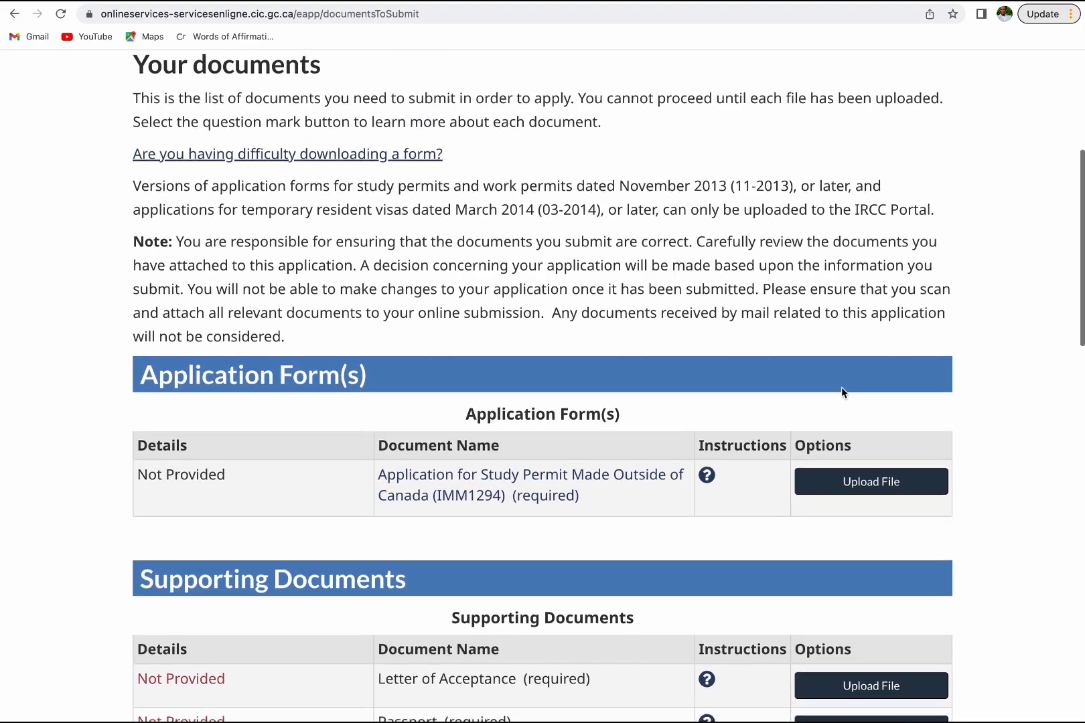
scroll(839, 390, up, 3)
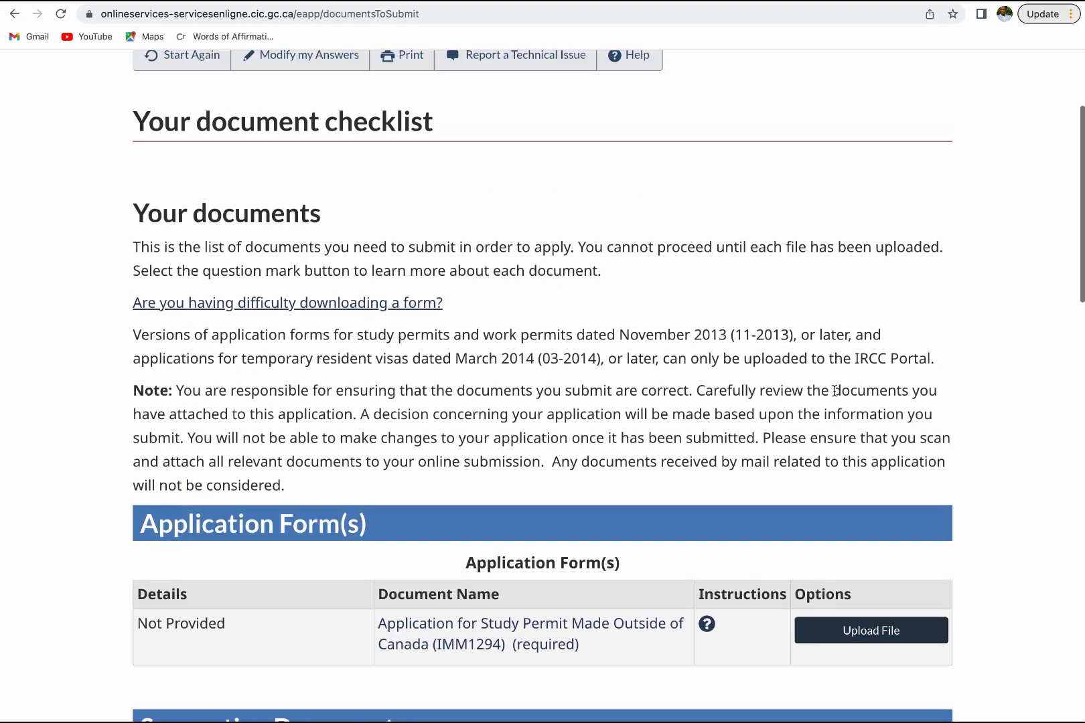
scroll(836, 389, down, 3)
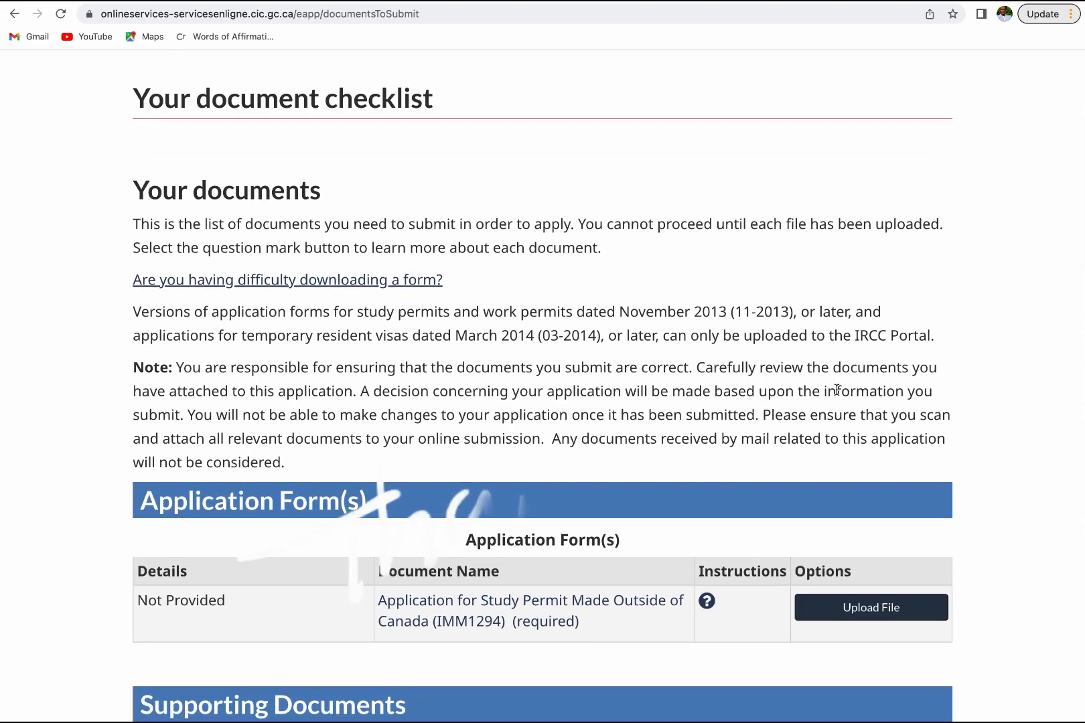
scroll(837, 389, down, 3)
scroll(836, 389, down, 2)
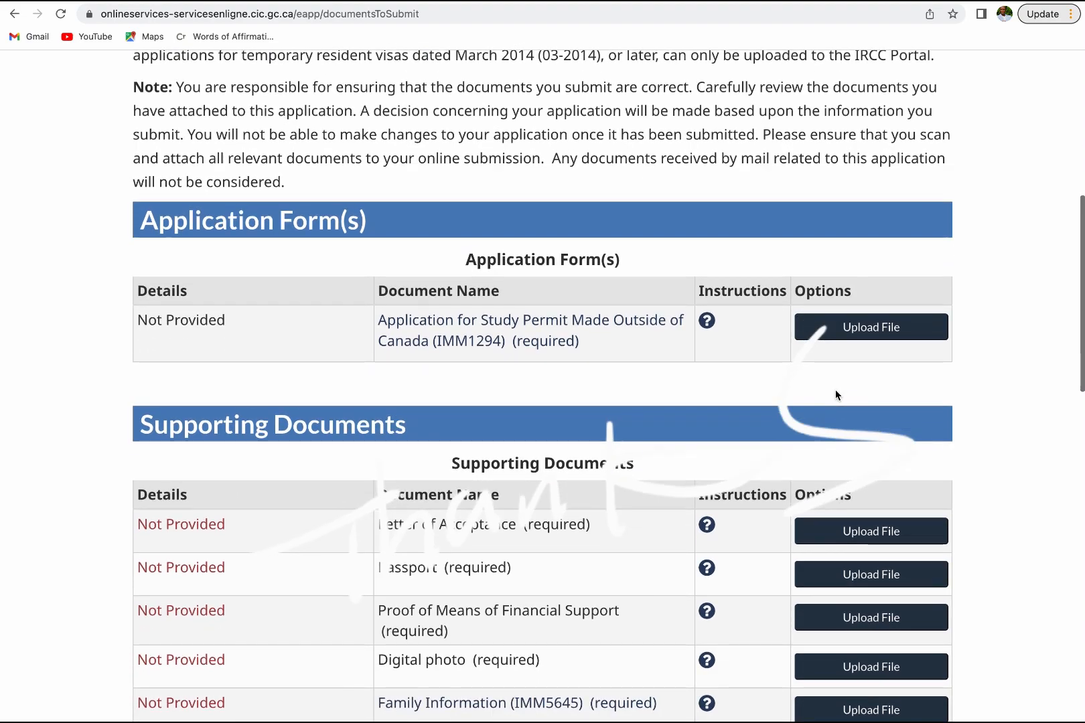
scroll(836, 390, down, 2)
scroll(836, 395, down, 2)
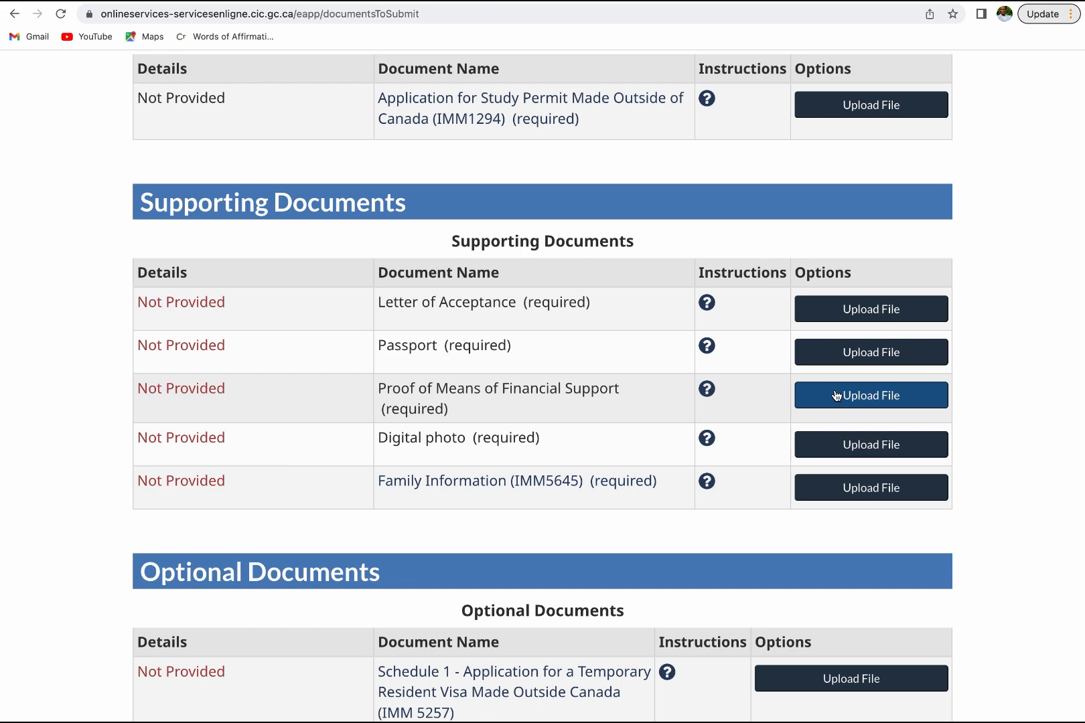
scroll(836, 395, down, 1)
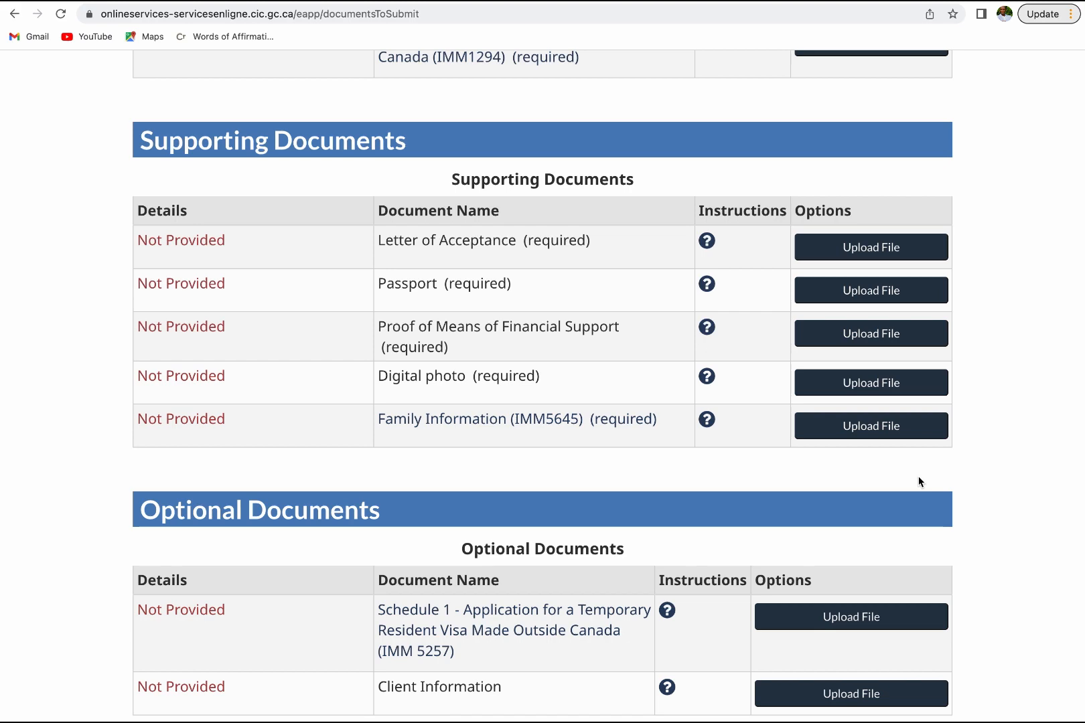
scroll(919, 481, down, 1)
scroll(919, 481, up, 1)
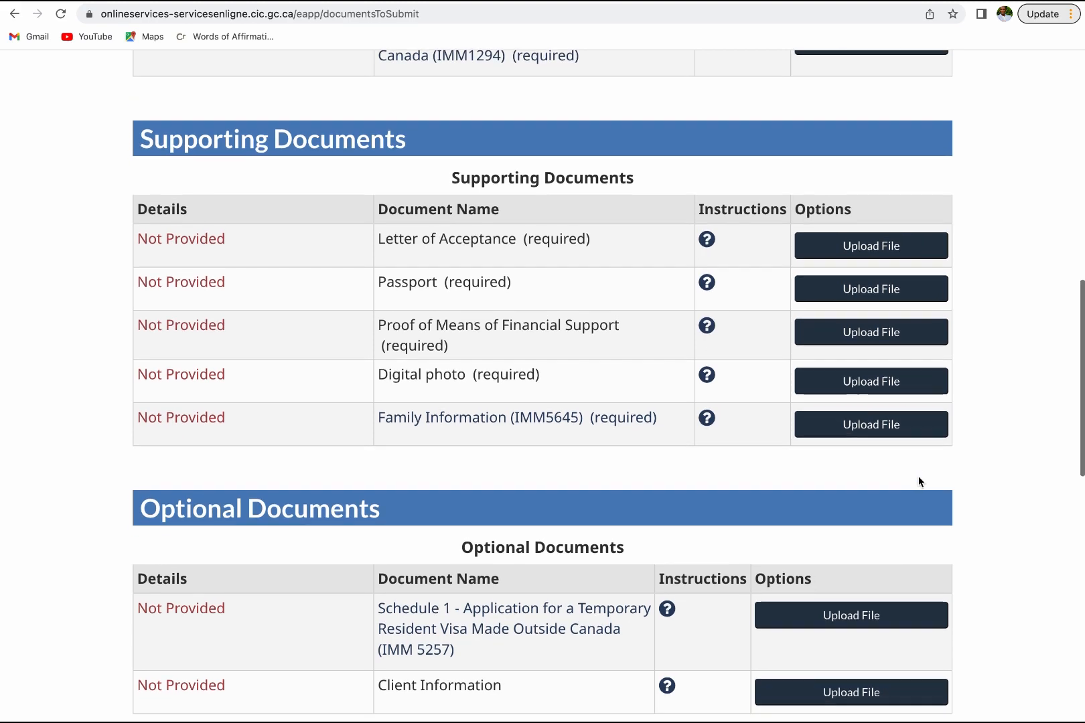
scroll(920, 481, down, 1)
scroll(921, 480, down, 1)
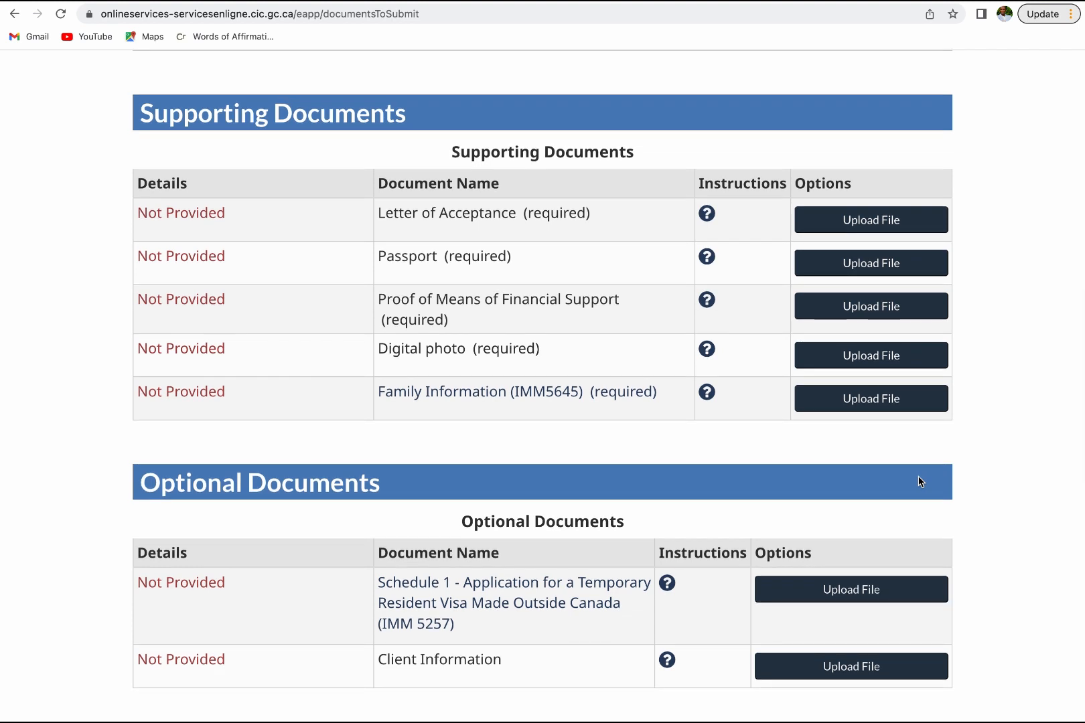
scroll(921, 481, down, 1)
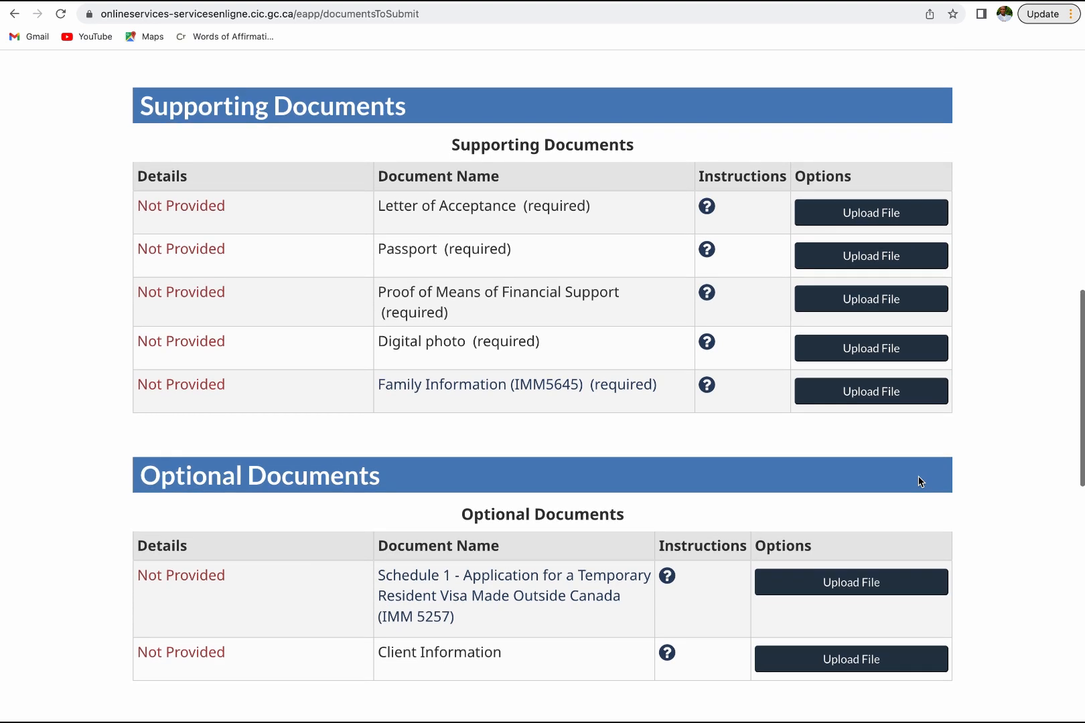
scroll(919, 481, up, 3)
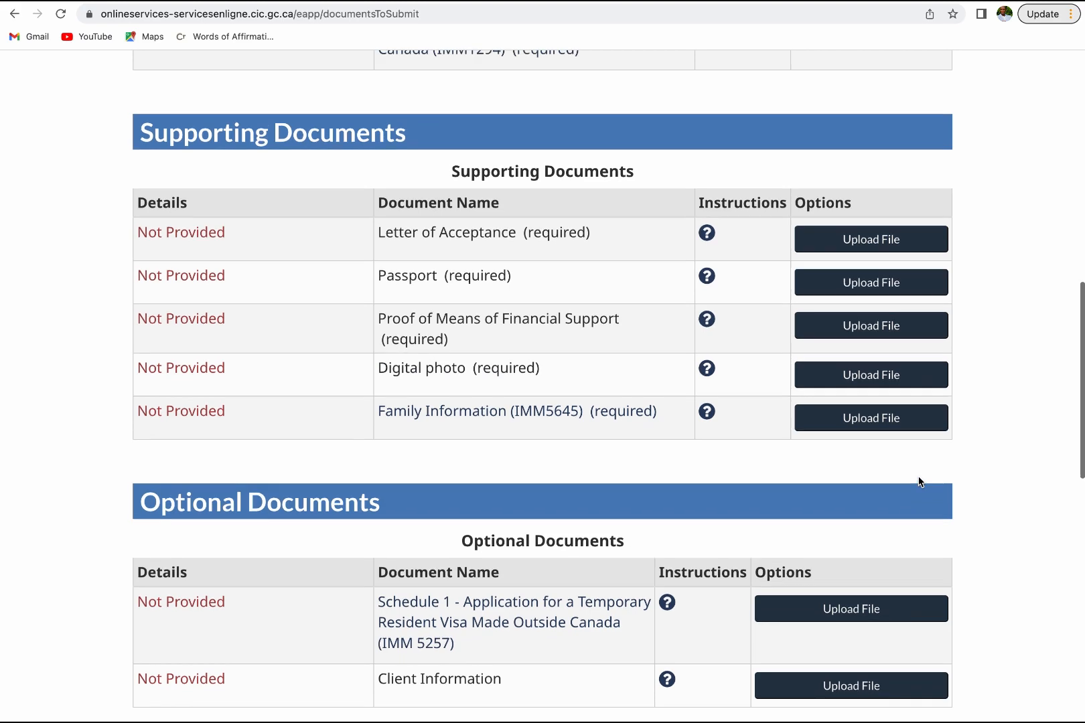
scroll(919, 482, up, 5)
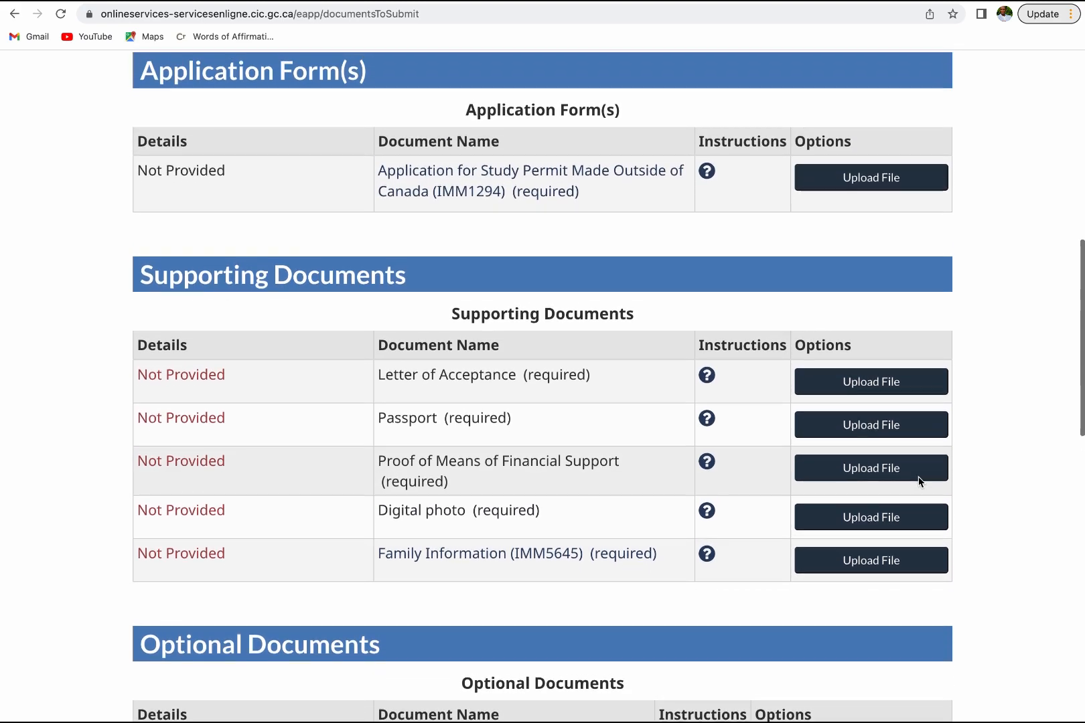
scroll(920, 480, up, 10)
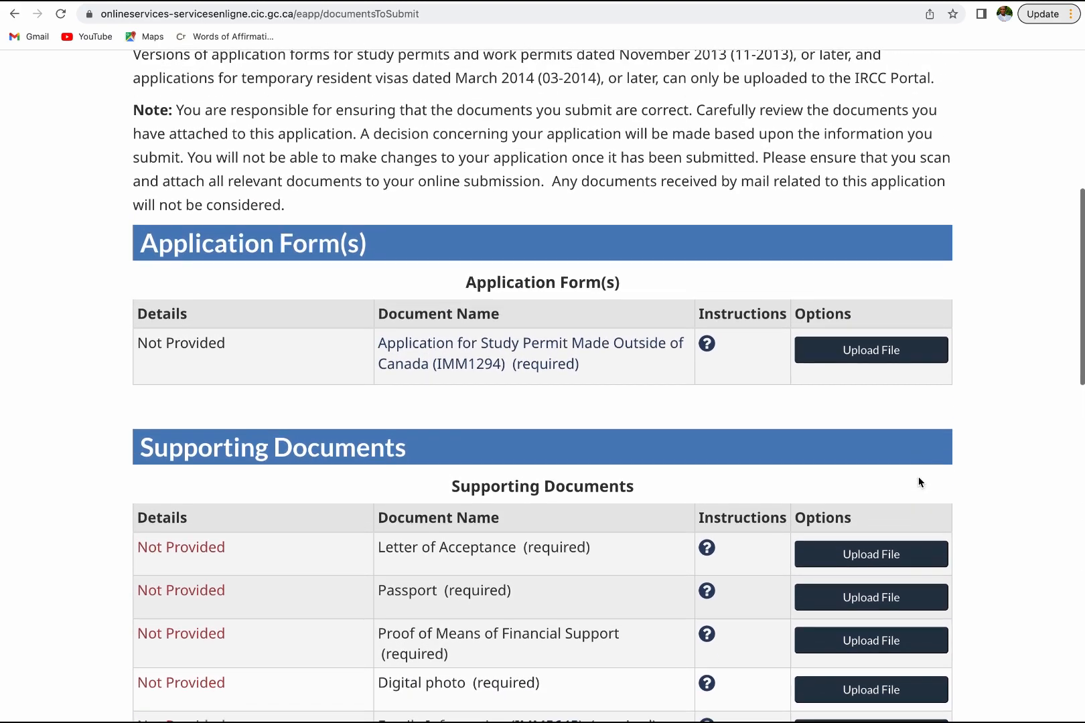
scroll(918, 481, up, 5)
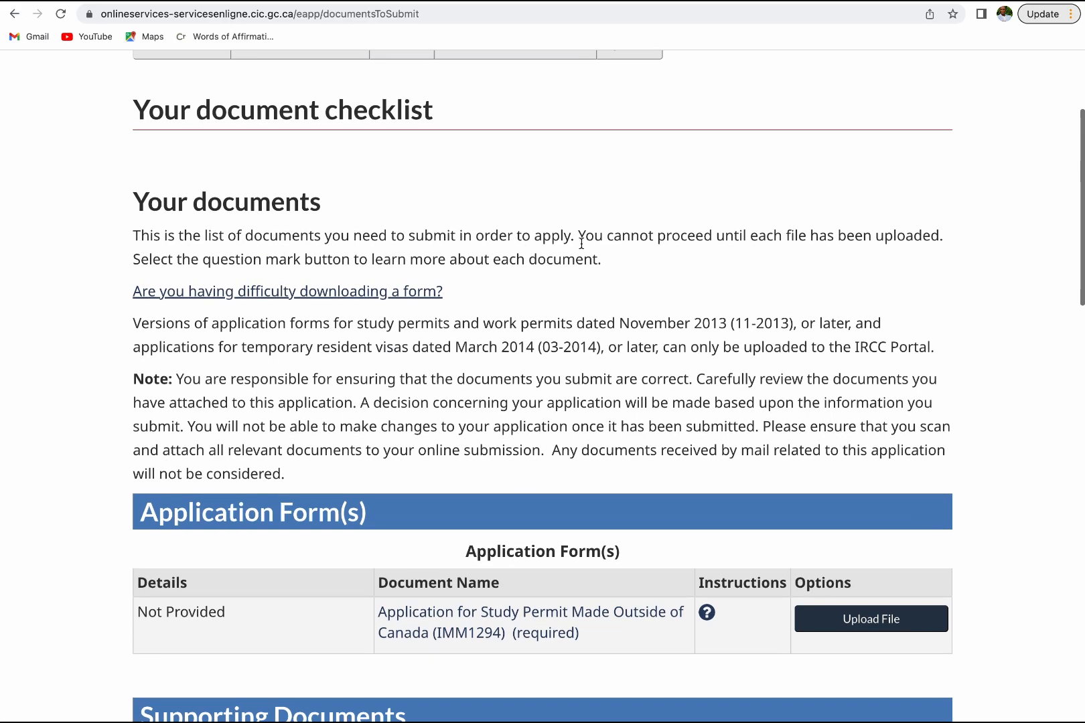
Highlight the 'This is the list of documents…' sentence below the checklist headings
drag(134, 110, 440, 115)
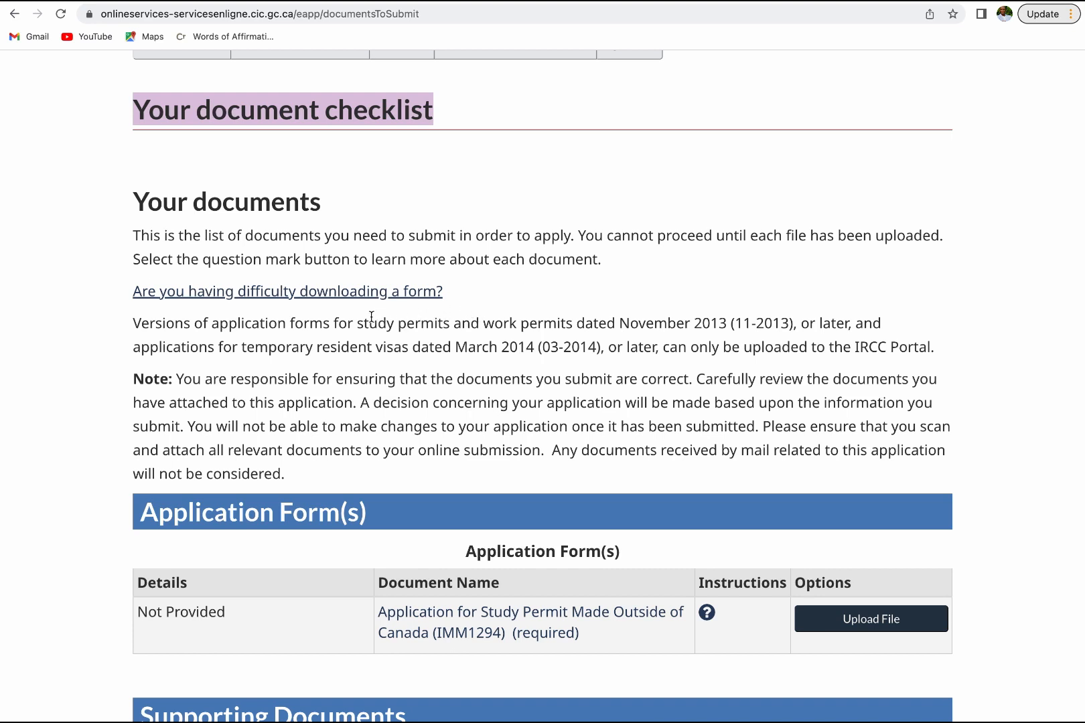
drag(134, 201, 310, 204)
scroll(425, 400, down, 2)
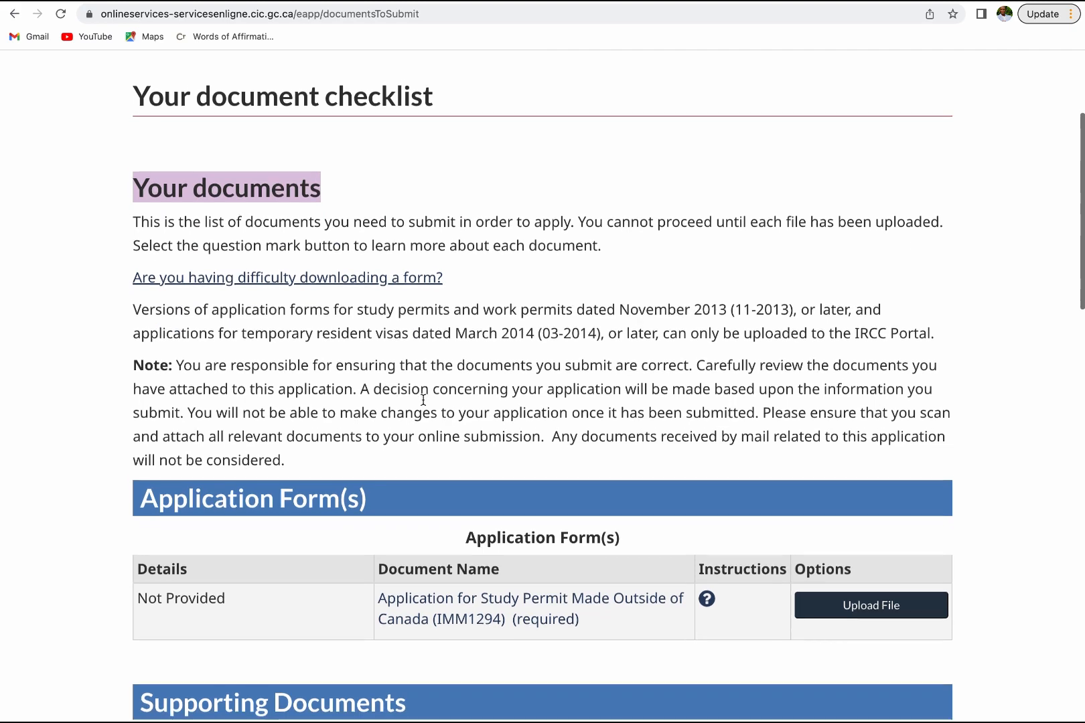
drag(133, 185, 584, 180)
Review the Fees table totalling $235, then return to the top of the checklist
scroll(368, 179, down, 1)
scroll(107, 200, up, 1)
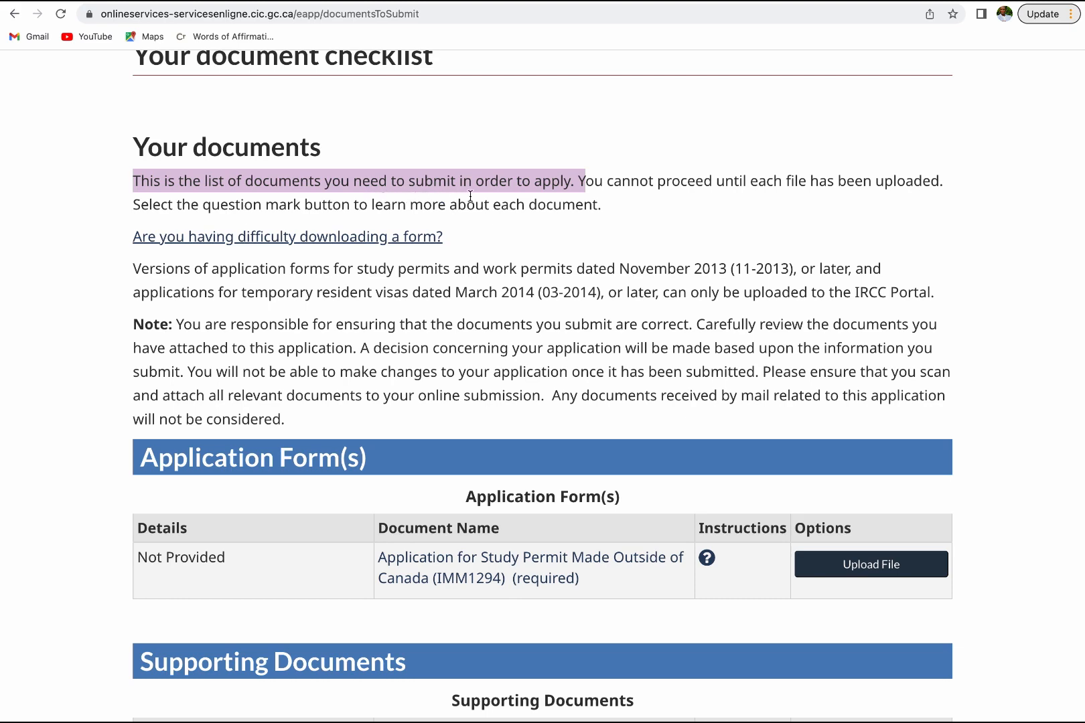
scroll(1002, 309, down, 10)
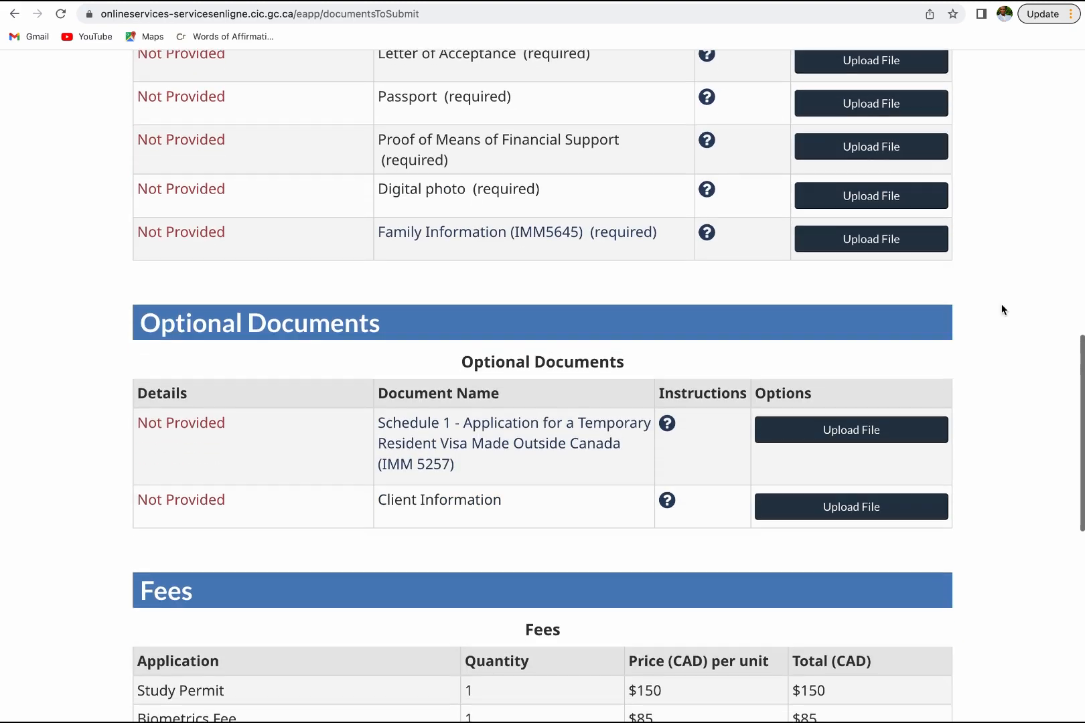
scroll(1002, 309, down, 2)
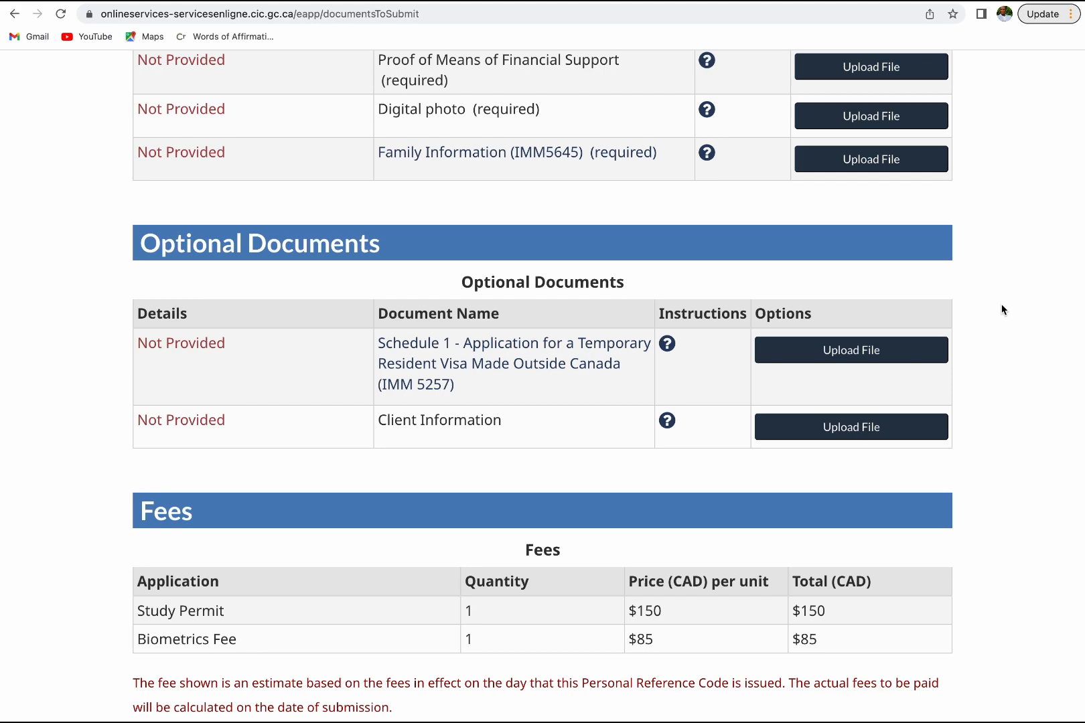
scroll(1003, 309, down, 3)
scroll(1003, 309, up, 2)
scroll(1003, 309, up, 8)
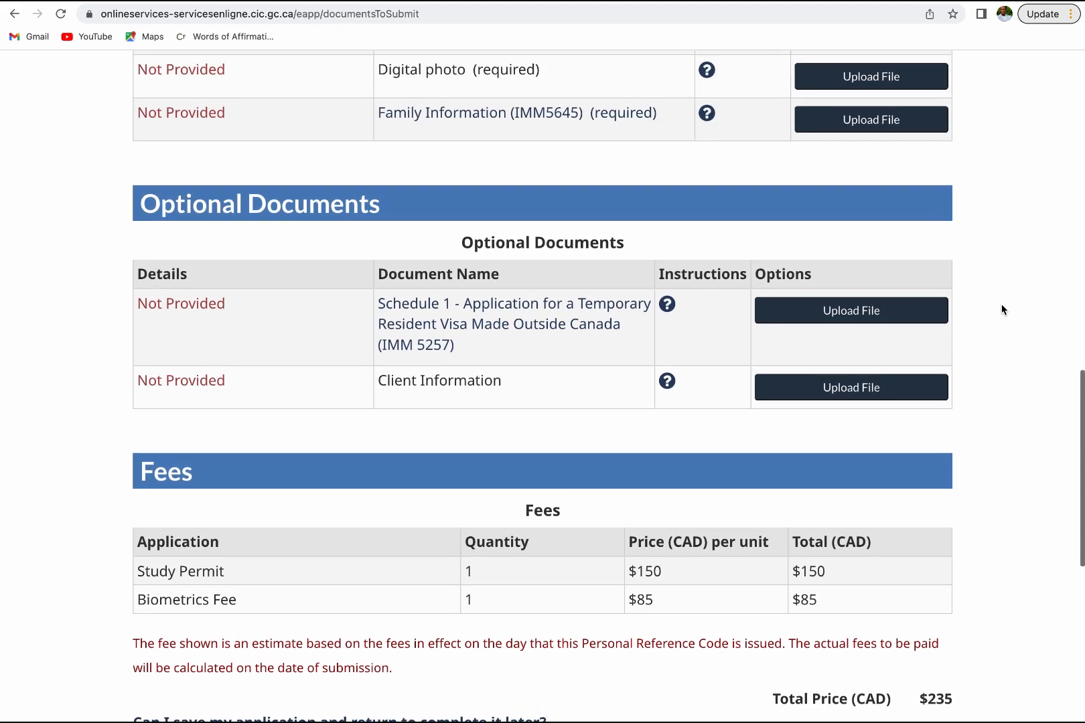
scroll(1003, 309, up, 9)
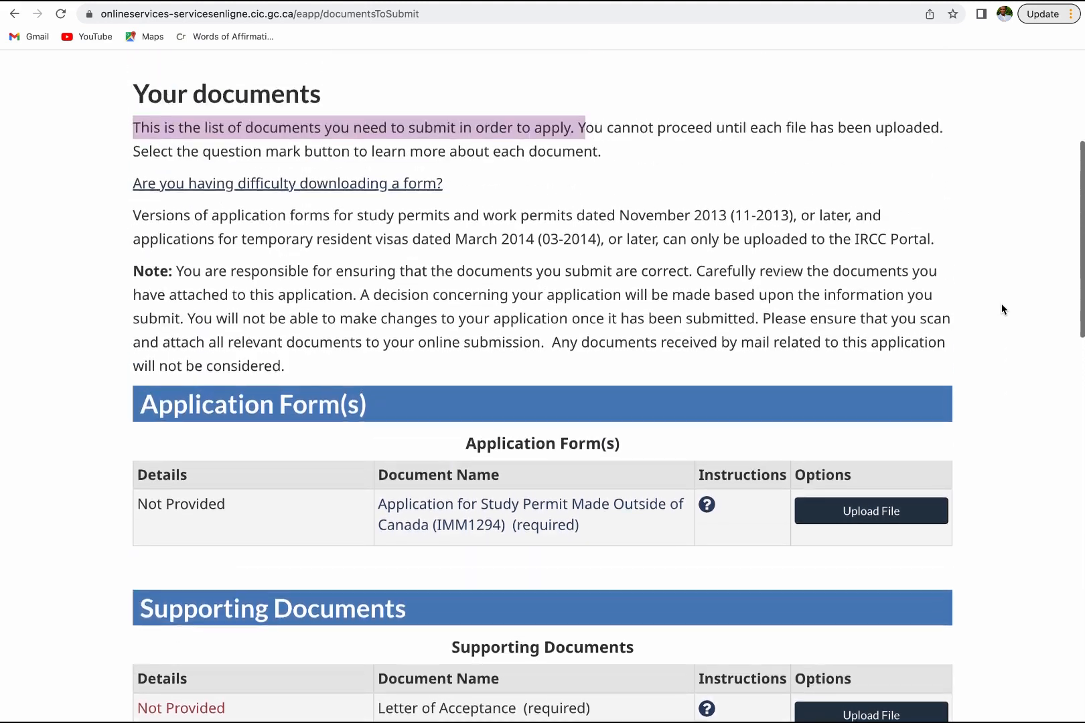